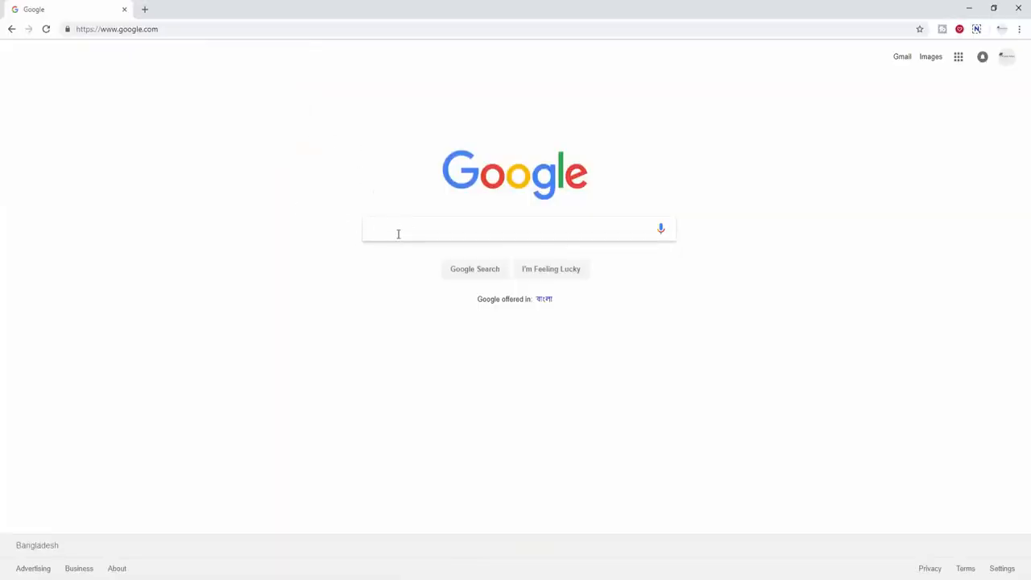
Open graphicriver.net and search its graphics for "id card".
click(209, 30)
text(gra)
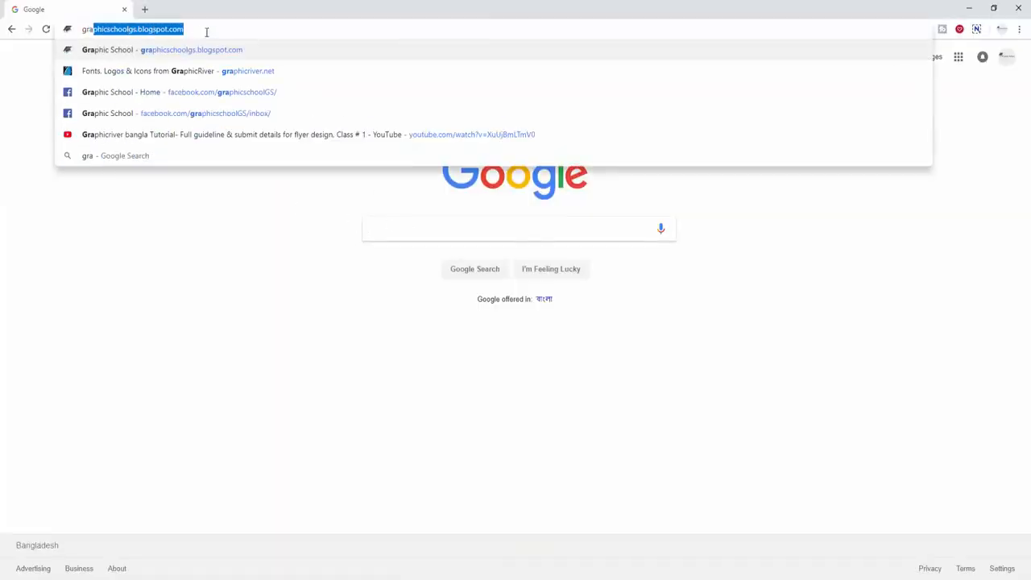
click(166, 72)
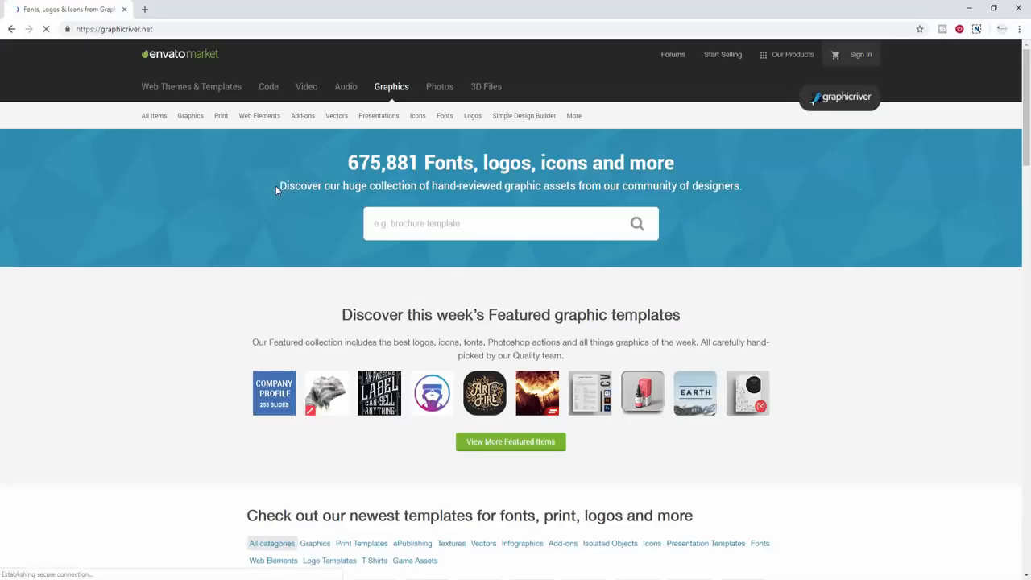
click(513, 233)
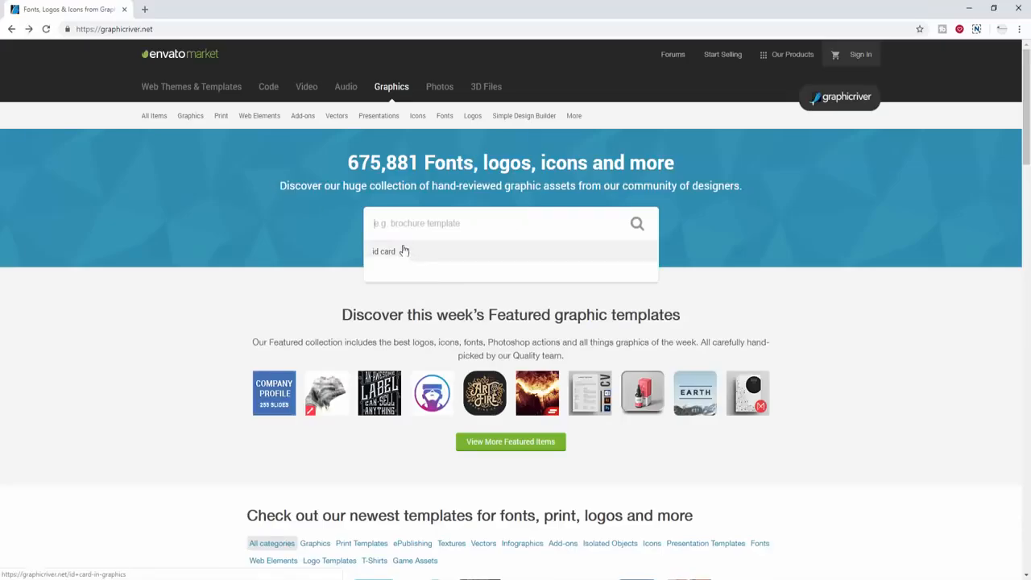
text(id card)
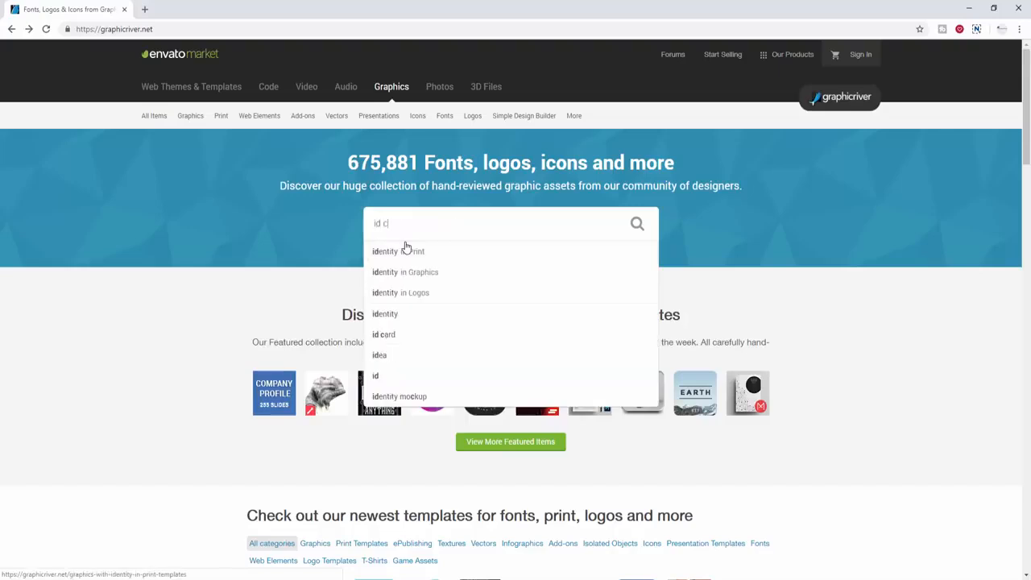
key(Return)
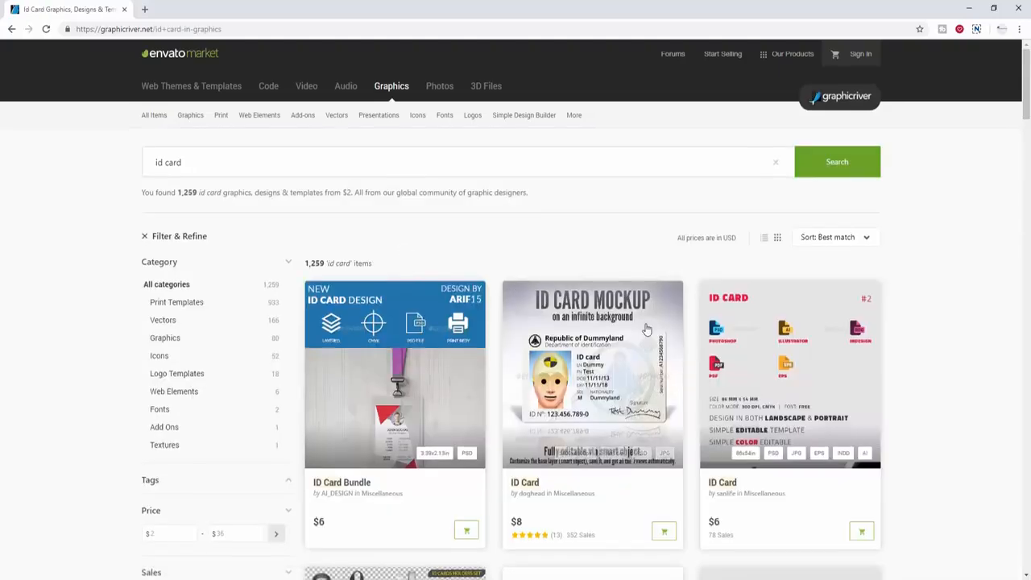
Browse the search results to compare the layouts and styles of the available ID card templates.
scroll(646, 328, down, 3)
scroll(646, 328, down, 11)
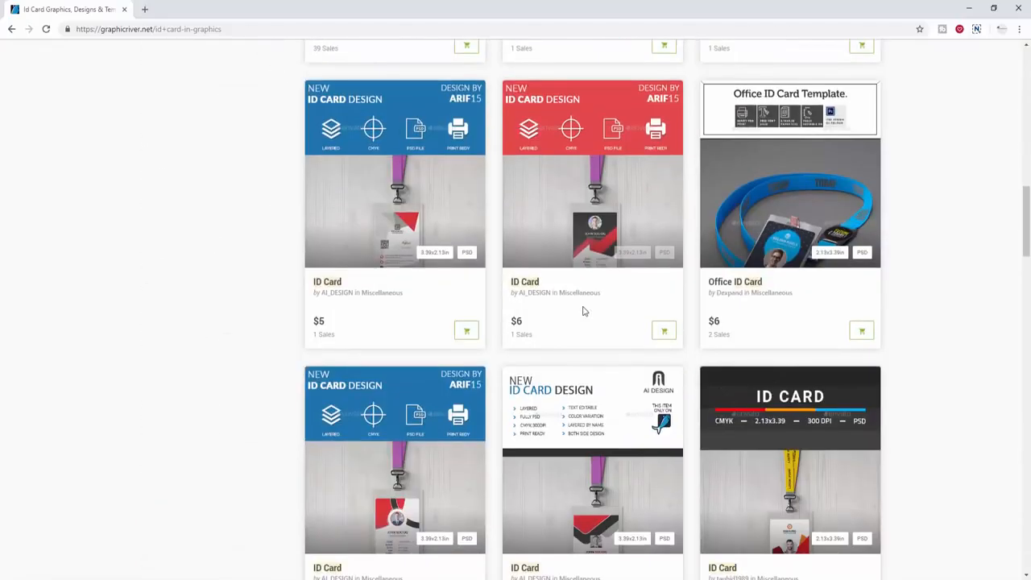
scroll(635, 327, down, 5)
scroll(757, 316, up, 4)
scroll(756, 317, down, 6)
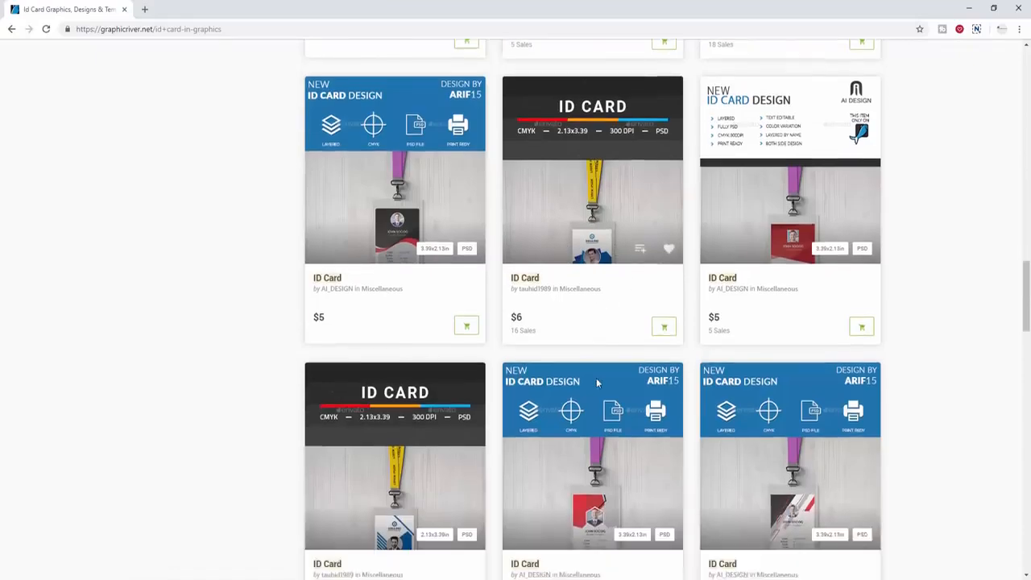
scroll(724, 344, down, 5)
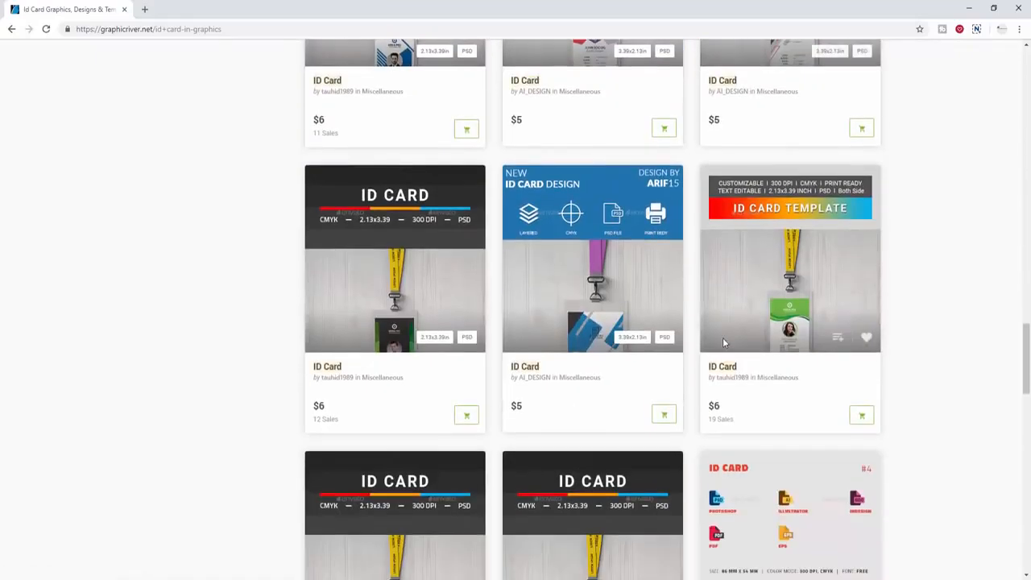
scroll(723, 341, up, 12)
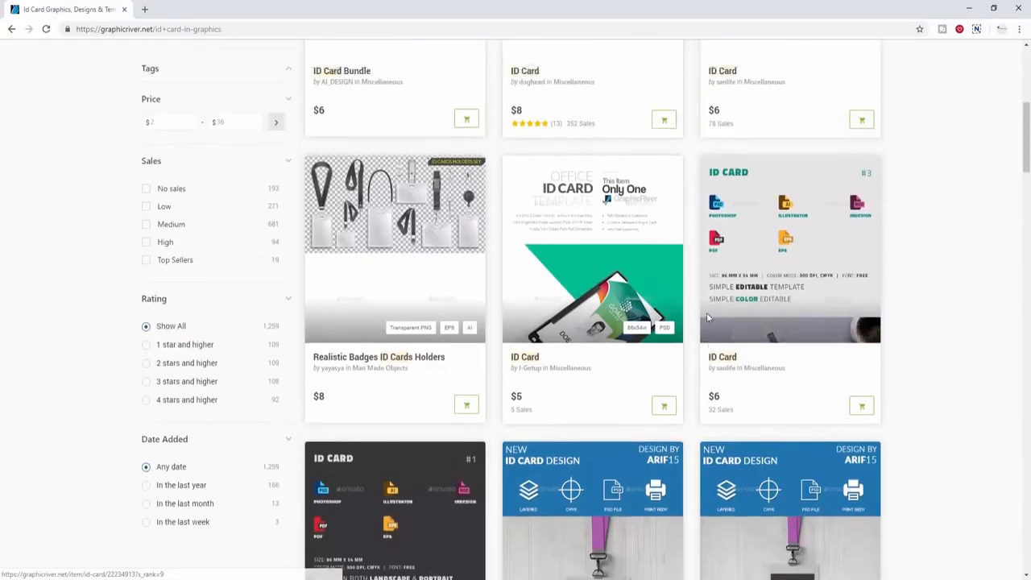
scroll(750, 347, up, 4)
scroll(769, 359, down, 1)
drag(1027, 123, 1029, 226)
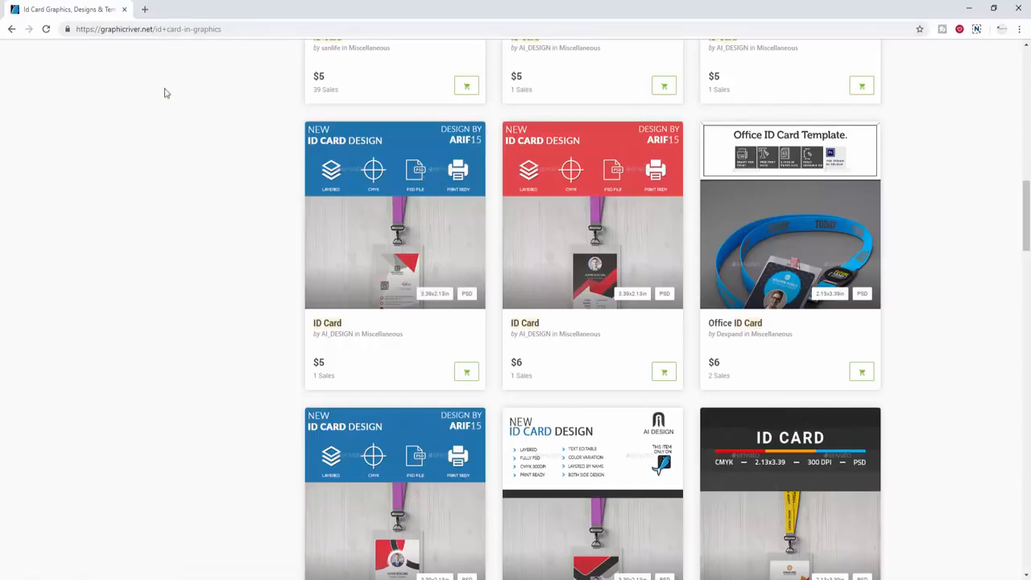
scroll(172, 94, up, 5)
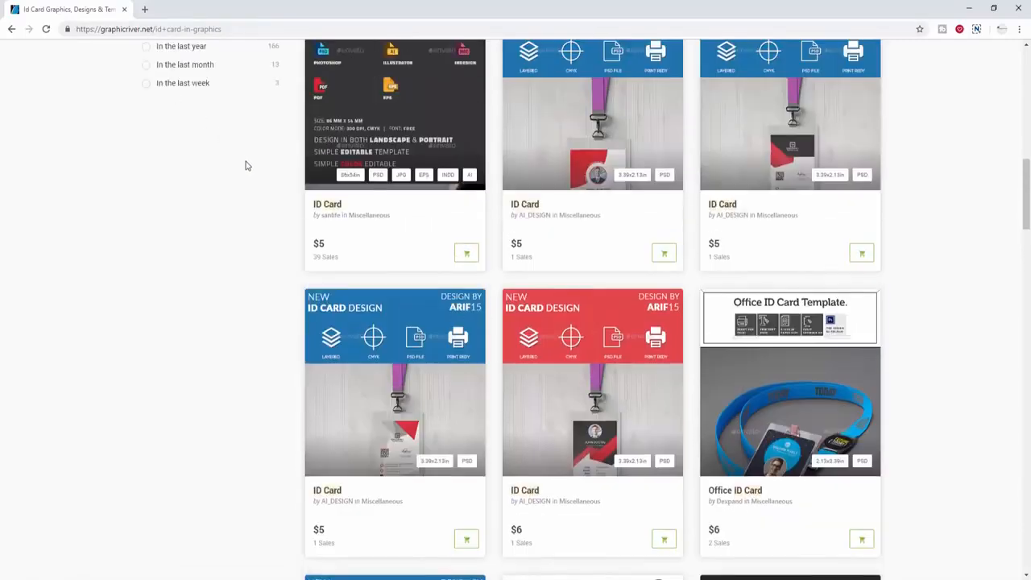
scroll(634, 233, up, 5)
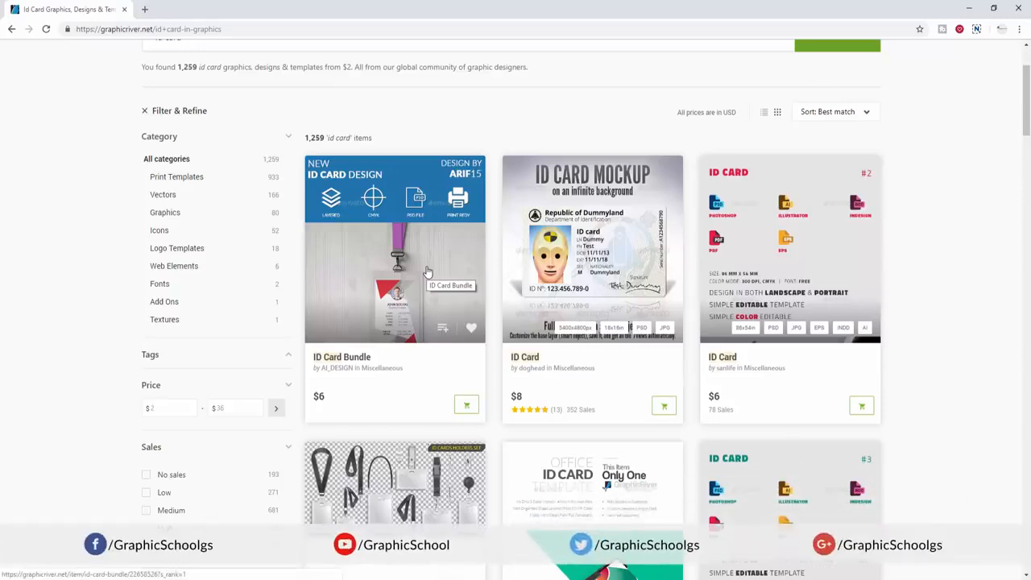
Open the ID Card Bundle item by AI_DESIGN and examine its front and back card previews and item details.
click(427, 272)
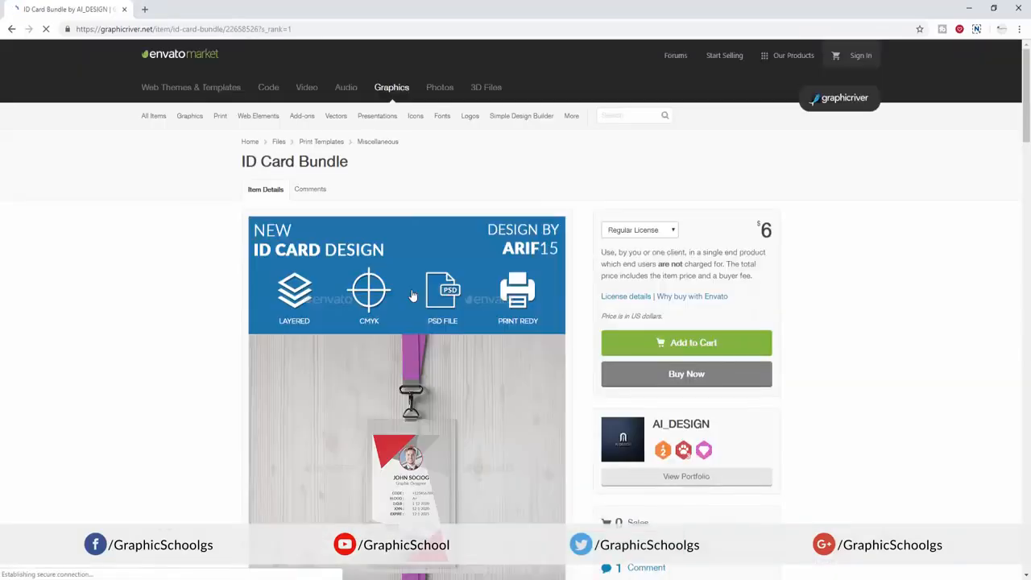
scroll(718, 306, down, 2)
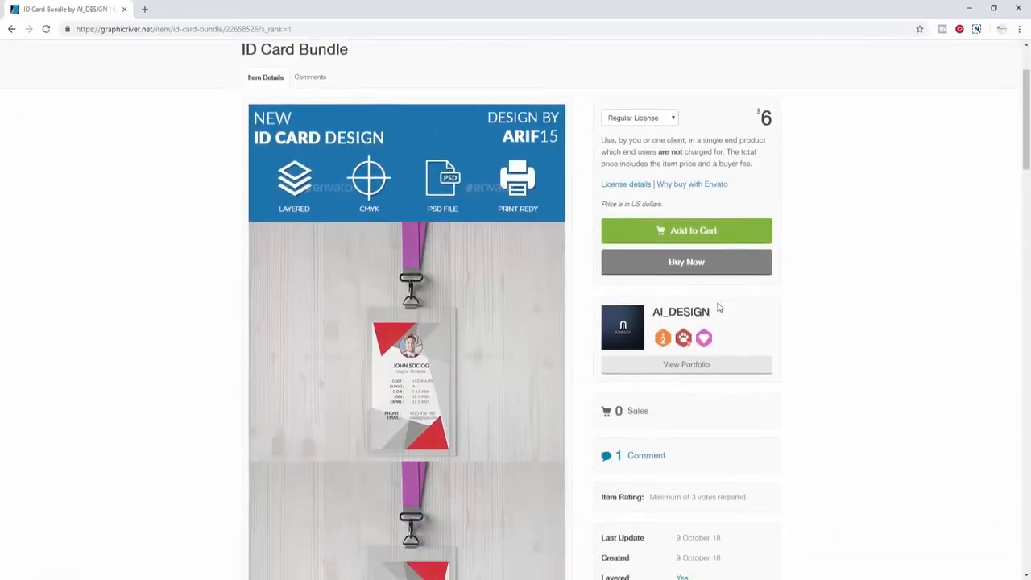
scroll(719, 307, down, 2)
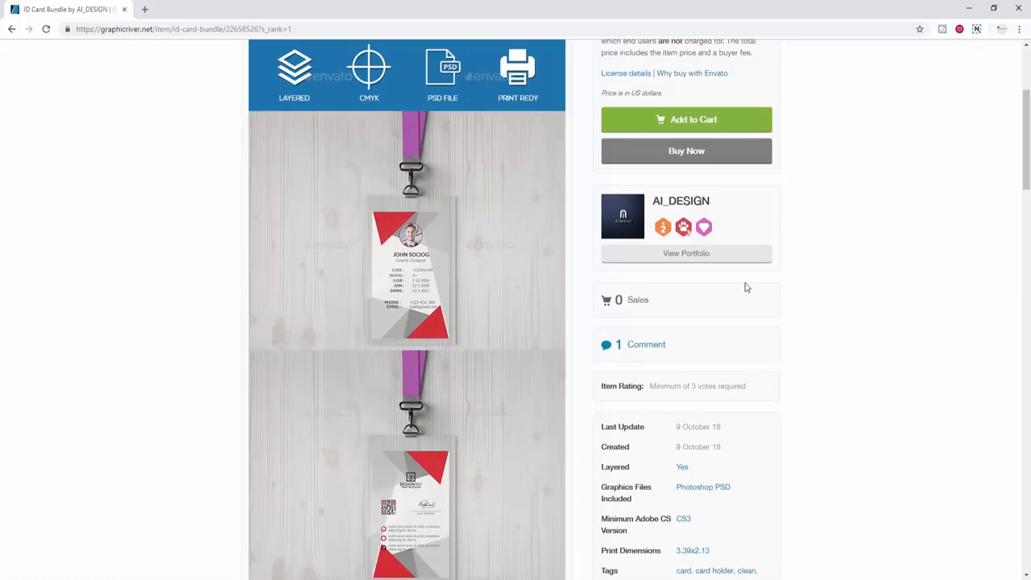
scroll(772, 285, down, 5)
scroll(778, 287, up, 3)
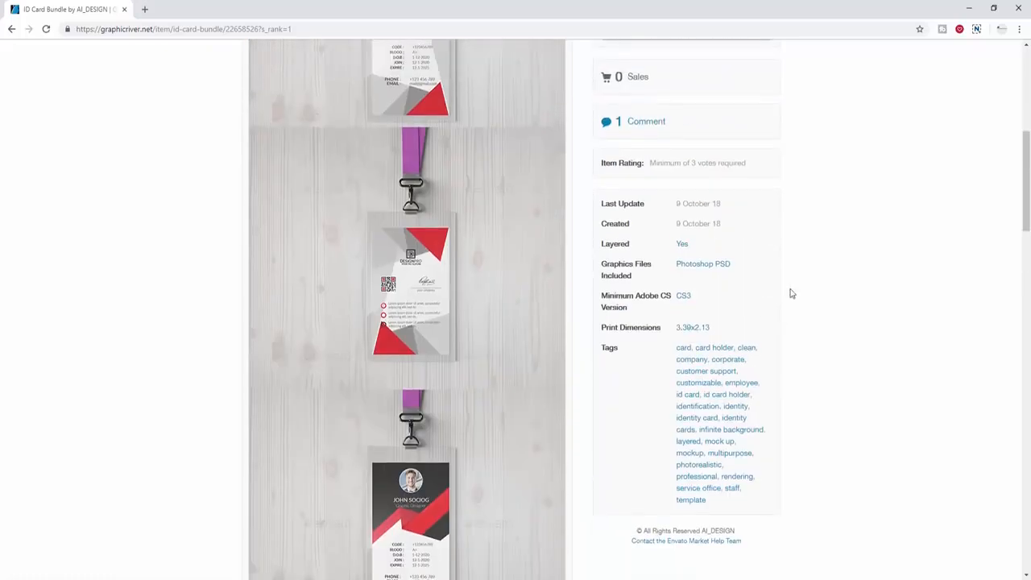
scroll(820, 314, down, 5)
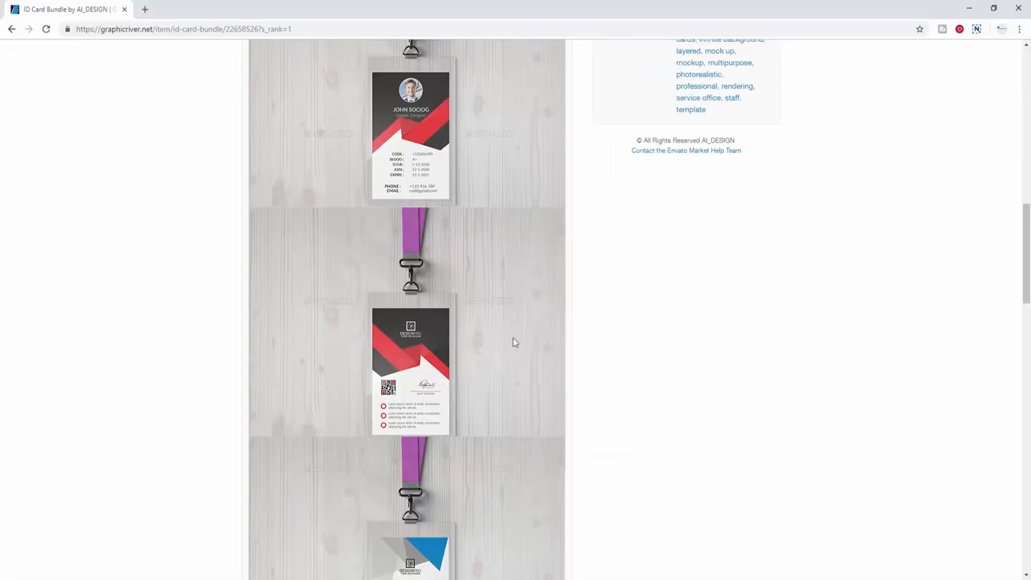
scroll(757, 327, down, 1)
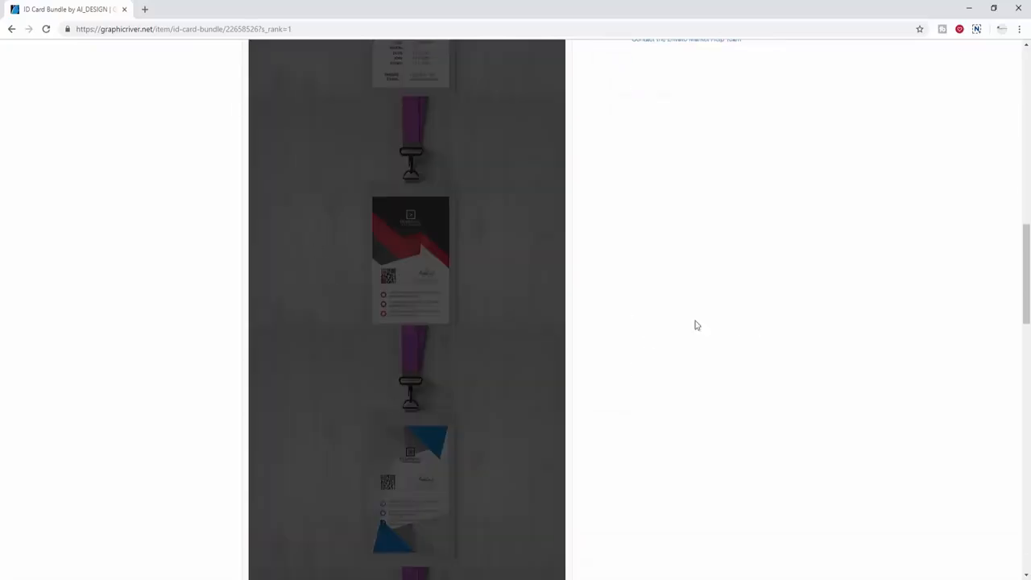
scroll(739, 375, down, 6)
scroll(735, 374, up, 5)
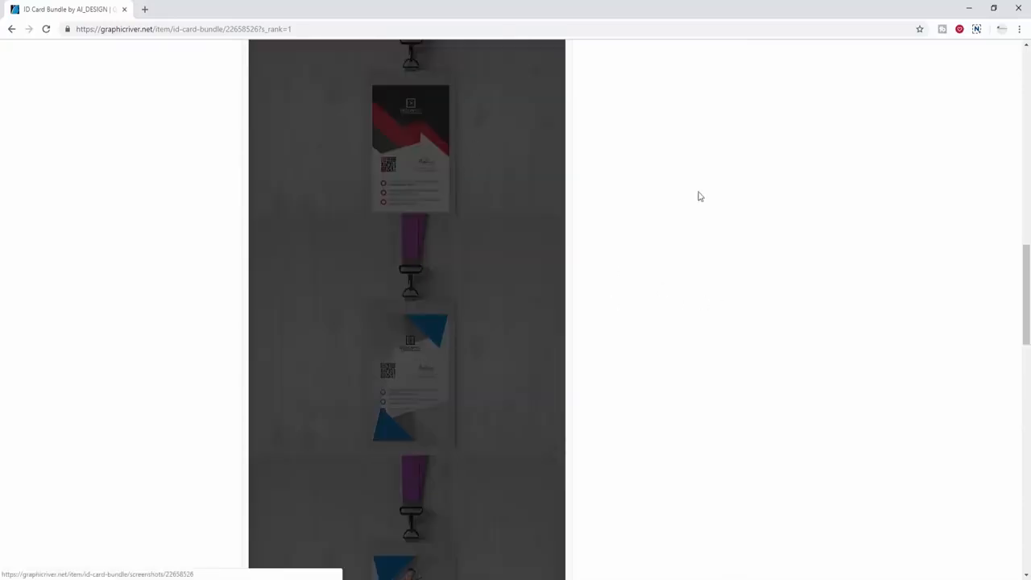
scroll(762, 282, up, 8)
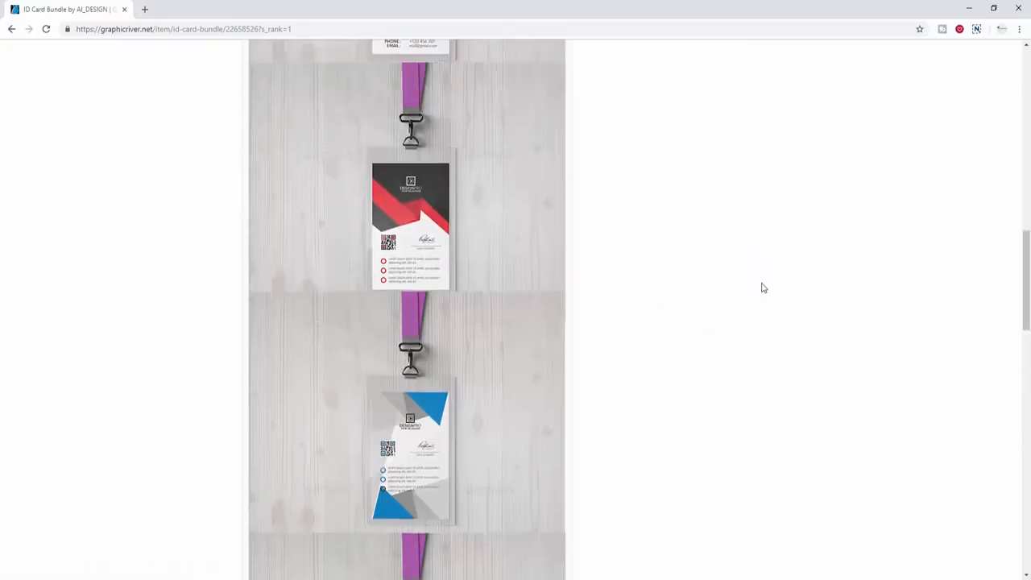
scroll(766, 322, up, 3)
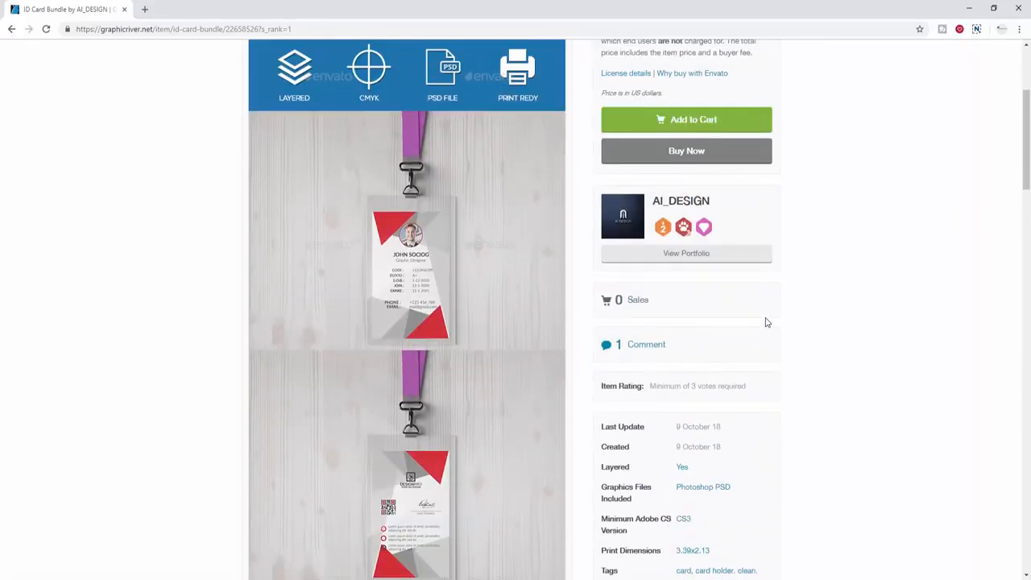
scroll(766, 322, up, 3)
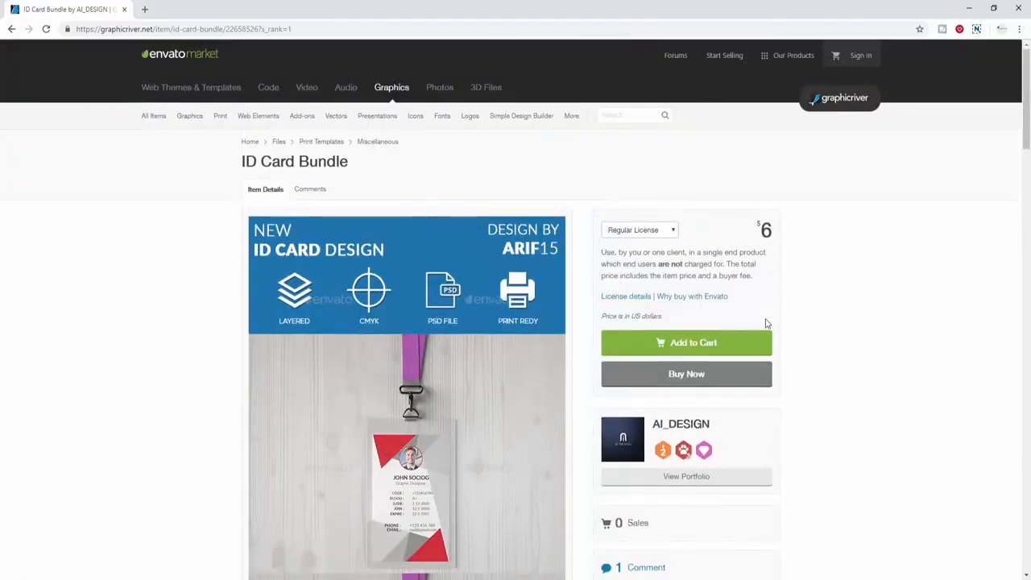
Check the ID Card Bundle's print dimensions and its description for size, bleed, colour mode and resolution requirements.
scroll(769, 322, down, 9)
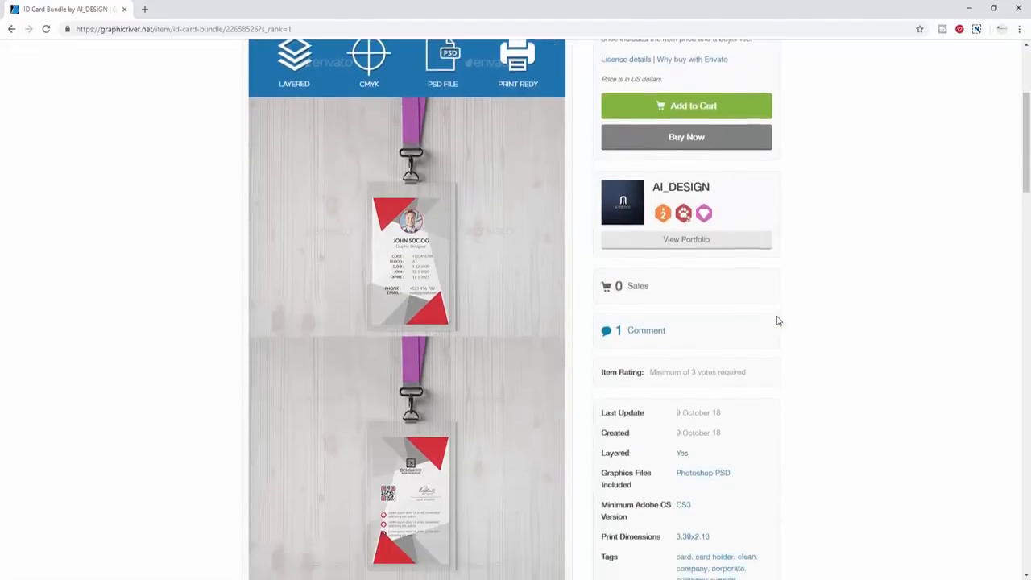
scroll(778, 322, down, 10)
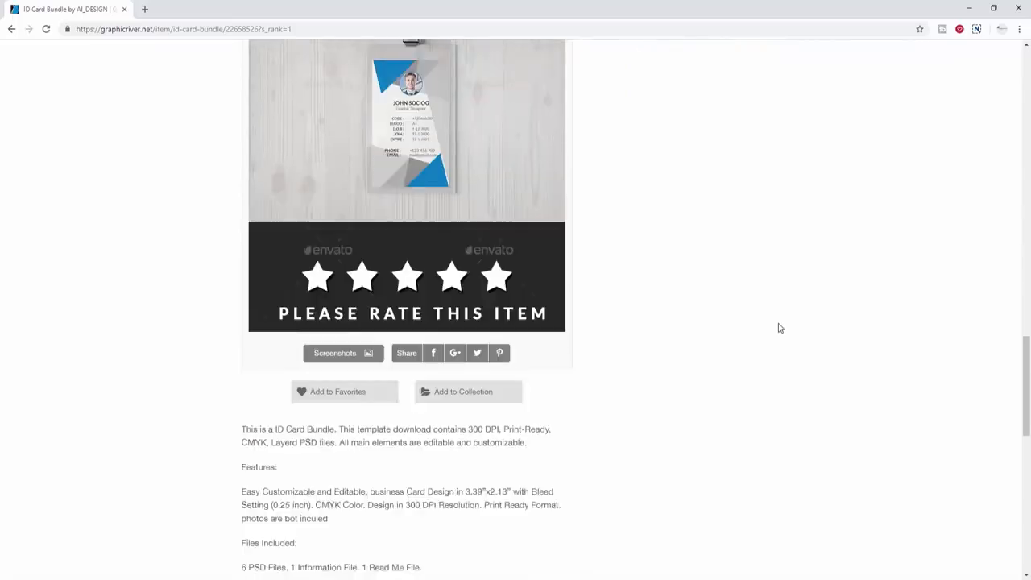
scroll(779, 328, up, 10)
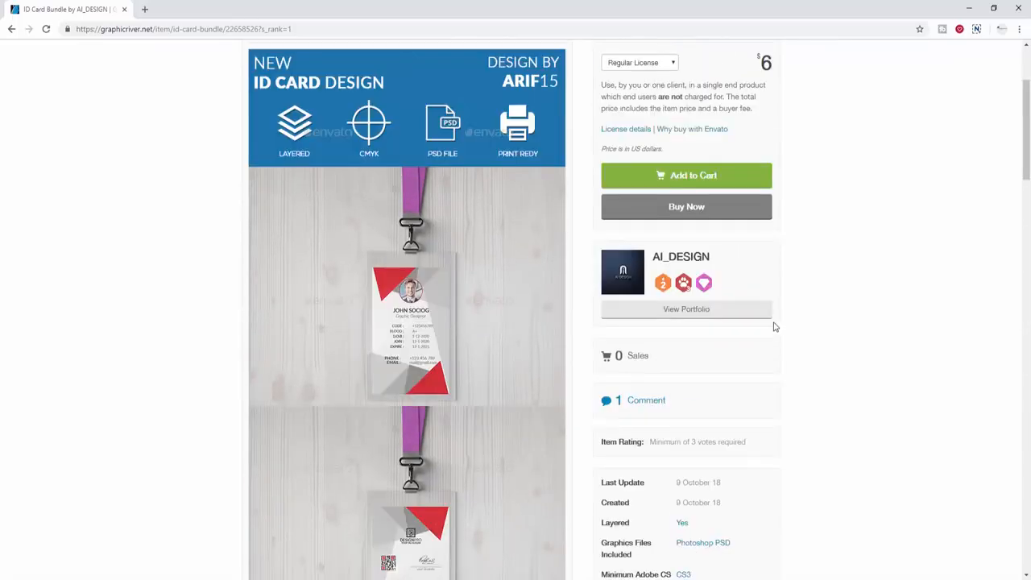
scroll(774, 326, down, 2)
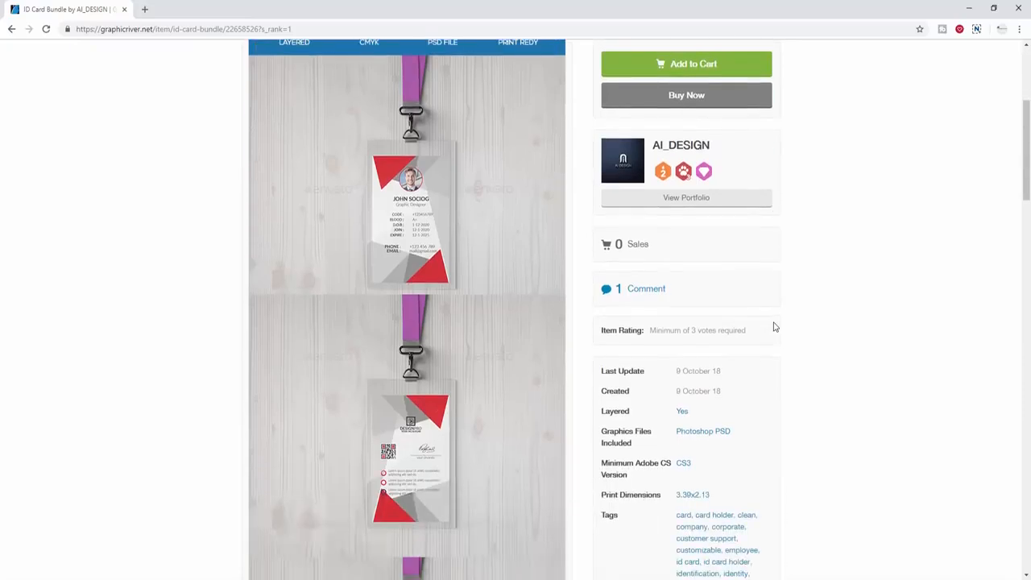
scroll(747, 364, down, 3)
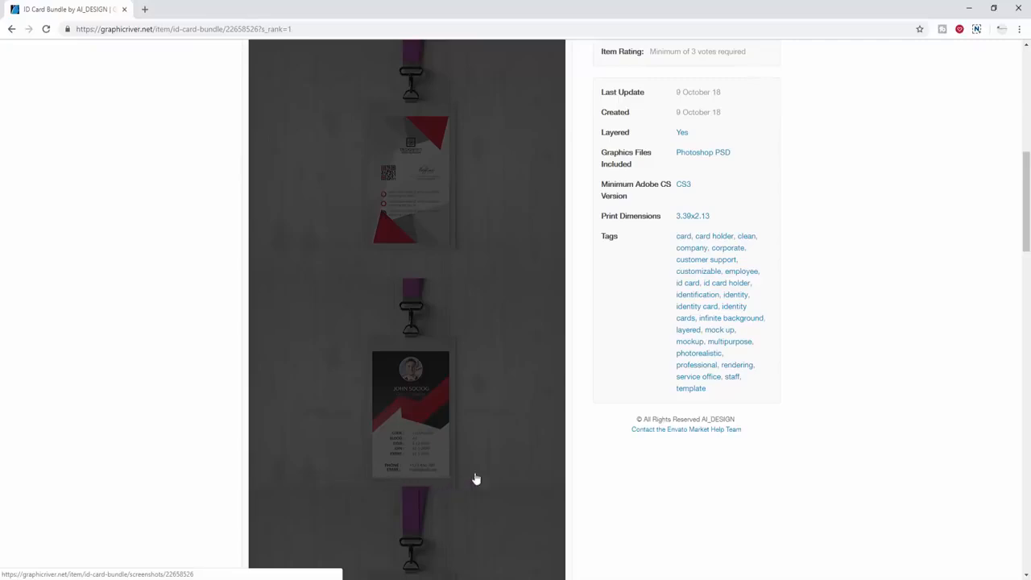
scroll(744, 451, down, 10)
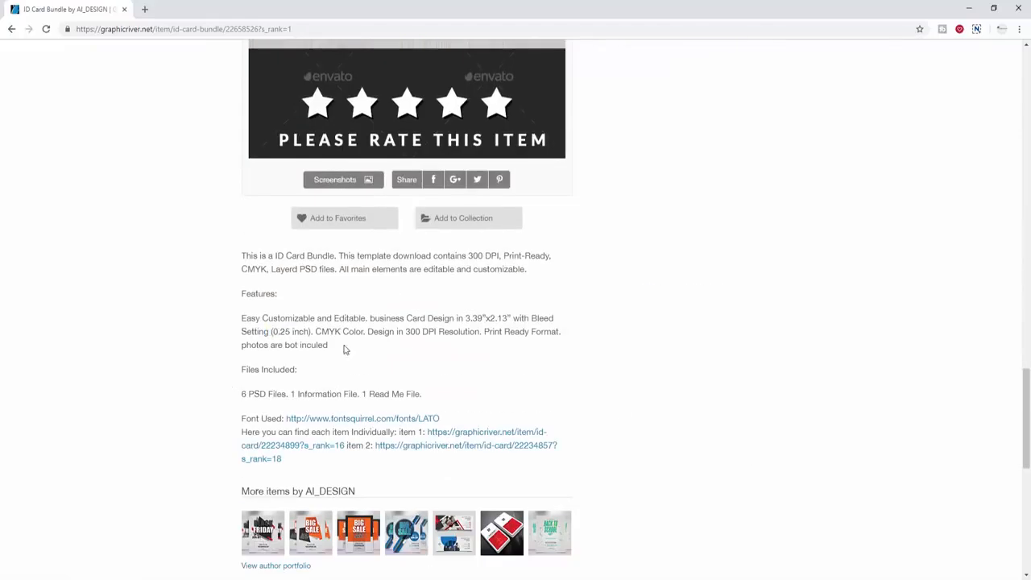
scroll(449, 400, up, 10)
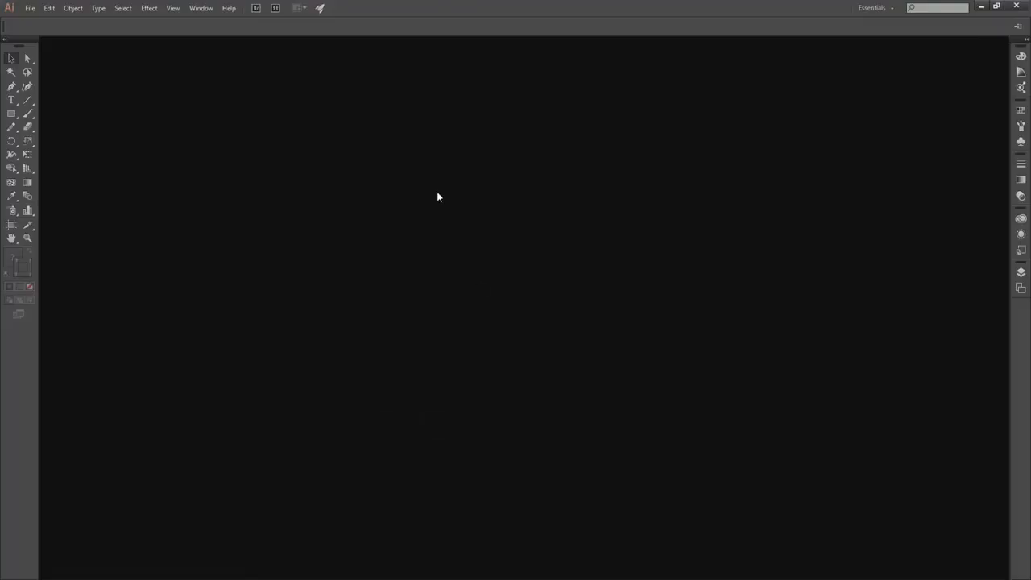
Switch to Illustrator and start a new document in inches with a width of 2.13 in and a height of 3.39 in.
key(ctrl+n)
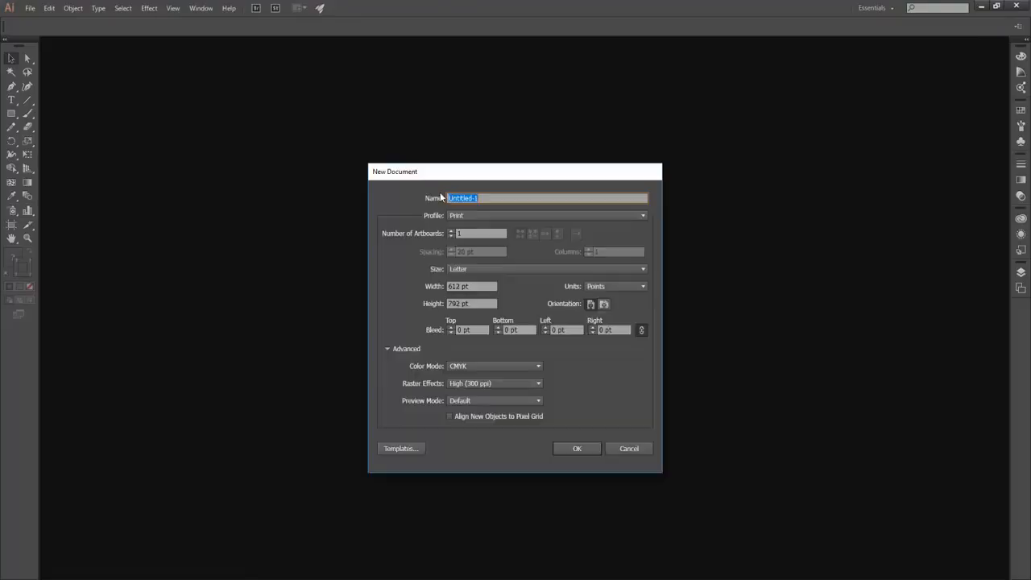
click(604, 287)
click(601, 323)
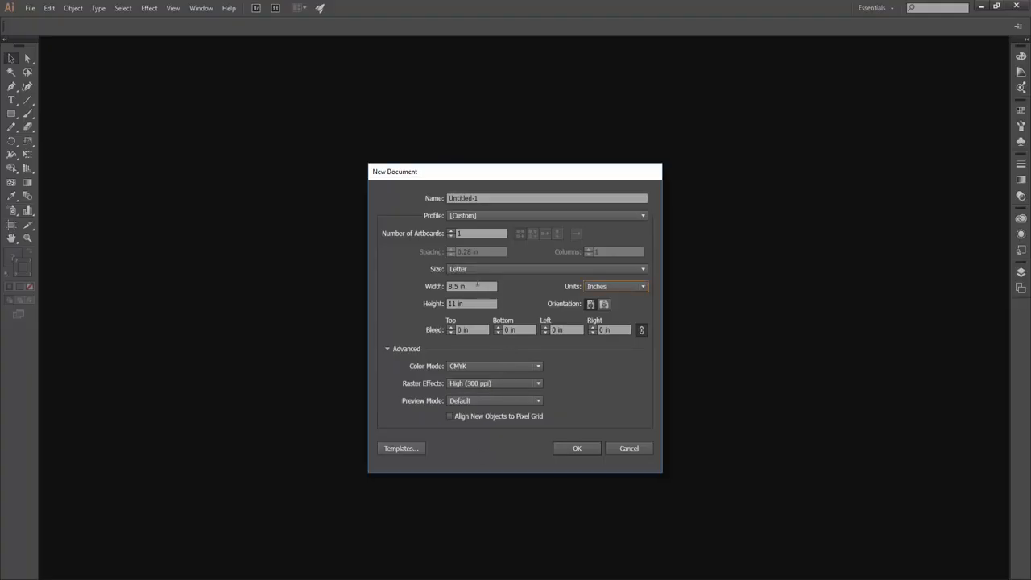
click(478, 286)
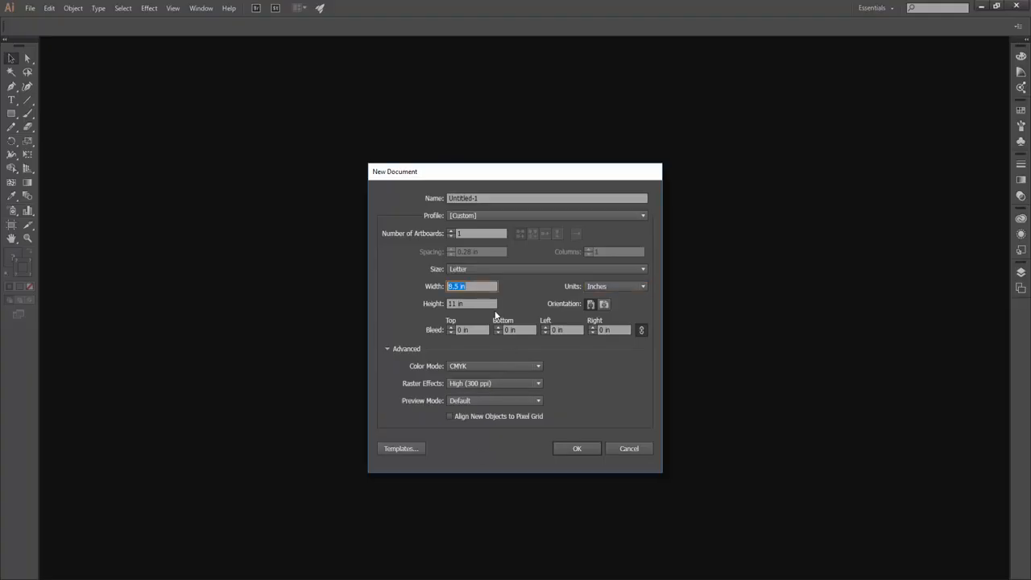
text(2)
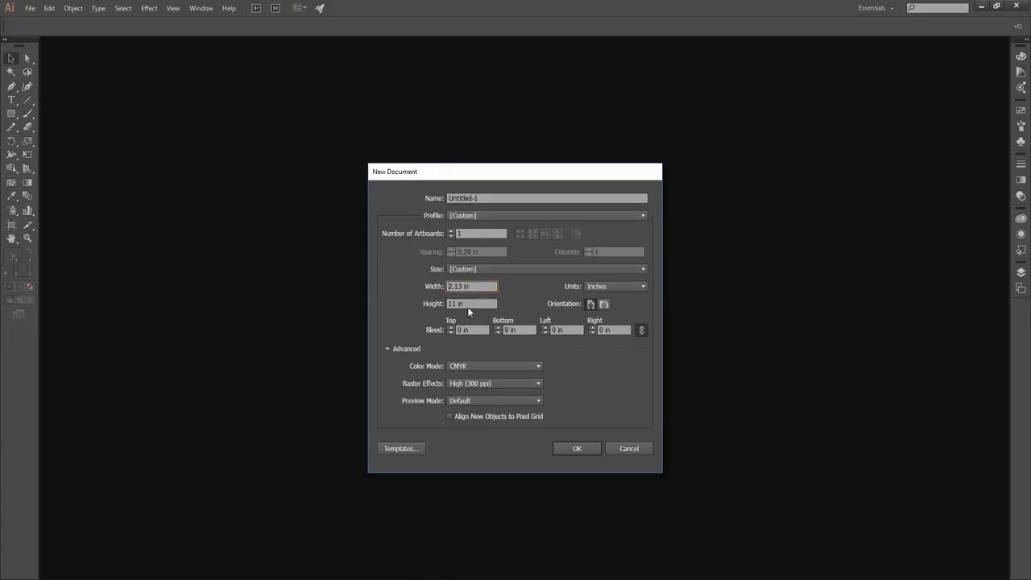
key(Tab)
text(3.)
key(Tab)
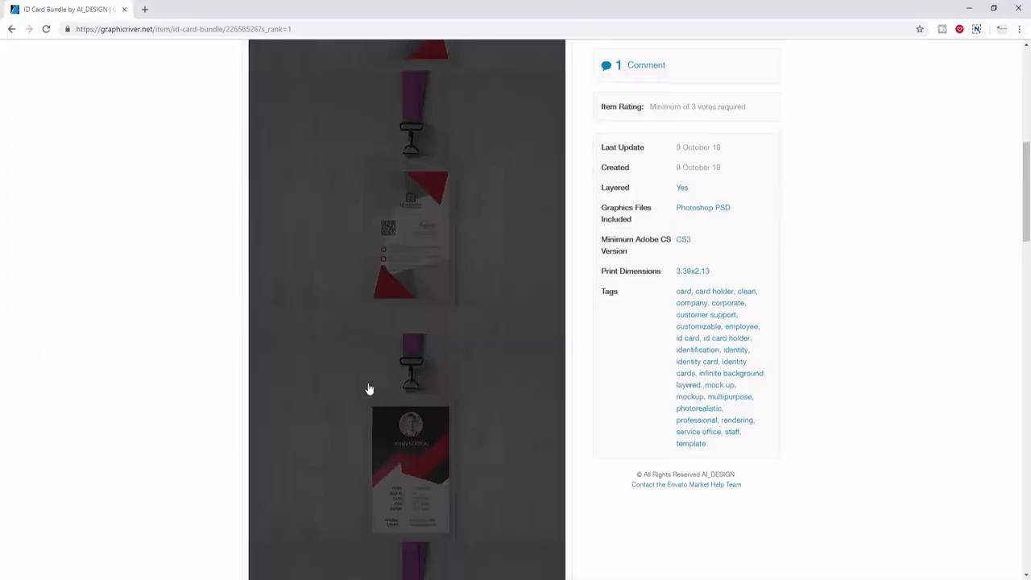
Check the bleed setting in the ID Card Bundle description and set a linked 0.25 in bleed on all four sides of the new document.
scroll(366, 389, down, 10)
drag(281, 164, 290, 164)
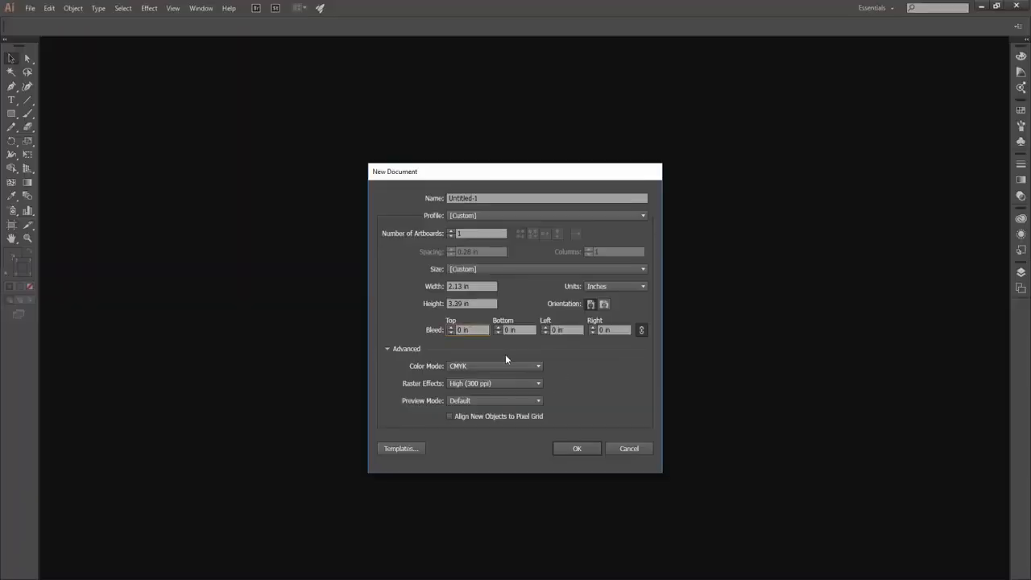
key(Up)
click(468, 330)
key(Up)
click(641, 331)
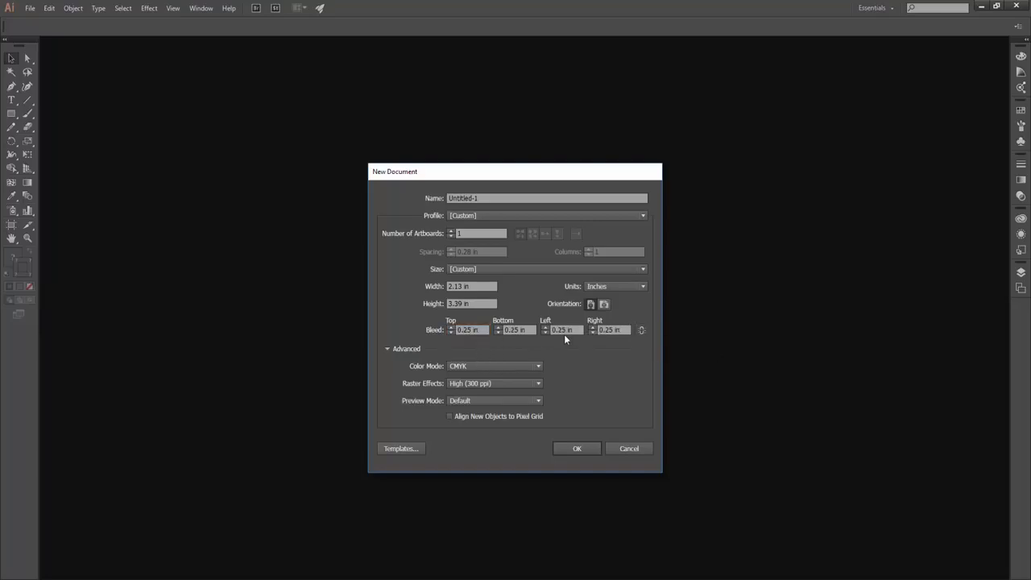
click(458, 330)
Try the landscape orientation and a second artboard, returning the document to portrait with one artboard.
click(606, 305)
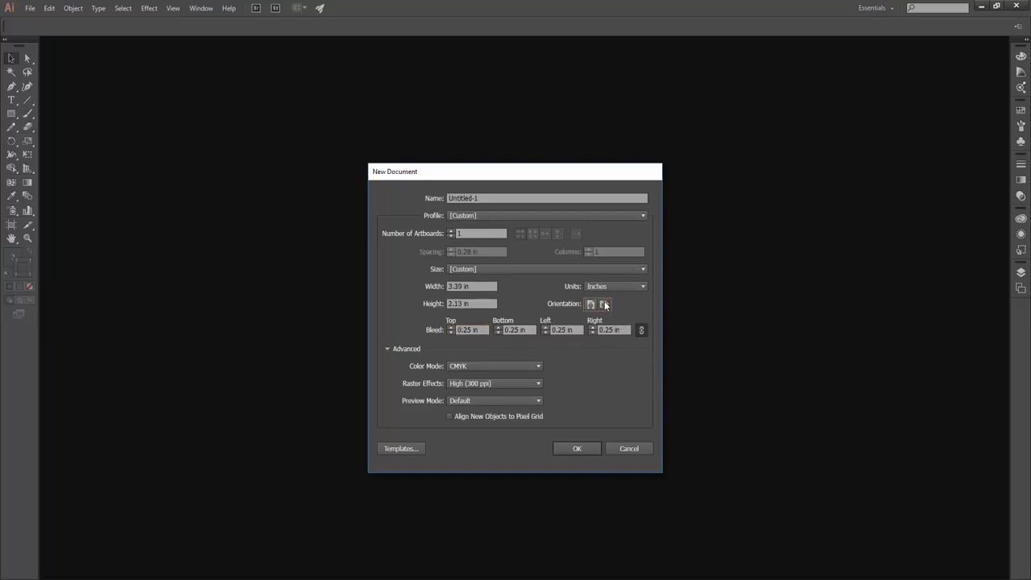
click(591, 305)
click(605, 304)
click(590, 304)
click(452, 234)
text(2)
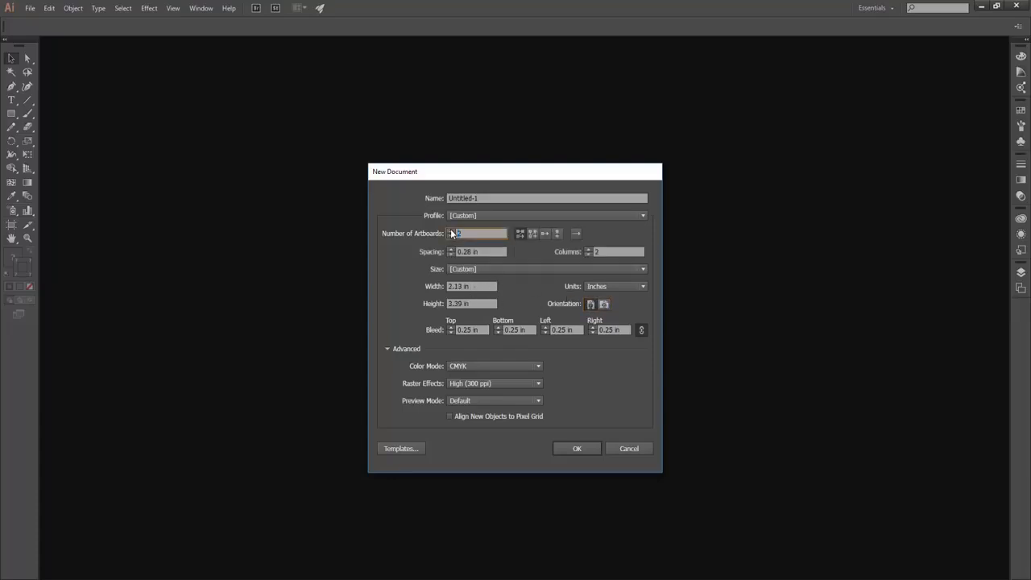
click(450, 236)
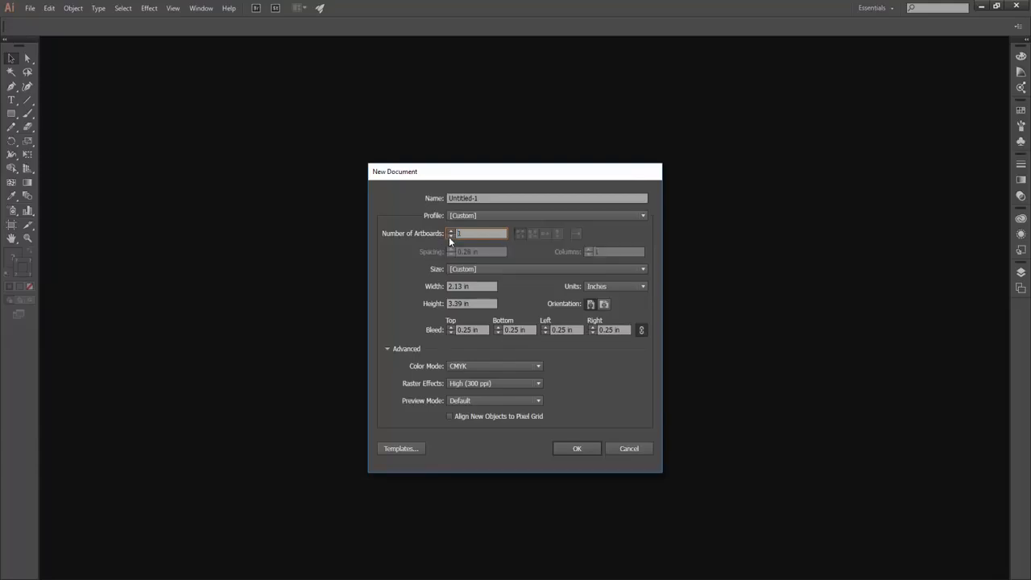
Create the portrait CMYK document from the current settings.
click(564, 450)
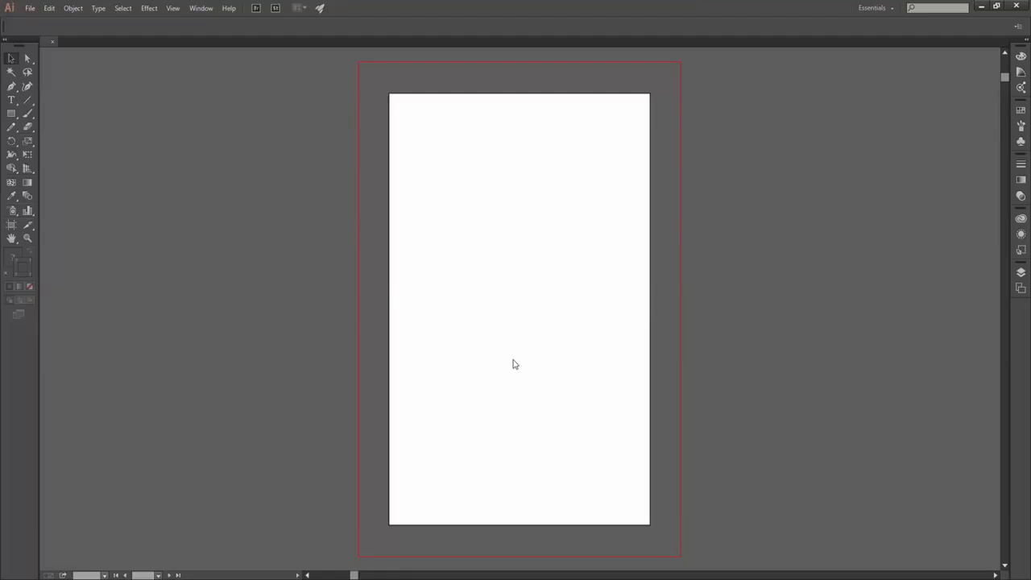
key(ctrl+space)
drag(553, 294, 528, 296)
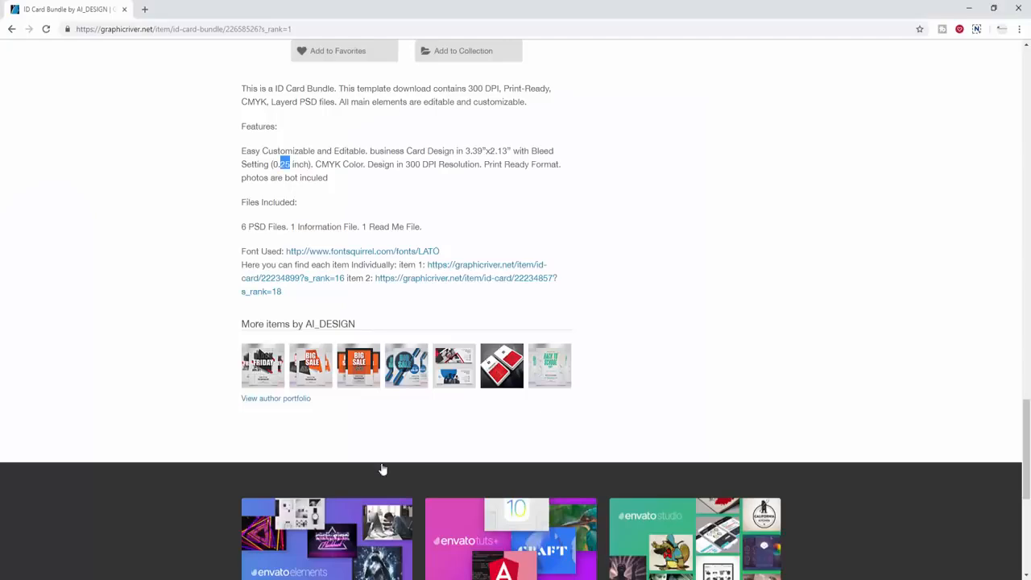
Switch to the browser and review the front and back card previews on the ID Card Bundle page.
scroll(528, 217, up, 1)
scroll(528, 217, up, 15)
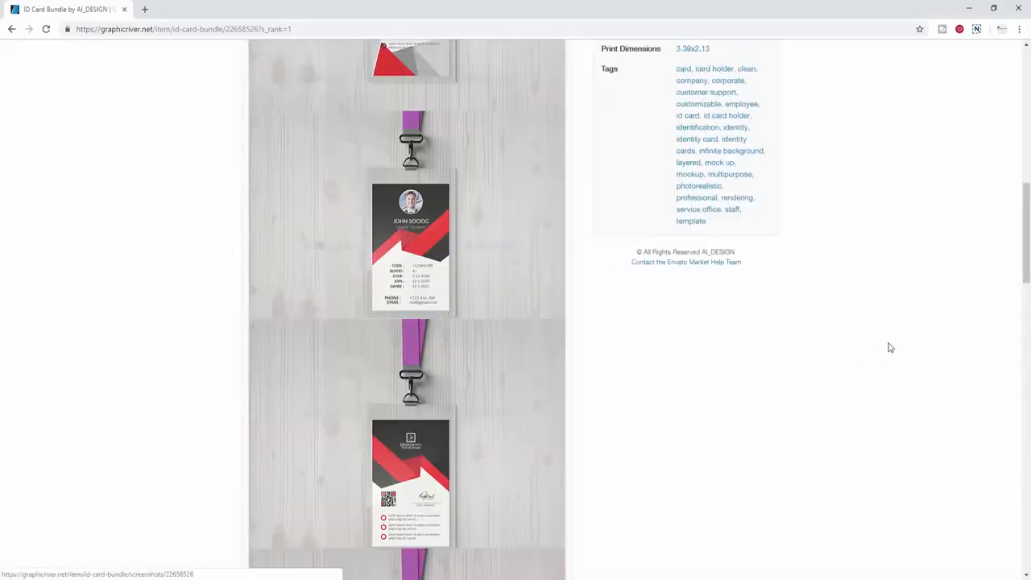
scroll(845, 357, up, 1)
scroll(843, 357, down, 6)
scroll(843, 357, up, 3)
scroll(769, 361, down, 1)
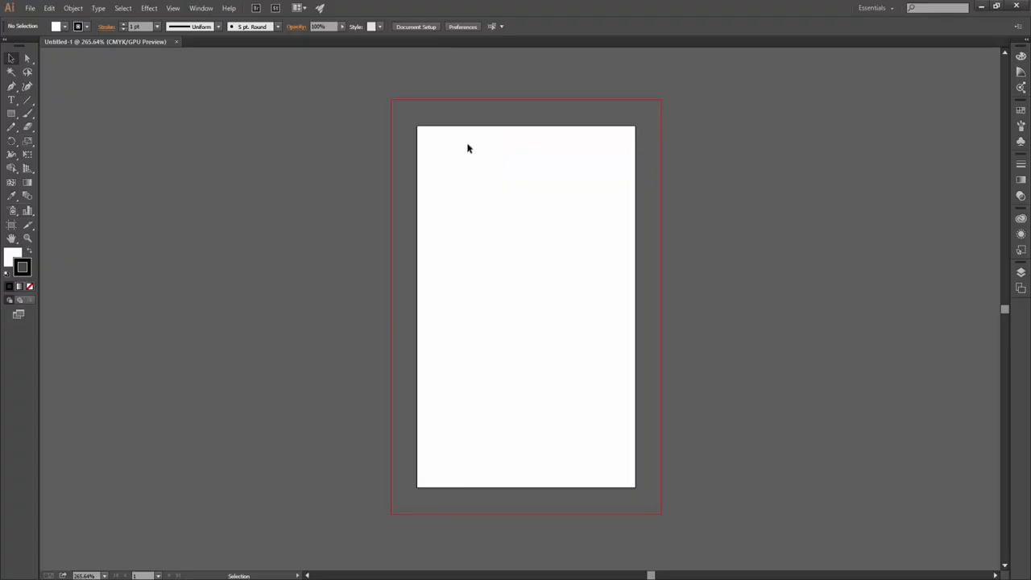
click(11, 224)
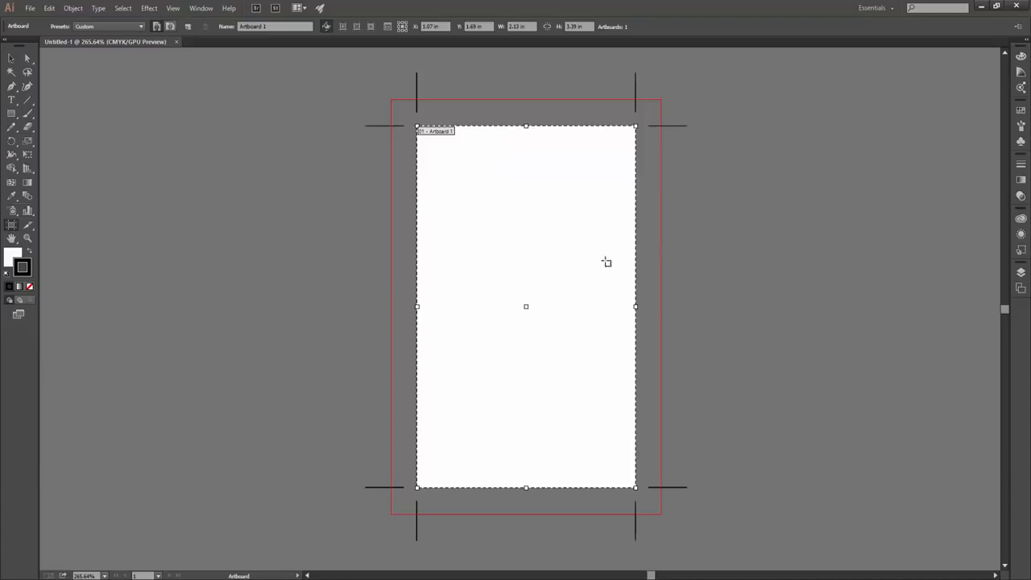
click(10, 58)
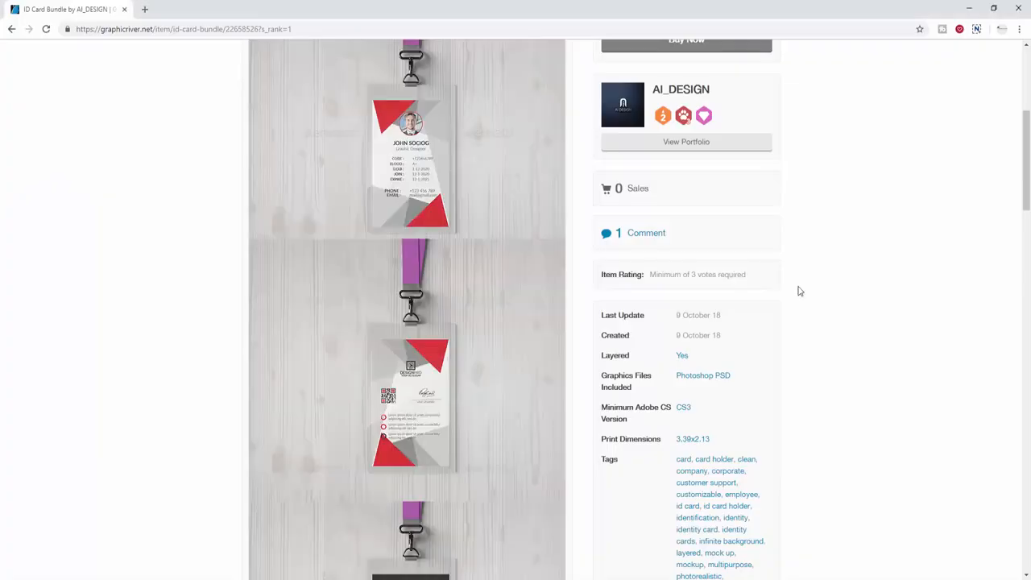
Return to the browser, enlarge the ID Card Bundle screenshots and compare the content of the front and back card designs.
scroll(793, 288, down, 3)
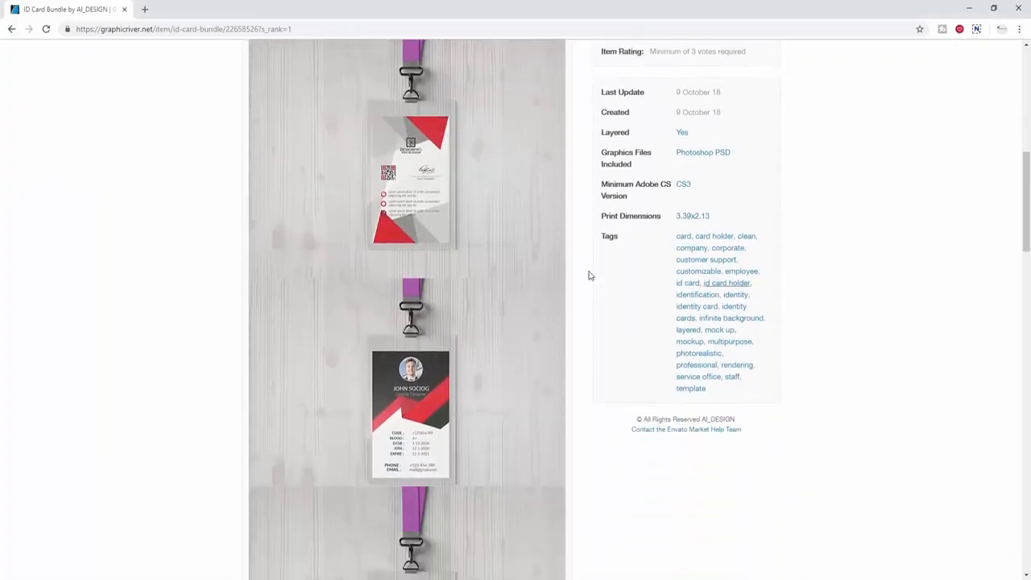
click(485, 198)
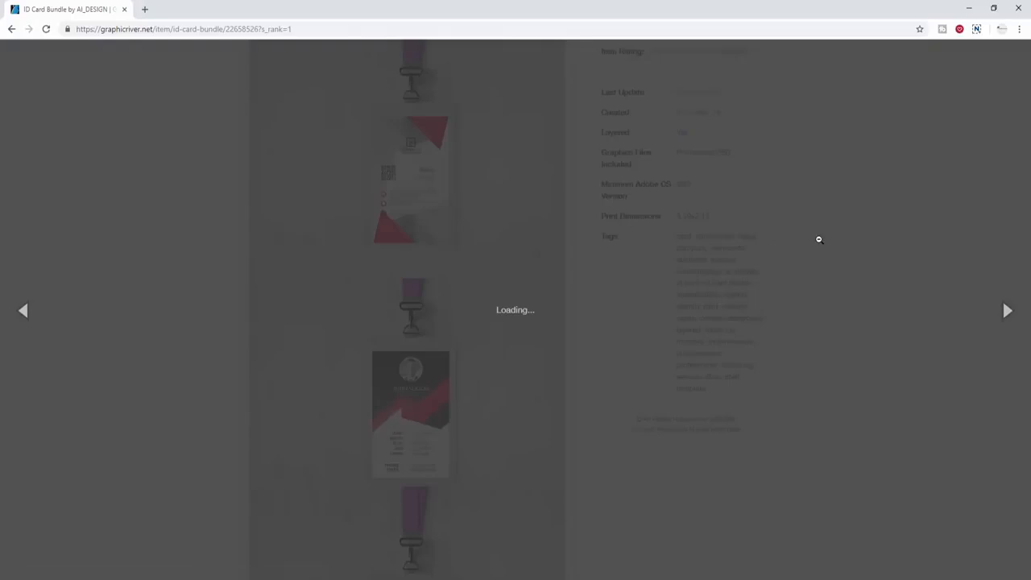
scroll(735, 290, down, 3)
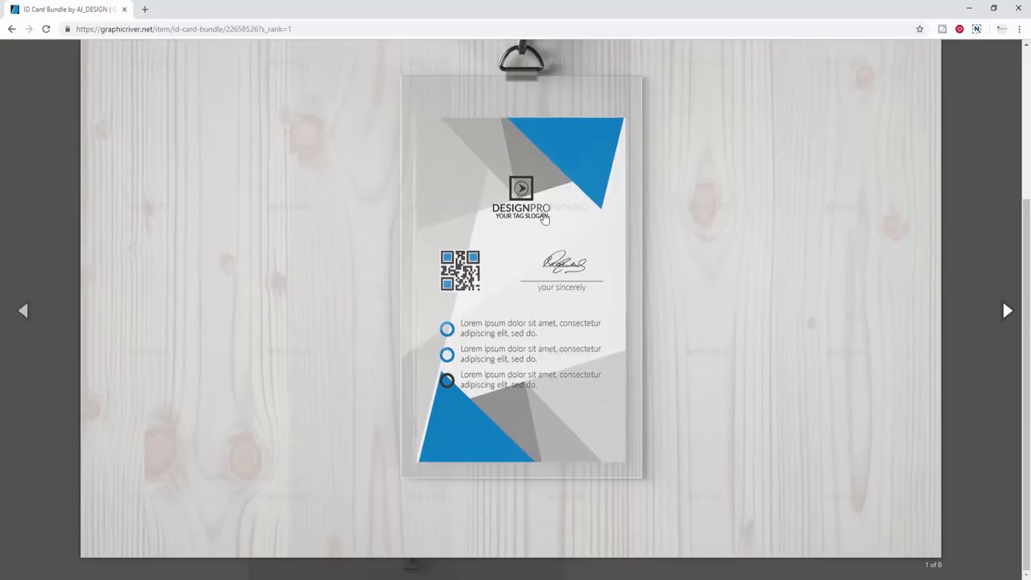
click(1007, 311)
click(1008, 312)
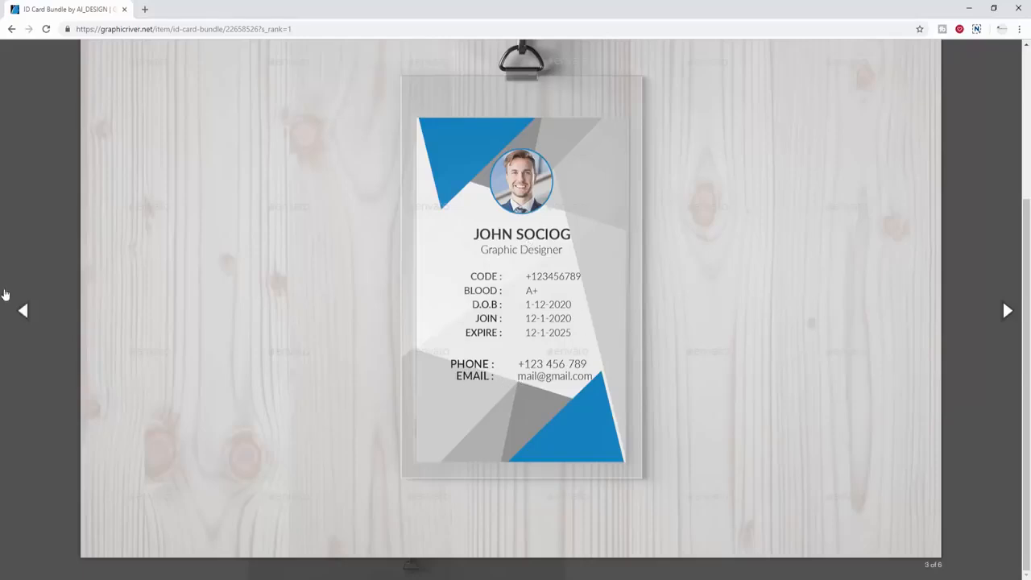
click(23, 311)
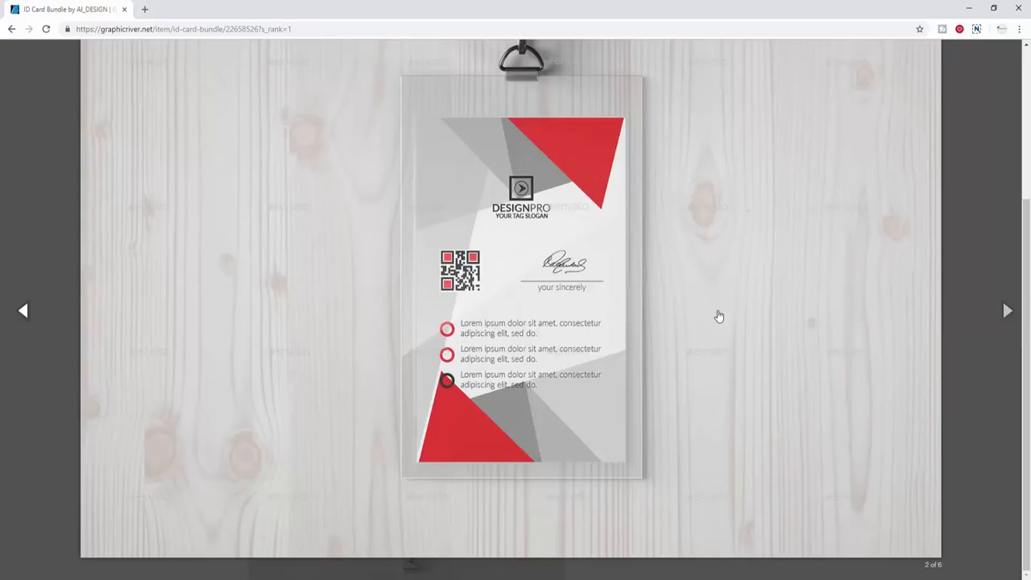
click(1005, 312)
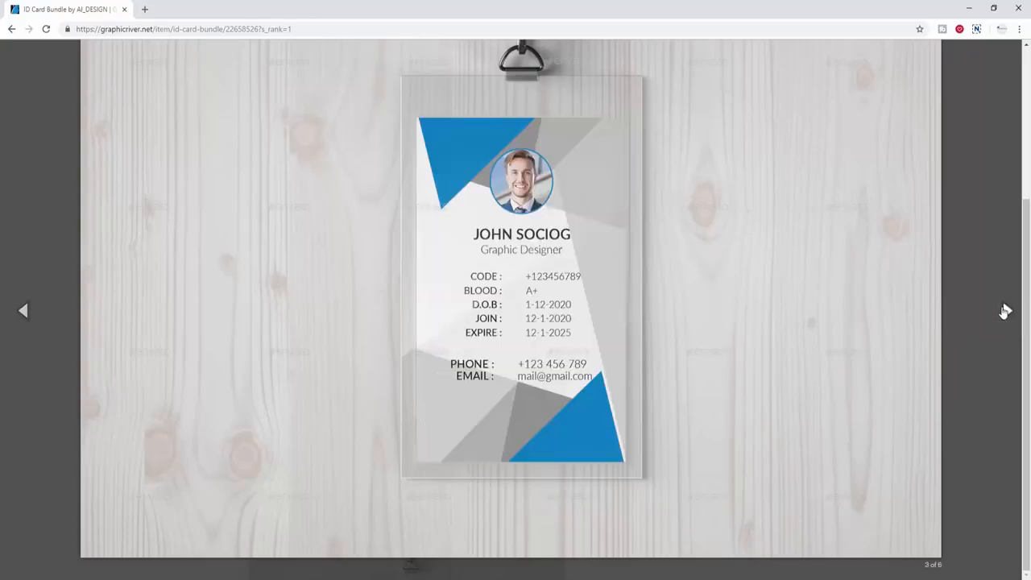
click(988, 206)
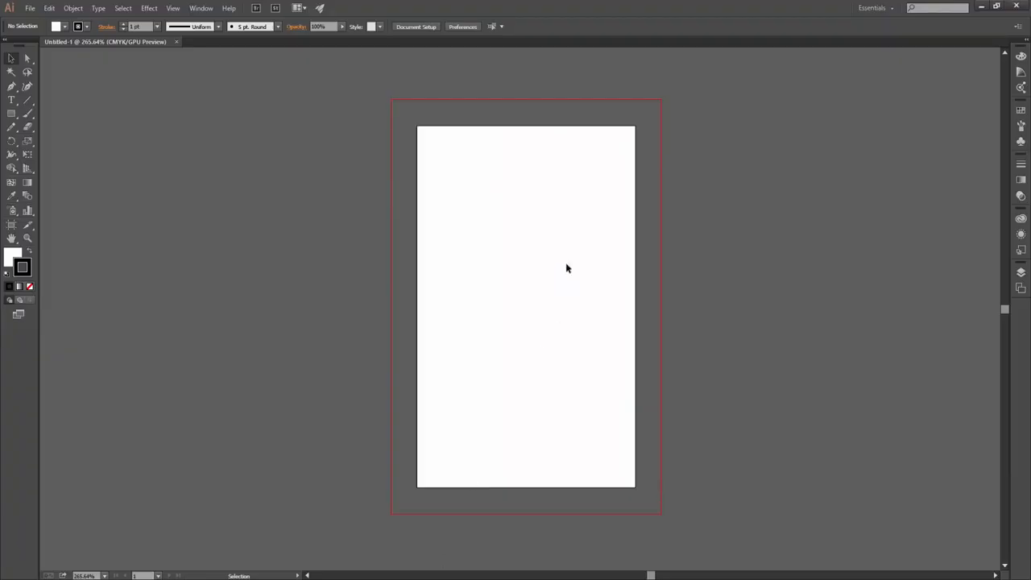
In Illustrator, draw a full-width rectangle about 2.13 by 1.29 in at the artboard's top edge, with a light blue fill and no stroke.
click(12, 113)
drag(418, 126, 637, 263)
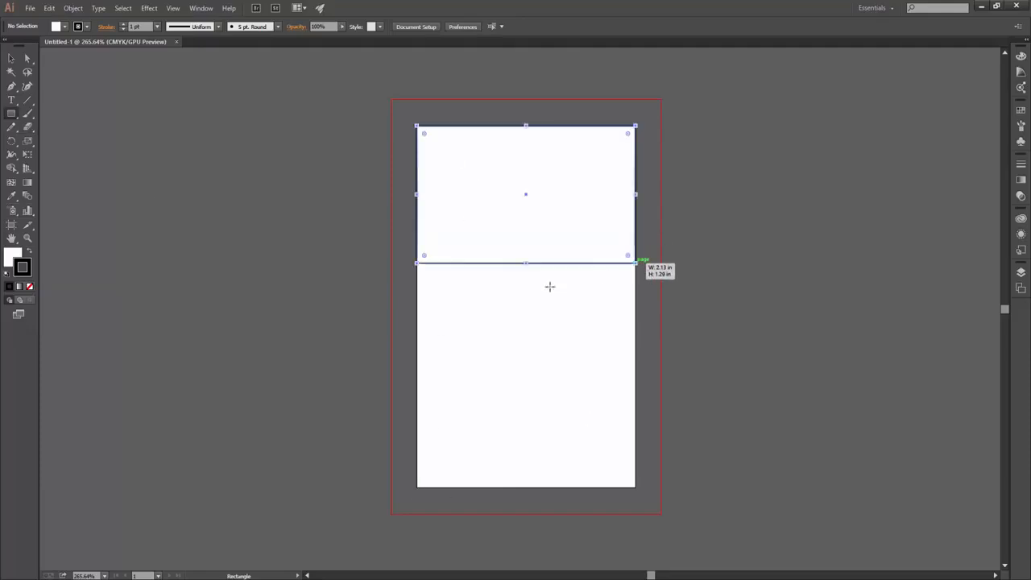
click(80, 27)
click(8, 46)
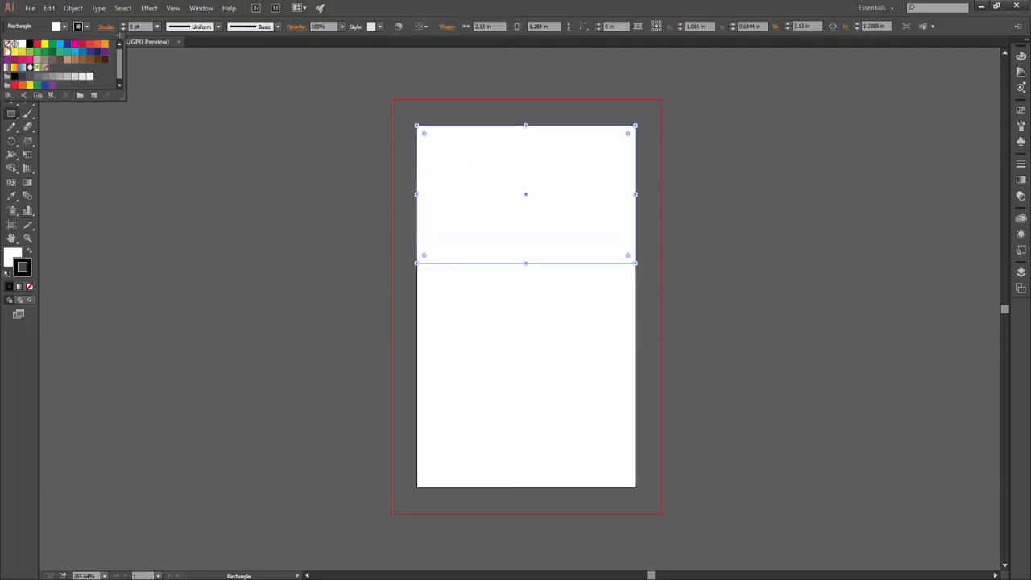
click(75, 53)
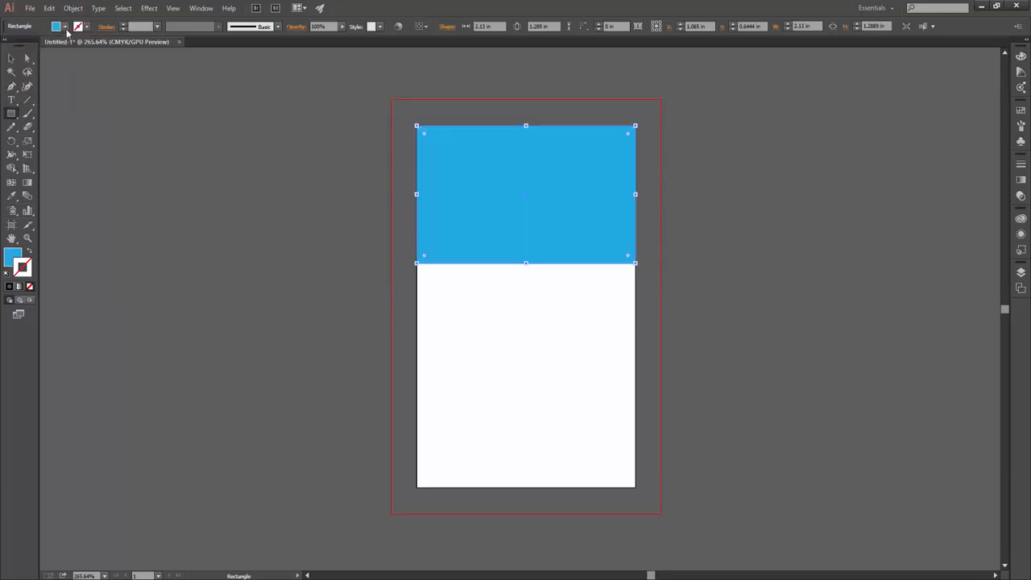
click(11, 58)
click(343, 325)
drag(675, 194, 719, 184)
drag(514, 366, 474, 358)
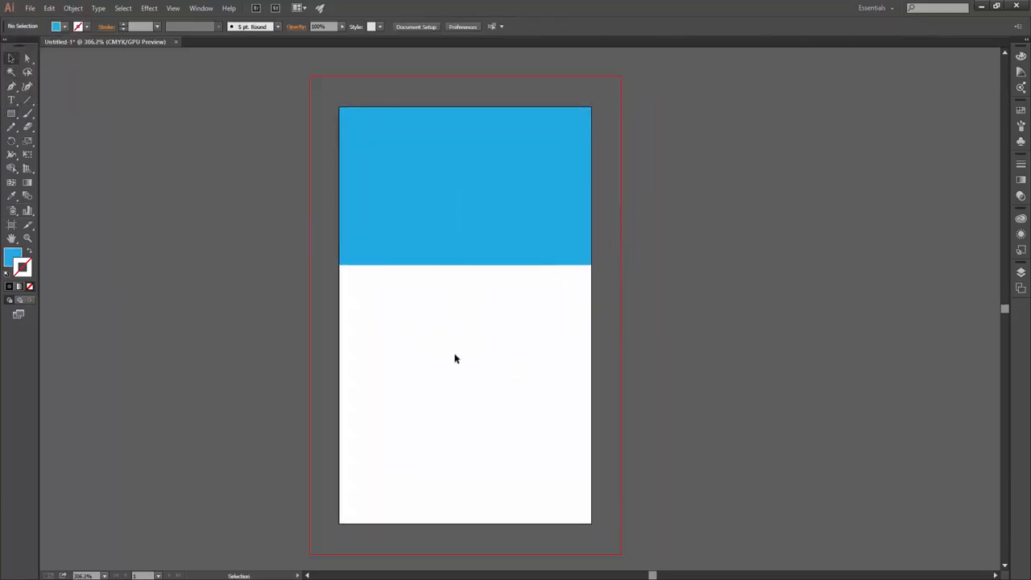
Switch to the browser, return to the ID card search results and compare the other template designs.
click(367, 574)
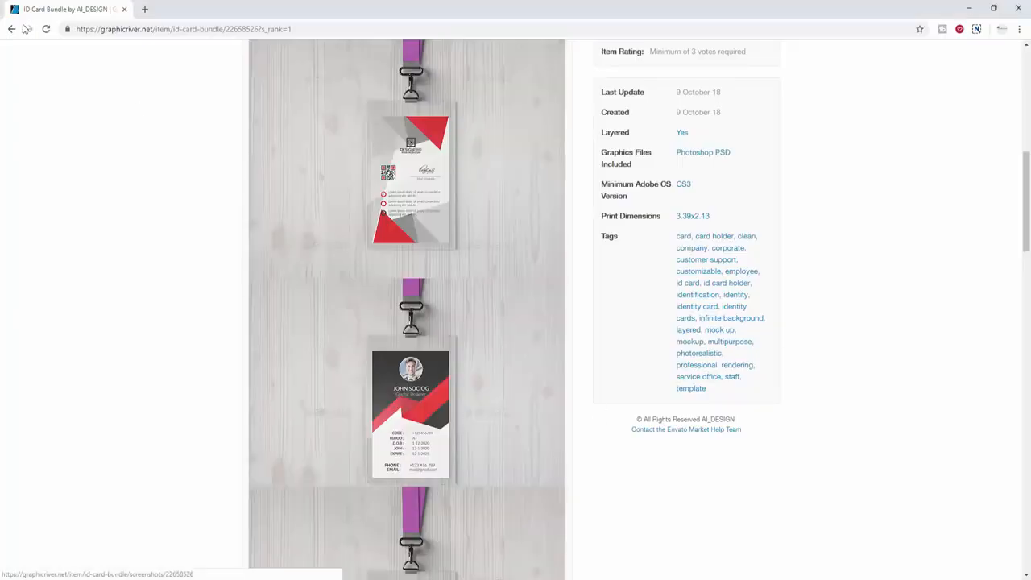
click(12, 29)
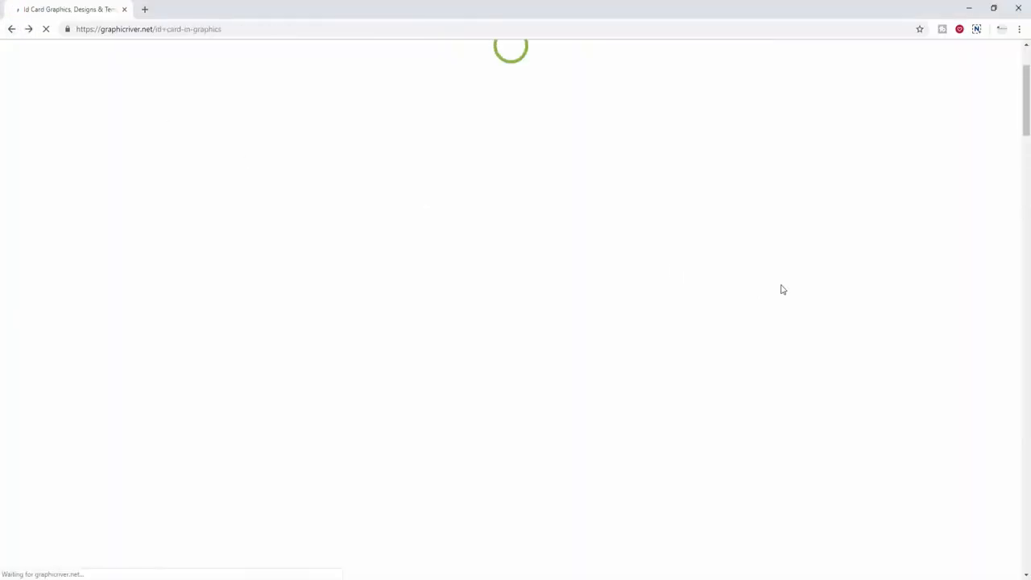
scroll(782, 289, down, 8)
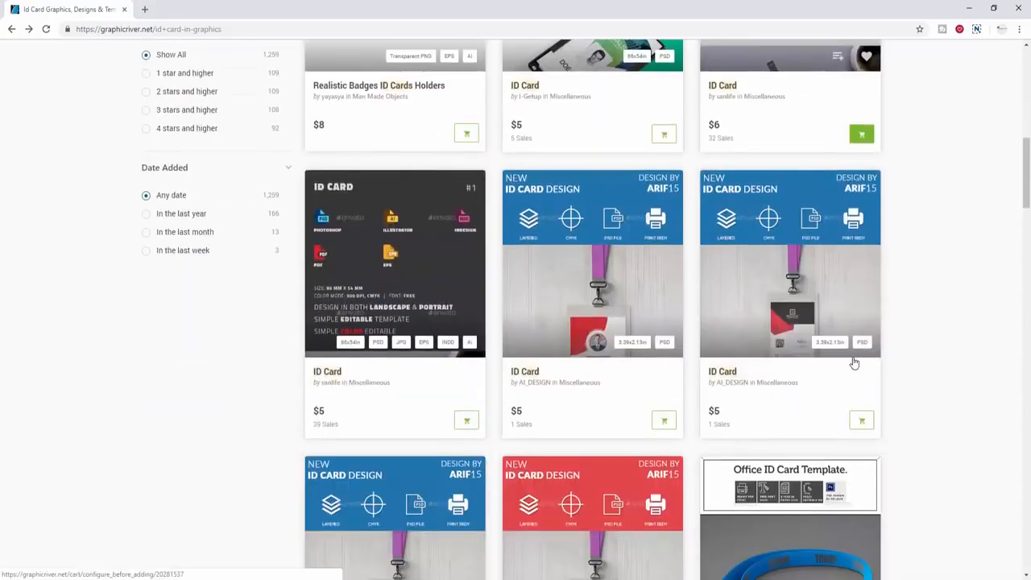
scroll(855, 363, down, 4)
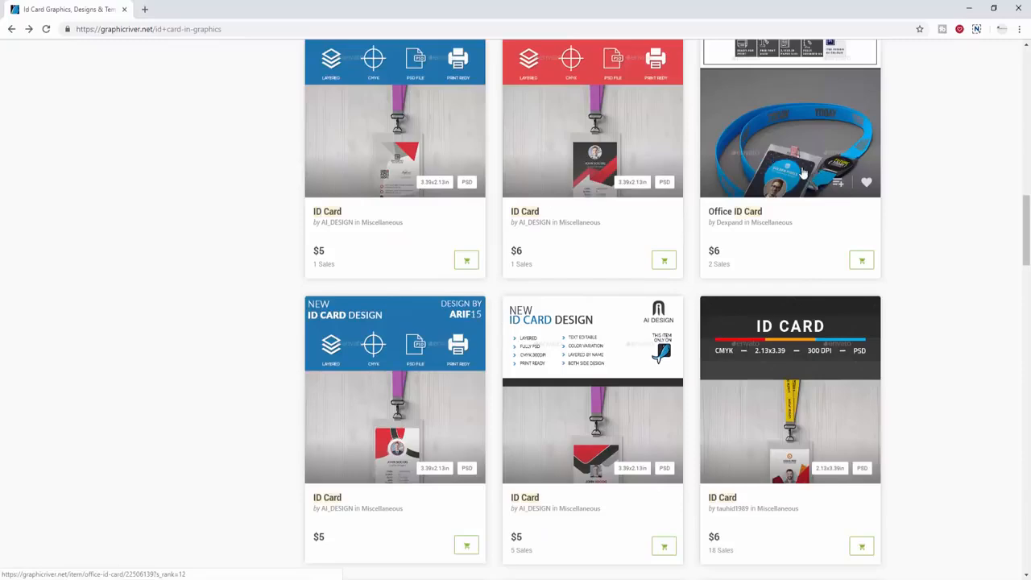
scroll(642, 416, up, 12)
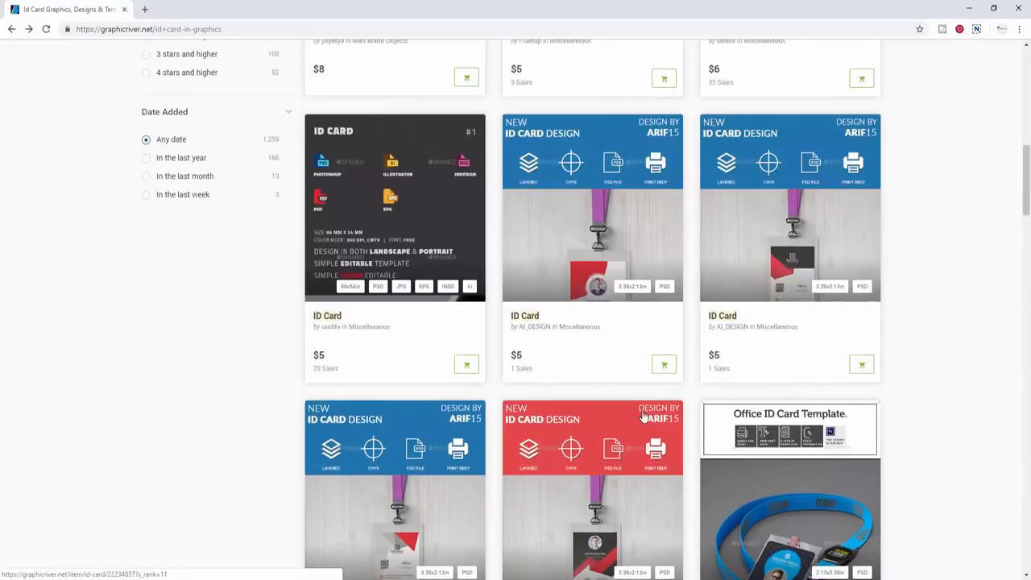
scroll(462, 416, down, 7)
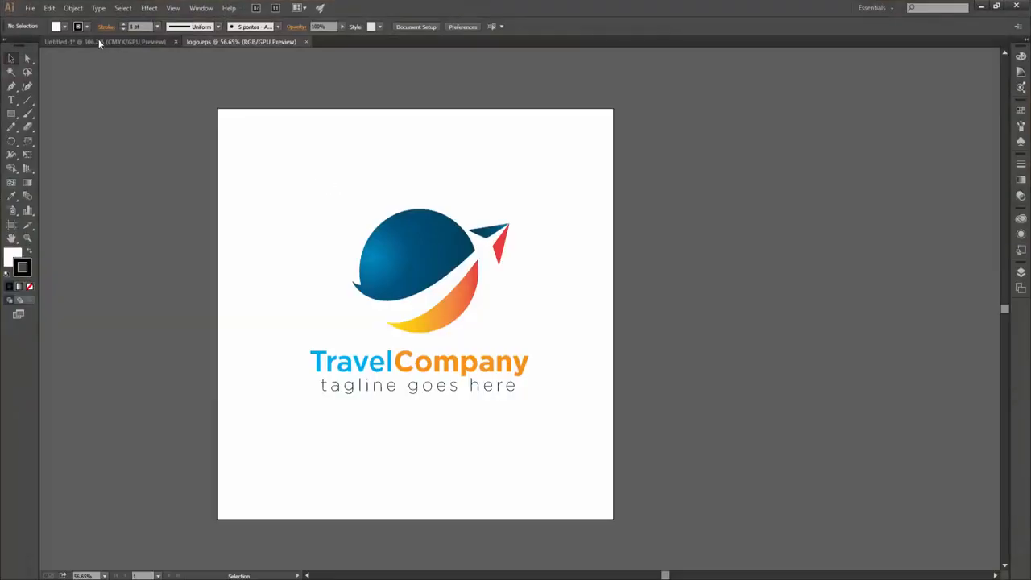
Move the complete Travel Company logo from logo.eps into the ID card document and scale it to about 2.15 in wide beside the artboard.
drag(568, 432, 299, 136)
key(ctrl+x)
click(105, 41)
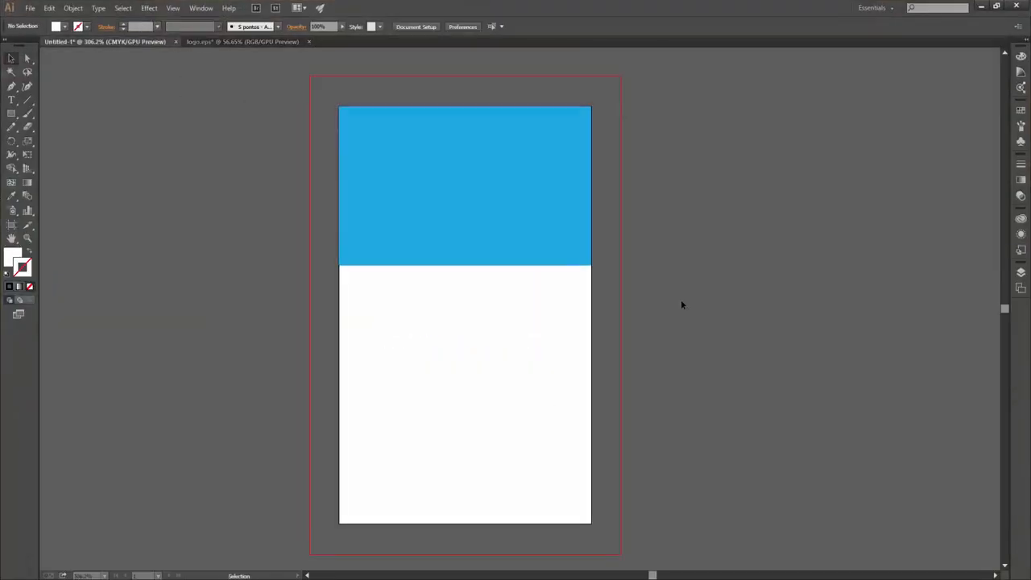
key(ctrl+v)
scroll(835, 403, down, 5)
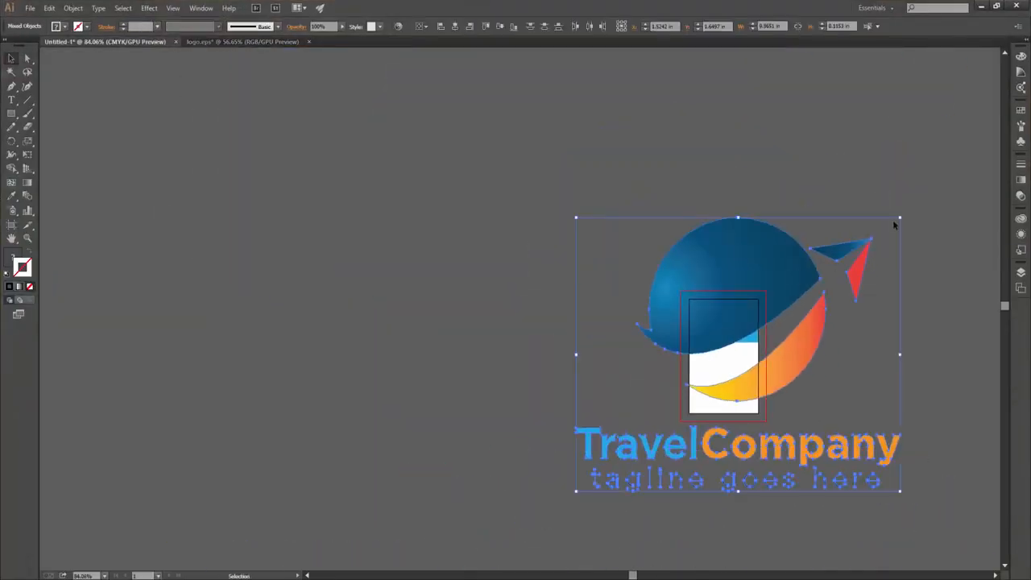
drag(901, 217, 601, 312)
scroll(750, 352, up, 5)
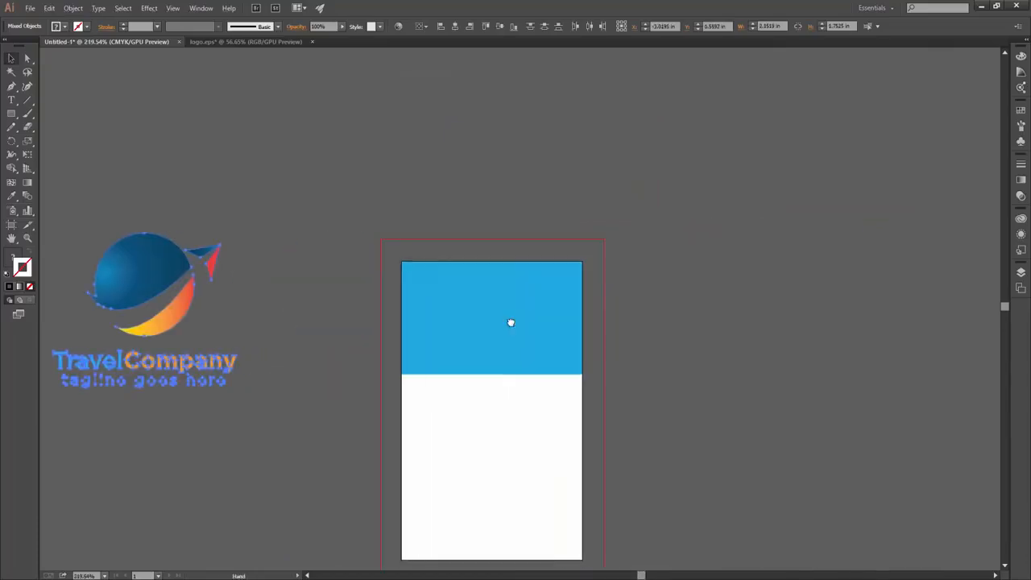
Apply the blue radial gradient of the logo's globe to the card's header rectangle with the Eyedropper.
click(463, 336)
key(i)
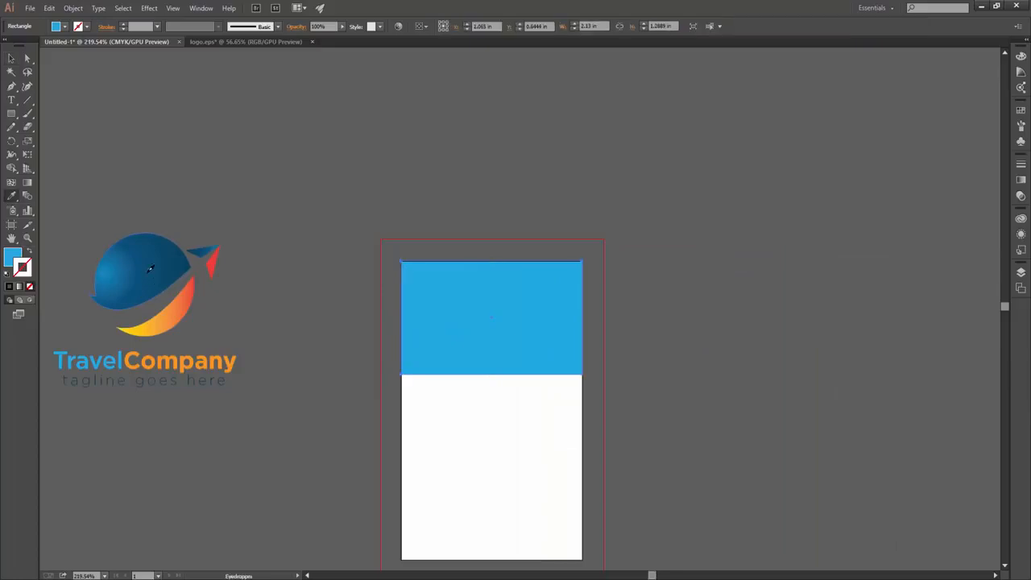
click(152, 269)
key(v)
click(473, 395)
drag(467, 313, 530, 310)
drag(432, 350, 386, 352)
Draw a circle about 0.92 in across in the middle of the card's header and fill it with white.
click(11, 101)
click(12, 115)
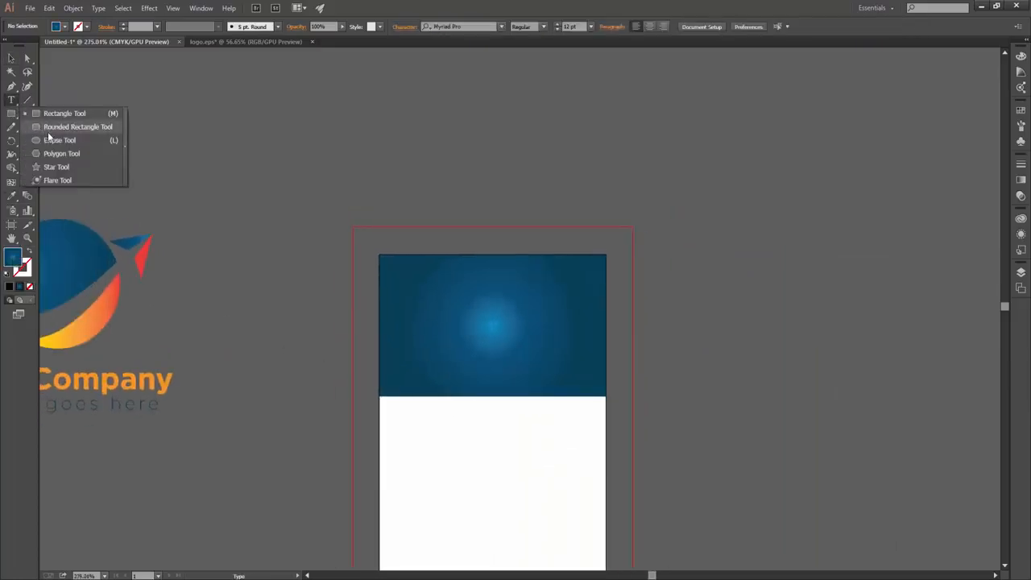
click(50, 140)
drag(492, 323, 525, 374)
drag(618, 375, 556, 388)
key(v)
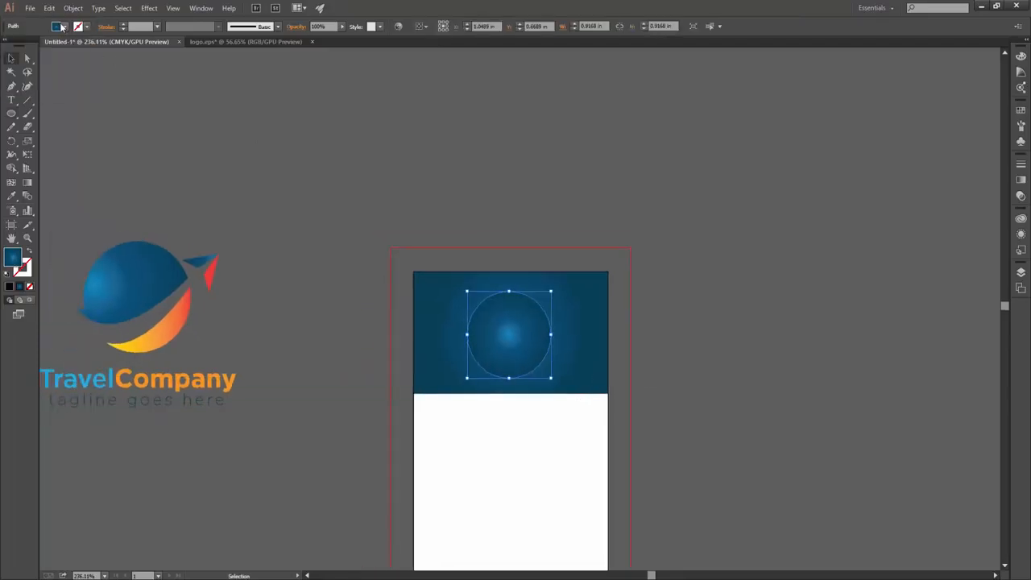
click(62, 27)
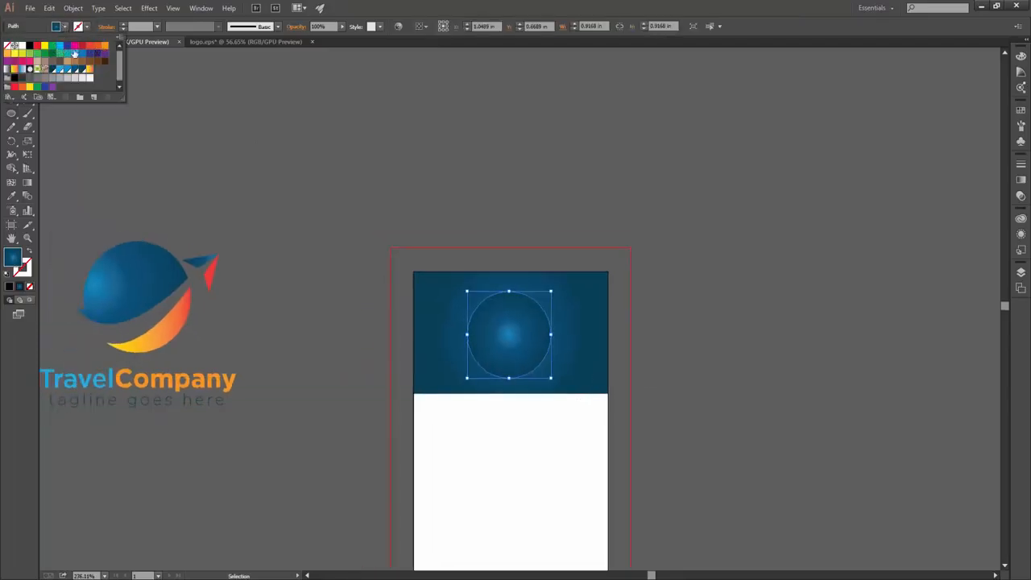
click(23, 46)
click(555, 448)
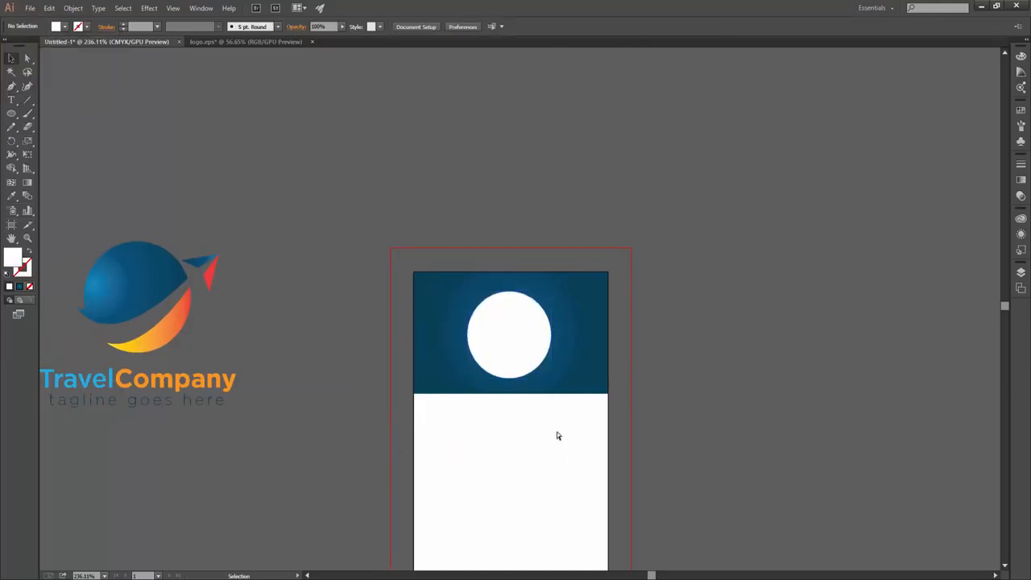
Extend the blue header rectangle downward by its lower edge so it covers more of the card.
ctrl+click(531, 412)
click(529, 280)
drag(496, 285, 498, 315)
click(569, 339)
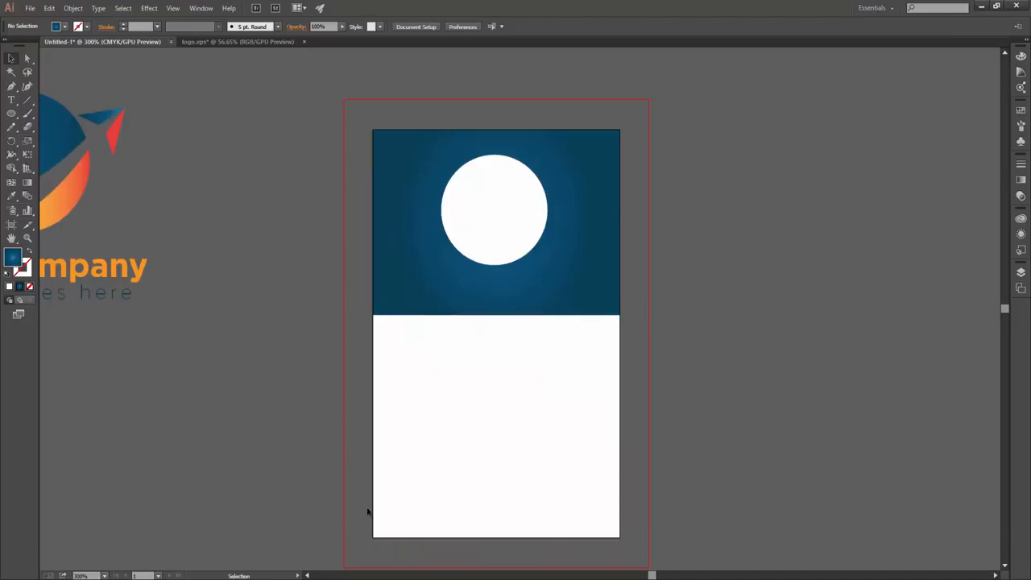
Switch to the desktop and place the portrait image named boy into the ID card document.
click(981, 6)
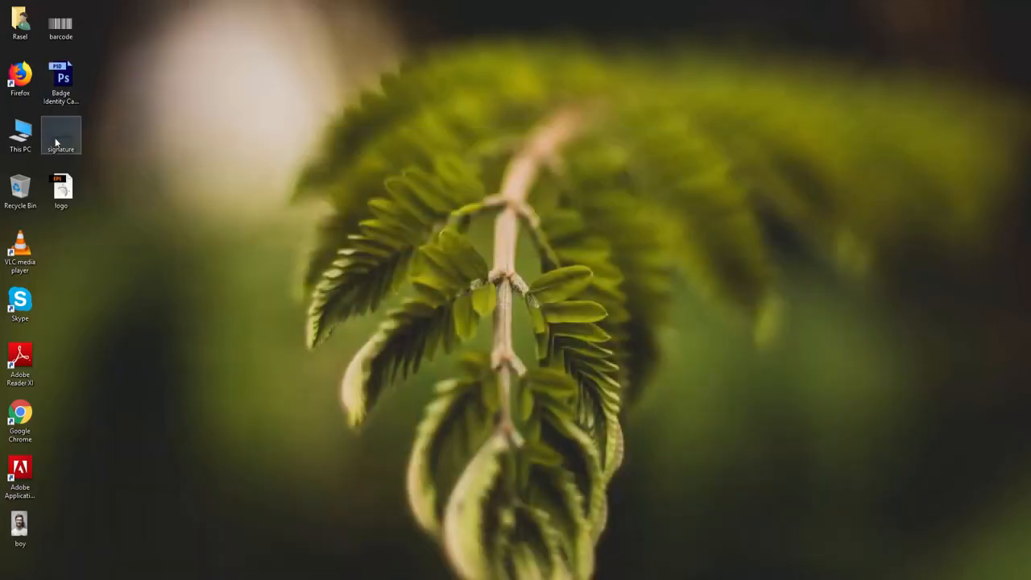
drag(38, 525, 717, 272)
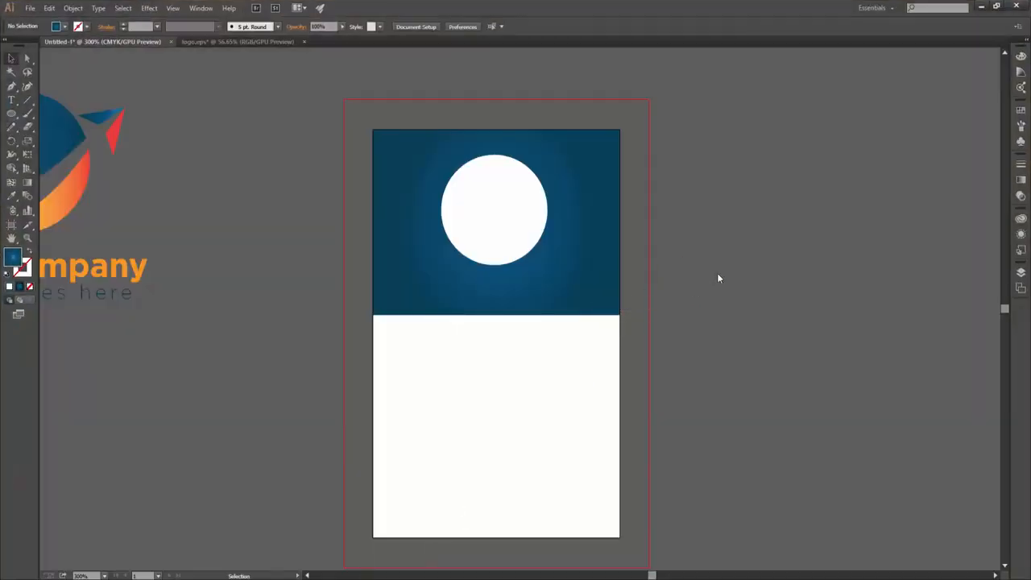
key(ctrl+space)
drag(788, 242, 509, 290)
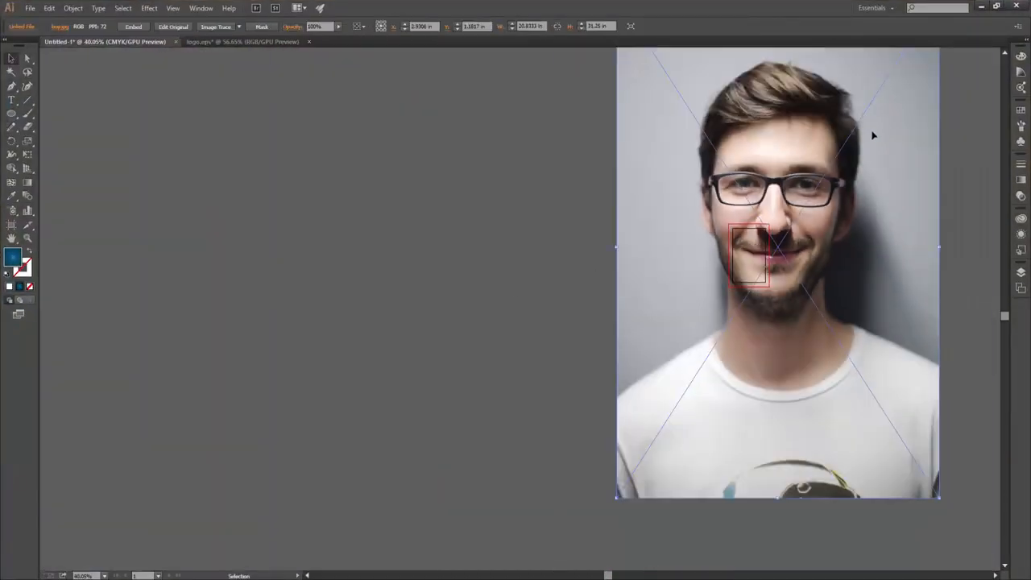
Scale the placed portrait photo down to about 2.48 by 3.73 in.
key(space)
drag(925, 75, 676, 159)
key(ctrl+shift+a)
click(675, 118)
drag(690, 81, 881, 326)
key(ctrl+space)
drag(601, 372, 822, 324)
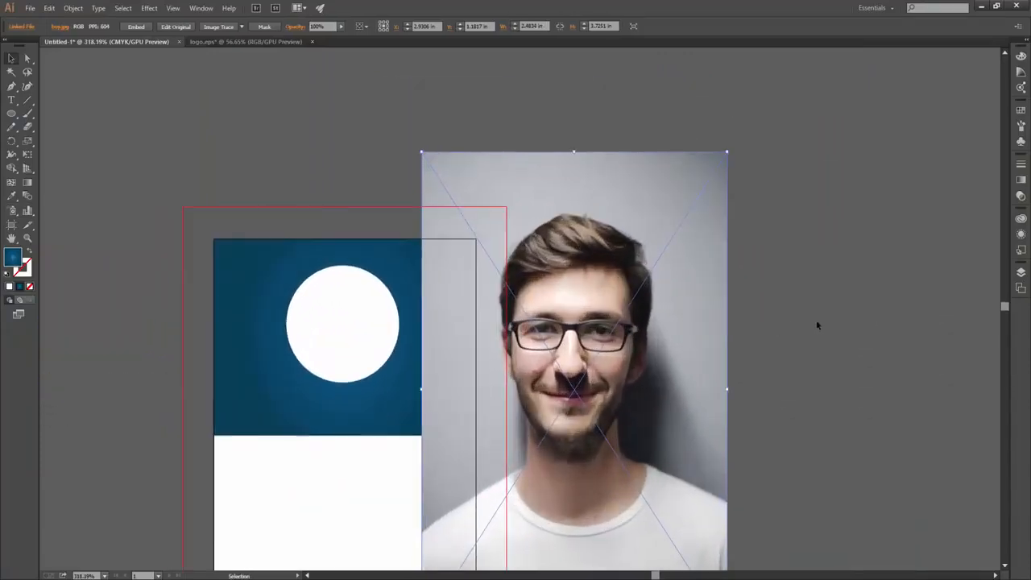
Draw a circle across the photo's full width over the man's head and shoulders and clip the photo to it.
drag(636, 350, 668, 446)
key(l)
key(v)
right_click(550, 270)
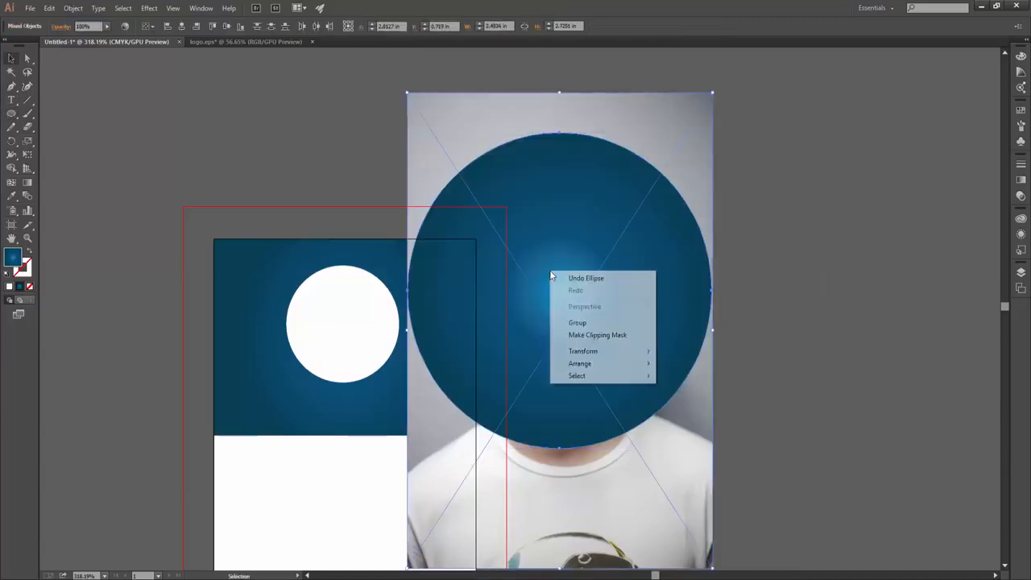
click(606, 336)
Scale down the circular clipped photo and move it to the empty canvas area to the right of the card.
click(766, 455)
click(642, 296)
drag(712, 134, 644, 203)
drag(593, 266, 725, 232)
Duplicate the white header circle and scale the copy to about 0.77 in across inside the original.
drag(331, 352, 396, 302)
key(v)
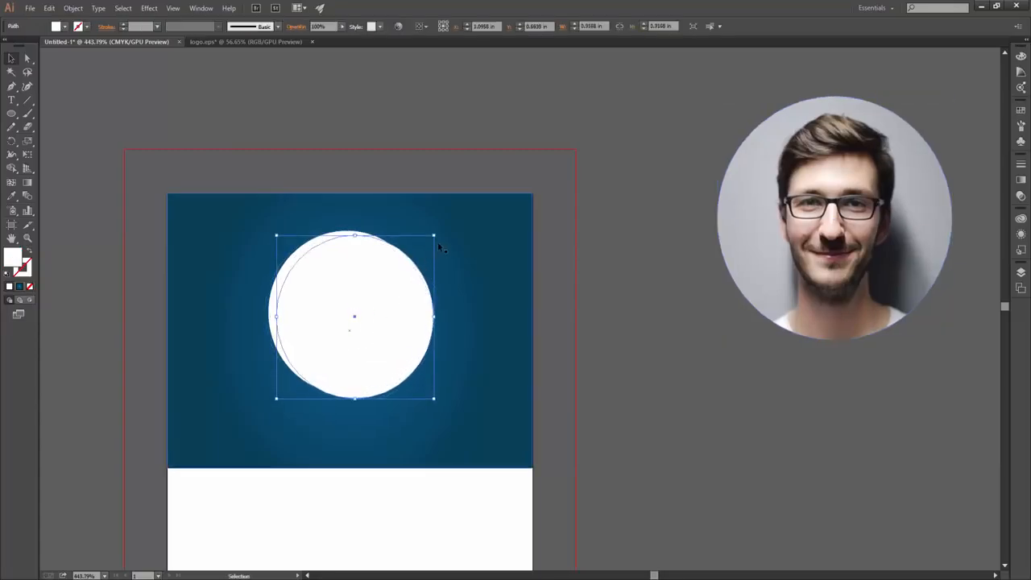
drag(434, 236, 428, 240)
drag(381, 316, 373, 311)
shift+click(420, 239)
click(378, 295)
click(602, 310)
click(393, 291)
drag(421, 238, 414, 243)
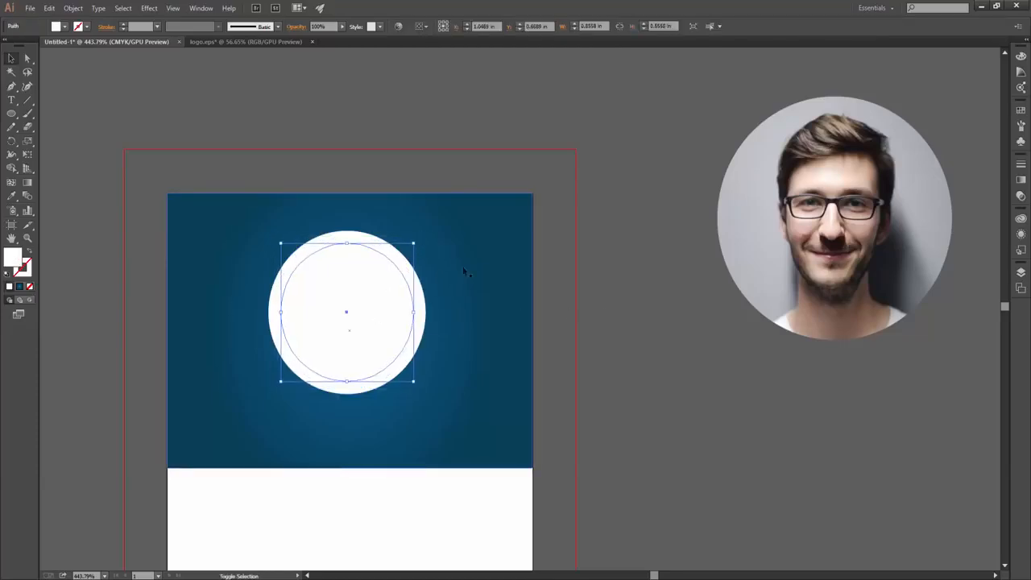
Select the inner and outer white circles together and align them on a common centre.
click(577, 357)
scroll(580, 359, down, 1)
drag(520, 355, 703, 315)
scroll(518, 342, down, 1)
scroll(518, 342, down, 1)
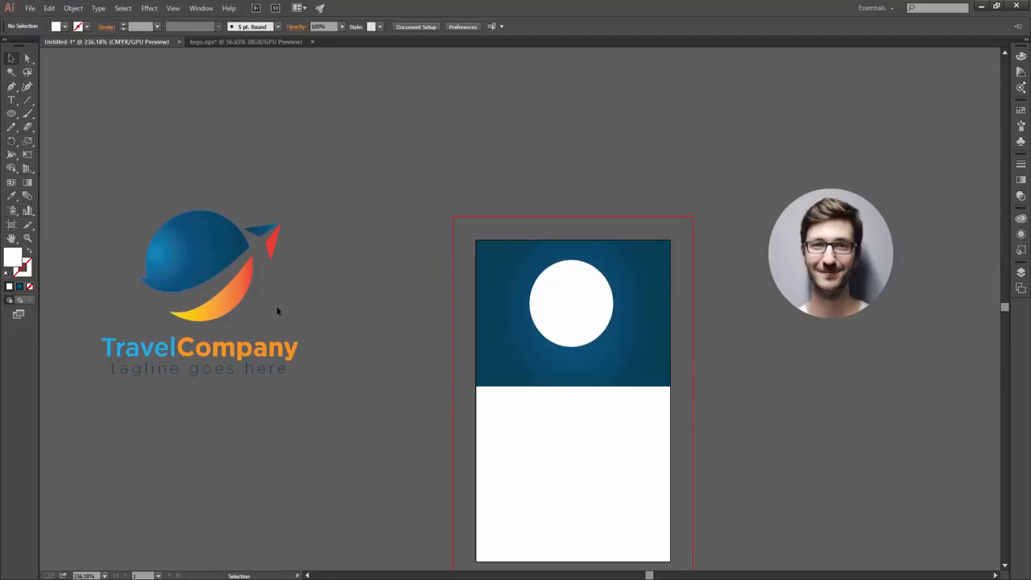
click(604, 317)
scroll(617, 299, up, 1)
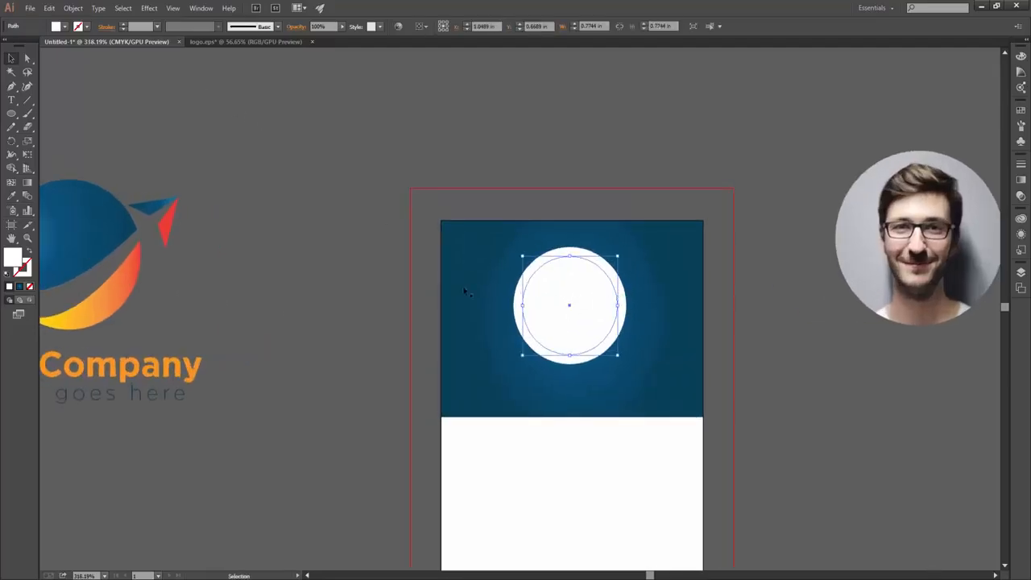
shift+click(574, 252)
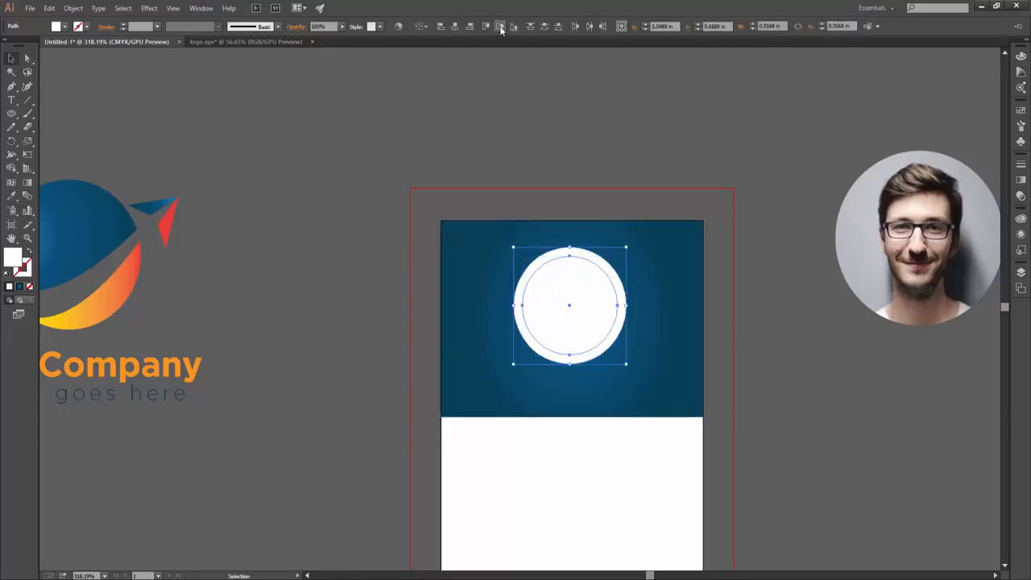
Fill the outer circle with the solid orange swatch after sampling the orange gradient from the logo.
click(569, 253)
key(i)
click(112, 301)
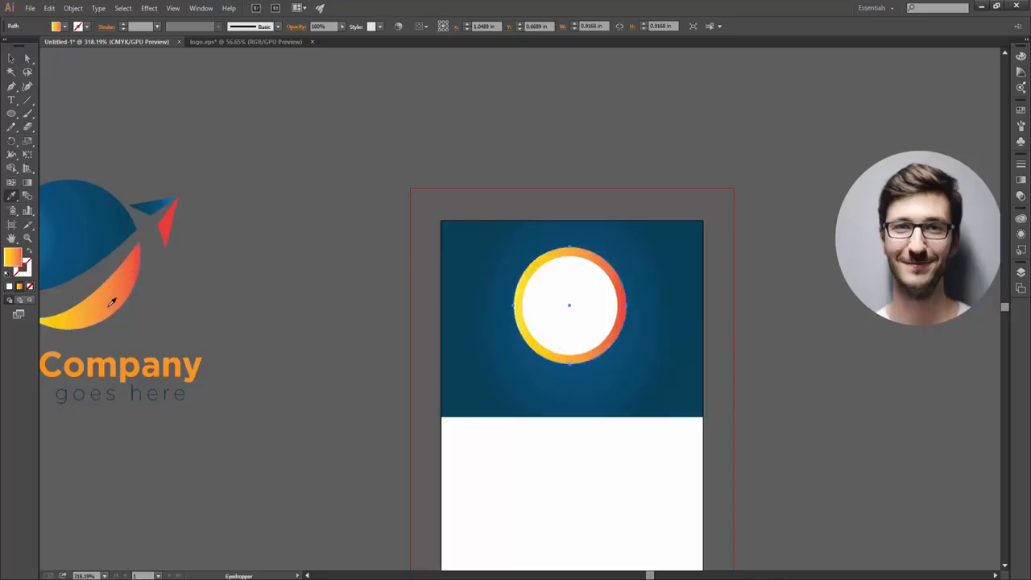
click(66, 26)
click(103, 45)
key(v)
click(344, 244)
Scale the circular photo to about 0.74 in across and move it inside the orange ring.
click(859, 174)
drag(836, 150, 873, 191)
drag(900, 233, 550, 305)
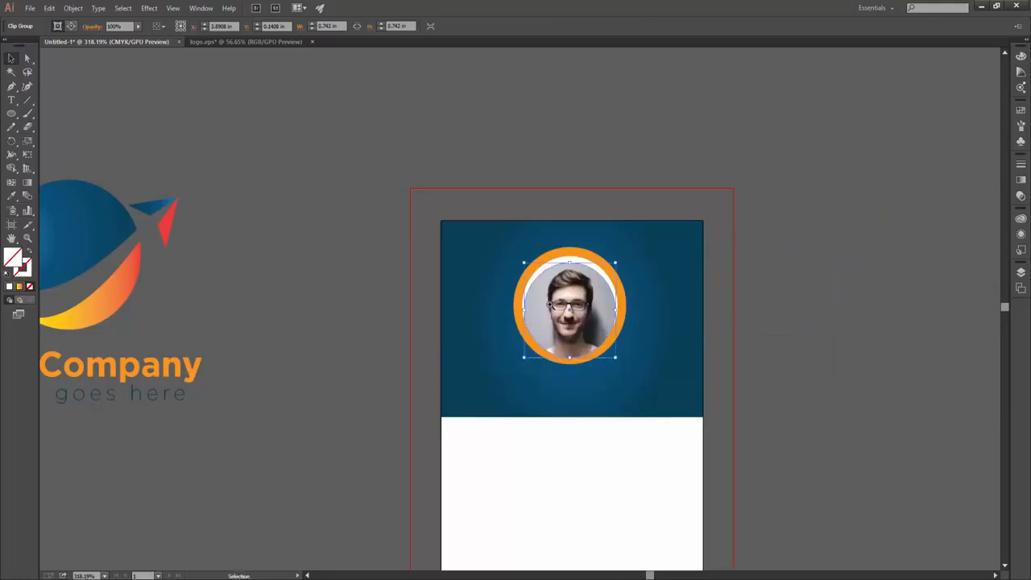
scroll(550, 305, up, 5)
key(Up)
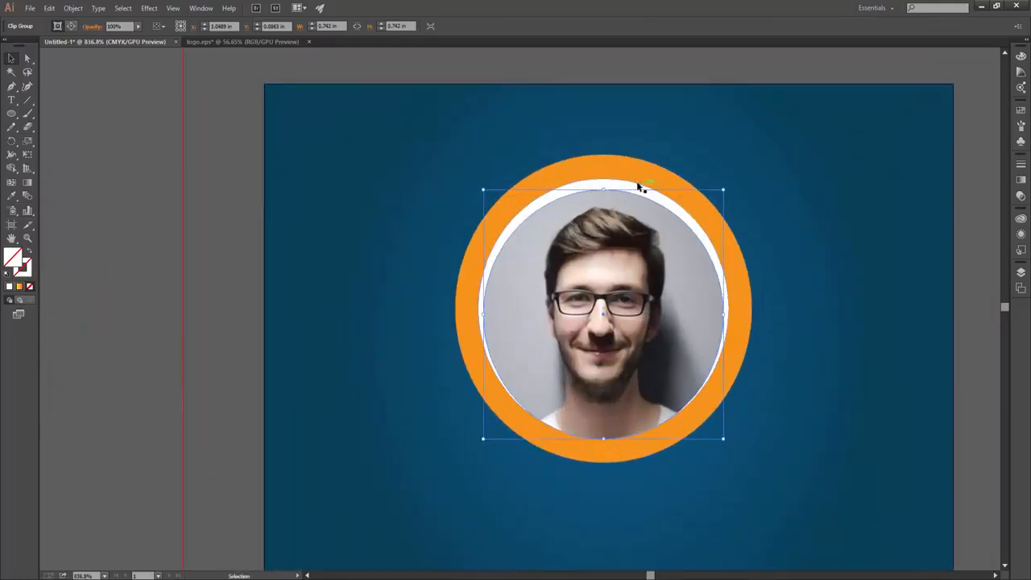
Align the photo vertically to the centre of the white circle and the orange ring.
shift+click(603, 170)
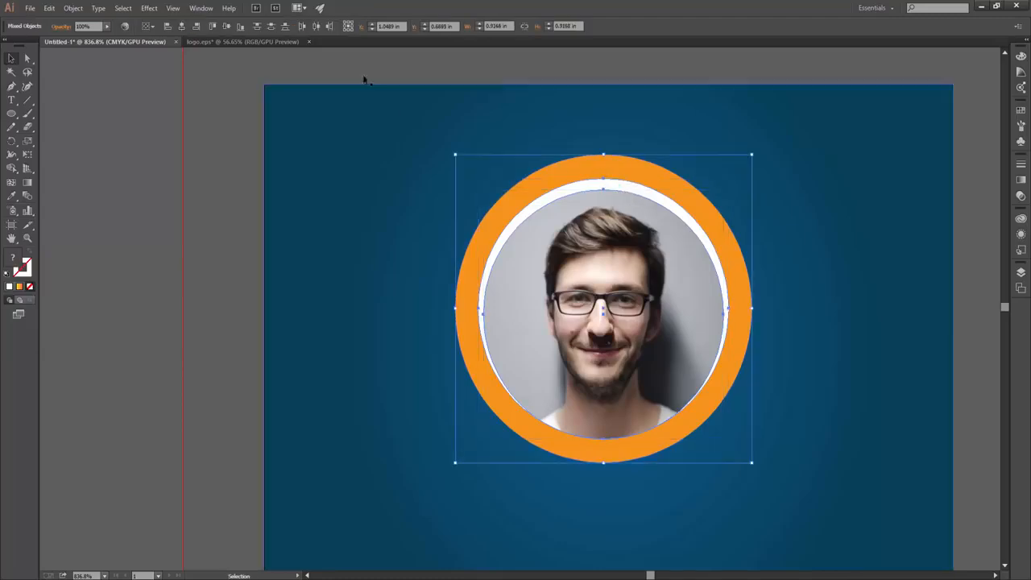
click(227, 29)
click(856, 281)
click(686, 258)
scroll(683, 198, up, 1)
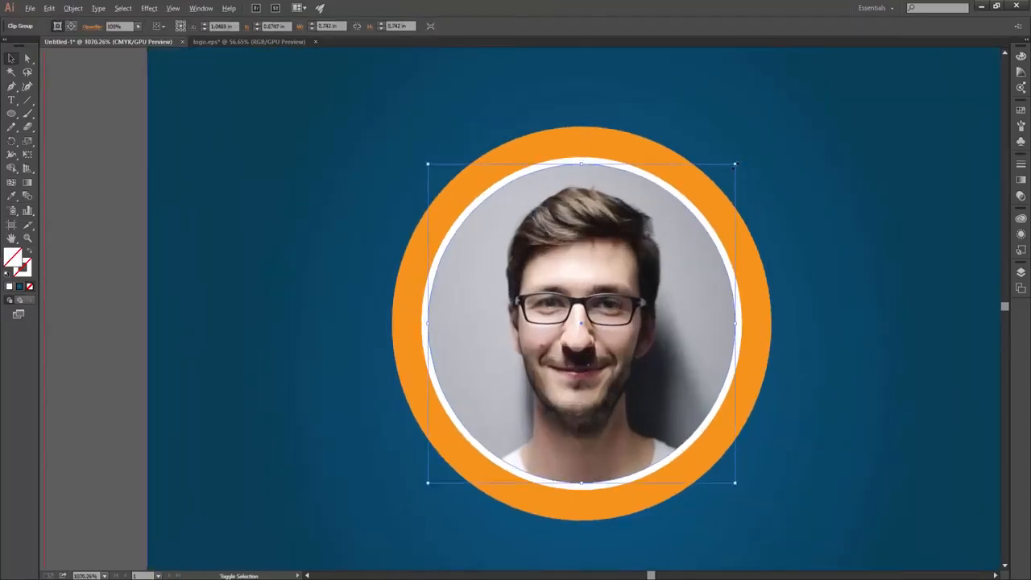
shift+click(199, 307)
click(486, 350)
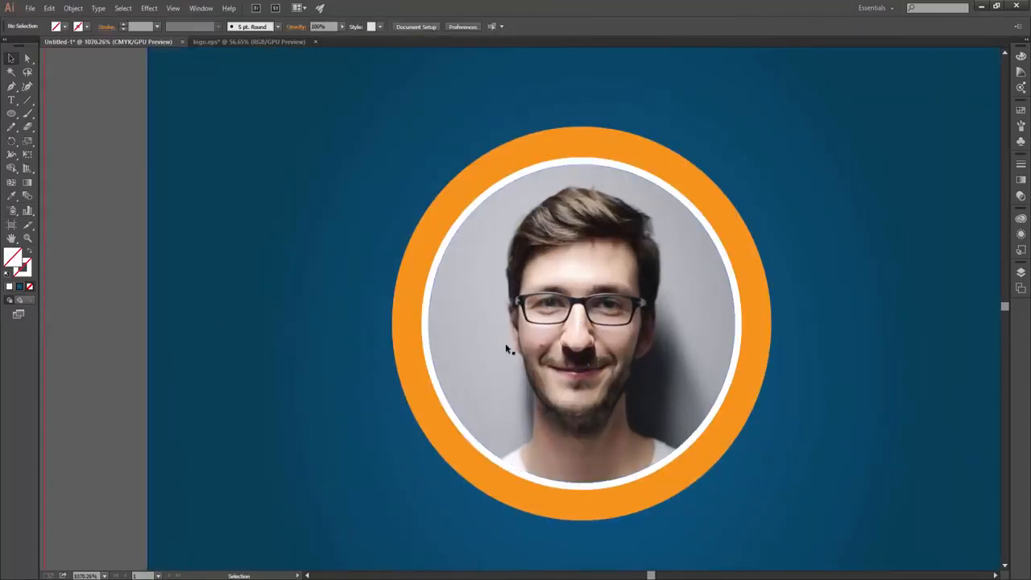
Resize the circular photo to about 0.72 in across, leaving an even thin white border inside the orange ring.
drag(737, 162, 748, 163)
key(z)
ctrl+alt+click(812, 341)
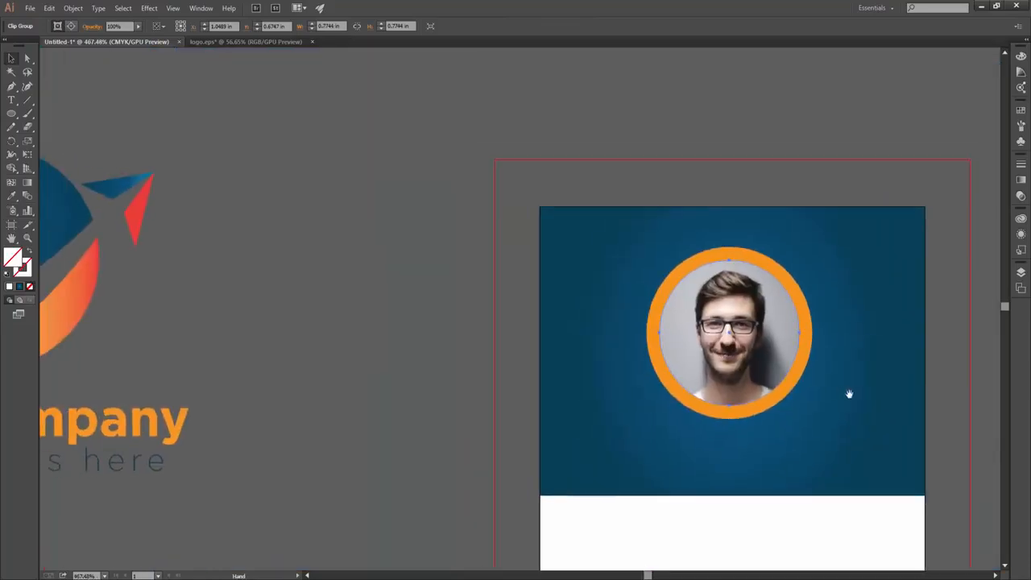
drag(847, 394, 645, 354)
drag(598, 222, 594, 226)
click(868, 401)
key(ctrl+space)
drag(846, 419, 798, 417)
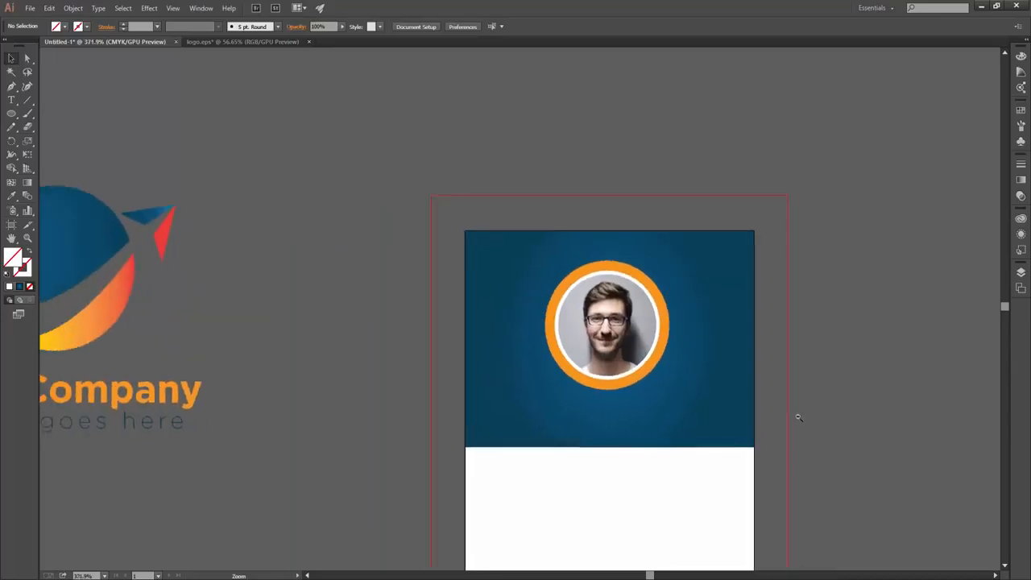
Compare the portrait with and without its white border by undoing and redoing the last photo resize.
key(ctrl+z)
click(864, 408)
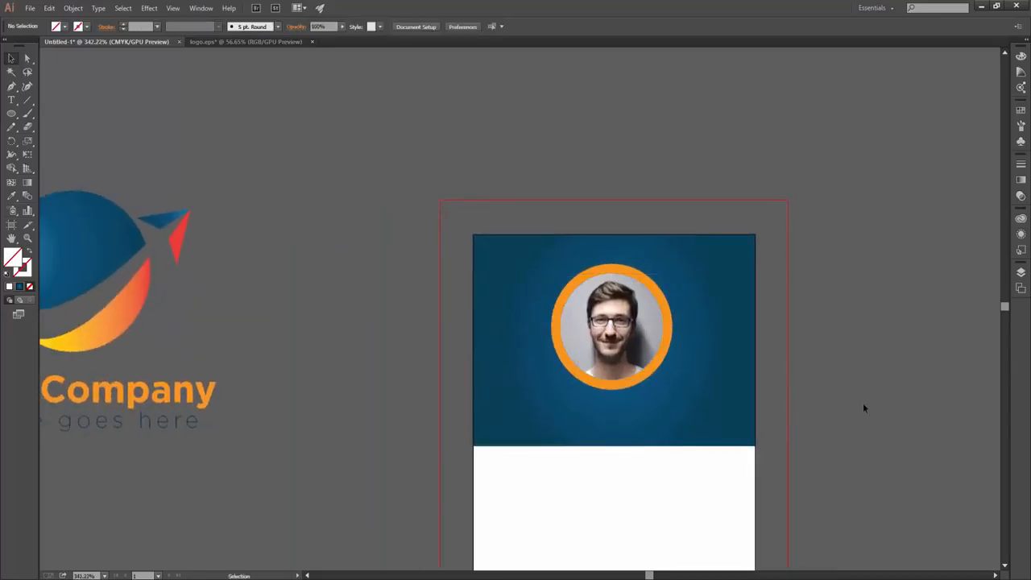
key(ctrl+shift+z)
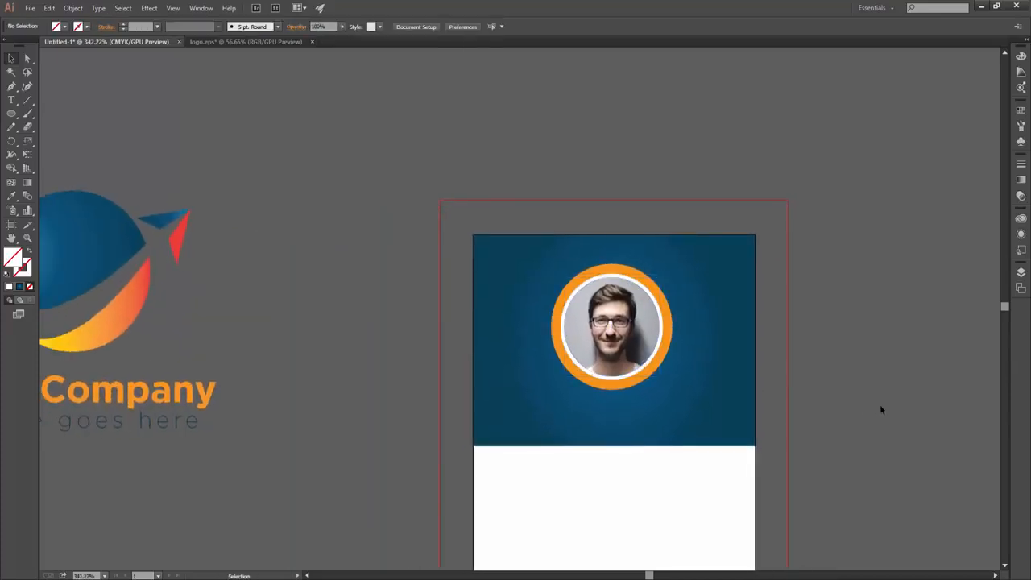
key(ctrl+z)
key(ctrl+shift+z)
scroll(770, 378, up, 2)
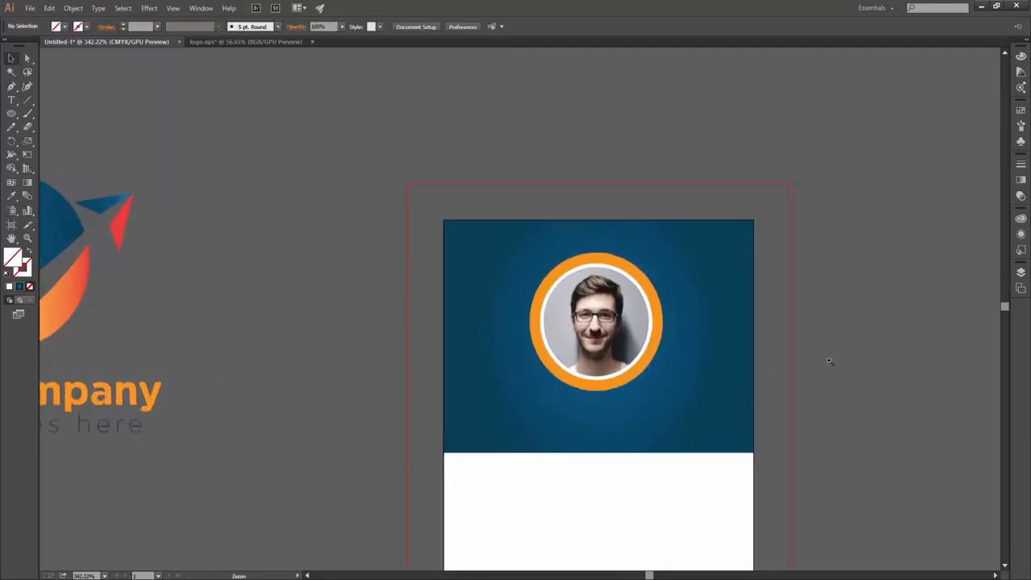
click(617, 316)
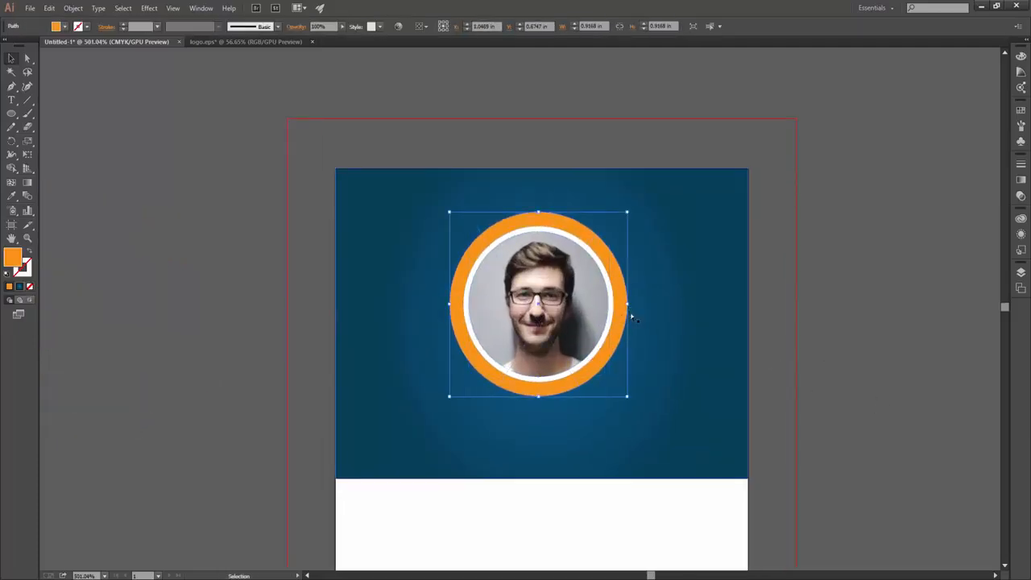
click(806, 302)
drag(592, 293, 857, 251)
key(ctrl+z)
shift+click(624, 294)
click(824, 370)
click(523, 300)
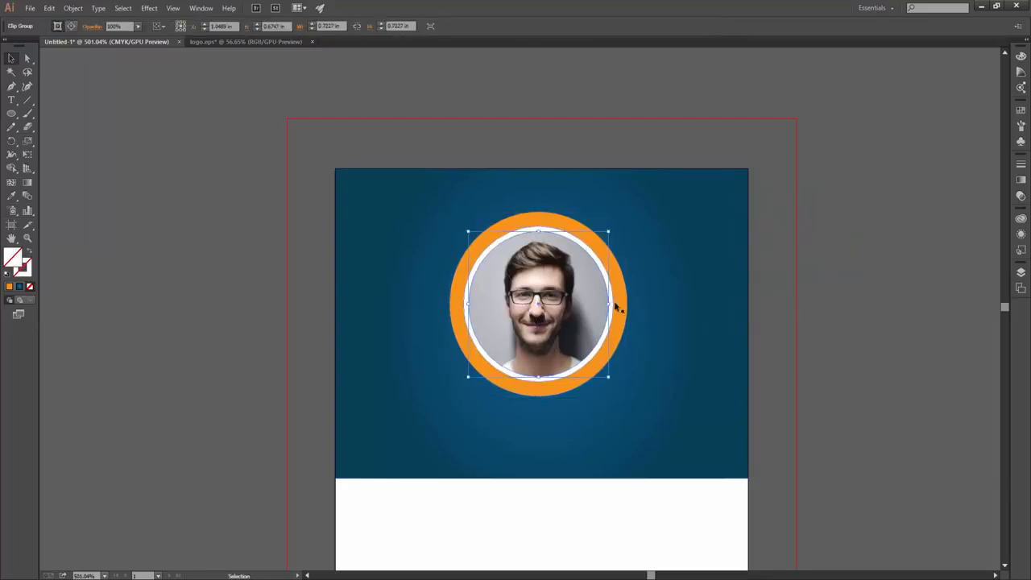
click(830, 380)
Move the photo together with its white and orange circles down to the lower edge of the blue header.
scroll(711, 324, down, 1)
scroll(636, 338, down, 2)
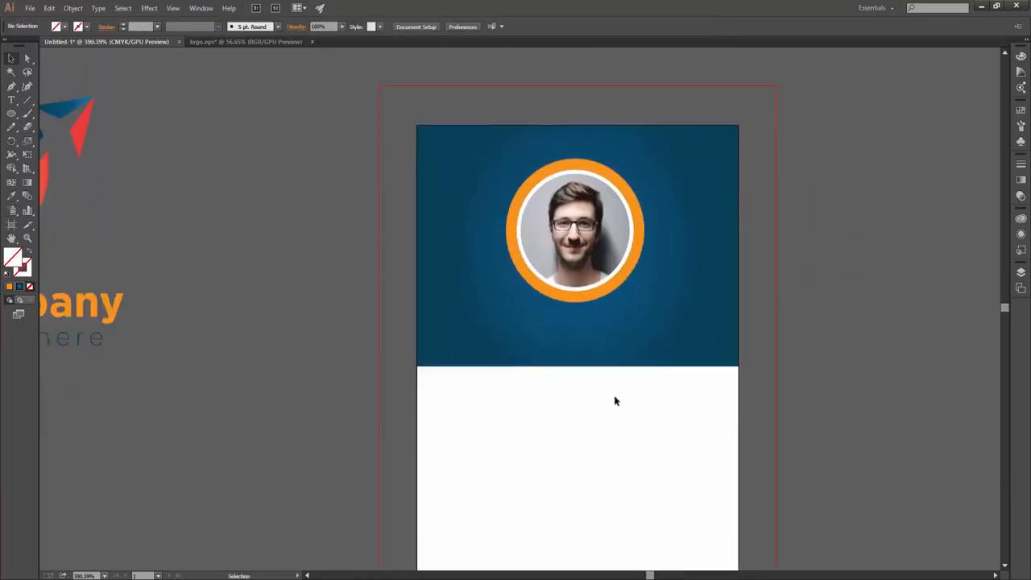
click(700, 254)
click(603, 249)
drag(613, 231, 610, 293)
click(698, 279)
Recolour the logo's word Travel and its tagline white by sampling the card's white body with the Eyedropper.
scroll(322, 239, down, 2)
click(320, 368)
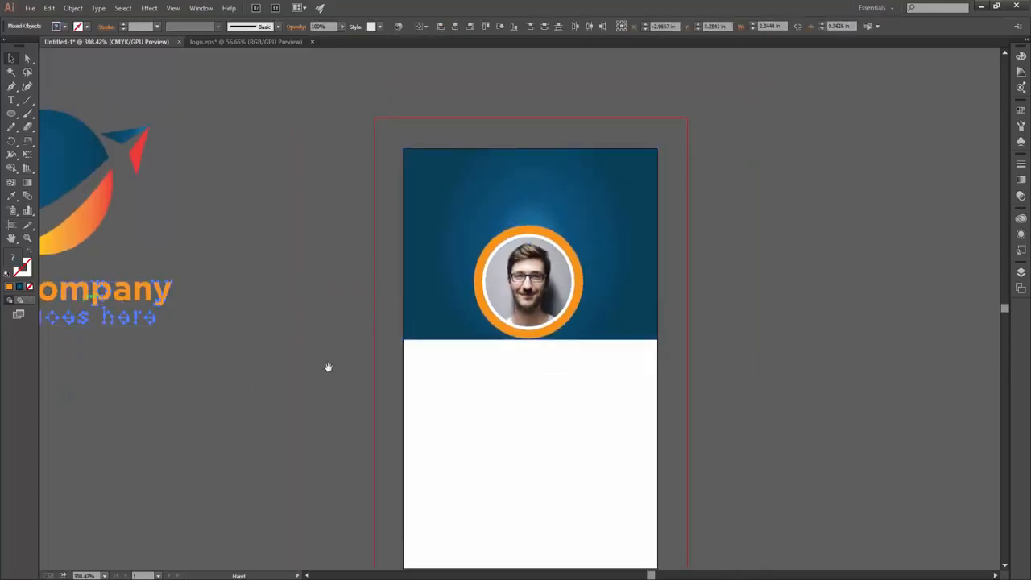
scroll(319, 368, down, 3)
drag(108, 339, 107, 330)
shift+click(196, 314)
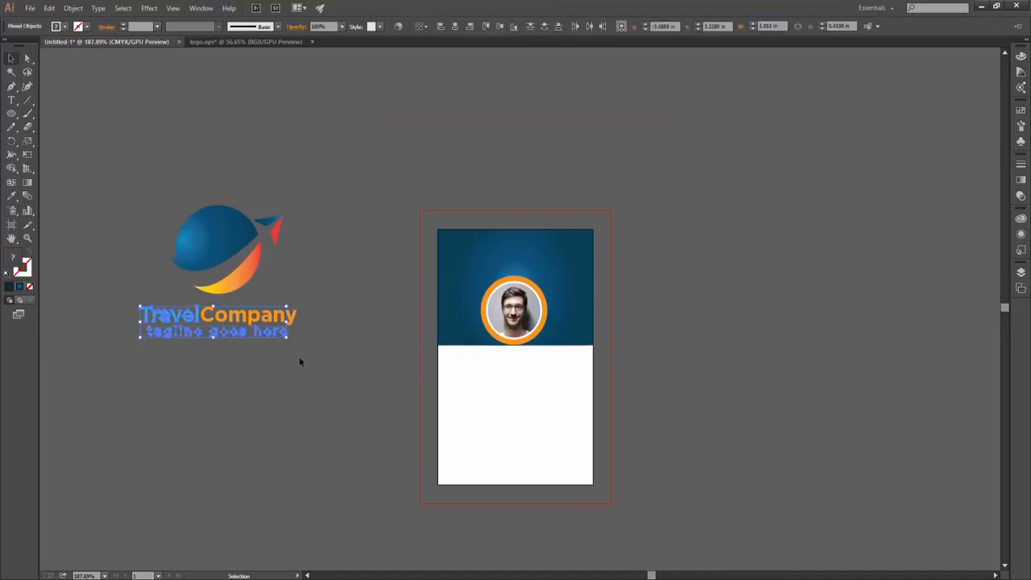
key(i)
click(524, 396)
key(v)
scroll(242, 347, up, 3)
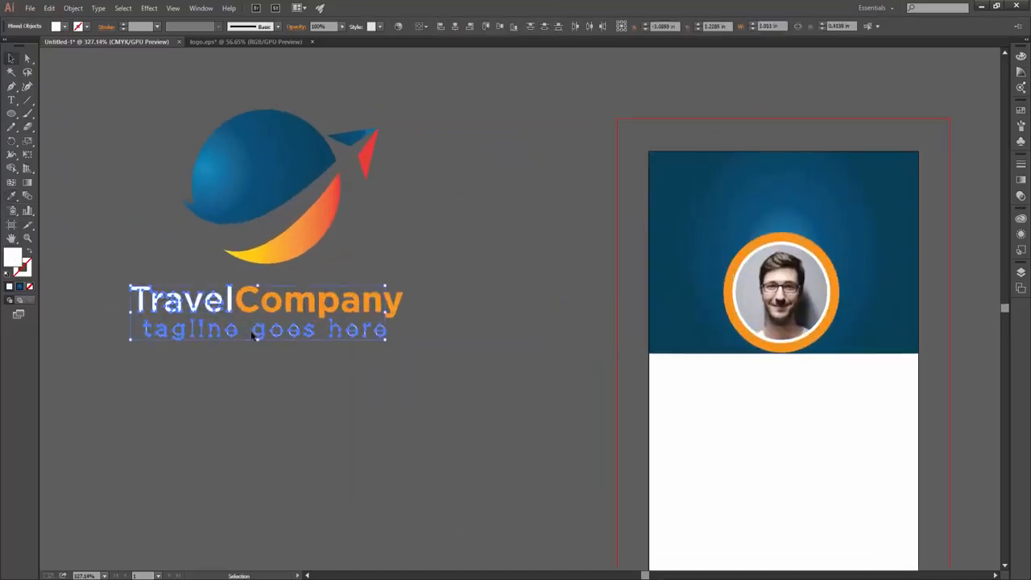
click(465, 344)
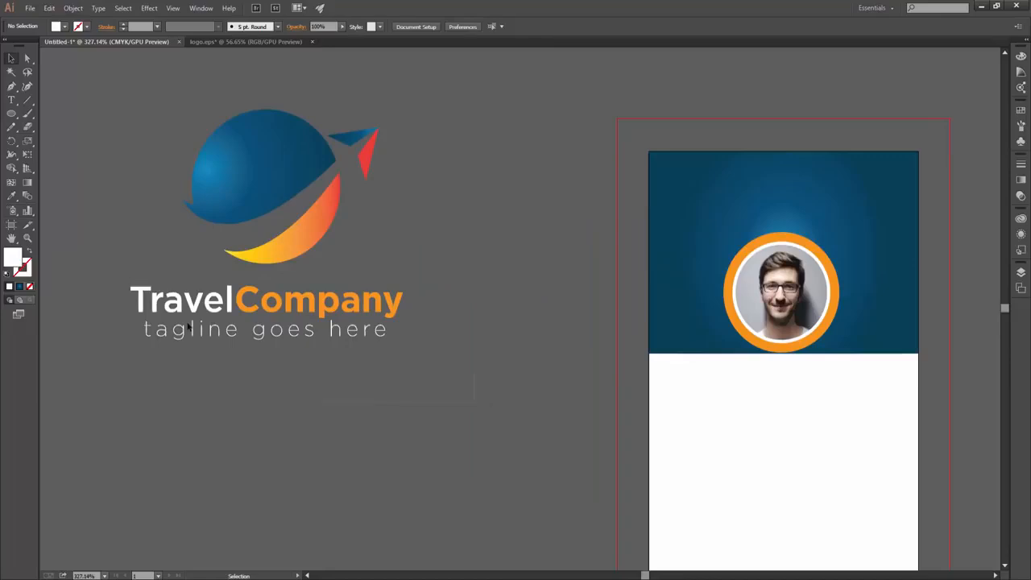
Group the company name and tagline, scale the group to about 1.87 in wide and centre it above the photo in the header.
drag(113, 298, 264, 345)
key(ctrl+g)
drag(372, 308, 700, 252)
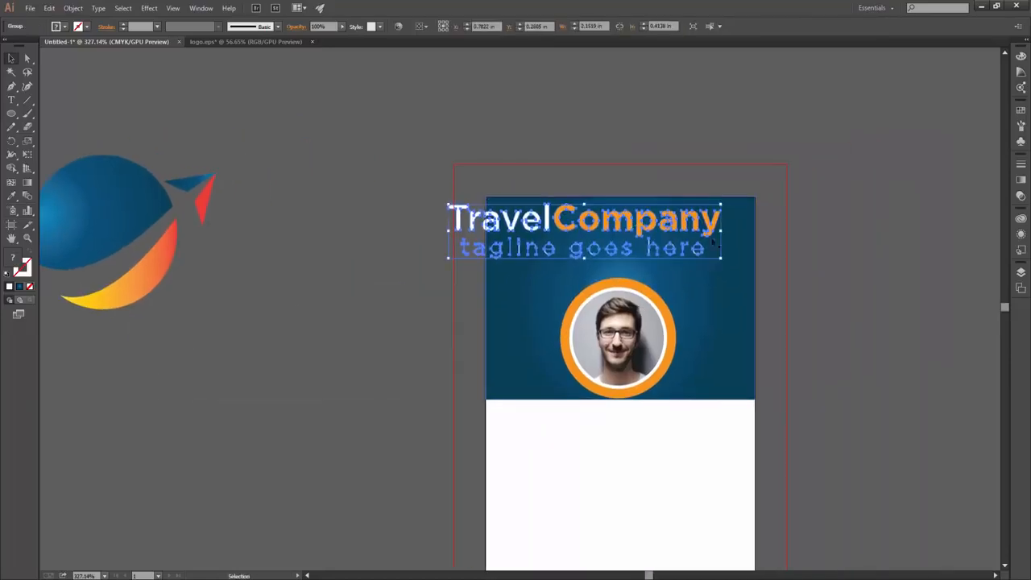
drag(722, 205, 704, 208)
drag(639, 219, 674, 218)
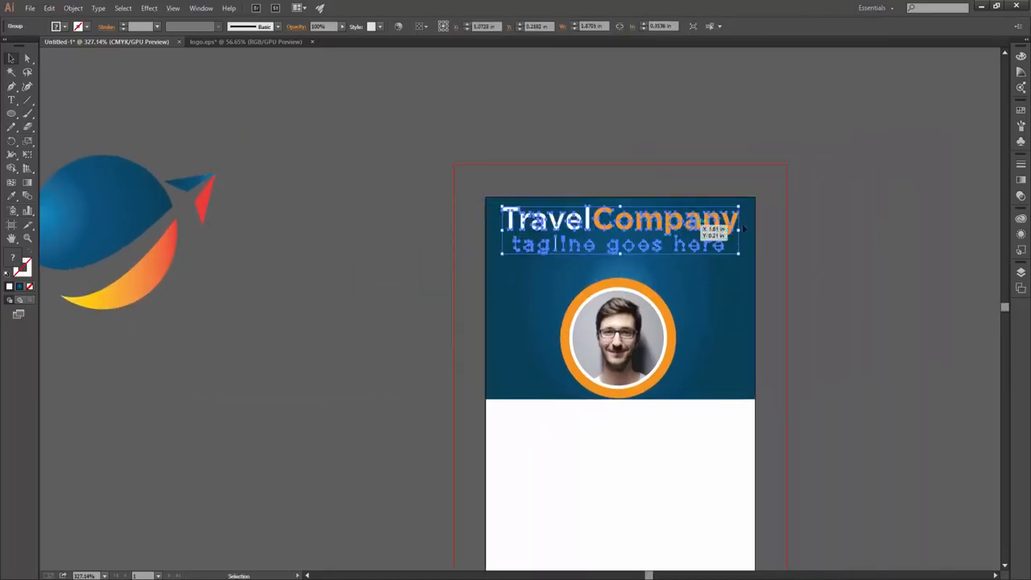
Scale the company name and tagline group down to about 1.78 in wide.
drag(739, 205, 734, 208)
click(772, 322)
drag(723, 360, 681, 365)
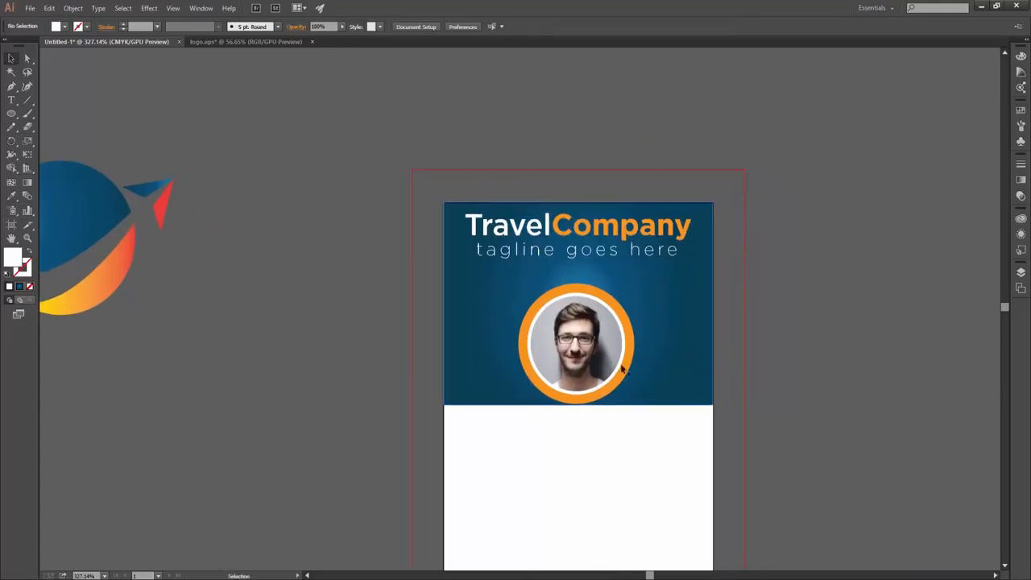
scroll(582, 343, up, 3)
click(596, 345)
shift+click(645, 338)
drag(592, 361, 616, 341)
key(ctrl+z)
click(814, 416)
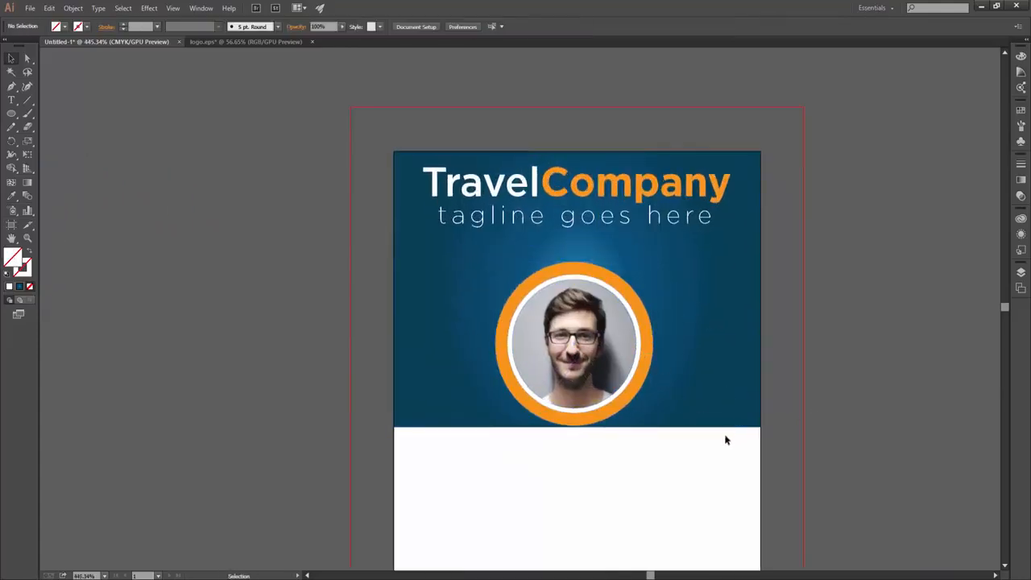
Group the photo with its white and orange rings and raise the group slightly above the blue header's lower edge.
key(a)
drag(746, 465, 447, 254)
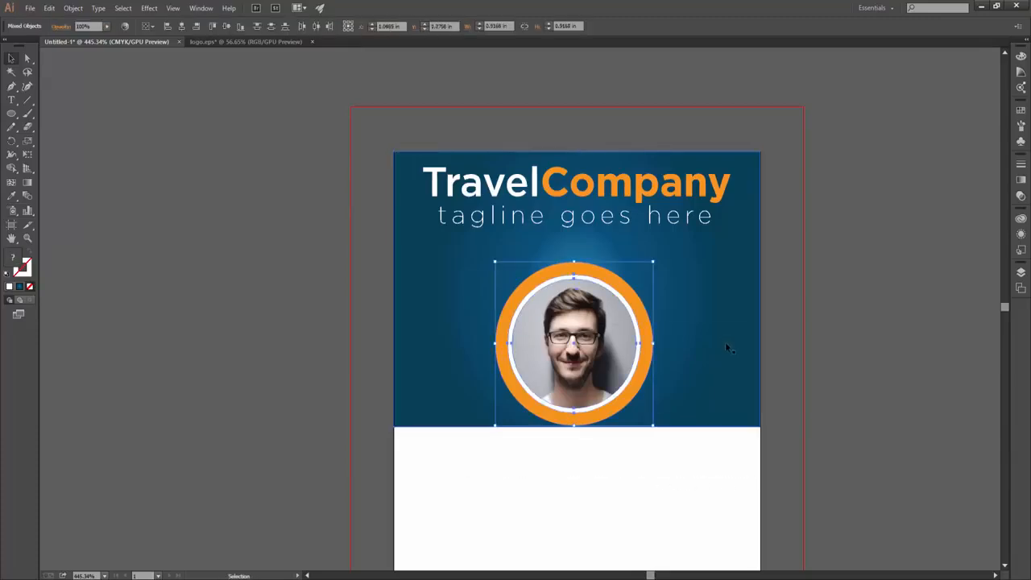
key(ctrl+g)
click(633, 453)
drag(600, 353, 603, 331)
Align the portrait group and the company name group on their horizontal centres.
shift+click(577, 196)
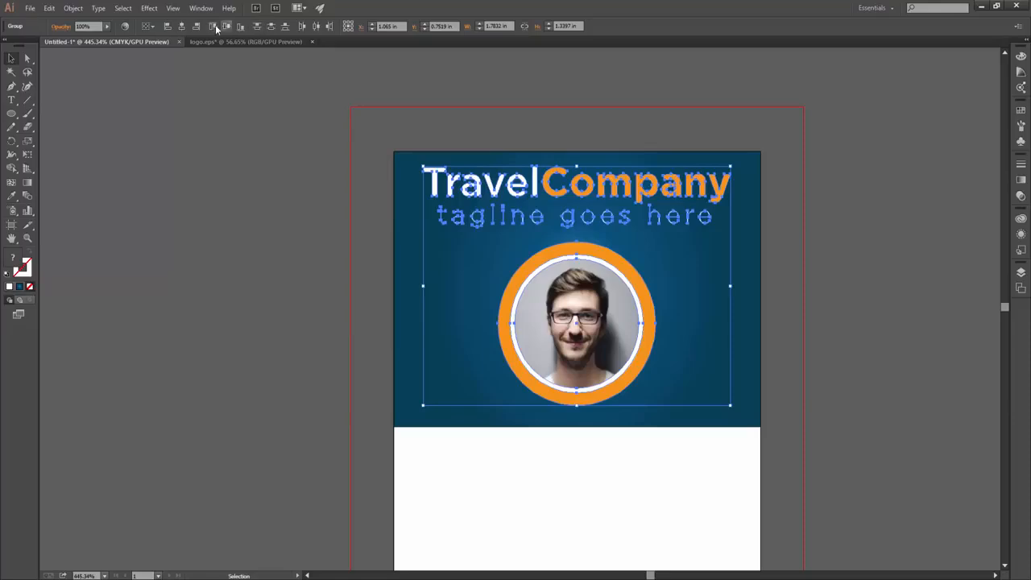
click(185, 27)
click(923, 352)
drag(886, 353, 715, 307)
Nudge the portrait group slightly down, away from the tagline.
click(587, 318)
key(Down)
key(Down)
key(Down)
click(654, 358)
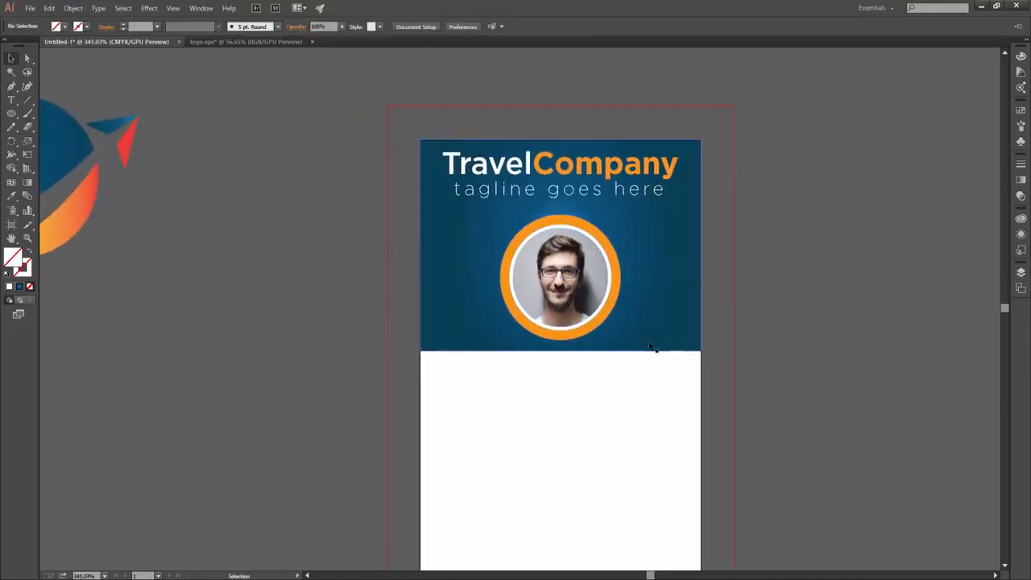
Stretch the blue header's lower edge slightly further down the card.
click(648, 343)
drag(560, 352, 561, 359)
click(590, 394)
drag(714, 382, 691, 380)
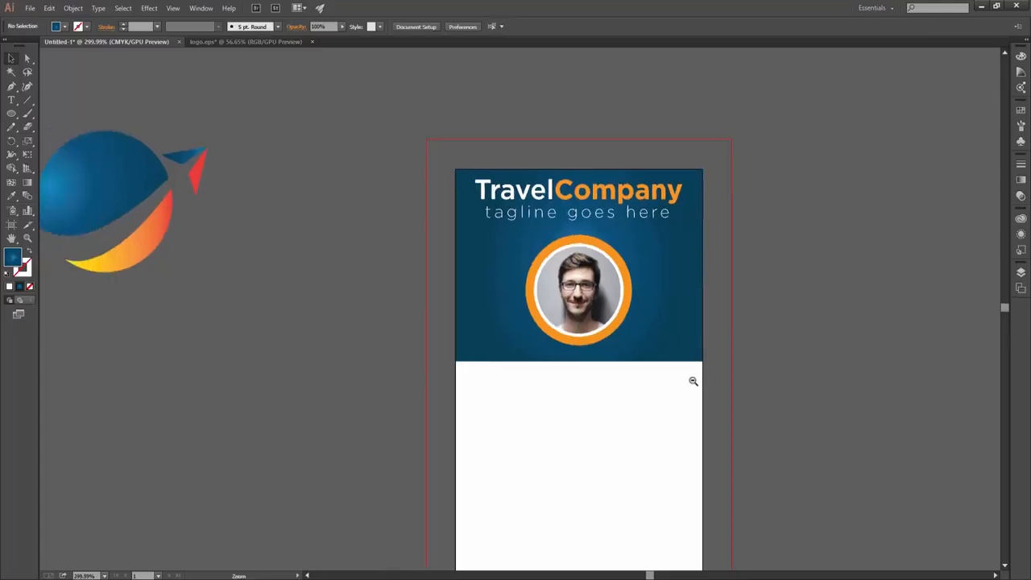
Nudge the portrait group slightly back up towards the tagline.
drag(762, 328, 713, 341)
click(526, 292)
key(Up)
key(Up)
key(Up)
click(735, 337)
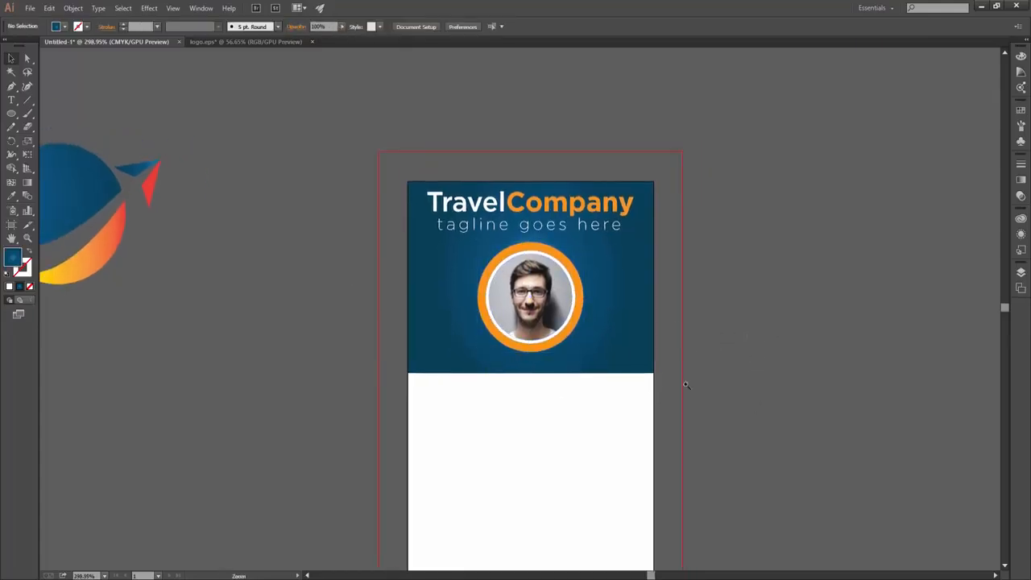
Draw a 2.13 in wide, about 0.097 in high rectangle directly under the blue header and fill it with the yellow-to-red gradient swatch.
drag(681, 378, 660, 378)
drag(472, 376, 495, 376)
drag(11, 114, 39, 115)
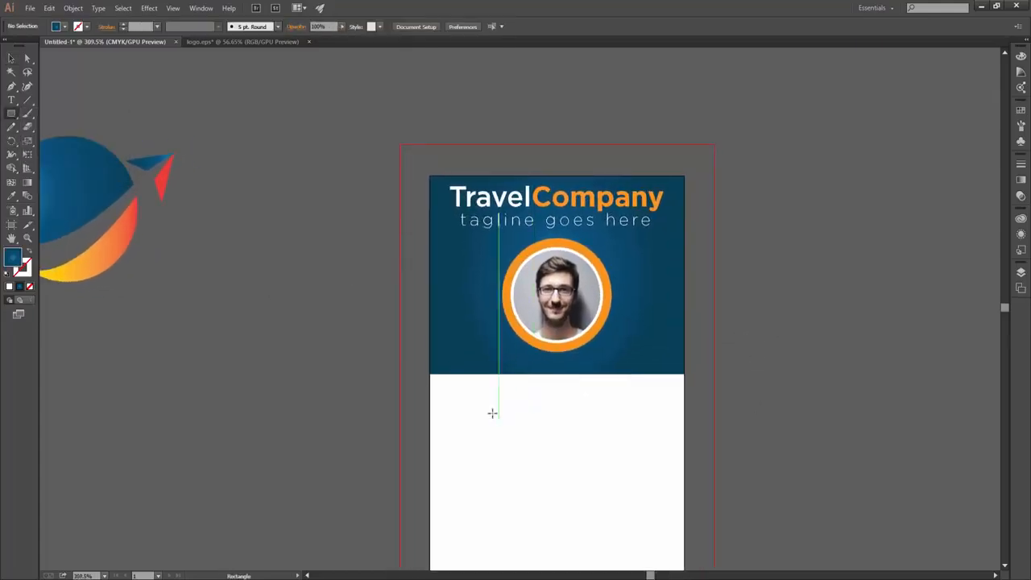
mouse_move(432, 387)
mouse_down()
mouse_move(507, 373)
mouse_move(679, 373)
mouse_move(684, 384)
mouse_up()
click(64, 27)
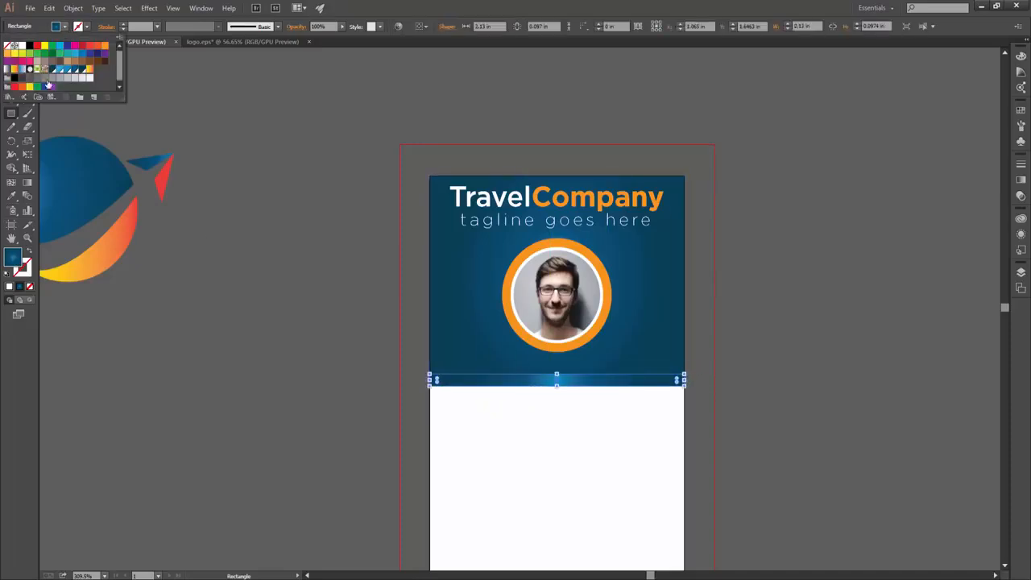
click(90, 70)
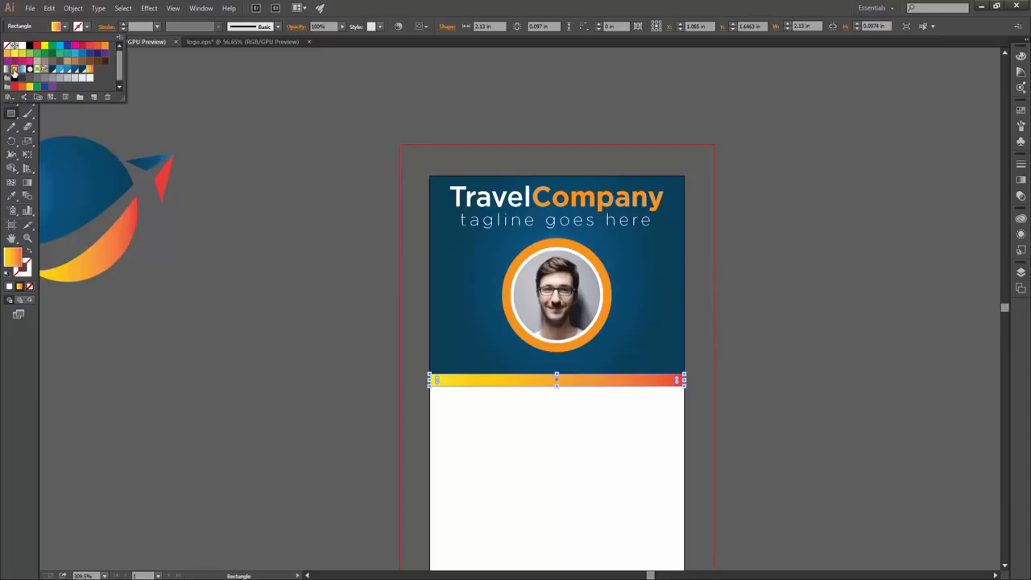
Thin the gradient bar under the header to about 0.032 in high, keeping its upper edge against the header.
key(v)
click(577, 427)
click(577, 388)
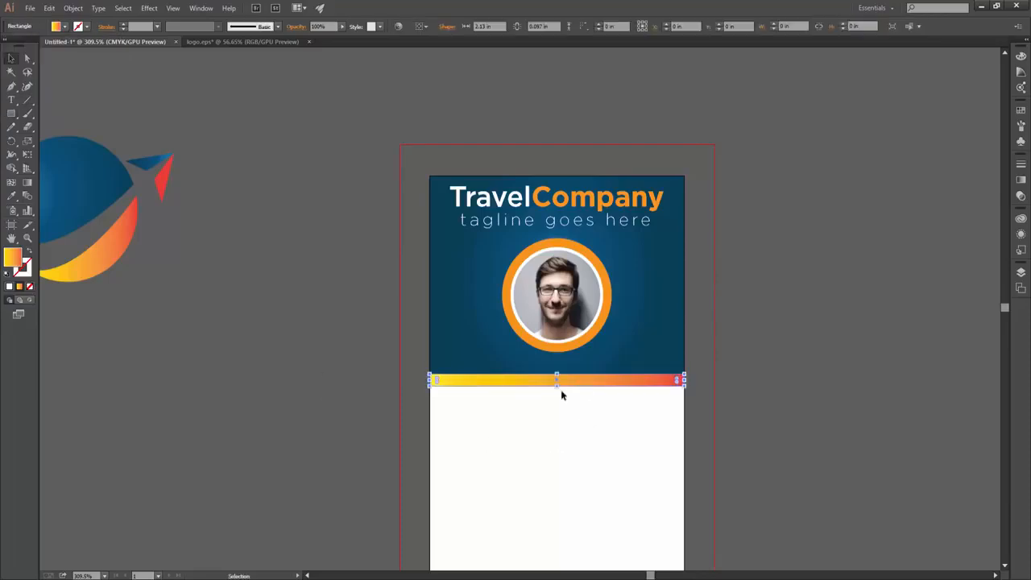
scroll(577, 392, up, 3)
drag(579, 377, 580, 360)
click(584, 423)
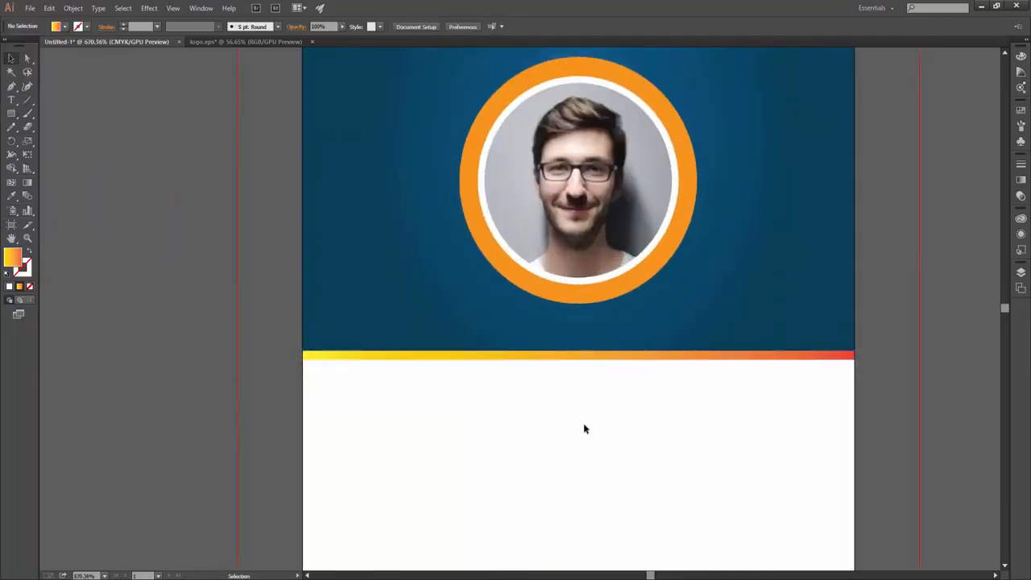
Save the document to the Desktop as an Adobe Illustrator file named Untitled-1.
key(ctrl+s)
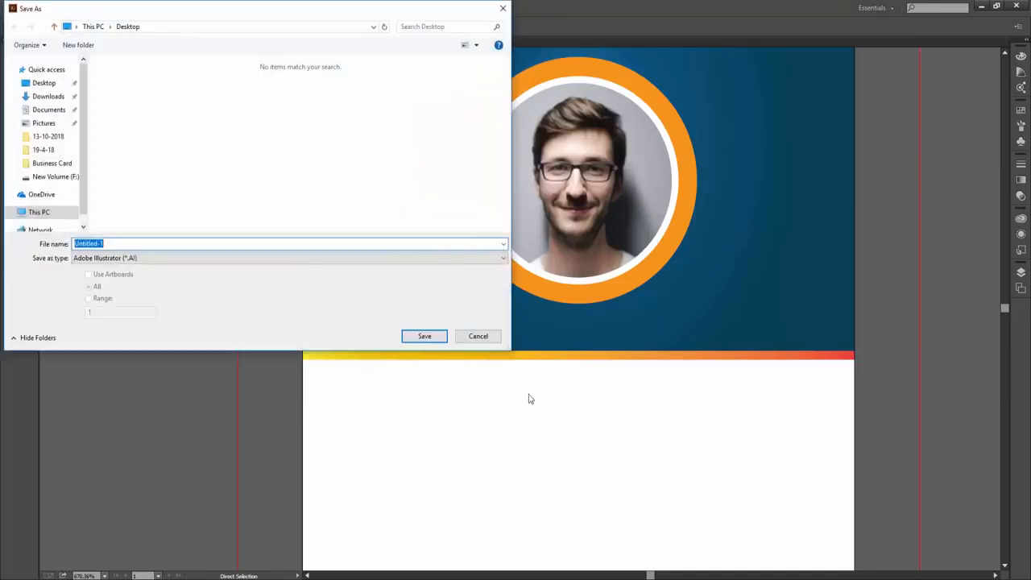
key(Return)
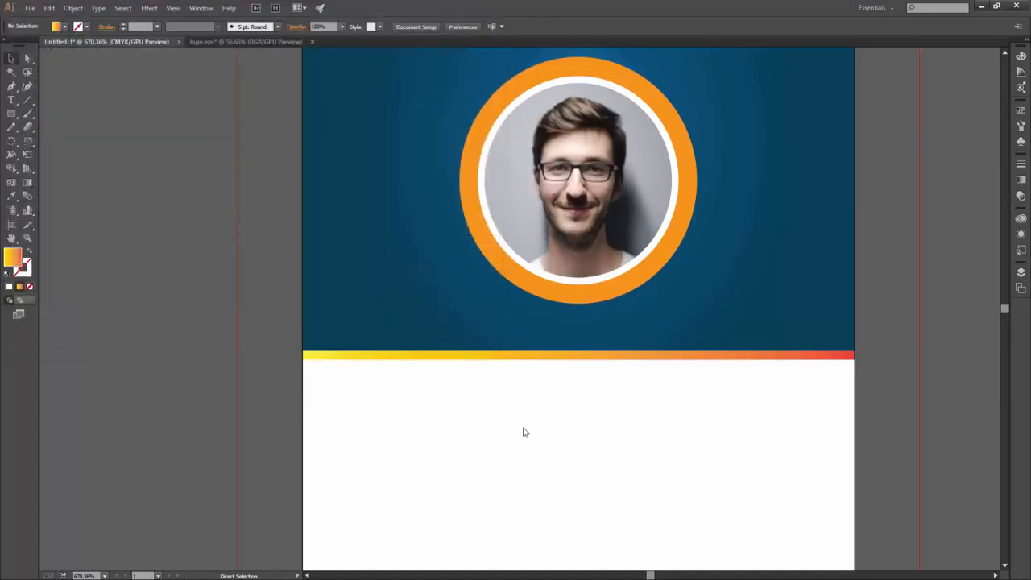
key(Return)
drag(659, 443, 628, 453)
drag(650, 492, 581, 387)
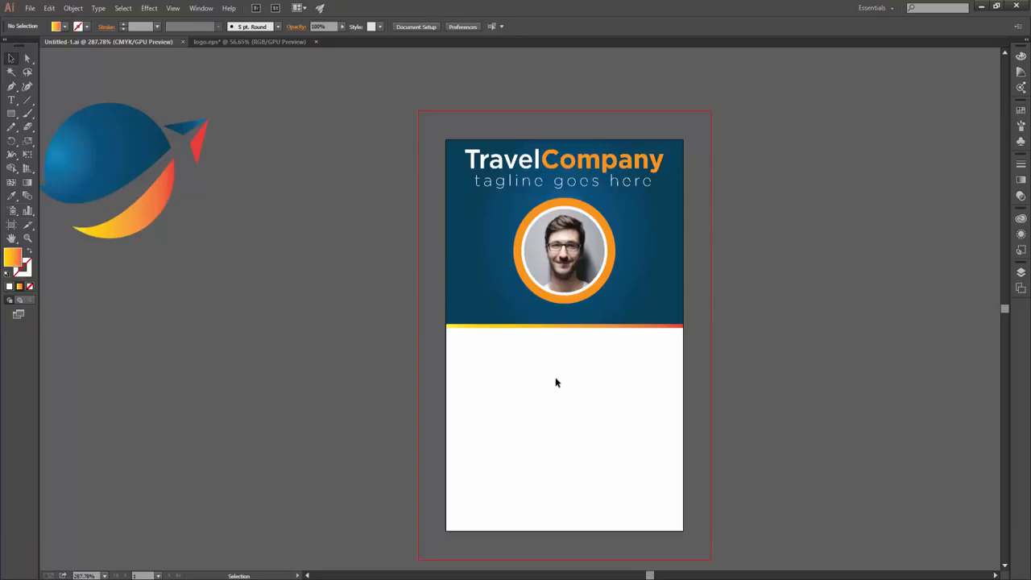
Switch to the browser and examine the GraphicRiver ID card templates for layout ideas.
drag(484, 363, 652, 467)
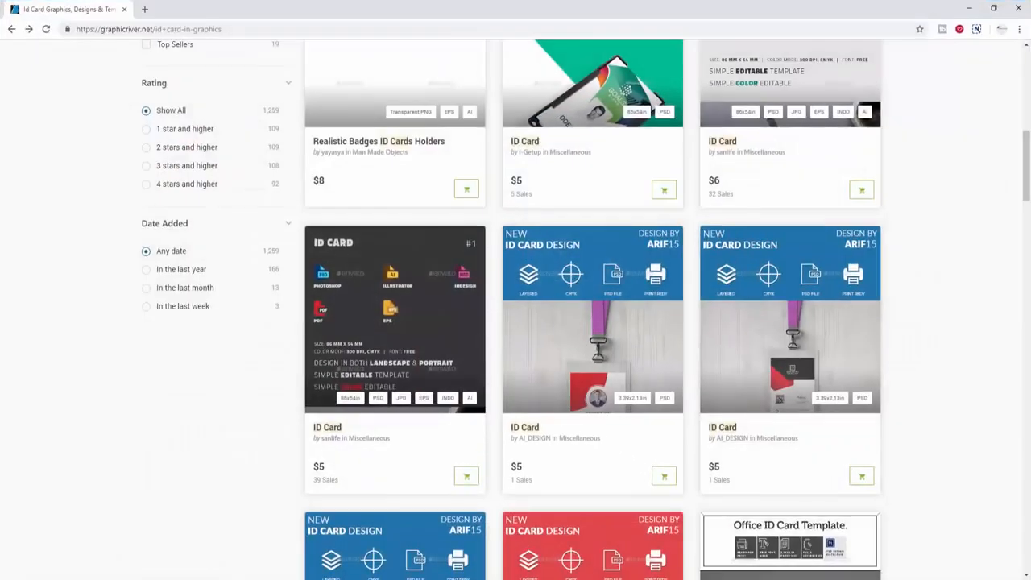
scroll(460, 354, up, 10)
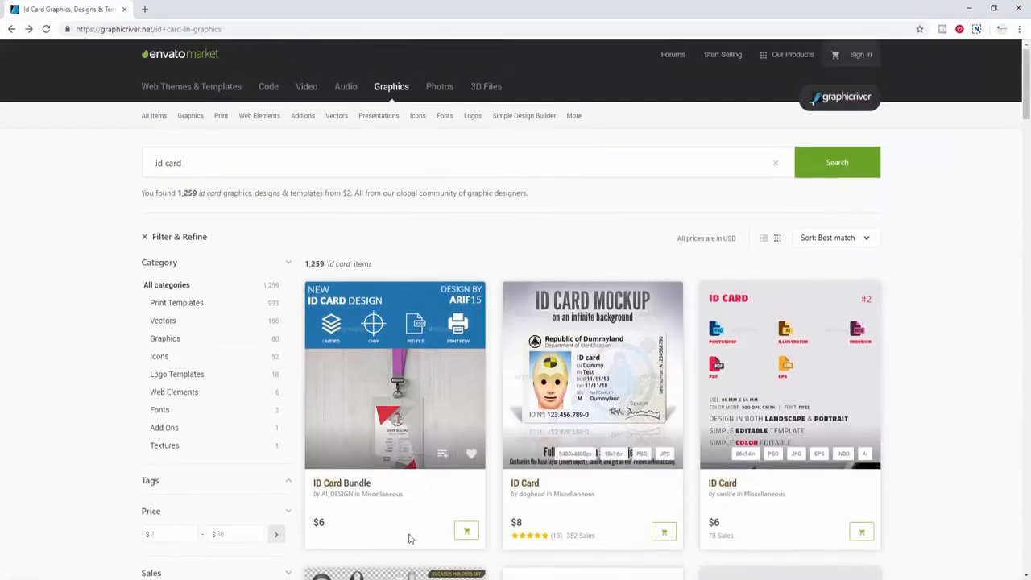
scroll(578, 441, down, 3)
scroll(594, 260, up, 1)
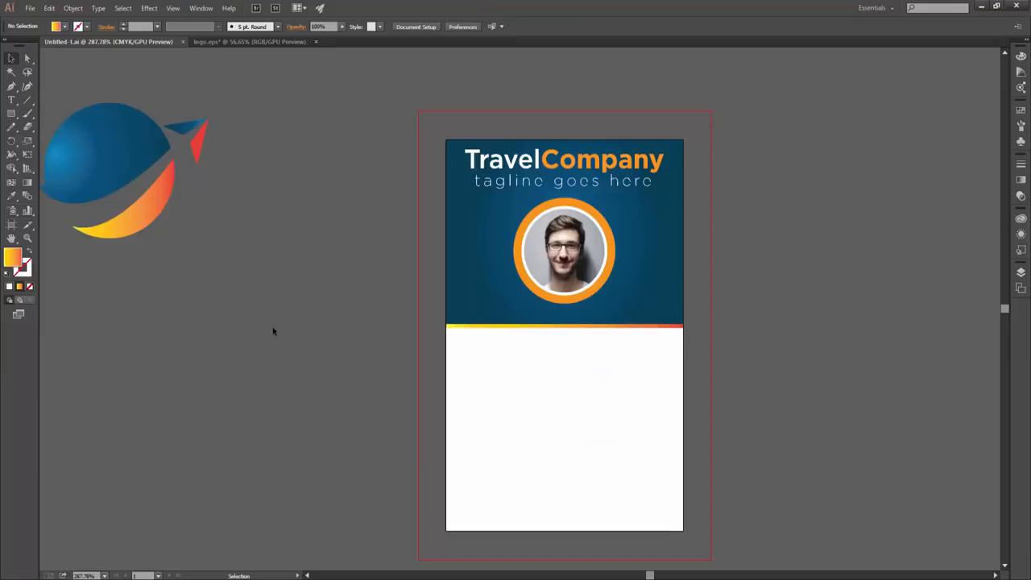
Add text on the white body with the cardholder's name and Graphic Designer beneath it, and set the name in Lato Bold.
click(11, 99)
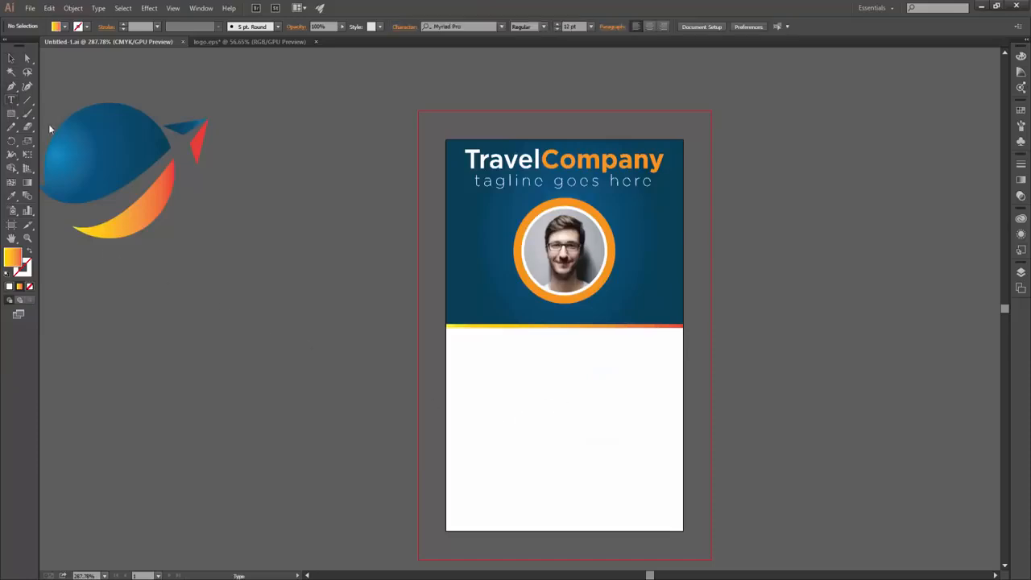
click(538, 395)
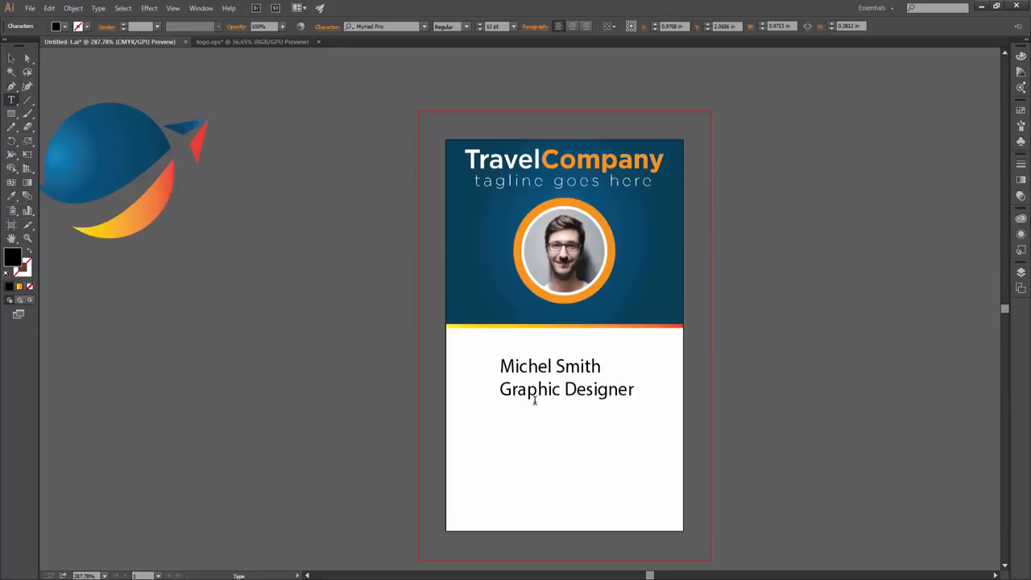
triple_click(524, 366)
click(397, 27)
text(la)
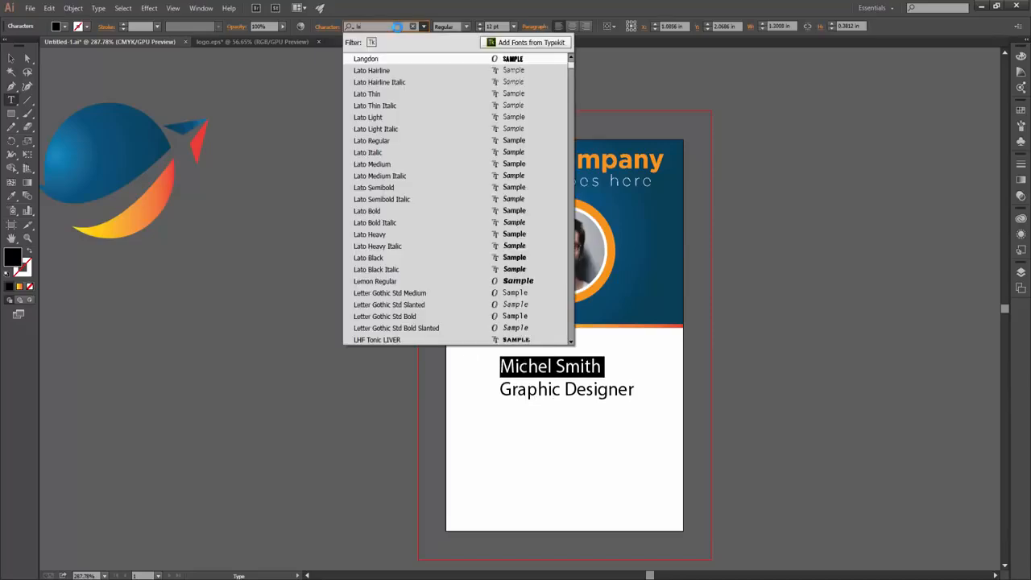
text(to)
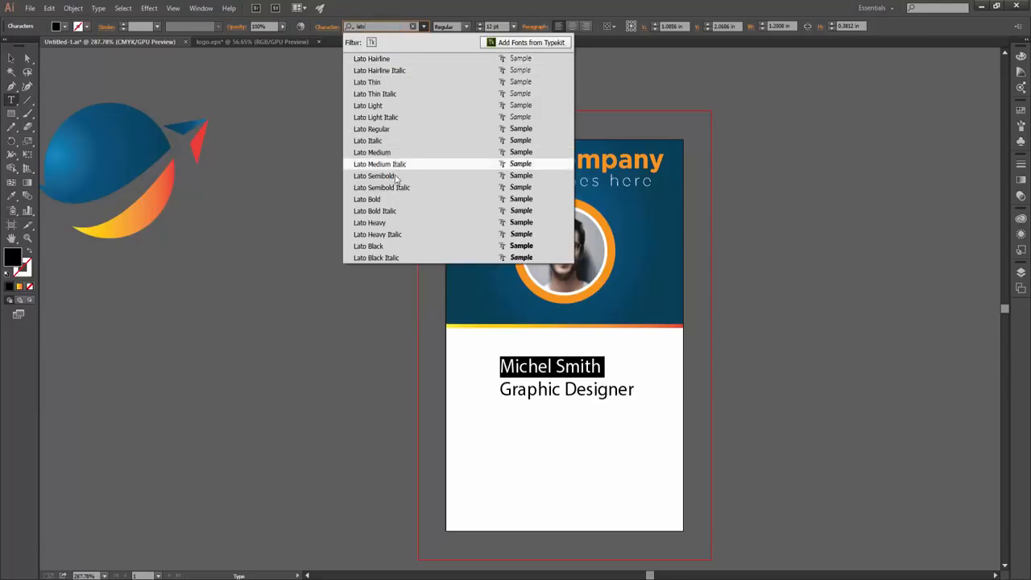
click(389, 204)
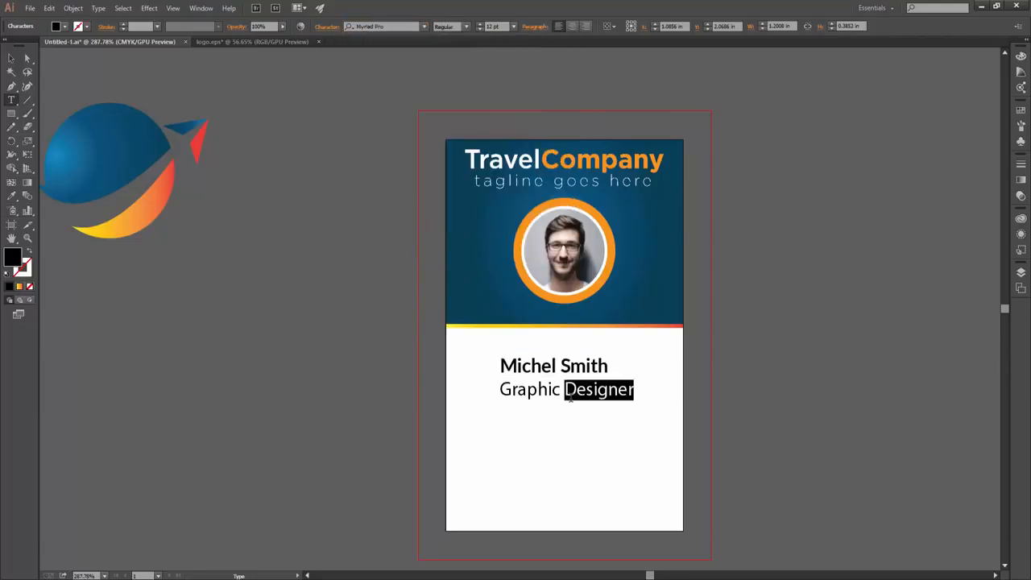
Set the Graphic Designer line in Lato Medium.
triple_click(600, 389)
click(385, 27)
text(lat)
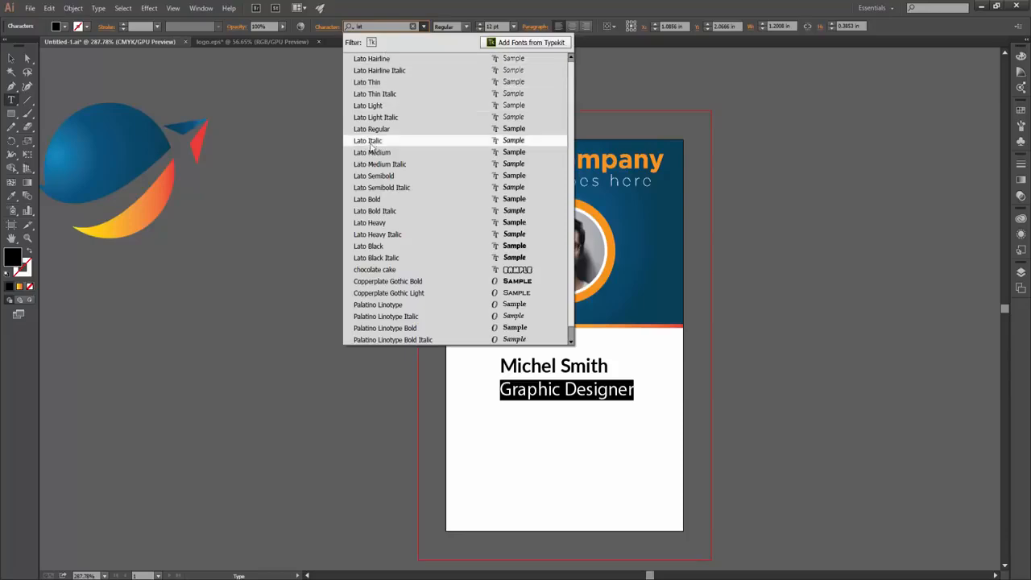
click(372, 152)
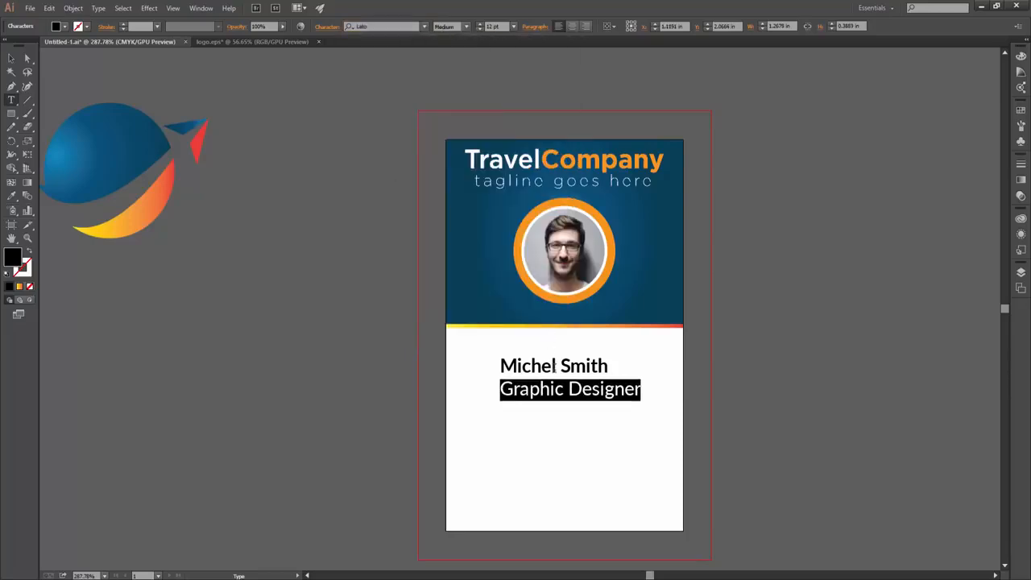
triple_click(557, 384)
Set the font size of the name to 16 pt and of the Graphic Designer line to 8 pt.
triple_click(556, 366)
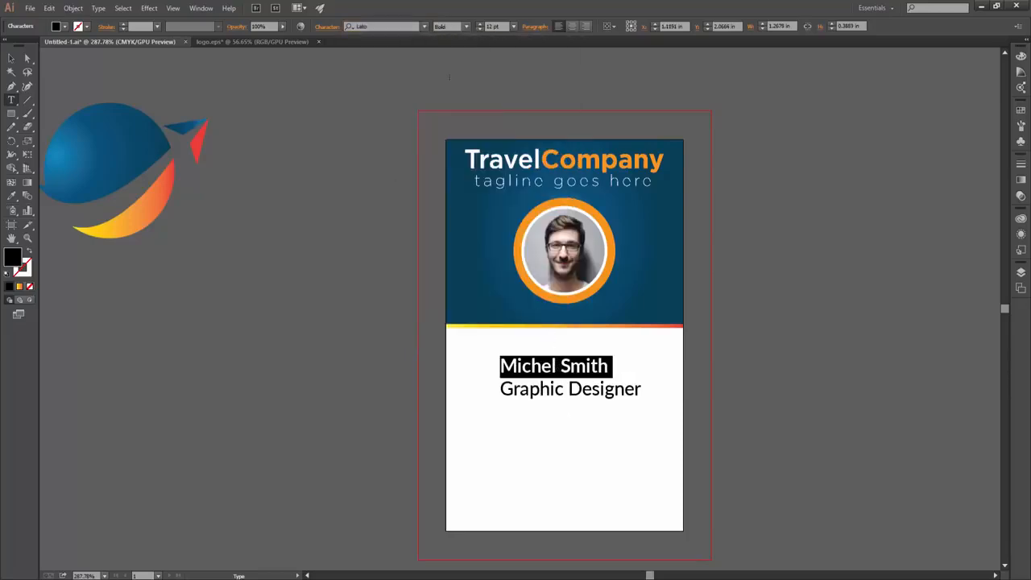
text(16)
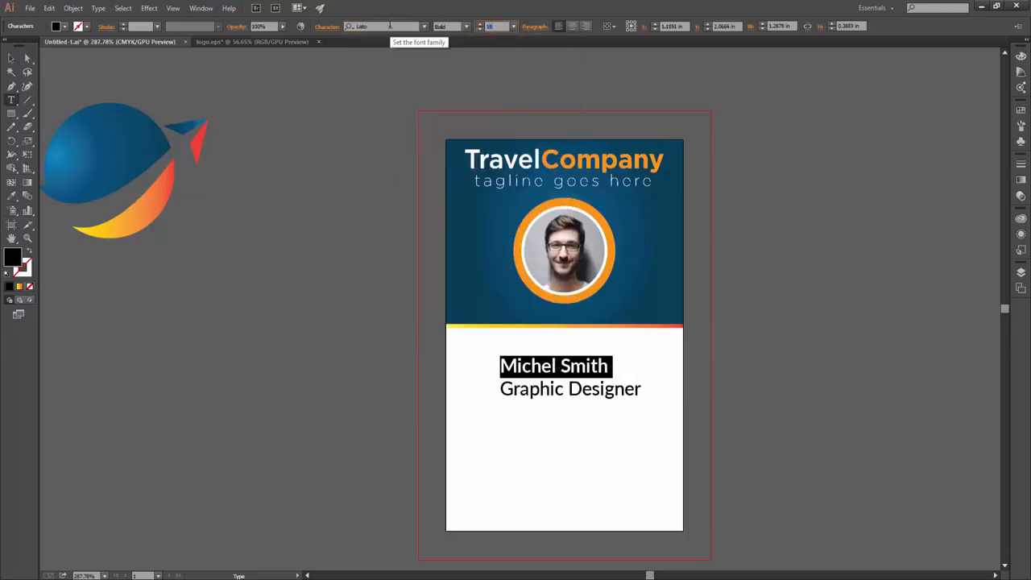
key(Return)
drag(621, 364, 693, 369)
drag(642, 390, 500, 390)
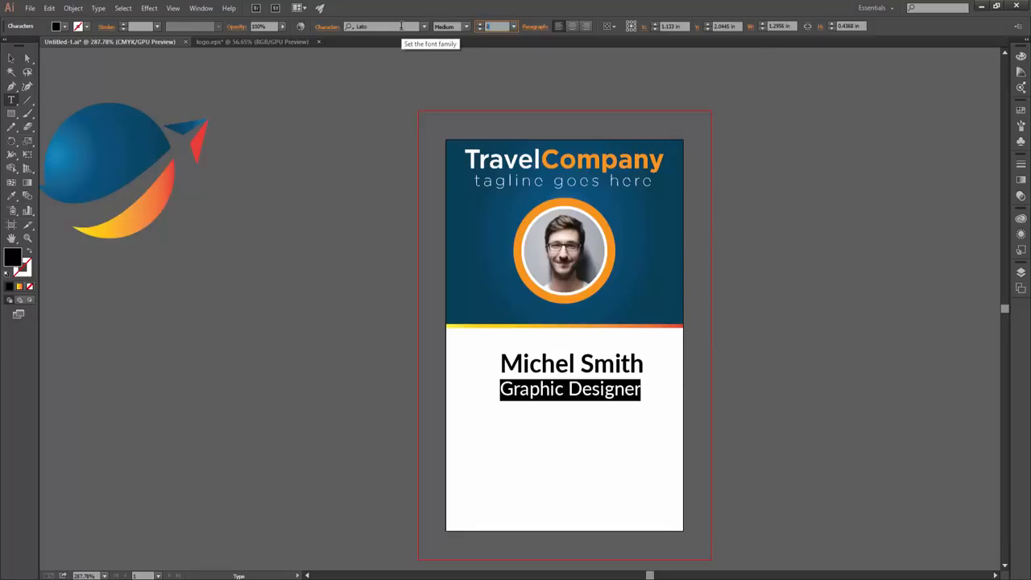
key(Return)
Centre-align the name and job title lines and move the text block further down the white body.
key(Escape)
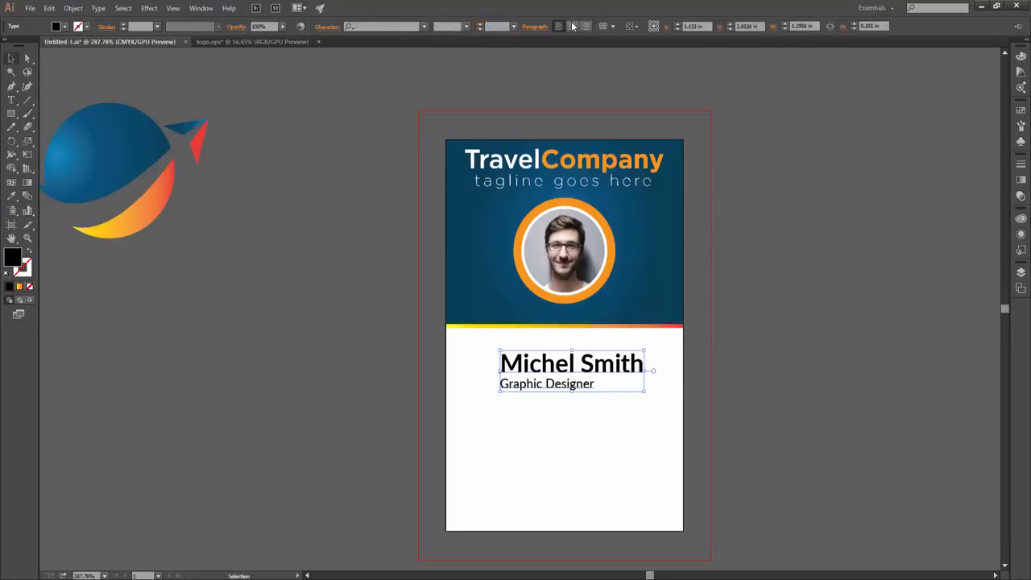
click(573, 27)
drag(530, 388, 574, 430)
Move the gradient bar down the card and extend the blue header's lower edge to just above it.
click(605, 319)
click(595, 314)
click(567, 327)
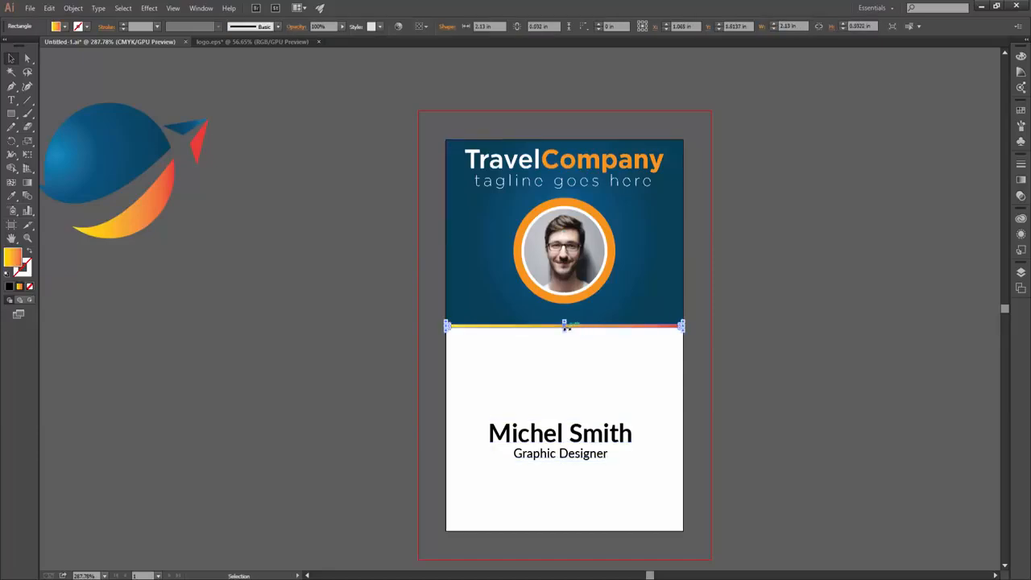
drag(580, 327, 569, 368)
click(575, 320)
click(582, 354)
click(569, 347)
Move the name and job title into the header below the photo and recolour them white by sampling the white body with the Eyedropper.
click(572, 421)
drag(572, 420, 576, 313)
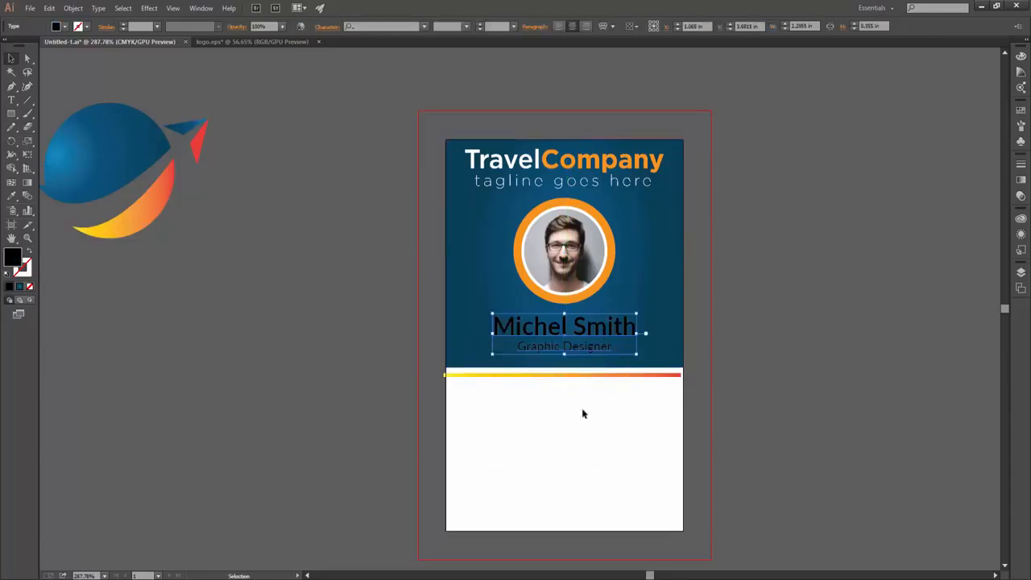
key(i)
click(611, 412)
key(b)
key(v)
click(592, 382)
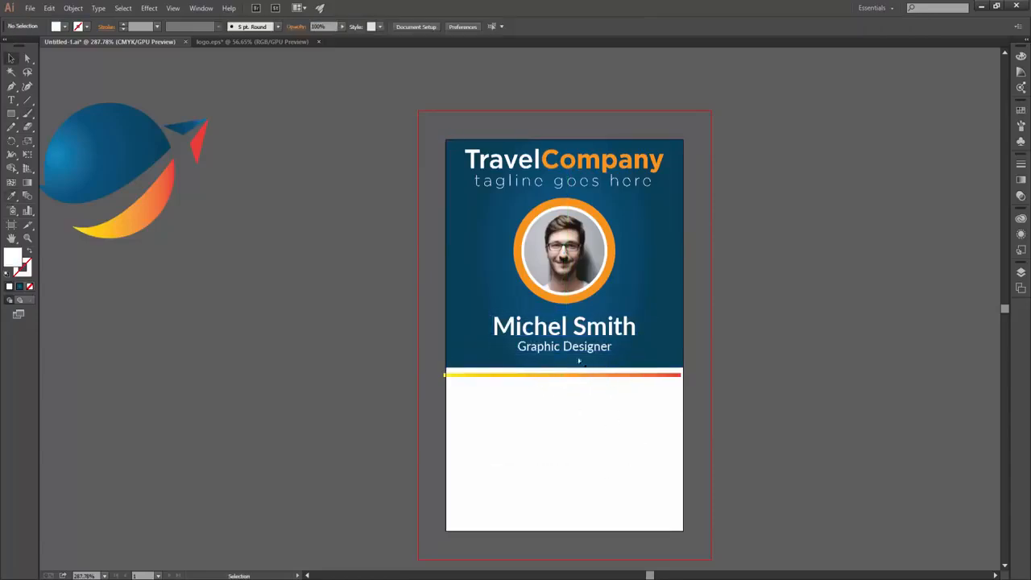
Scale the name and job title text down and nudge it slightly up towards the photo.
scroll(571, 351, up, 4)
click(615, 320)
drag(668, 297, 646, 312)
click(612, 403)
click(615, 345)
key(Up)
key(Up)
key(Up)
click(604, 405)
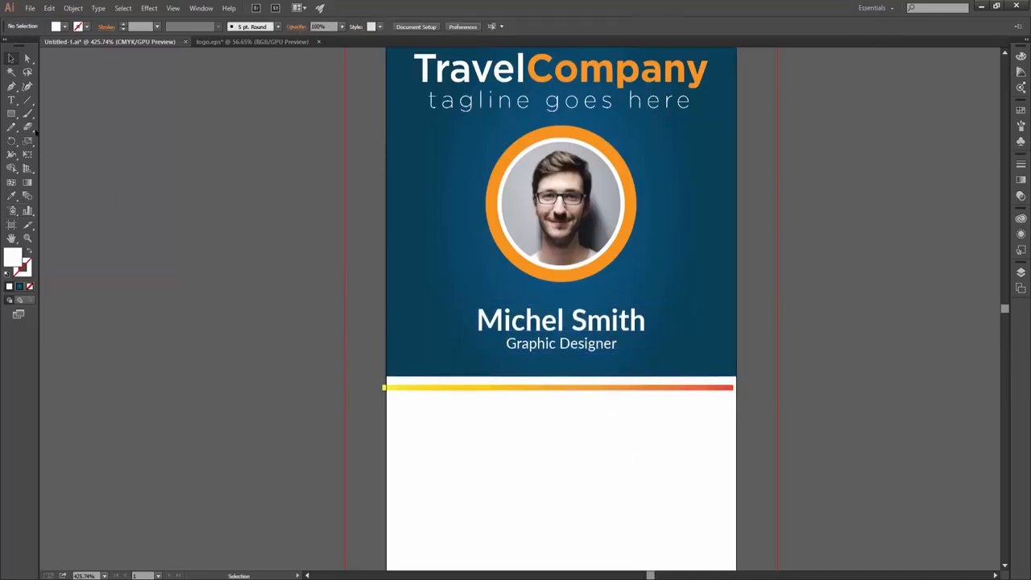
Draw a small rectangle about 0.14 in wide and 0.03 in high between the portrait and the name, and fill it orange.
scroll(533, 310, up, 2)
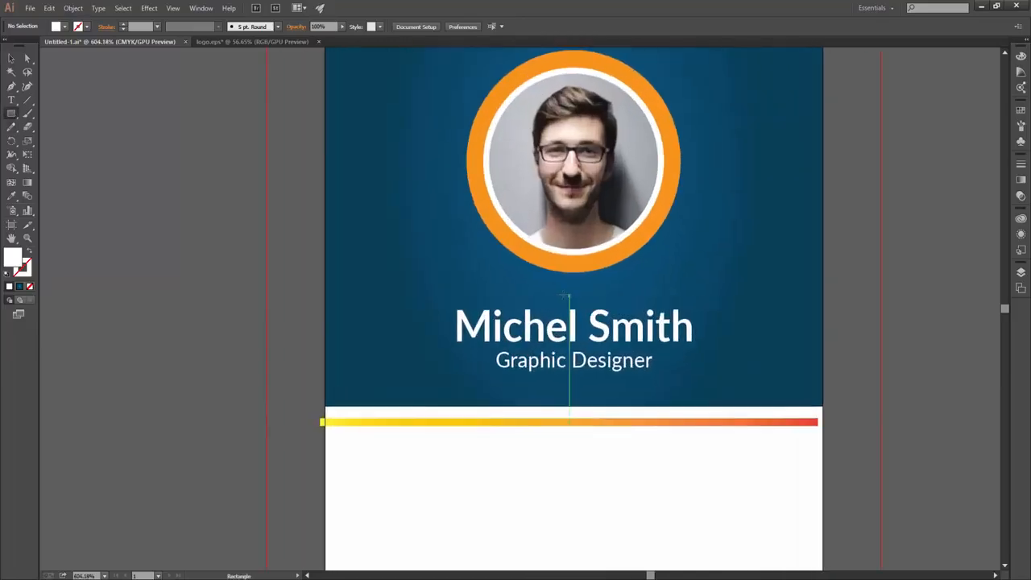
mouse_move(559, 289)
mouse_down()
mouse_move(589, 299)
mouse_move(573, 295)
mouse_move(577, 210)
mouse_move(573, 295)
mouse_up()
key(v)
click(577, 330)
click(575, 326)
click(78, 27)
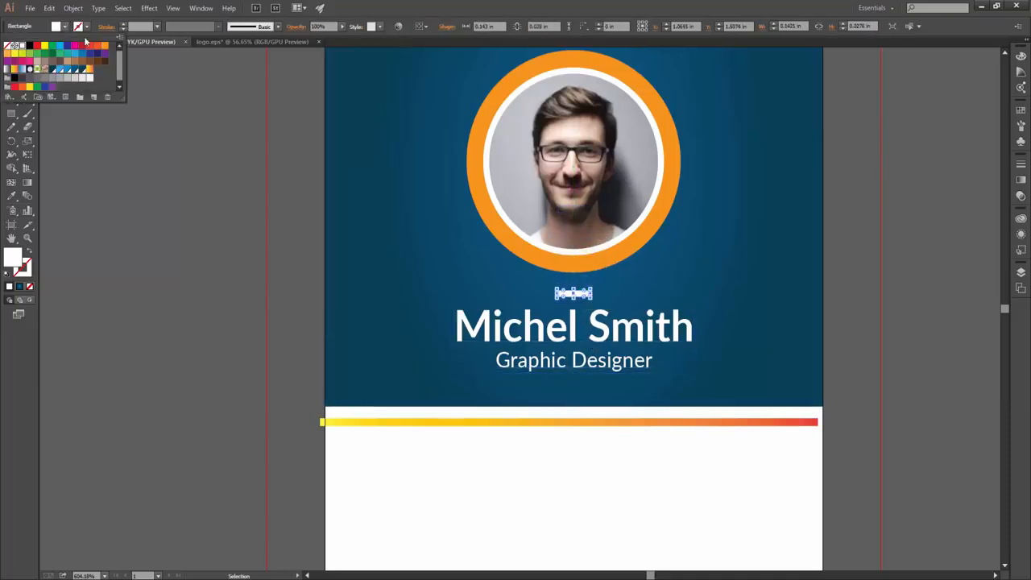
click(102, 47)
click(225, 304)
Thin the small orange rectangle into a dash about 0.014 in high.
key(ctrl+space)
mouse_move(625, 363)
mouse_down()
mouse_move(590, 355)
mouse_move(620, 355)
mouse_up()
click(608, 296)
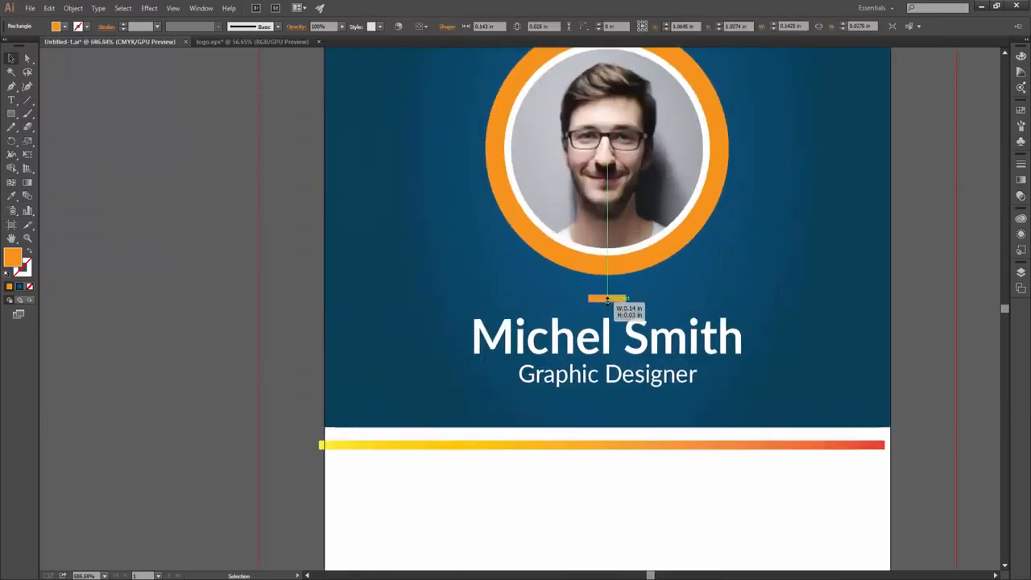
click(622, 411)
click(607, 296)
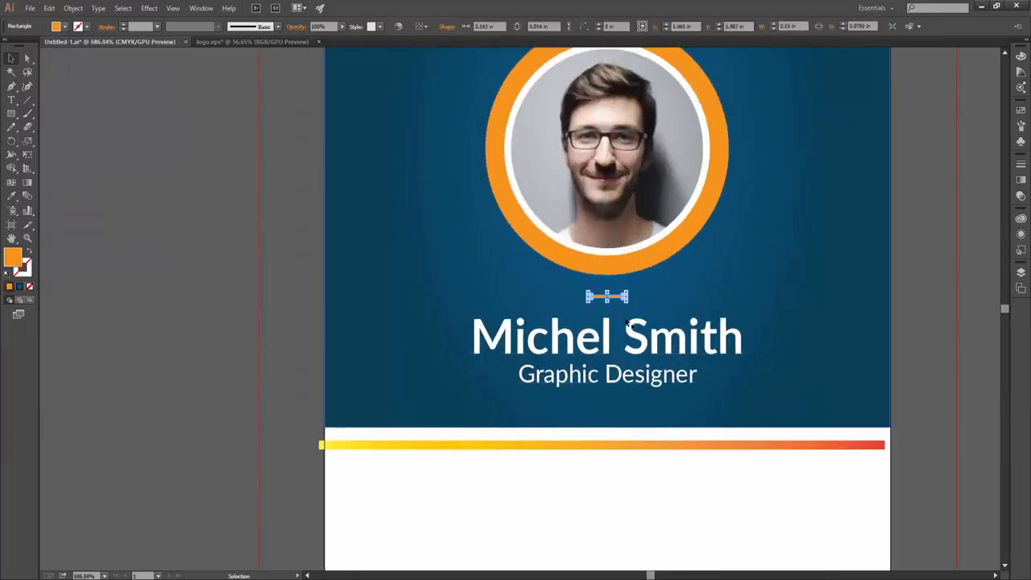
click(650, 459)
Nudge the orange dash, name and job title down, away from the portrait ring.
key(ctrl+space)
drag(672, 350, 657, 351)
click(669, 363)
key(Down)
key(Down)
key(Down)
key(Down)
click(683, 444)
Move the gradient bar up against the blue header's lower edge and line its ends up with the card's sides.
key(ctrl+space)
drag(682, 408, 541, 358)
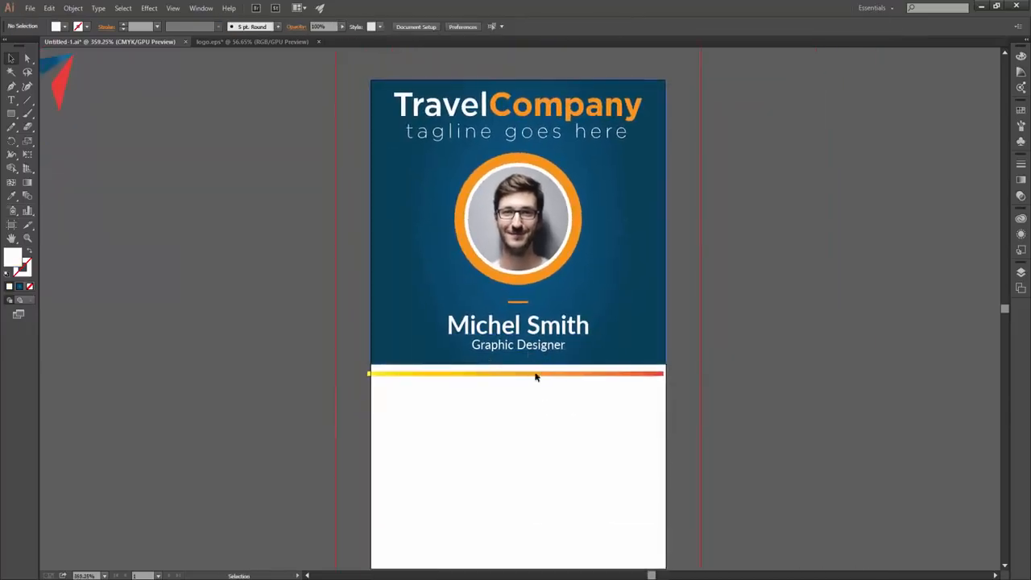
click(532, 375)
key(Up)
key(Up)
key(Up)
key(Up)
click(577, 453)
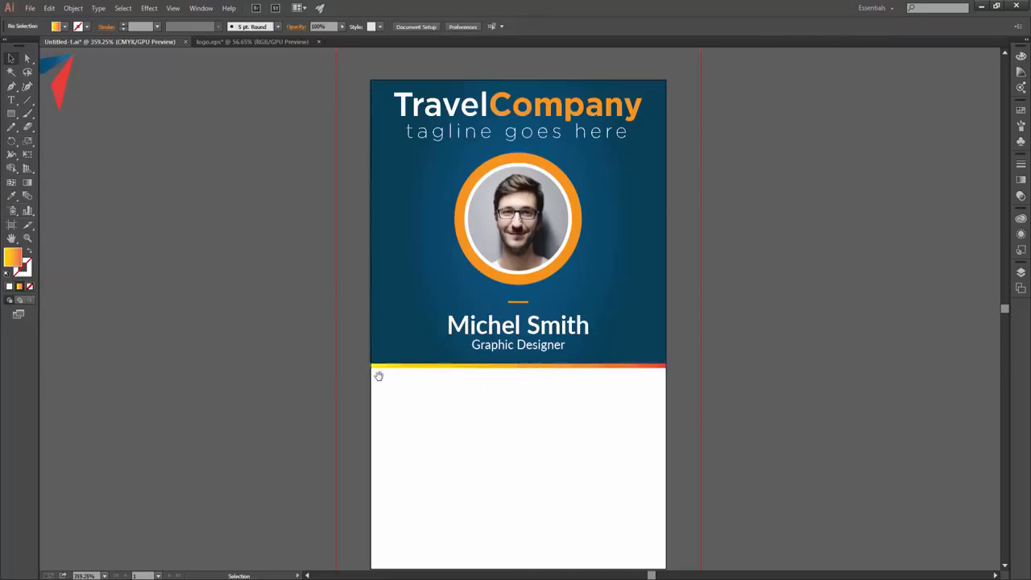
Check the joint between the gradient bar and the blue header up close and save the document.
drag(382, 380, 504, 346)
click(338, 271)
click(382, 365)
key(ctrl+0)
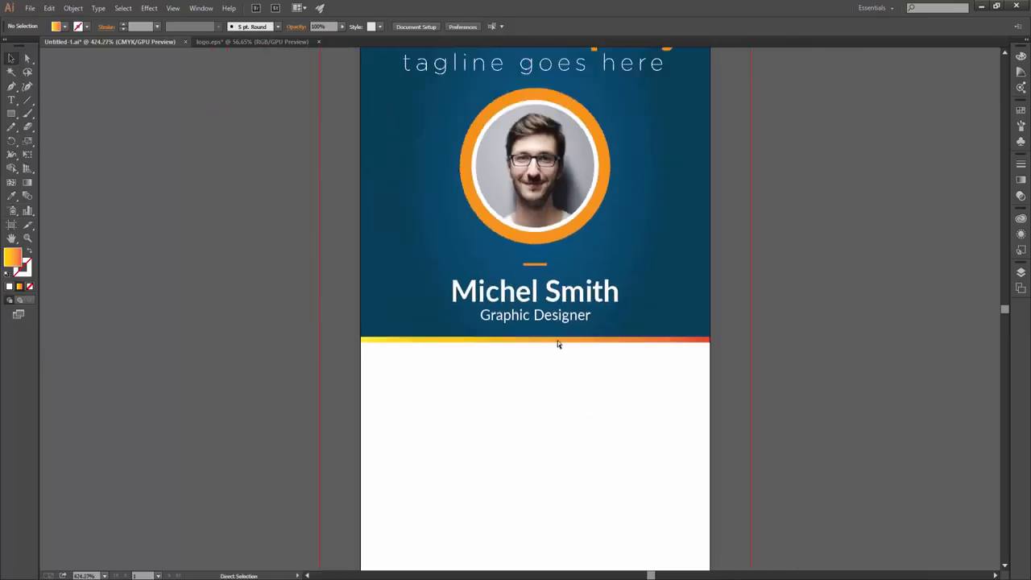
click(558, 340)
click(557, 401)
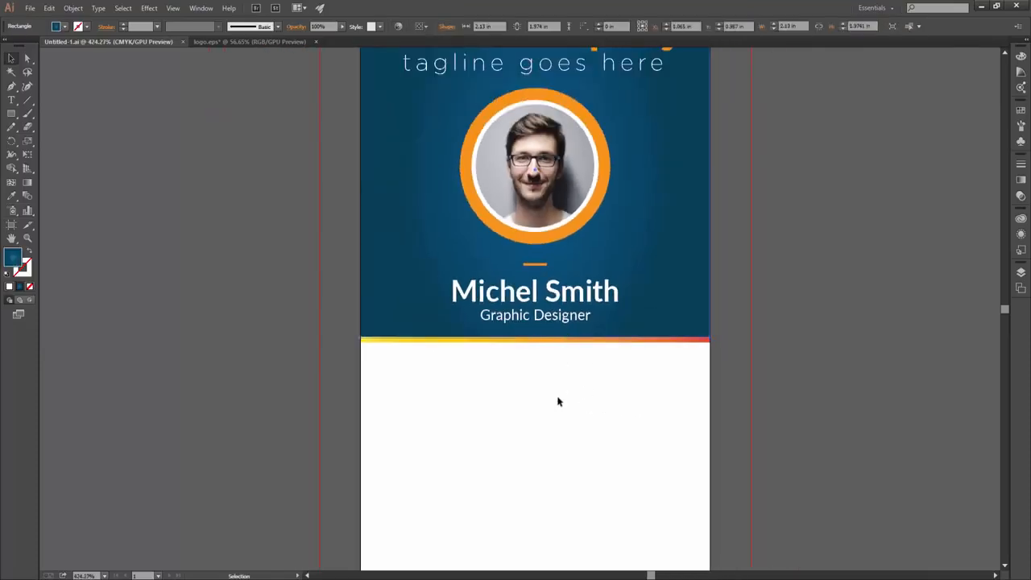
drag(557, 384, 509, 389)
drag(533, 448, 515, 400)
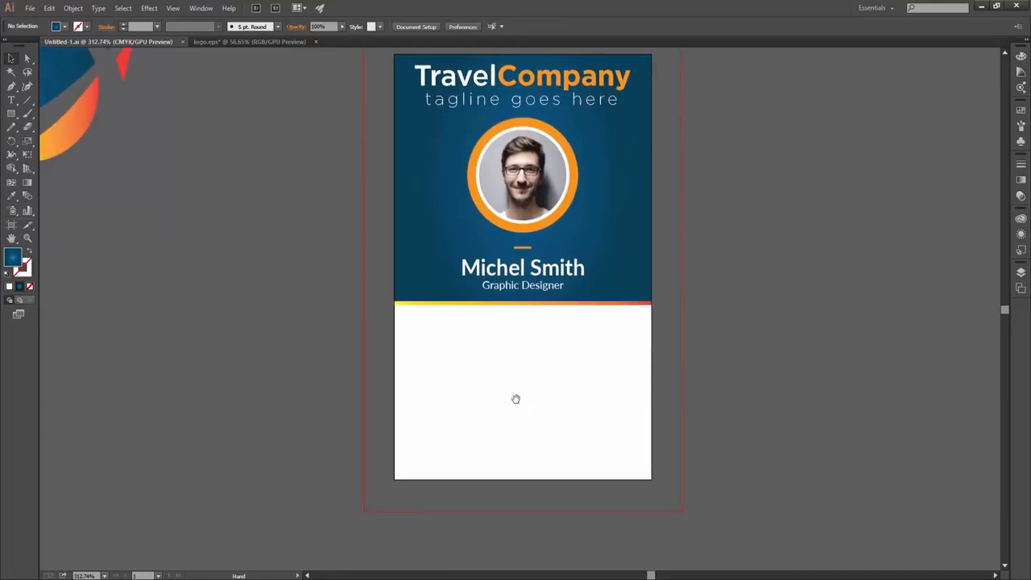
Duplicate the globe logo icon on the pasteboard and fill the copy with a flat gray swatch.
drag(488, 334, 444, 339)
click(137, 126)
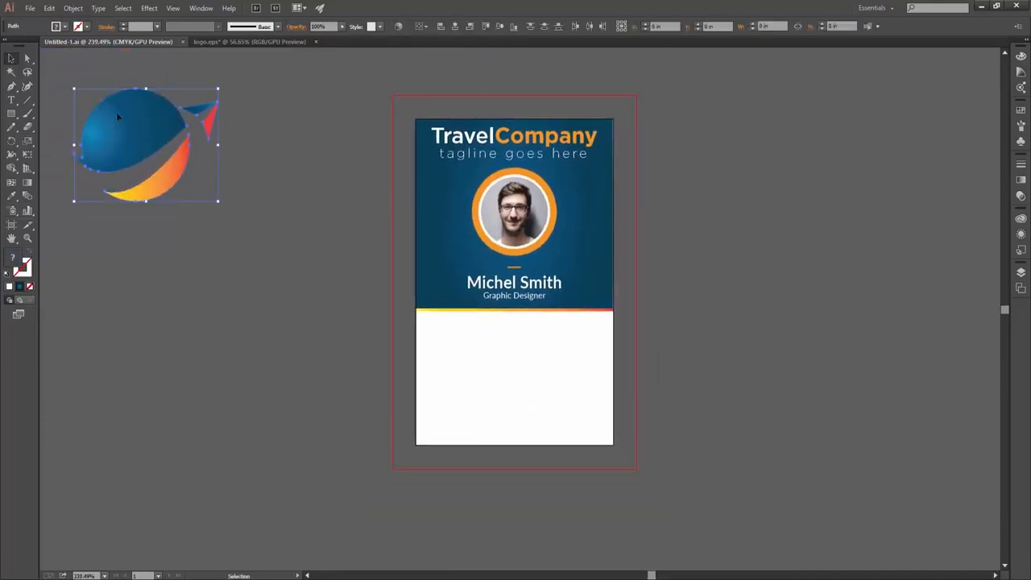
drag(157, 139, 263, 258)
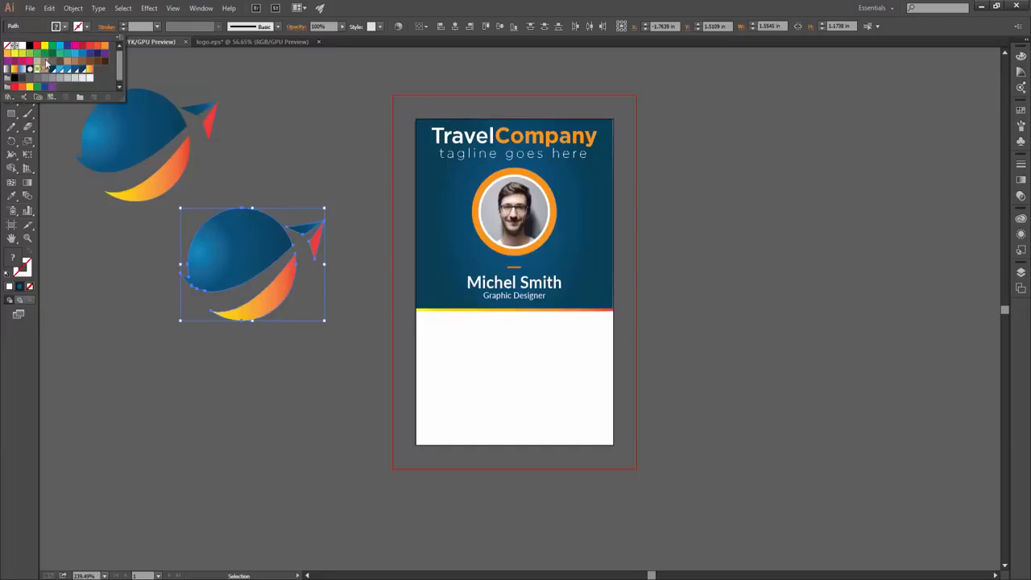
click(22, 47)
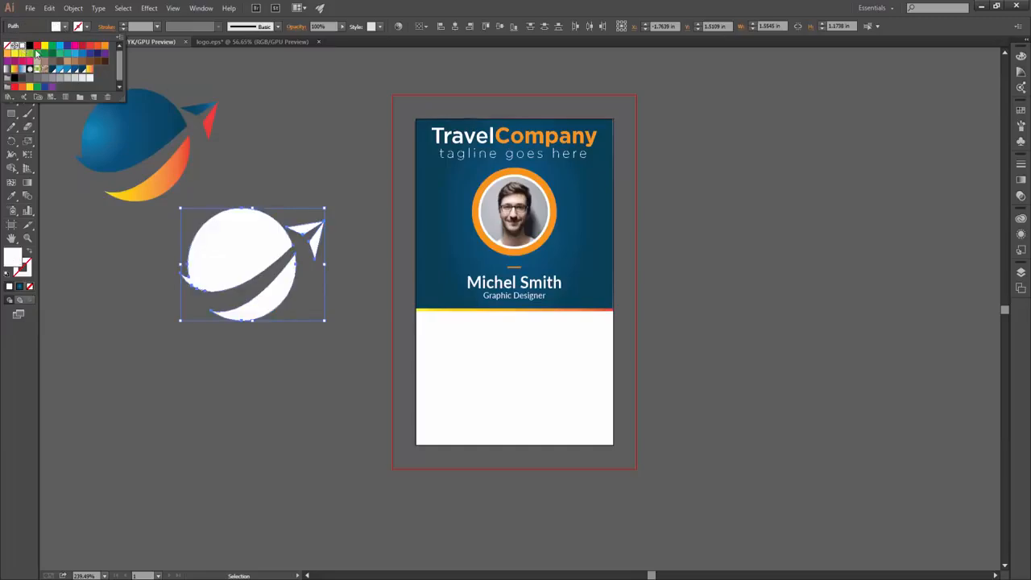
click(36, 79)
click(29, 79)
click(37, 79)
click(259, 259)
Place the gray logo copy over the blue header behind the portrait and scale it to about 2.12 in wide, spanning the card.
drag(259, 258, 524, 207)
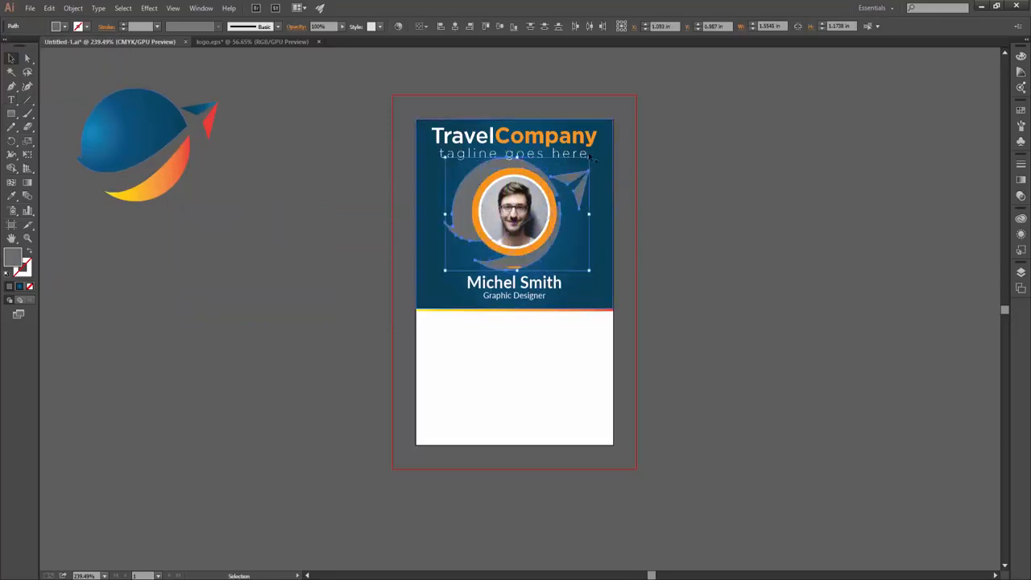
drag(590, 156, 614, 134)
key(Left)
key(Left)
key(Up)
key(a)
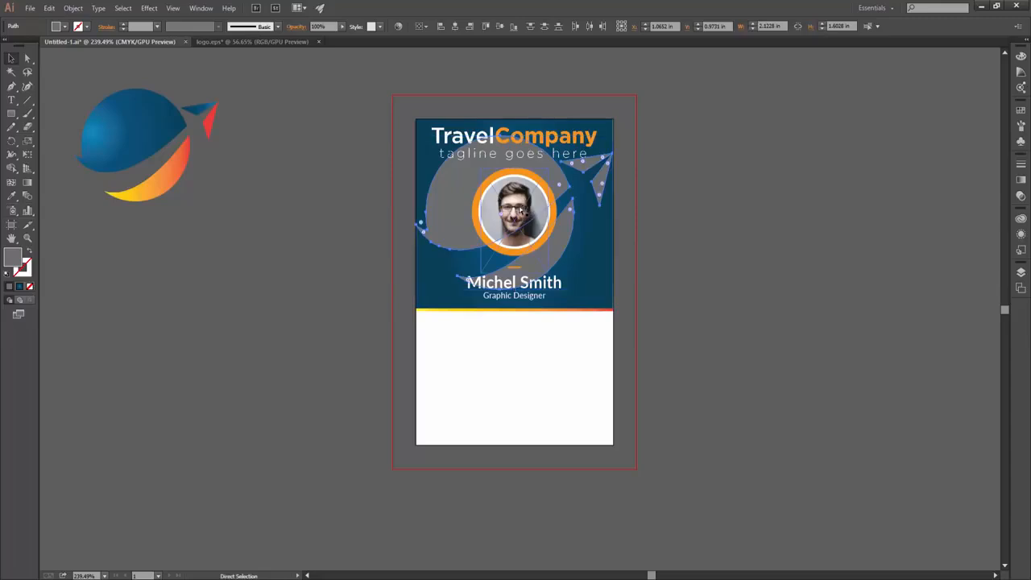
key(v)
Lower the gray logo watermark's opacity to 15%.
click(343, 27)
drag(343, 36, 300, 38)
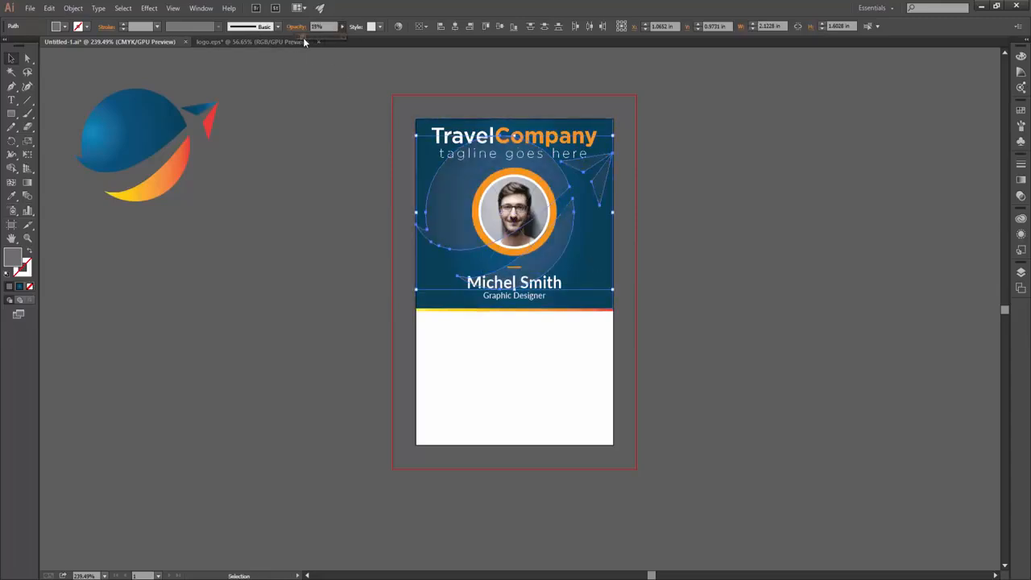
click(760, 247)
click(579, 235)
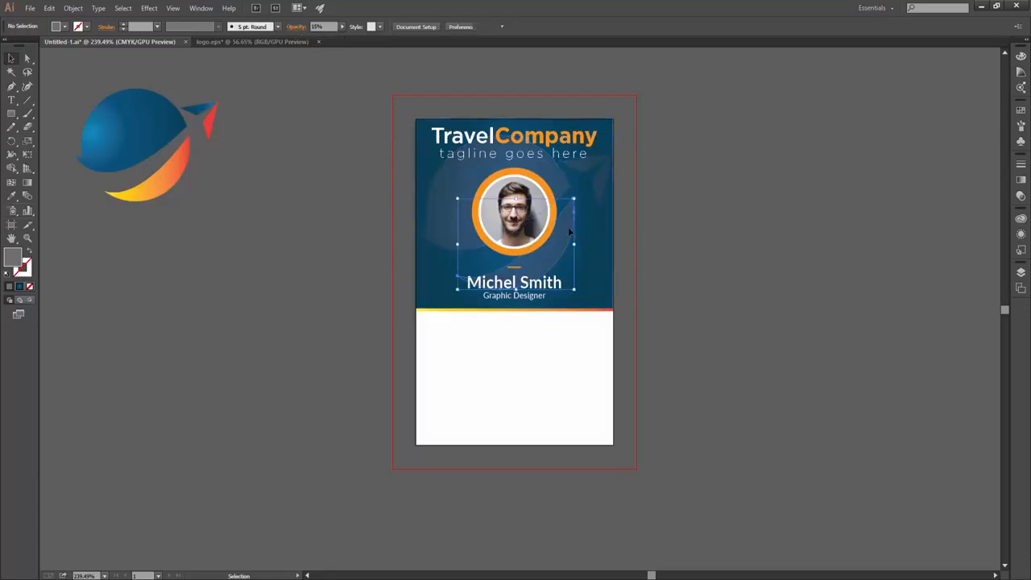
Select all the pieces of the watermark logo and group them.
click(554, 181)
click(586, 165)
shift+click(600, 196)
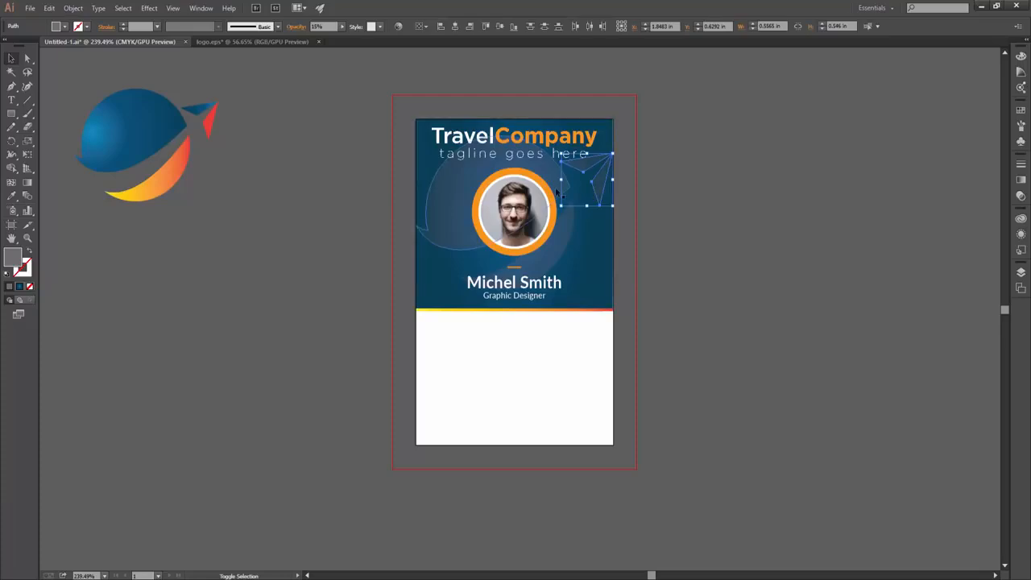
shift+click(570, 232)
ctrl+shift+click(568, 185)
click(620, 229)
click(575, 205)
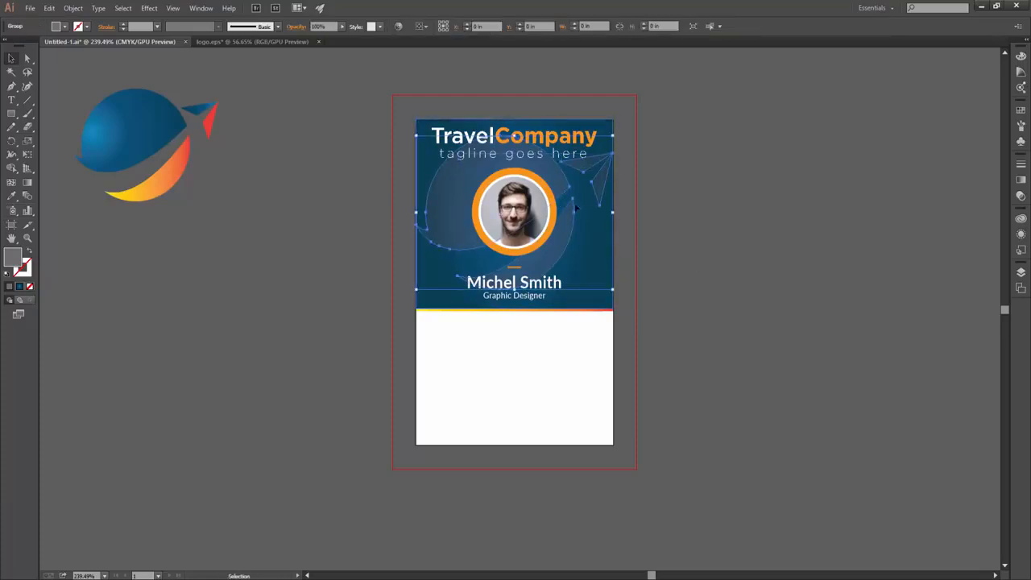
click(755, 270)
Move the grouped watermark slightly up in the header and reduce its opacity further.
click(469, 199)
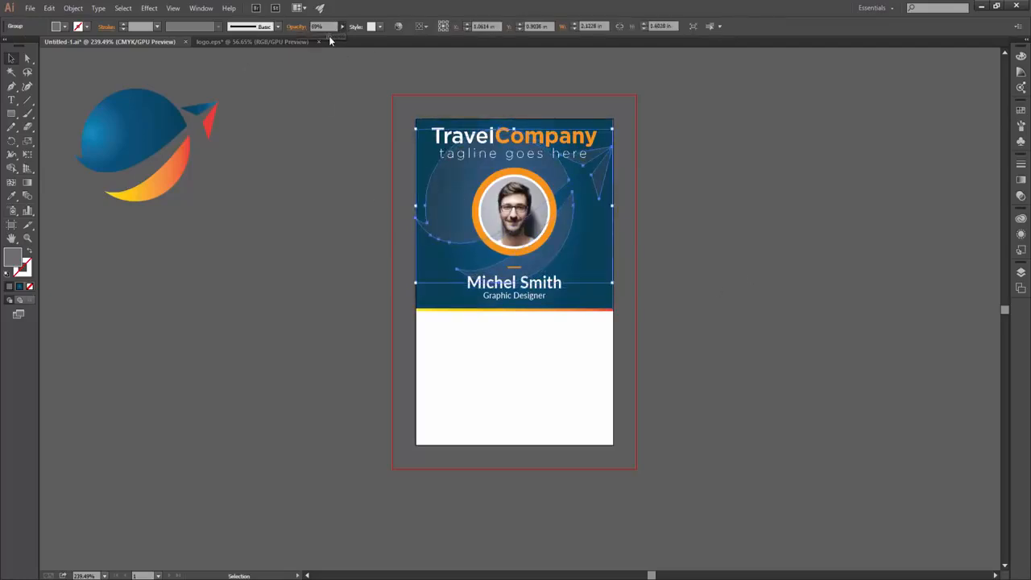
click(362, 319)
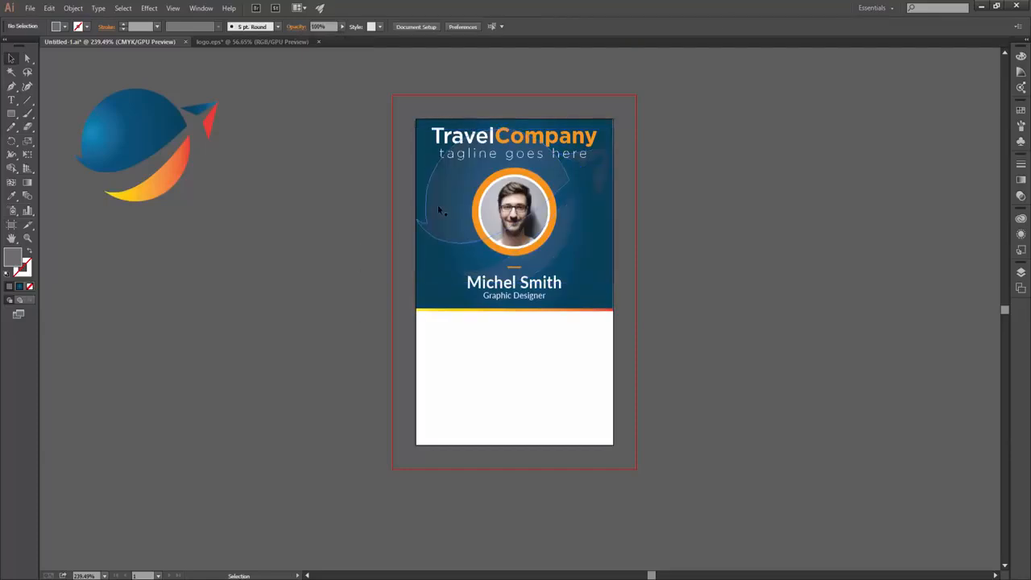
click(437, 205)
click(391, 295)
drag(531, 338, 558, 341)
drag(543, 406, 548, 358)
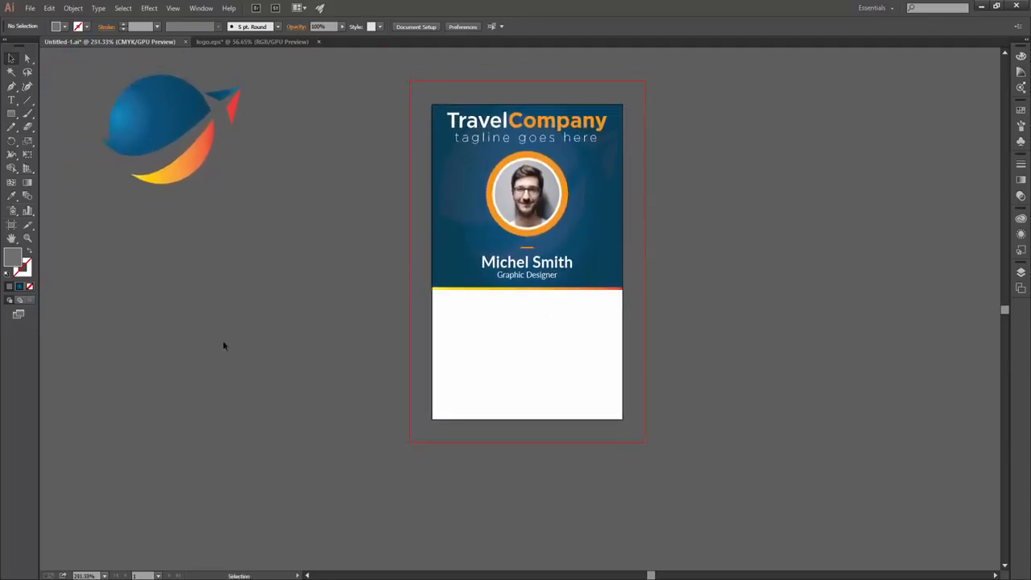
Add a text line reading "Dept : Creative Team" in the white body, with a tab before the colon.
click(12, 99)
click(476, 325)
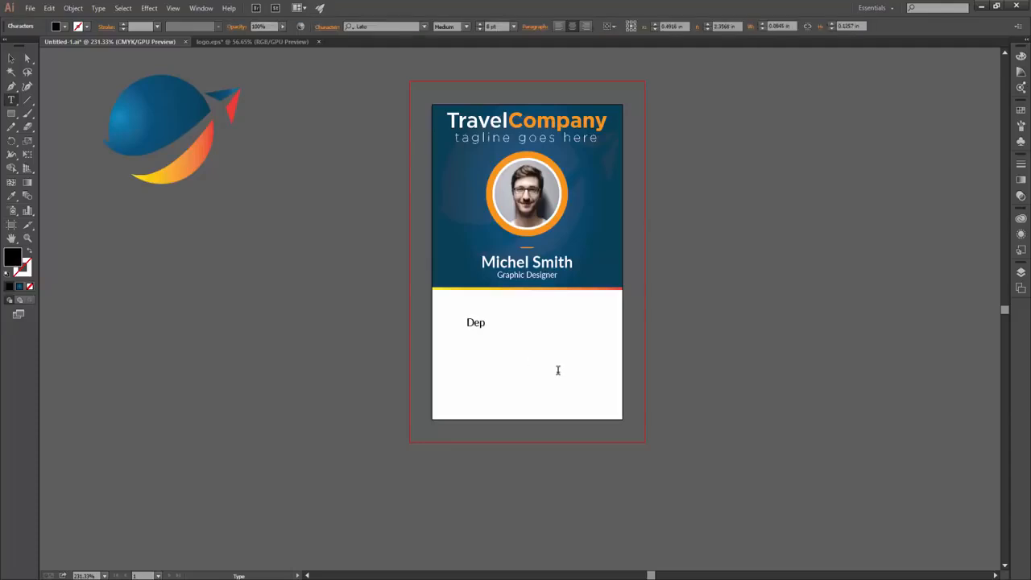
text(Dept)
key(Tab)
text(: Creat)
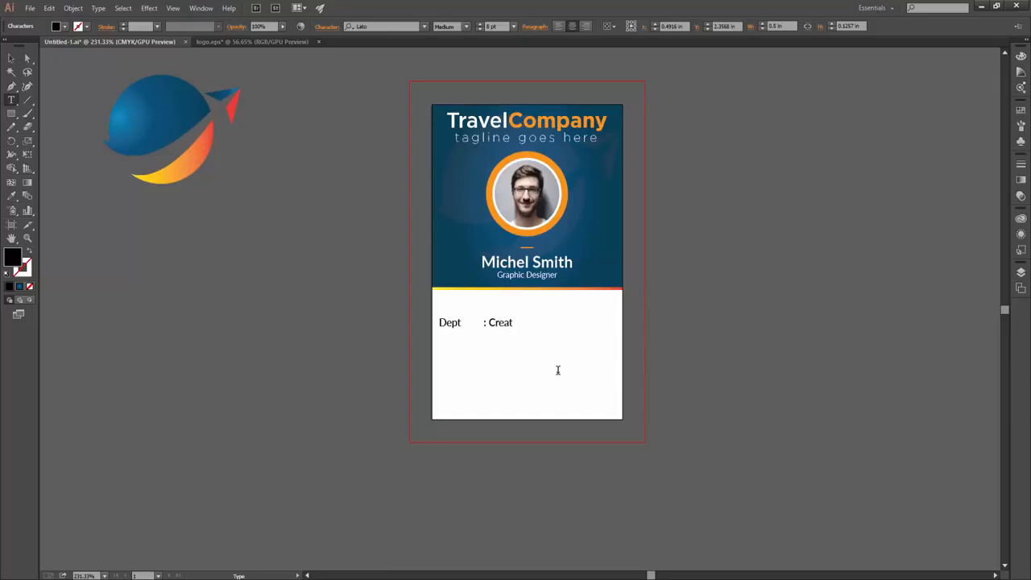
text(ive Team)
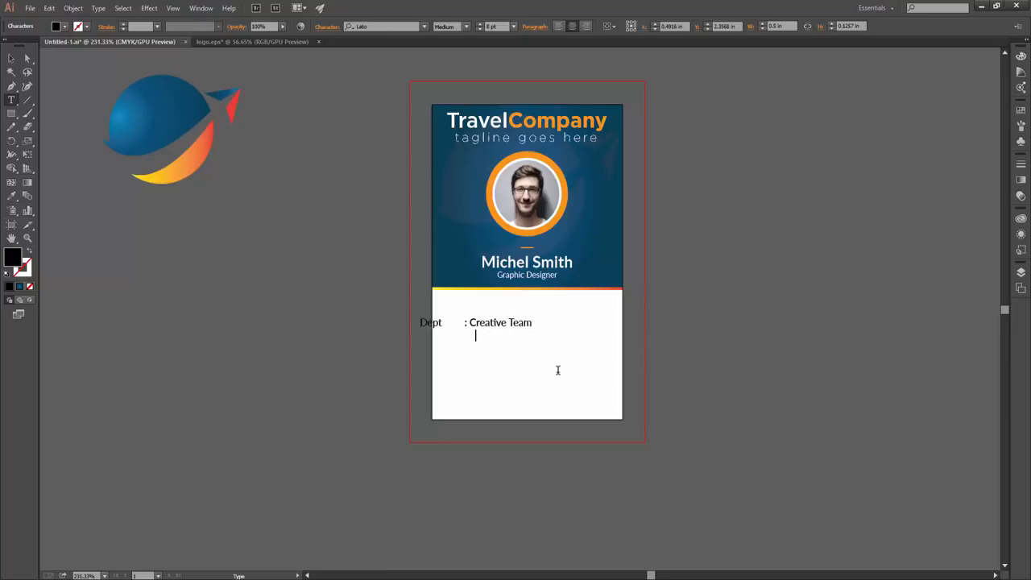
Add an "Email" line below the Dept line, with a tab, a colon and the cardholder's e-mail address.
key(ctrl+a)
key(ctrl+shift+l)
key(Right)
key(Return)
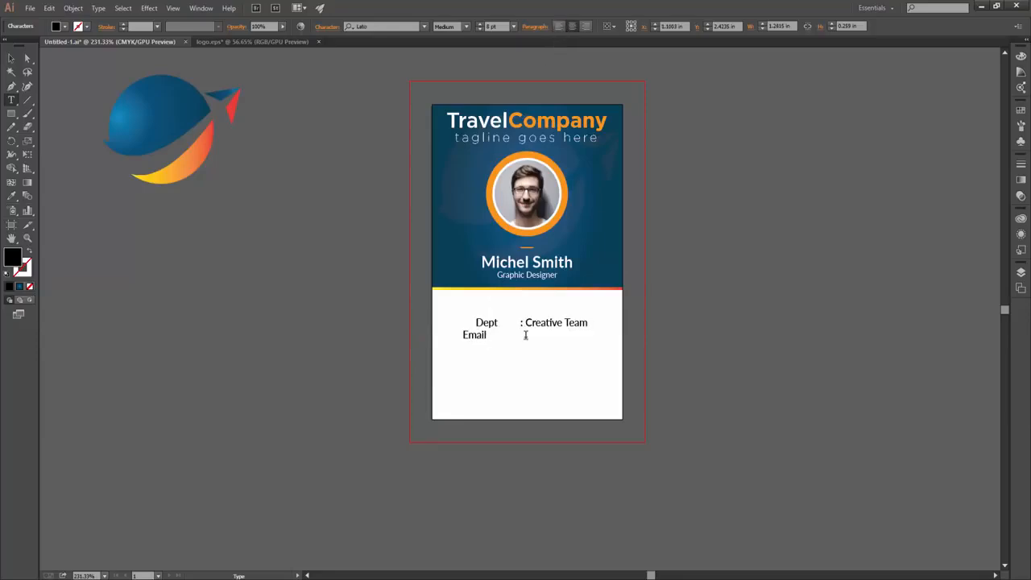
text(Email)
key(Tab)
text(: urname@email.com)
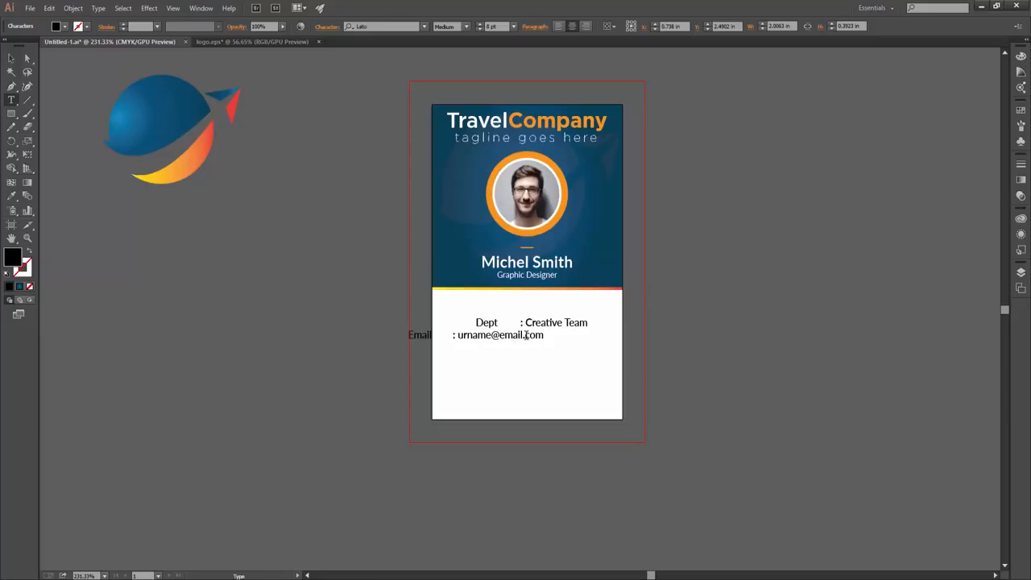
key(Escape)
Add a "Phone" label with a tabbed colon below the Email line and left-align all the detail lines.
key(Return)
text(Phone)
key(Tab)
text(:)
key(ctrl+a)
click(559, 26)
Widen the gap between the colons and their values, and enter the phone number on the Phone line.
click(527, 322)
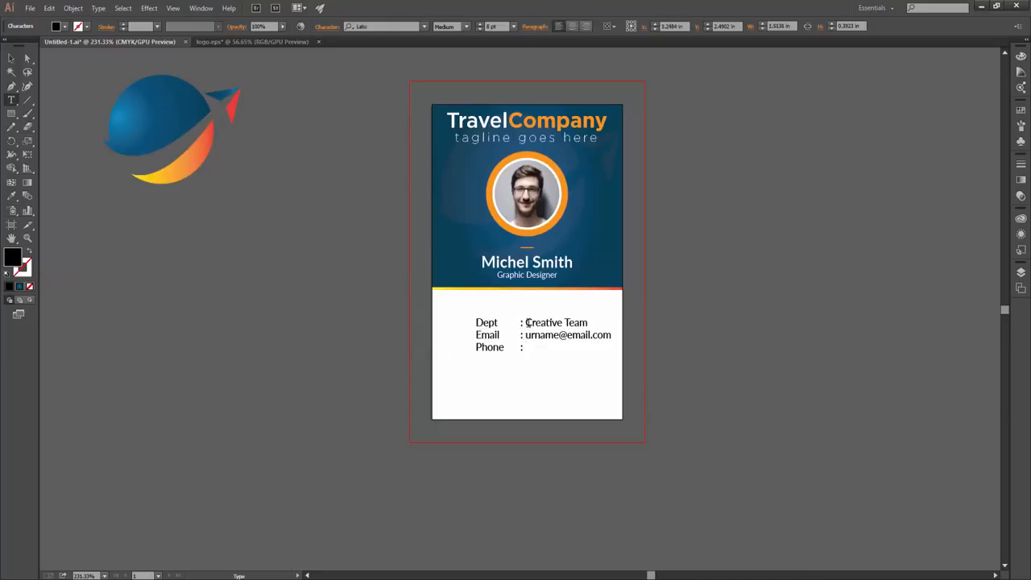
key(Tab)
key(BackSpace)
key(BackSpace)
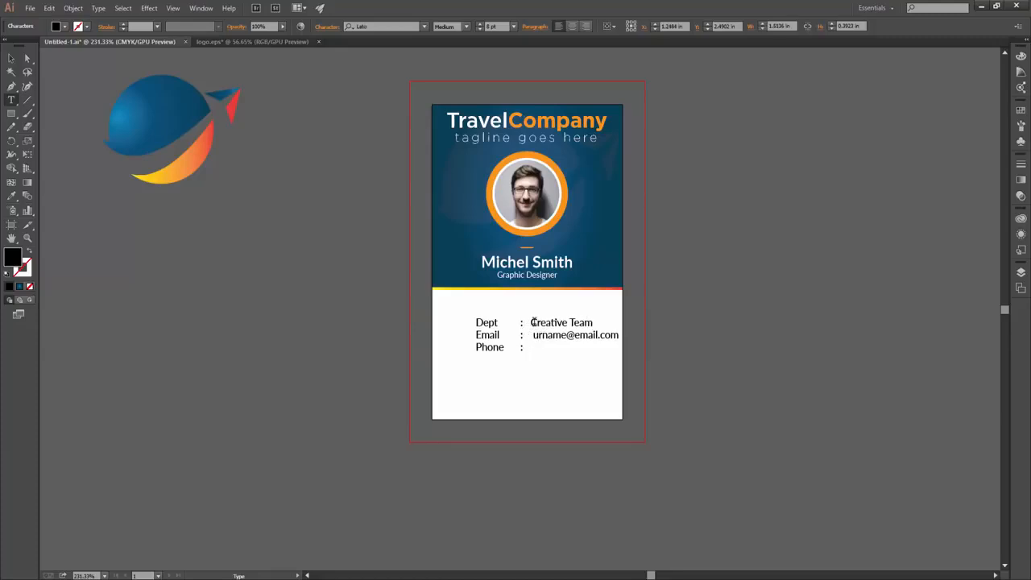
click(532, 347)
text(000 123 456 789)
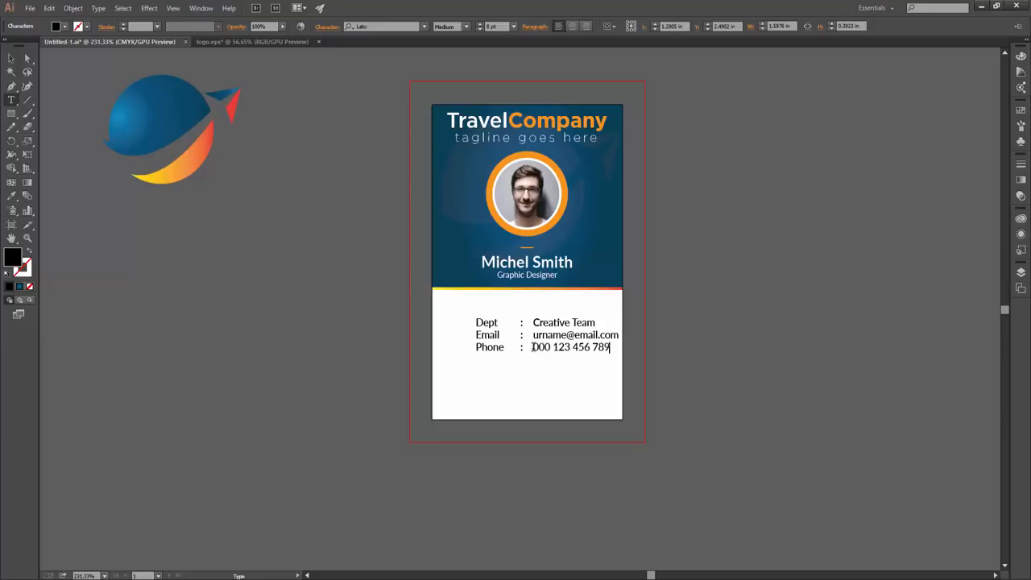
Move the contact details block left and slightly up within the white body, and save the document.
click(11, 58)
click(652, 373)
scroll(651, 373, up, 1)
drag(541, 323, 516, 329)
drag(538, 337, 530, 314)
click(573, 380)
scroll(582, 359, down, 1)
click(568, 352)
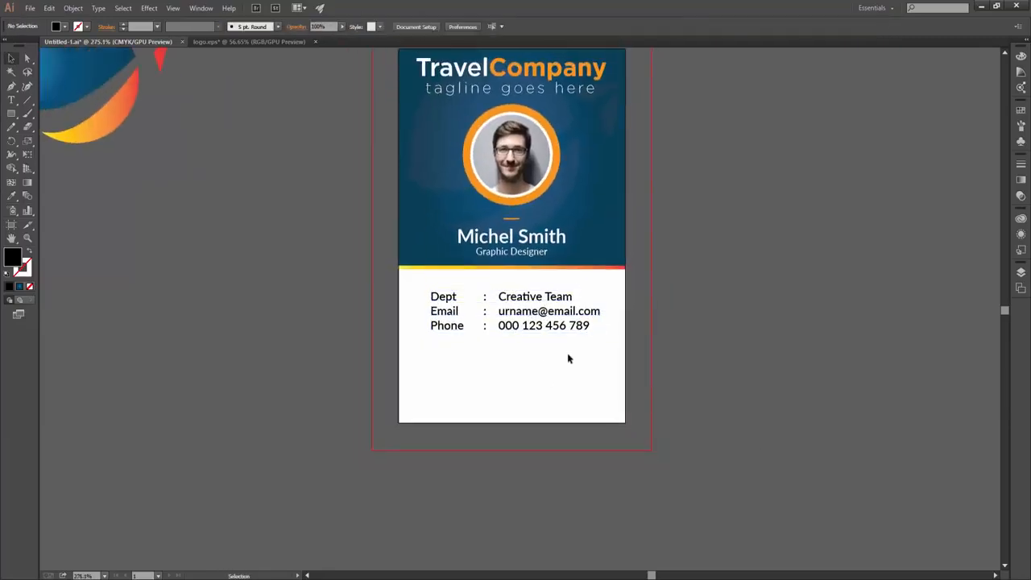
Add a "Blood Group" label on a new line below the Phone line.
triple_click(590, 327)
click(592, 326)
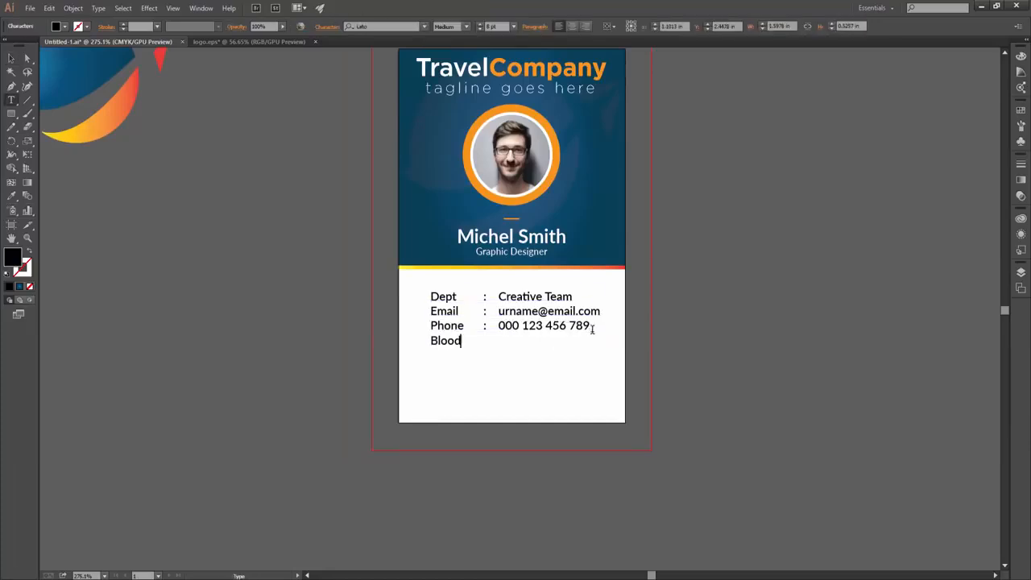
text(Blood Gro)
text(oup)
drag(497, 341, 429, 338)
click(492, 340)
Complete the Blood Group line with a tab, a colon and the value "O+".
click(497, 331)
key(Tab)
click(510, 341)
key(Tab)
mouse_move(513, 343)
mouse_down()
mouse_move(493, 342)
mouse_move(628, 343)
mouse_move(516, 357)
mouse_up()
click(497, 344)
click(562, 352)
click(545, 366)
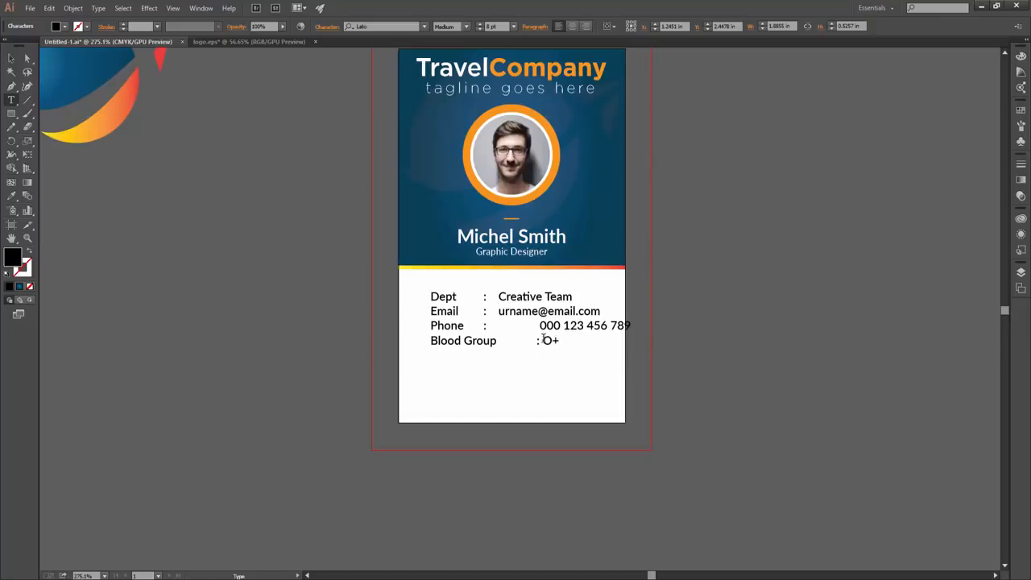
Align the colons of all four detail lines and bring the Dept, Email and Phone values into one column.
key(BackSpace)
text(:)
drag(479, 322, 483, 311)
key(ctrl+z)
key(Left)
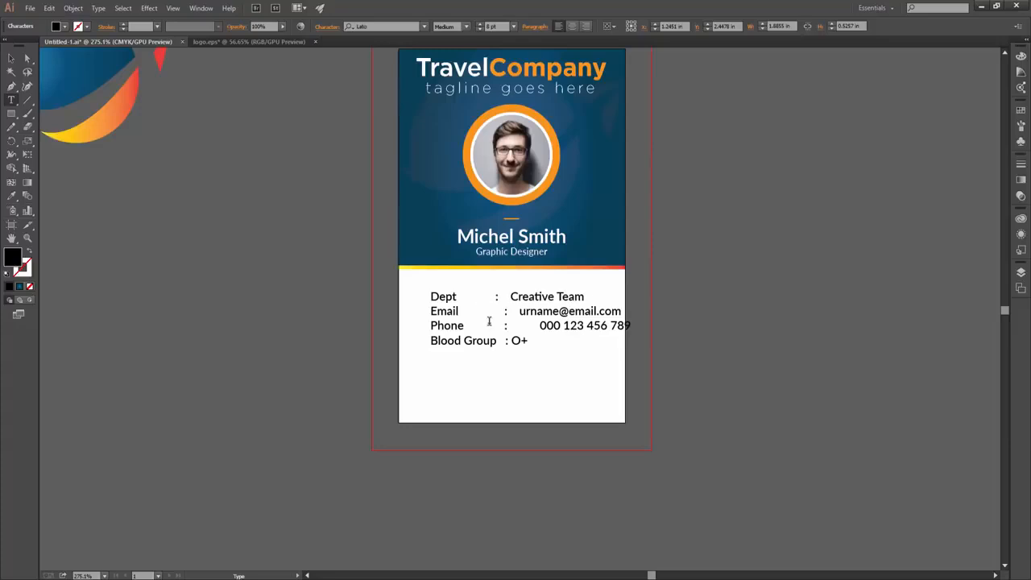
click(537, 332)
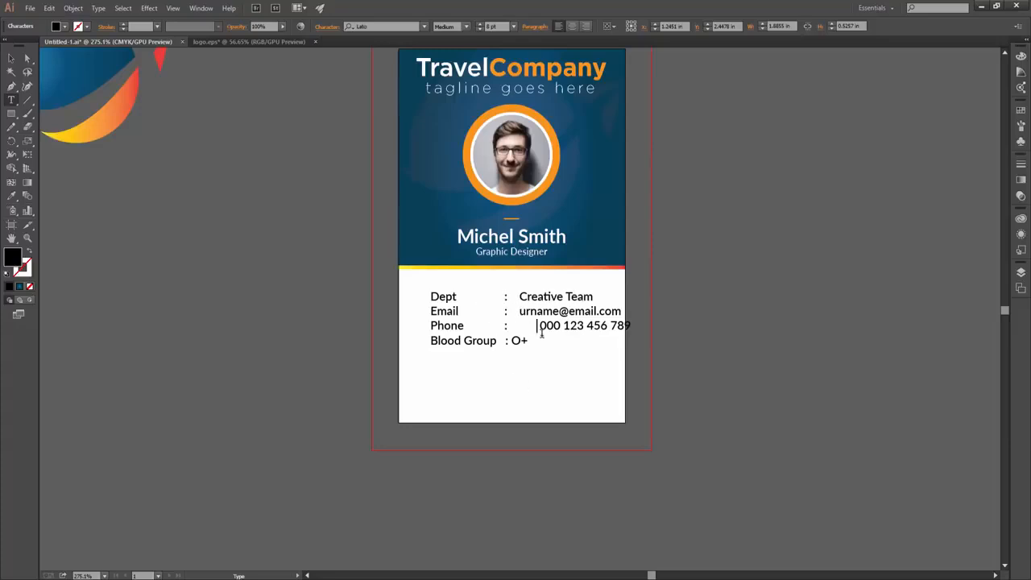
key(BackSpace)
key(BackSpace)
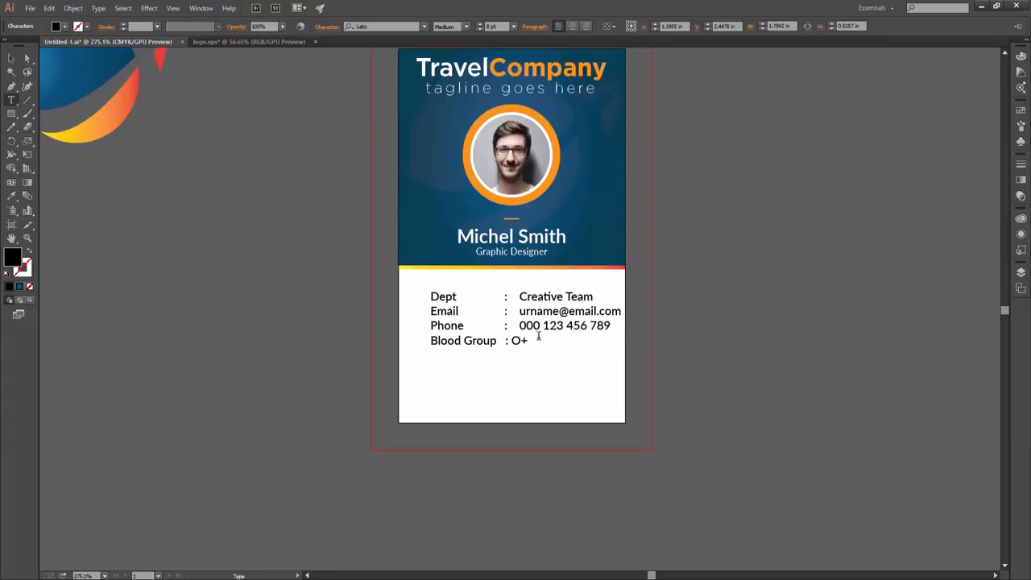
Line up the "O+" value with the other detail values and shift the contact details block slightly left and down.
click(518, 342)
click(11, 58)
drag(585, 326, 624, 303)
Set the font style of the Dept value "Creative Team" and of the Email value to Regular.
triple_click(497, 329)
click(528, 347)
click(465, 29)
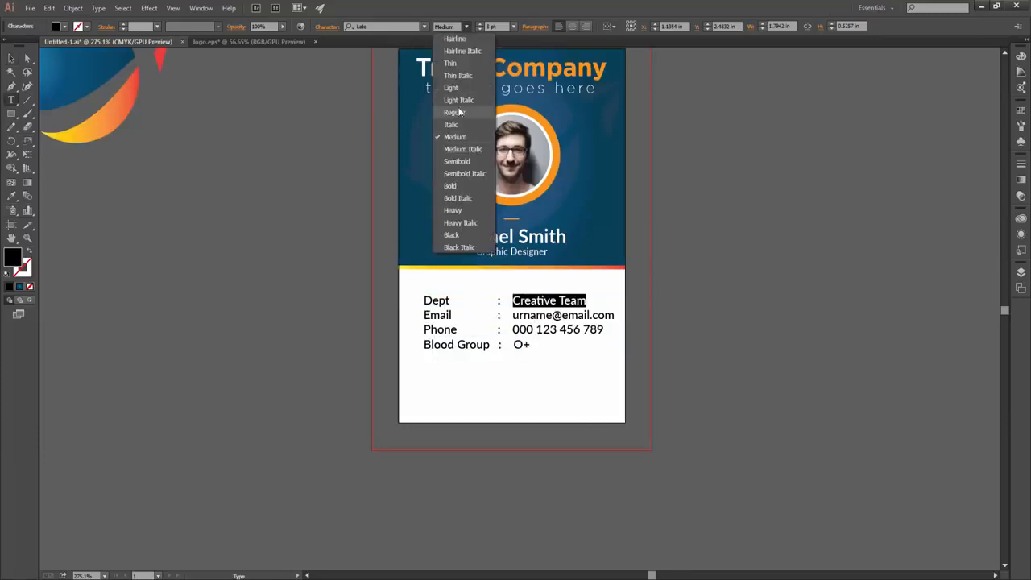
click(459, 112)
drag(512, 315, 615, 316)
click(466, 27)
click(455, 110)
Set the font style of the Phone and Blood Group values to Regular.
drag(513, 330, 604, 330)
click(465, 28)
click(456, 113)
drag(513, 344, 564, 344)
click(465, 27)
click(455, 110)
click(501, 344)
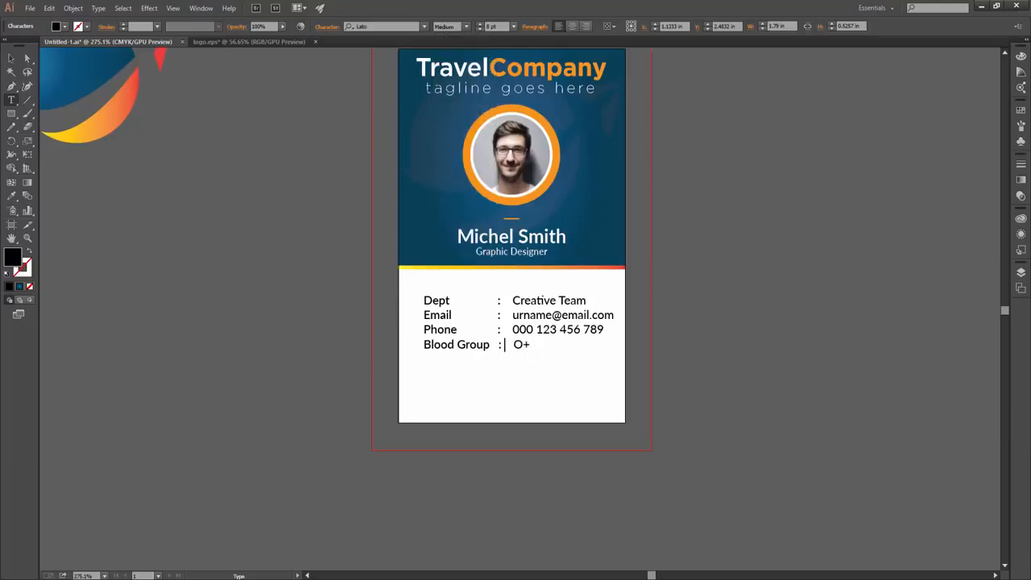
Scale the contact details block down slightly and reposition it within the card's white body.
click(10, 57)
drag(615, 295, 607, 296)
drag(544, 330, 542, 330)
click(535, 406)
Draw a rectangle about 1.86 × 0.59 in covering the contact details block.
key(m)
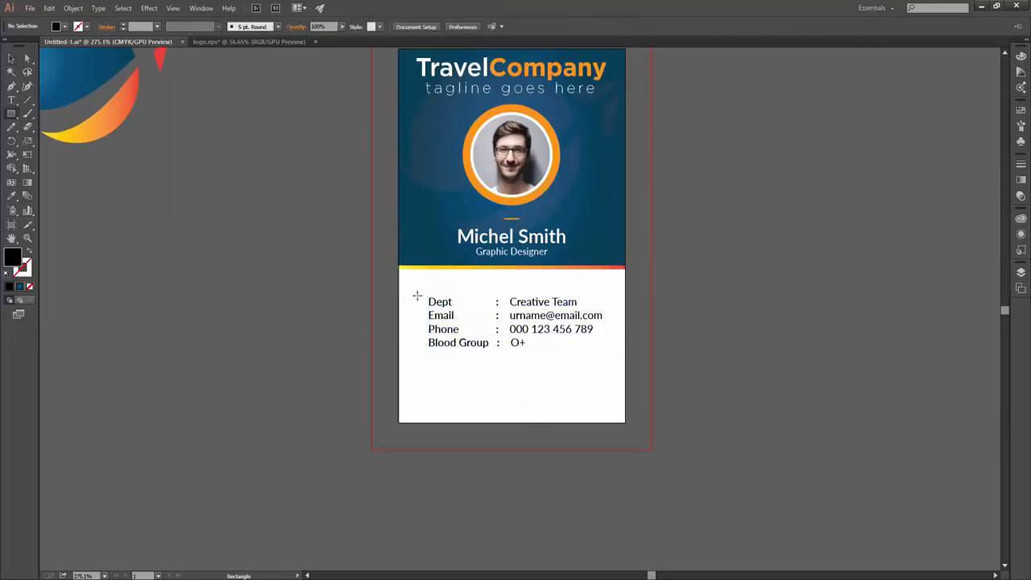
drag(416, 294, 615, 358)
key(v)
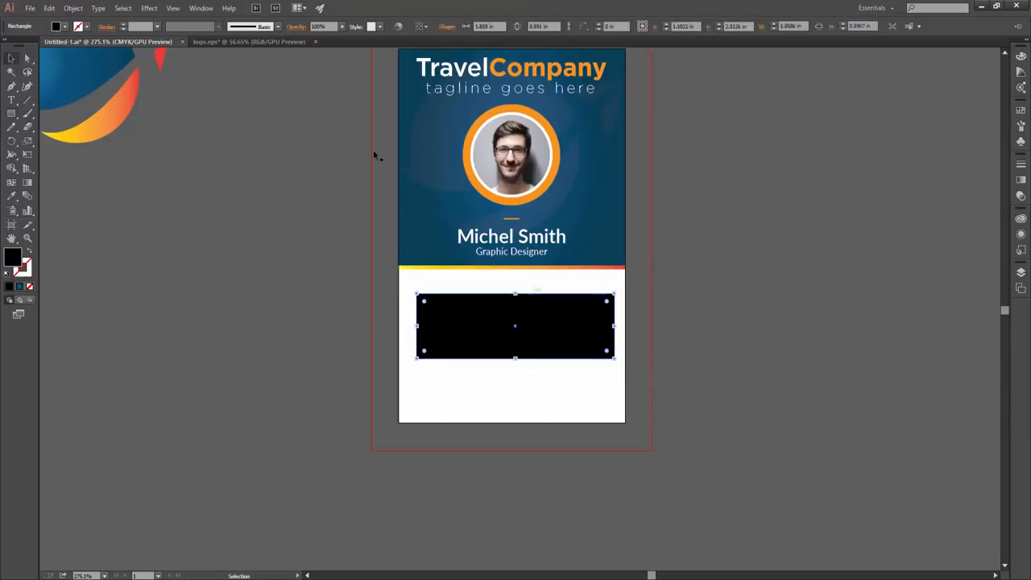
Send the rectangle behind the contact details and fill it with a light grey swatch.
key(i)
click(587, 186)
key(v)
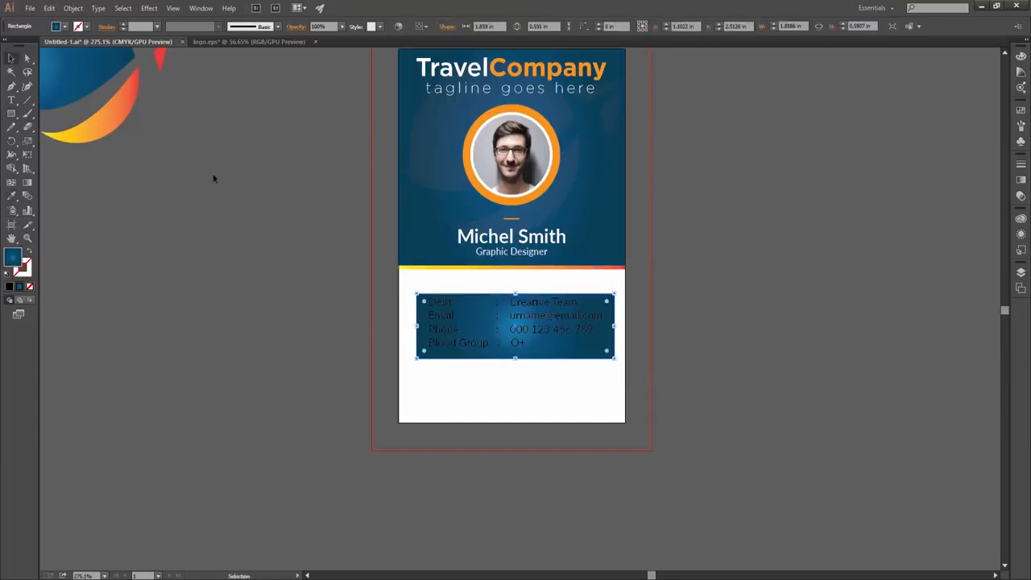
click(65, 27)
click(106, 45)
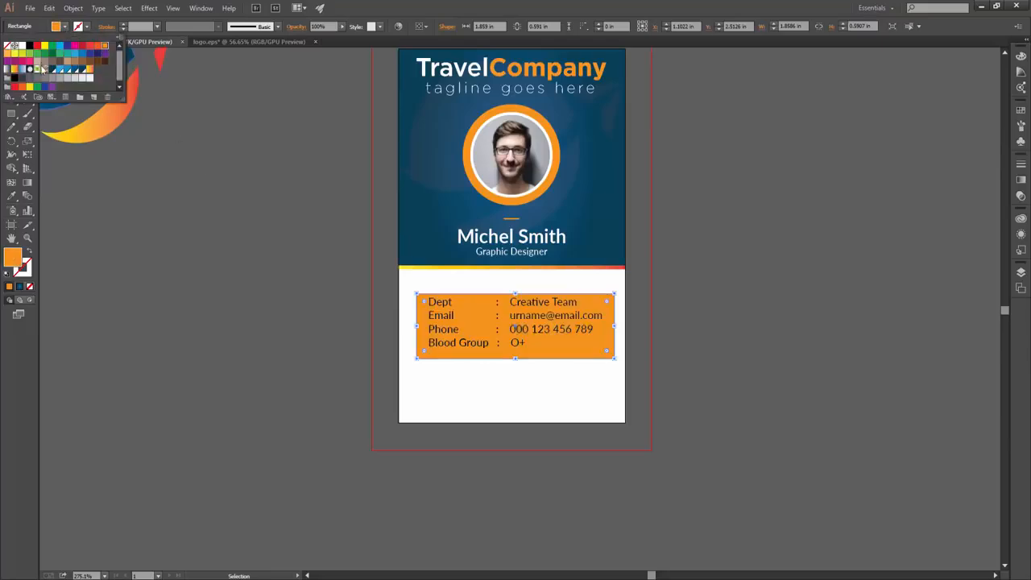
click(85, 78)
click(201, 361)
click(655, 433)
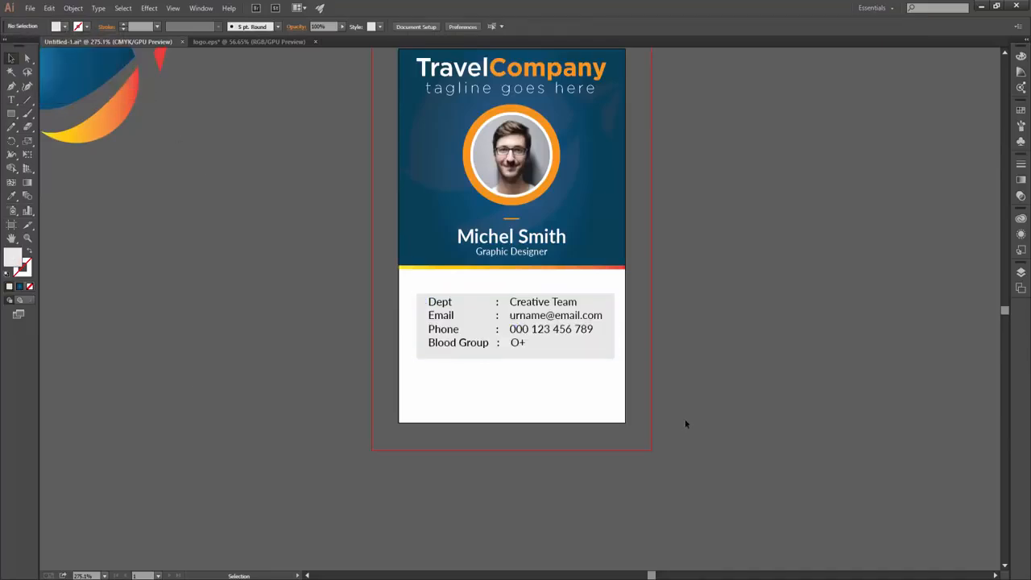
Centre the grey panel and the contact details together horizontally on the card.
drag(580, 371, 455, 278)
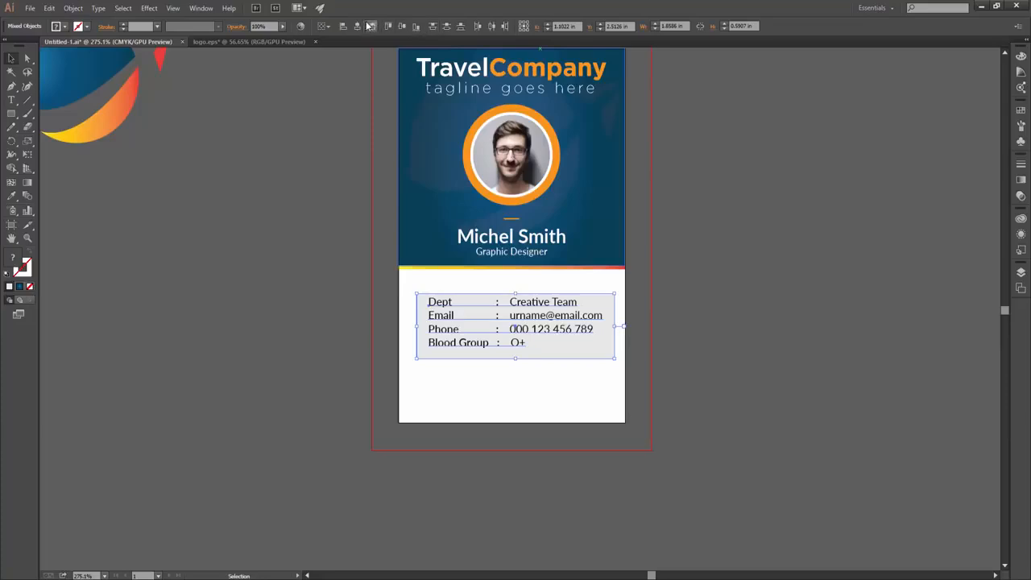
drag(556, 318, 554, 318)
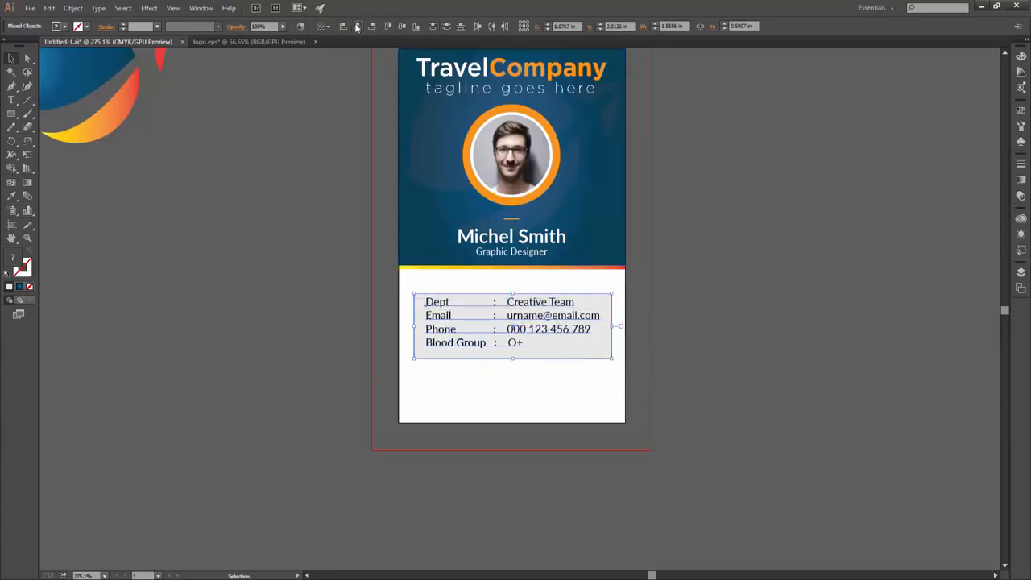
click(550, 418)
Move the grey panel slightly up behind the text and reduce its opacity to 44%.
drag(587, 402, 463, 386)
click(521, 353)
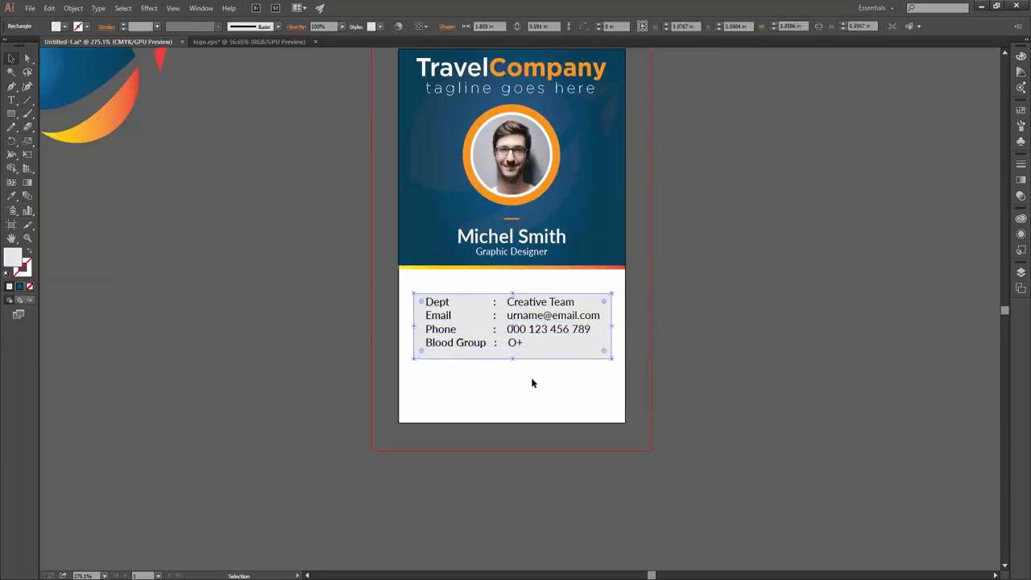
click(532, 388)
click(534, 364)
click(533, 367)
click(532, 358)
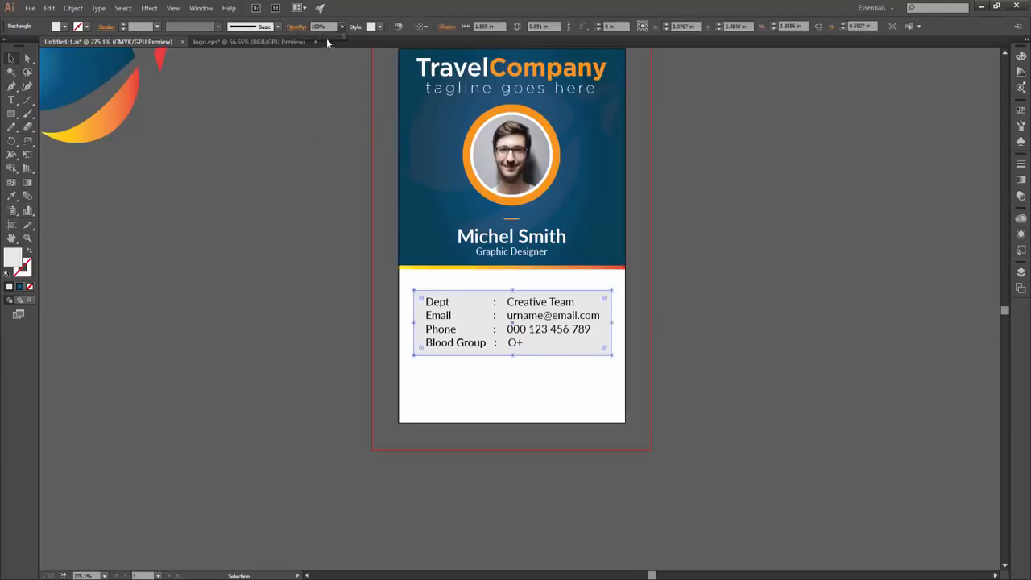
drag(332, 36, 320, 42)
click(556, 431)
Nudge the grey panel and the contact details together slightly down in the white body.
click(578, 351)
shift+click(521, 343)
key(Down)
key(Down)
key(Down)
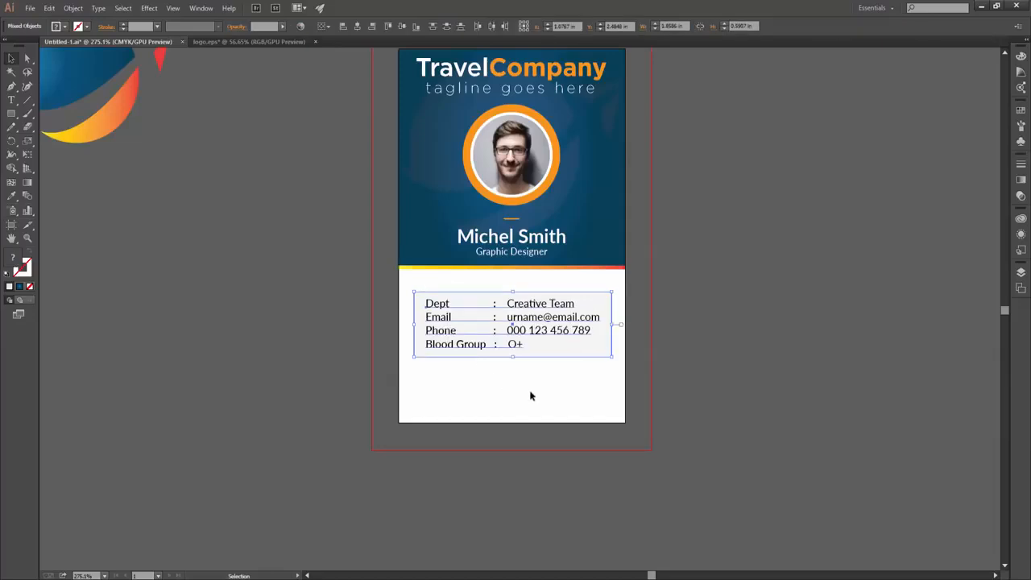
click(382, 414)
Draw a full-width footer bar about 2.12 × 0.23 in along the card's bottom edge.
click(12, 114)
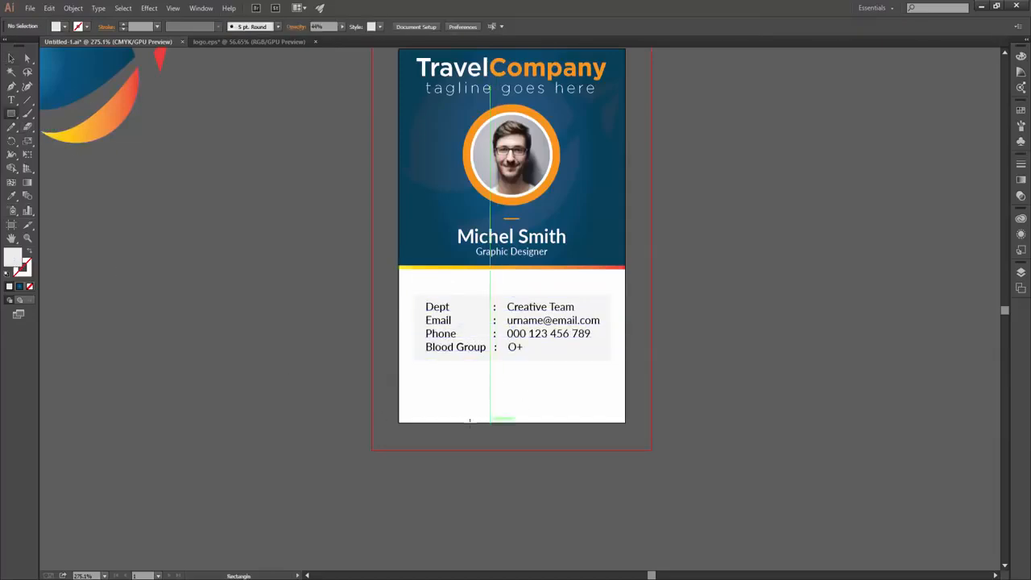
drag(399, 419, 624, 389)
drag(623, 384, 625, 384)
key(v)
drag(513, 423, 513, 441)
key(ctrl+z)
drag(512, 385, 514, 399)
drag(514, 401, 514, 450)
Fill the footer bar with the dark blue of the header.
click(65, 26)
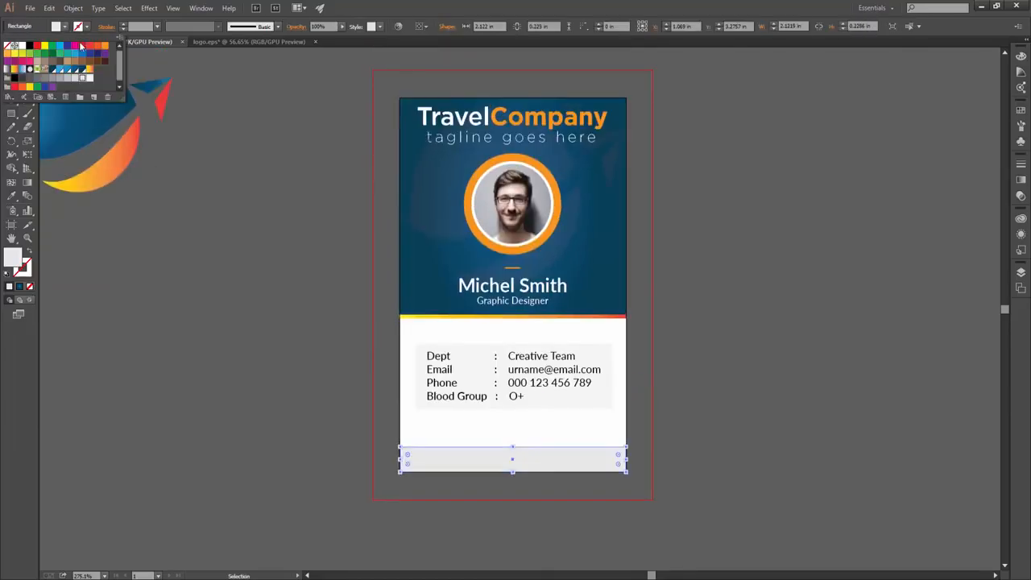
click(82, 70)
click(293, 454)
Enlarge the grey panel with the contact details slightly and centre it vertically between the header and the footer bar.
click(512, 456)
drag(513, 445, 453, 345)
key(shift+Down)
drag(612, 358, 619, 357)
key(Up)
key(Up)
key(Up)
key(Up)
key(Up)
key(Up)
click(660, 443)
click(532, 463)
click(425, 403)
double_click(578, 361)
drag(578, 361, 507, 361)
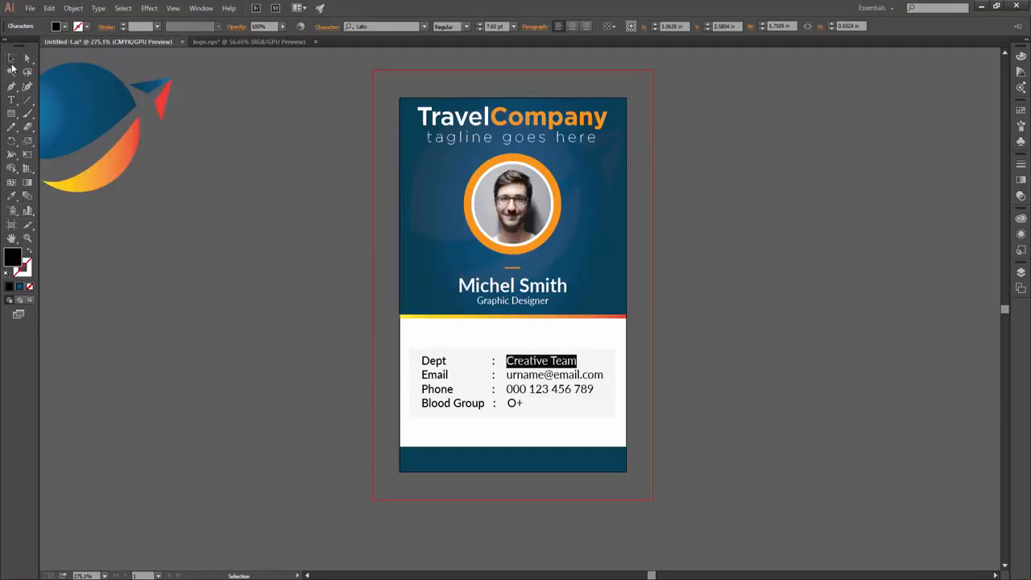
key(ctrl+c)
click(273, 431)
key(ctrl+v)
key(ctrl+a)
text(w)
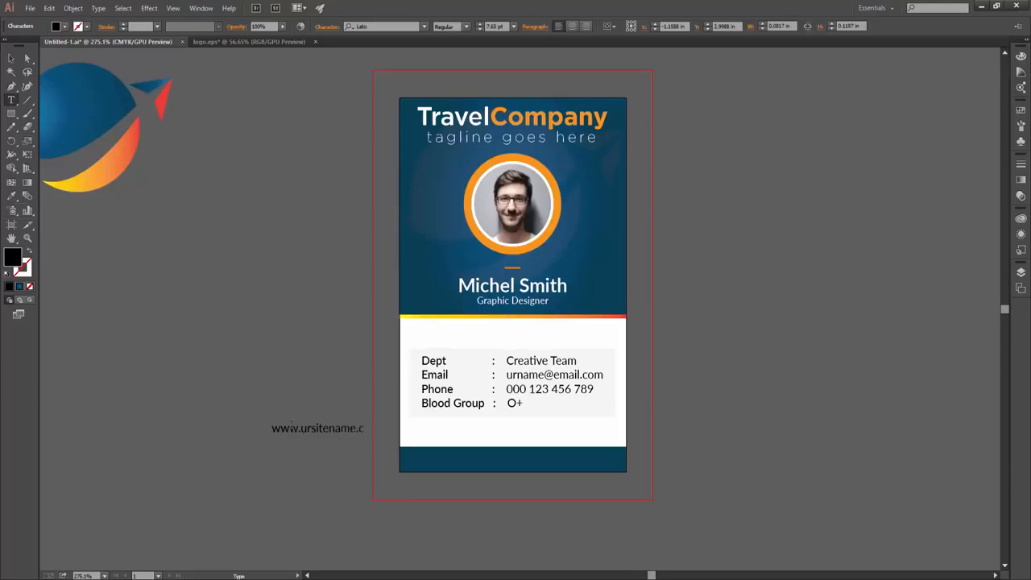
Move the website text onto the footer bar and make it white at 100% opacity.
click(11, 58)
drag(357, 432, 524, 458)
key(i)
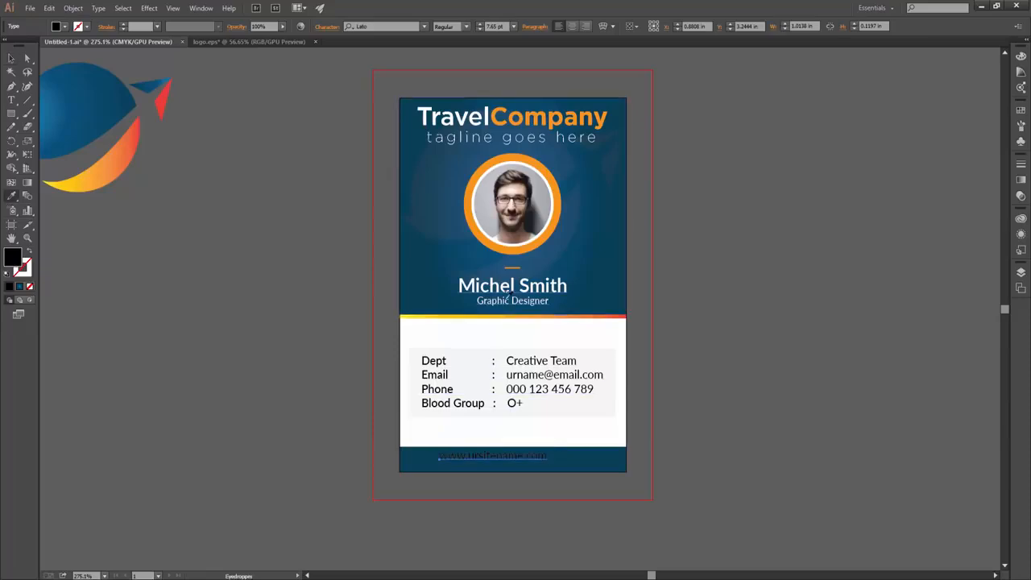
click(535, 163)
click(535, 413)
key(v)
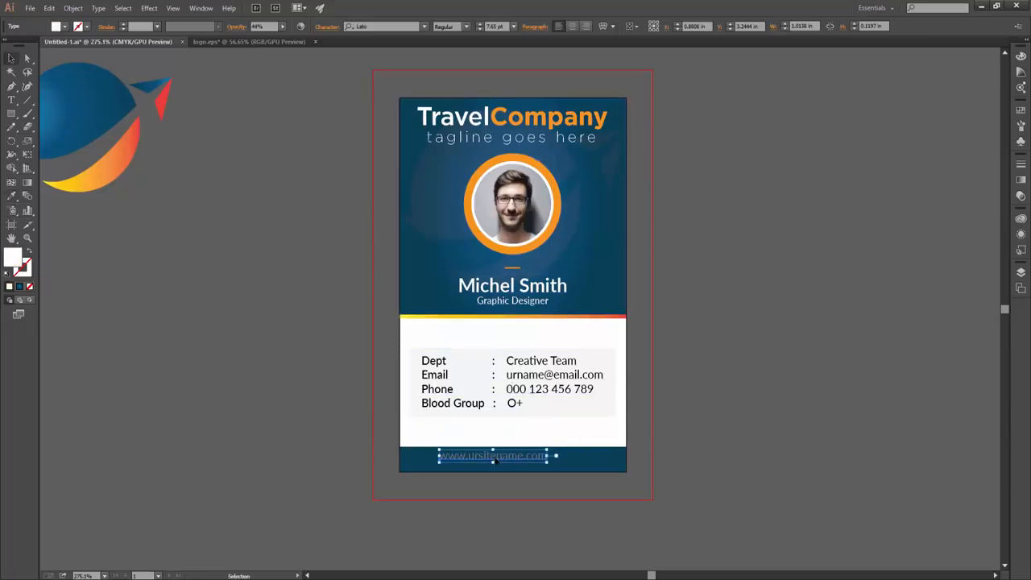
click(65, 27)
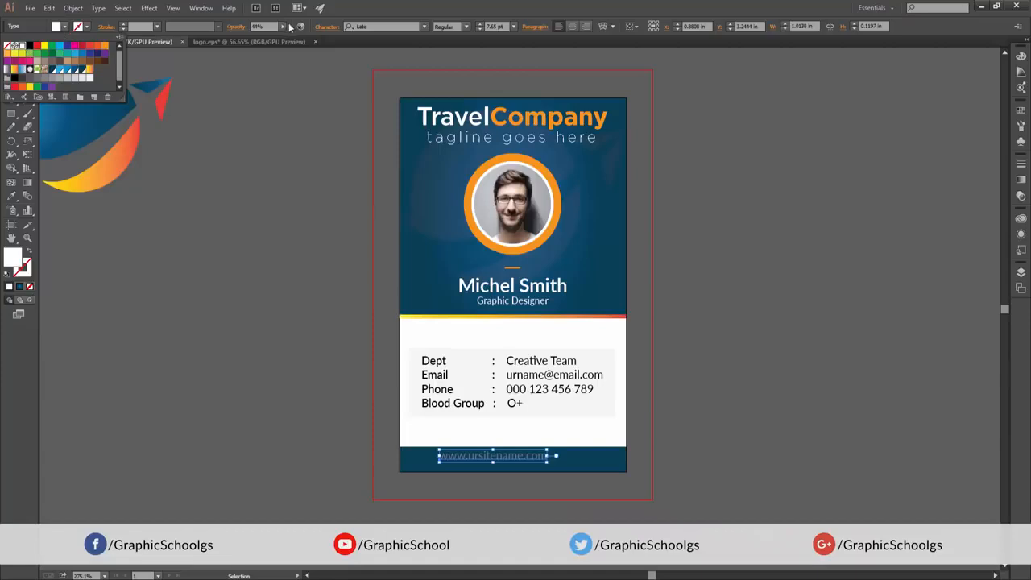
click(286, 28)
click(642, 476)
Set the tracking of the website text in the footer bar to 200.
mouse_move(525, 472)
mouse_down()
mouse_move(578, 458)
mouse_move(533, 458)
mouse_up()
click(530, 348)
double_click(535, 457)
key(ctrl+a)
key(ctrl+t)
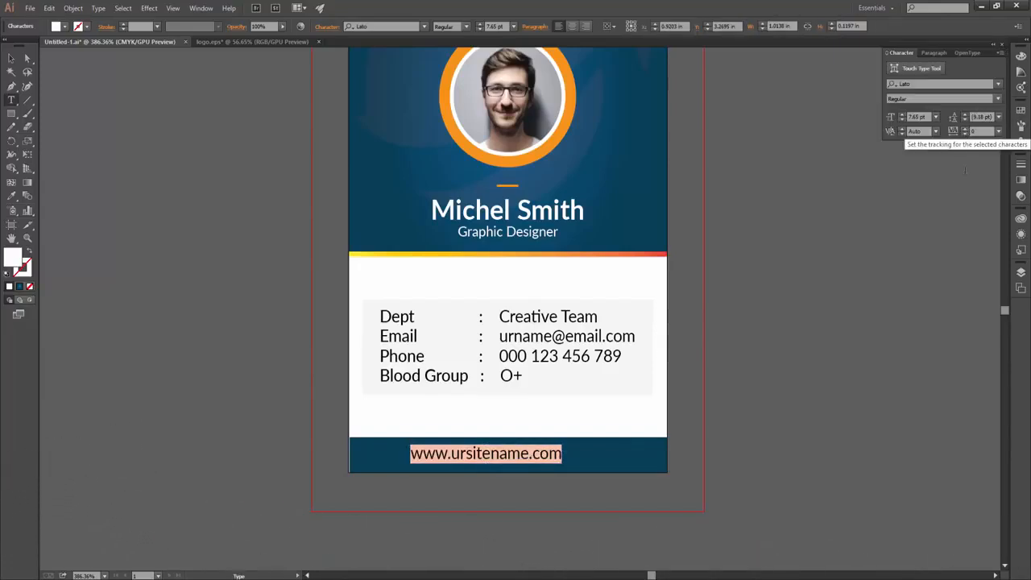
click(965, 129)
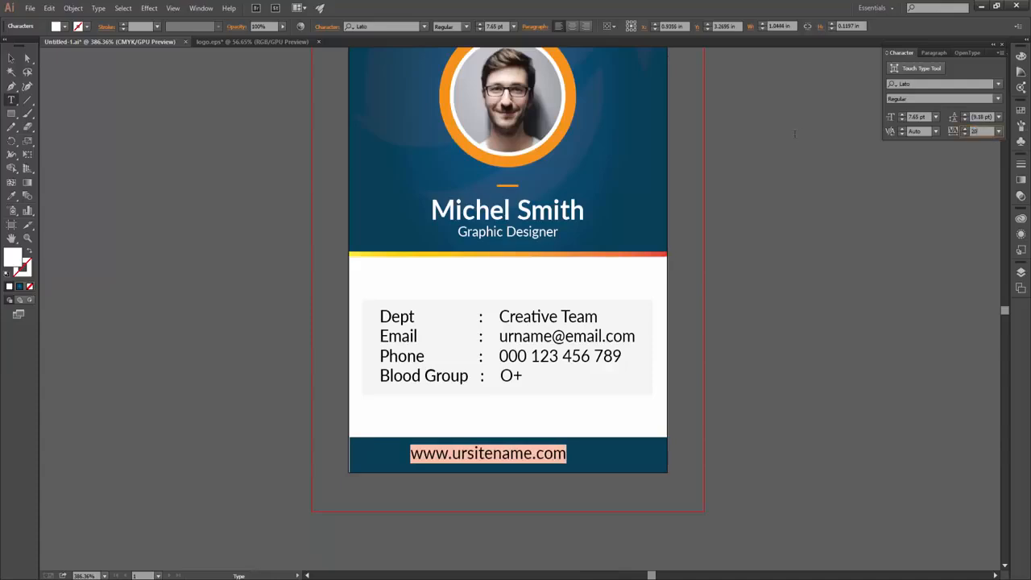
key(Return)
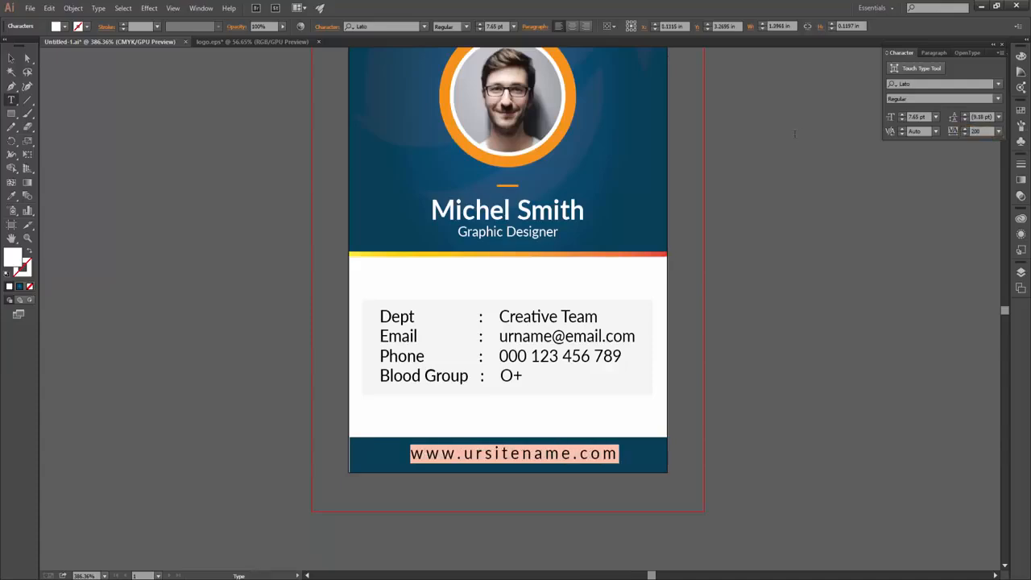
click(14, 61)
click(278, 395)
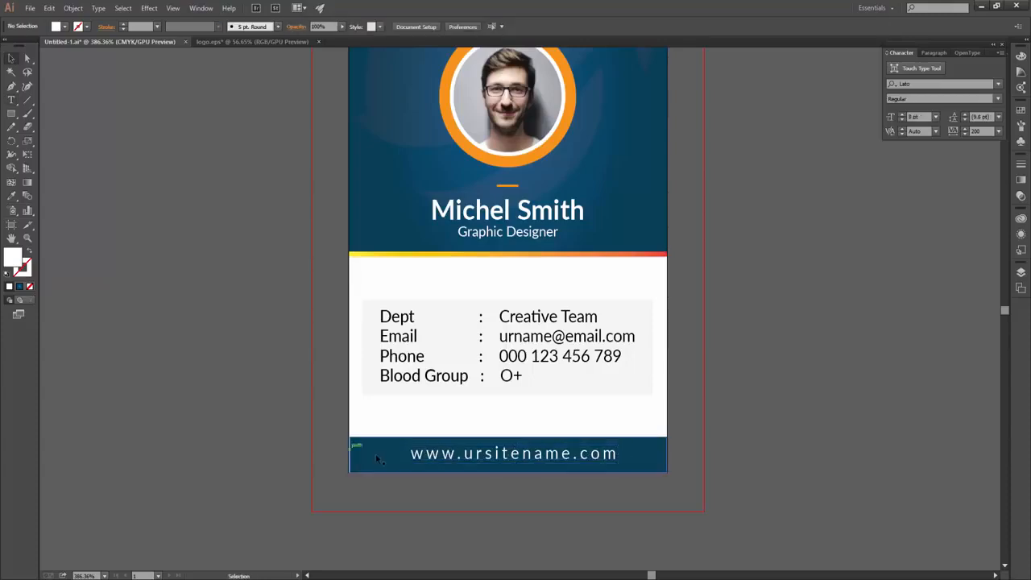
Extend the footer bar to the card's left edge and centre the website text on it horizontally and vertically.
click(359, 453)
drag(351, 456, 349, 455)
click(732, 511)
mouse_move(532, 464)
mouse_down()
mouse_move(552, 466)
mouse_move(532, 448)
mouse_up()
click(554, 460)
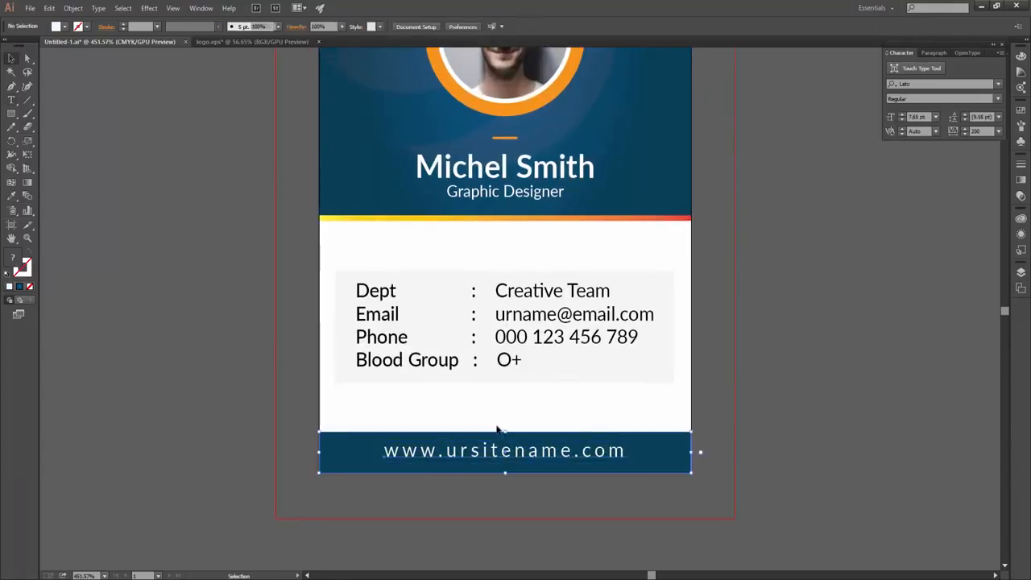
click(358, 27)
click(414, 27)
click(813, 451)
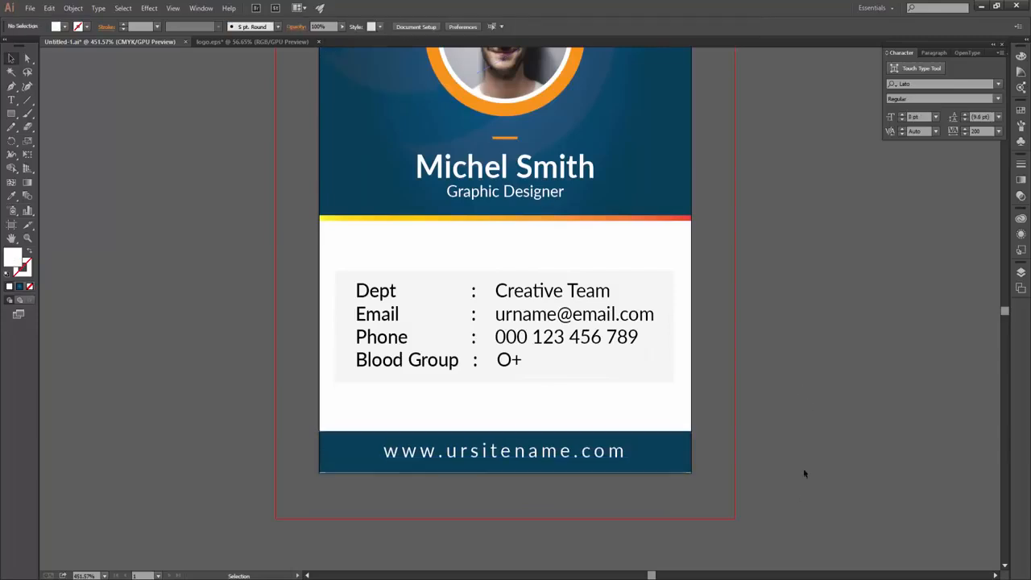
Nudge the footer bar and website text until the bar sits flush with the card's bottom edge.
drag(699, 489, 527, 432)
key(Down)
click(688, 479)
click(595, 475)
shift+click(506, 447)
key(Down)
key(Up)
key(Up)
key(Up)
scroll(433, 476, up, 4)
drag(530, 432, 529, 444)
scroll(499, 500, down, 5)
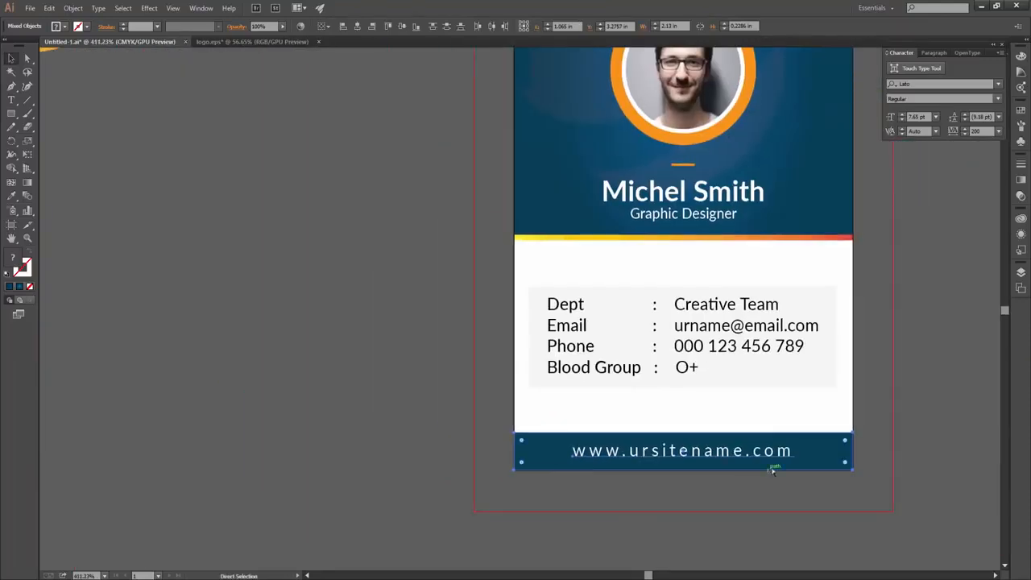
click(849, 410)
drag(848, 405, 538, 293)
key(Down)
key(Up)
click(796, 417)
Duplicate the artboard with all its artwork beside the original to start a second card side.
scroll(774, 345, down, 3)
drag(758, 324, 633, 348)
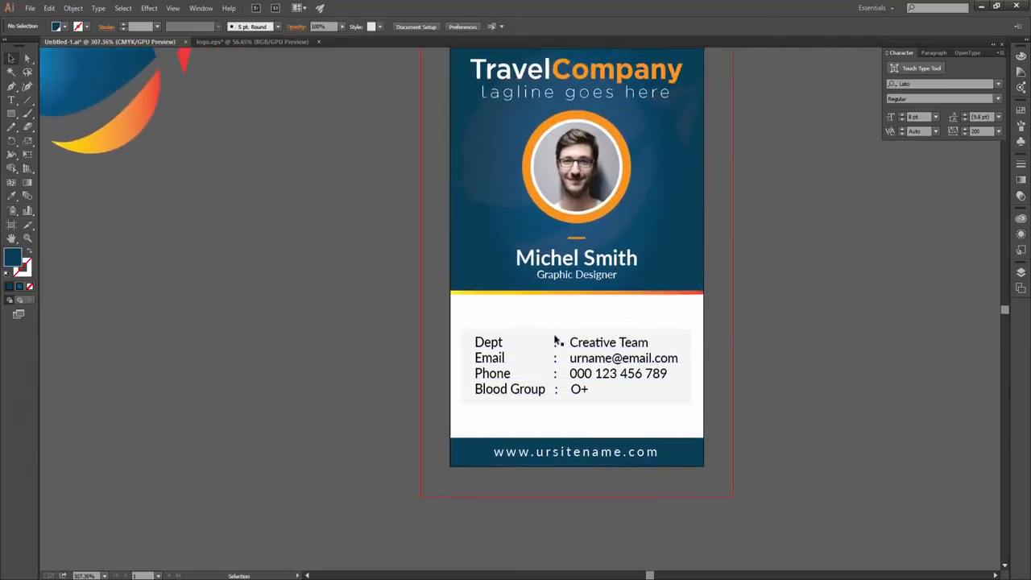
scroll(647, 341, down, 2)
drag(685, 334, 569, 330)
scroll(693, 353, down, 3)
drag(737, 385, 625, 382)
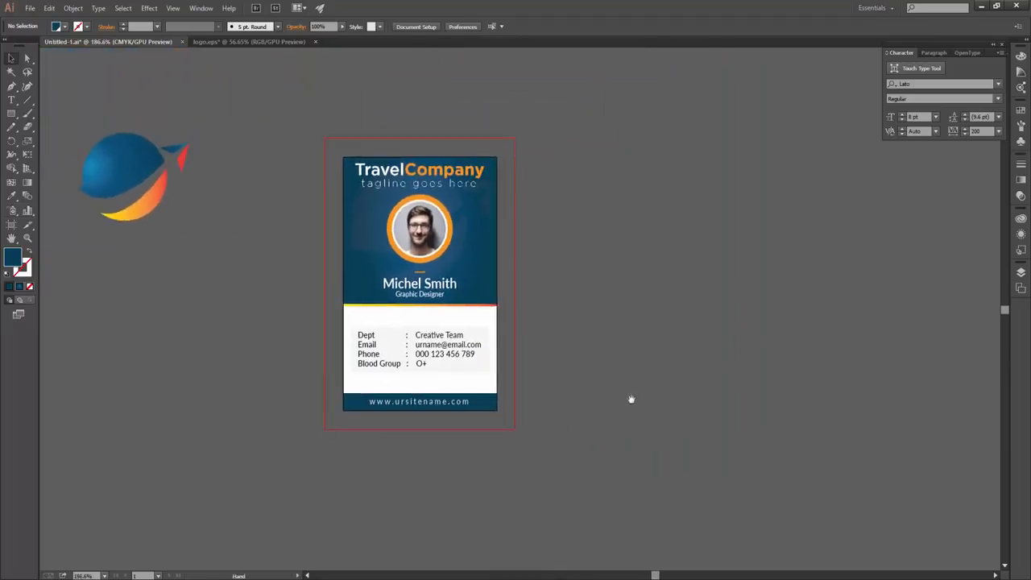
click(11, 228)
drag(383, 268, 639, 272)
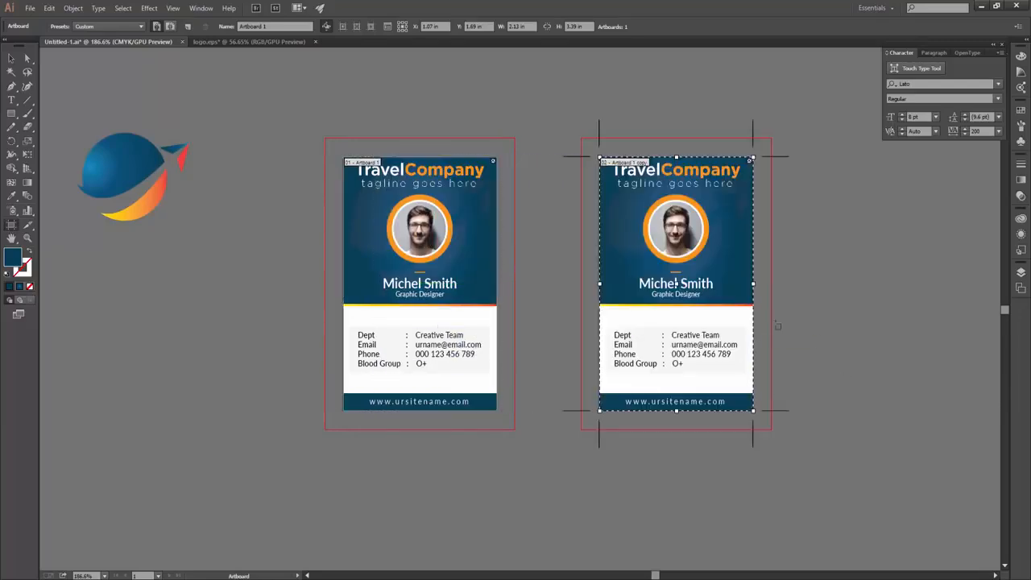
click(12, 58)
Delete the contact details text from the grey panel on the second card.
scroll(726, 240, up, 1)
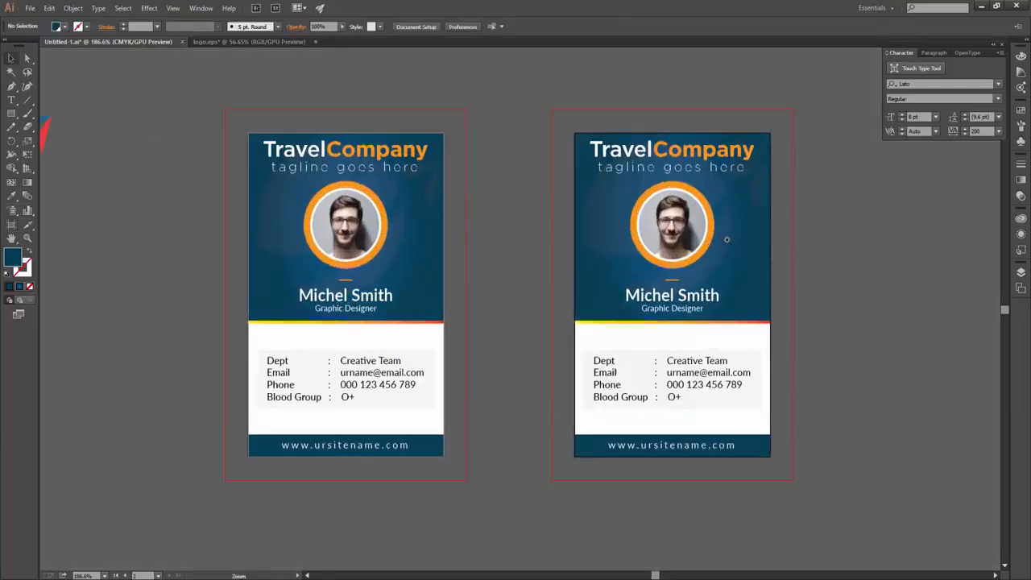
drag(703, 240, 676, 269)
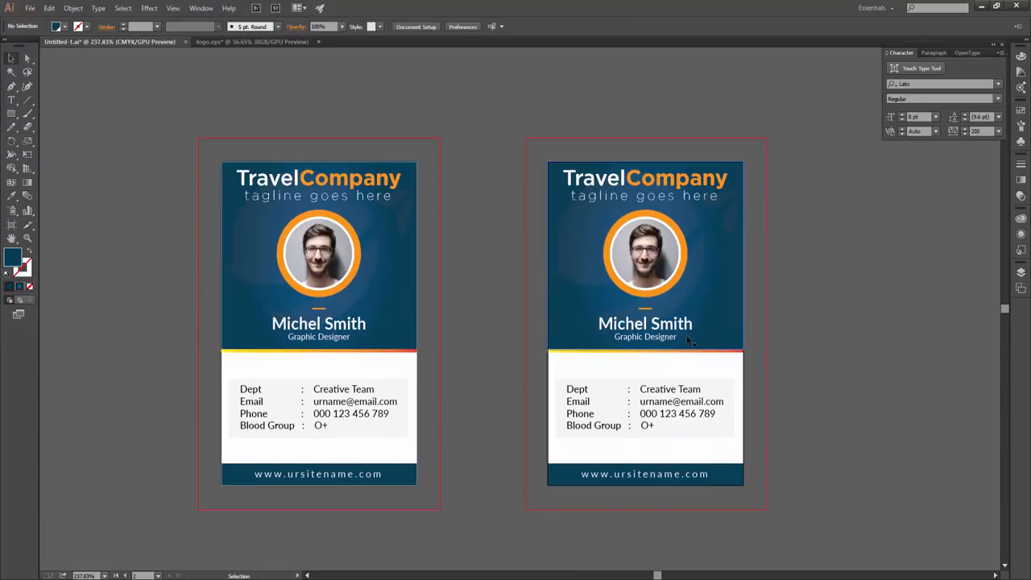
click(652, 415)
key(Delete)
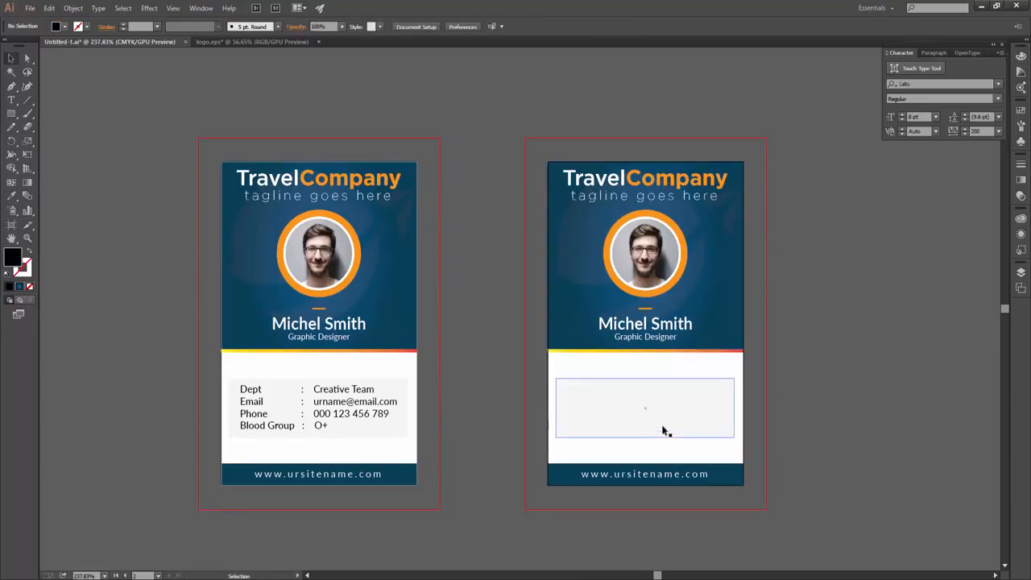
Place the signature image from the desktop into the document and move it off to the side of the second card.
click(635, 413)
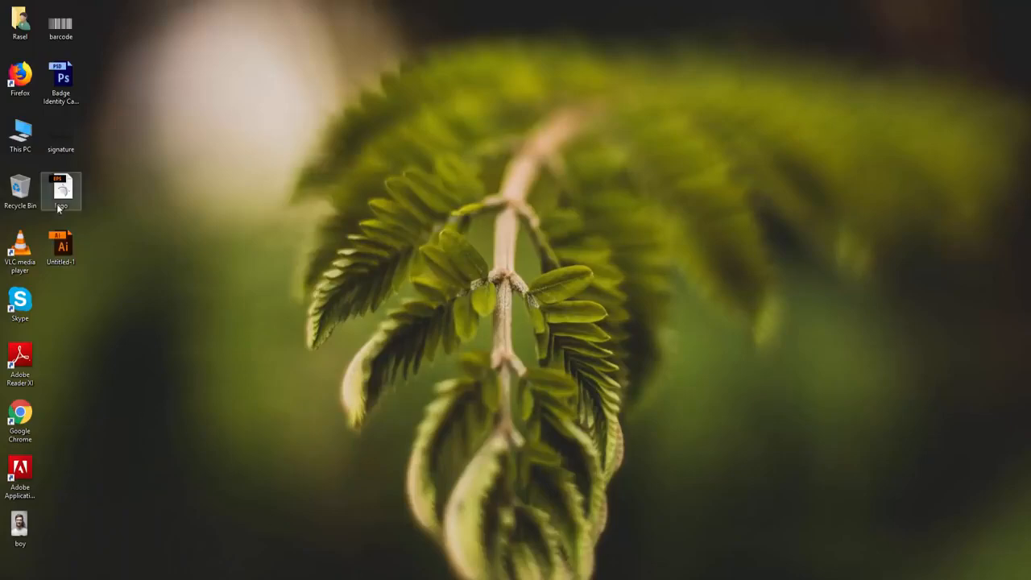
click(61, 136)
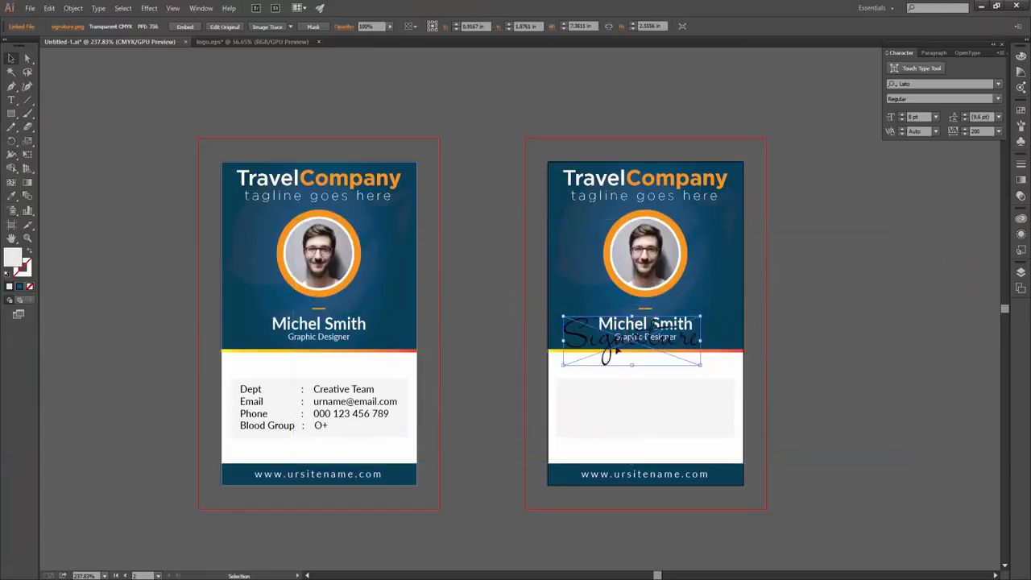
drag(629, 343, 808, 395)
Delete the portrait photo and its surrounding rings from the second card.
click(673, 278)
key(Delete)
click(646, 254)
key(Delete)
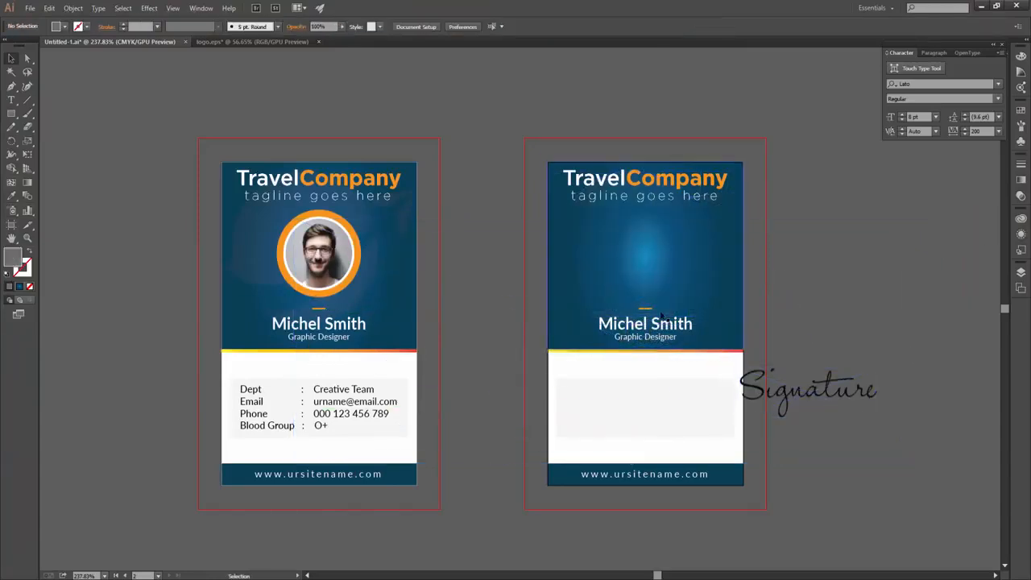
Remove the name, job title, orange dash, gradient divider line and logo text from the second card.
click(664, 324)
key(Delete)
click(646, 309)
key(Delete)
click(644, 350)
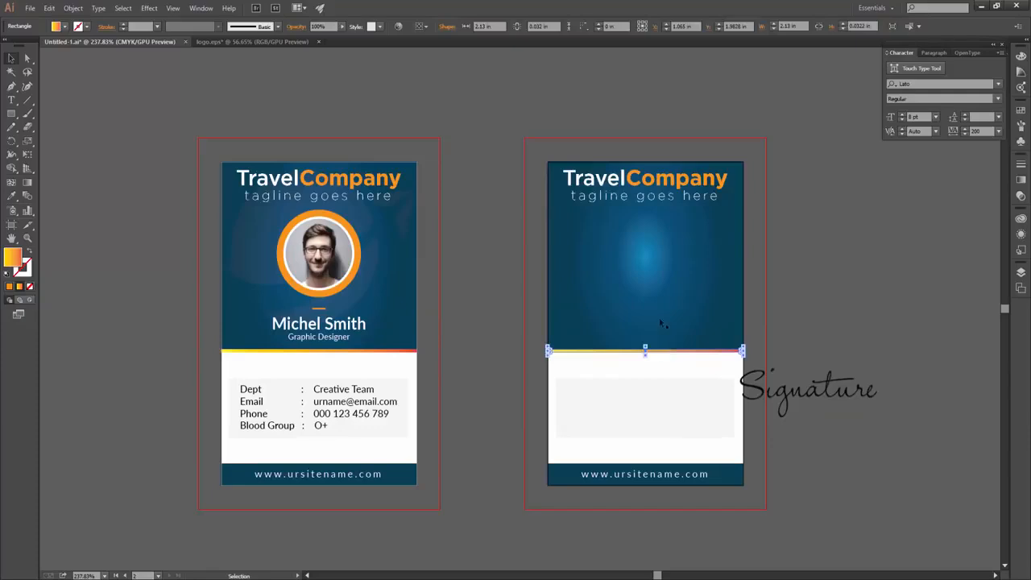
click(631, 196)
key(Delete)
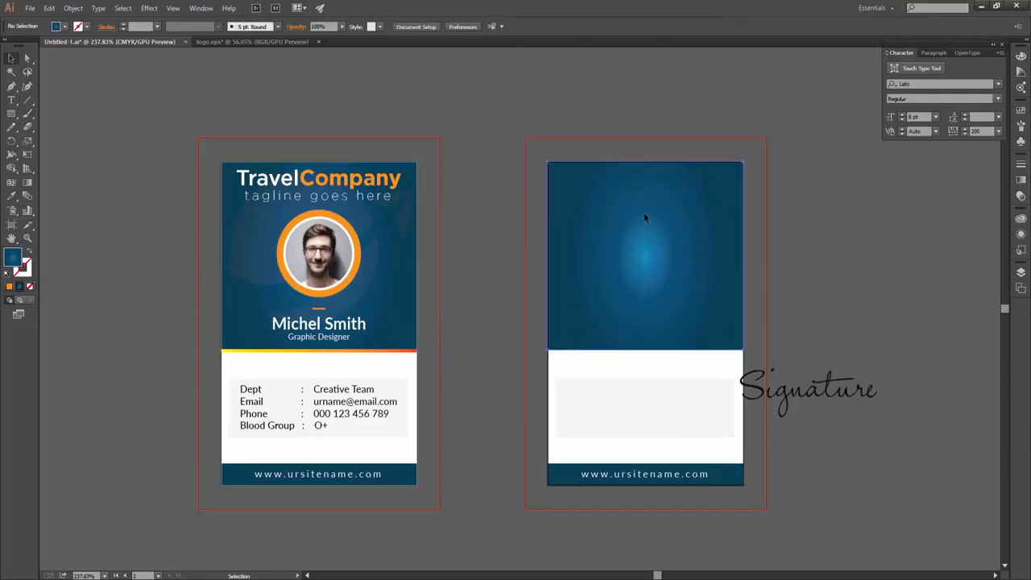
Bring the complete logo from logo.eps into the card document, shrink it beside the second card, and delete the stray globe emblem.
click(667, 316)
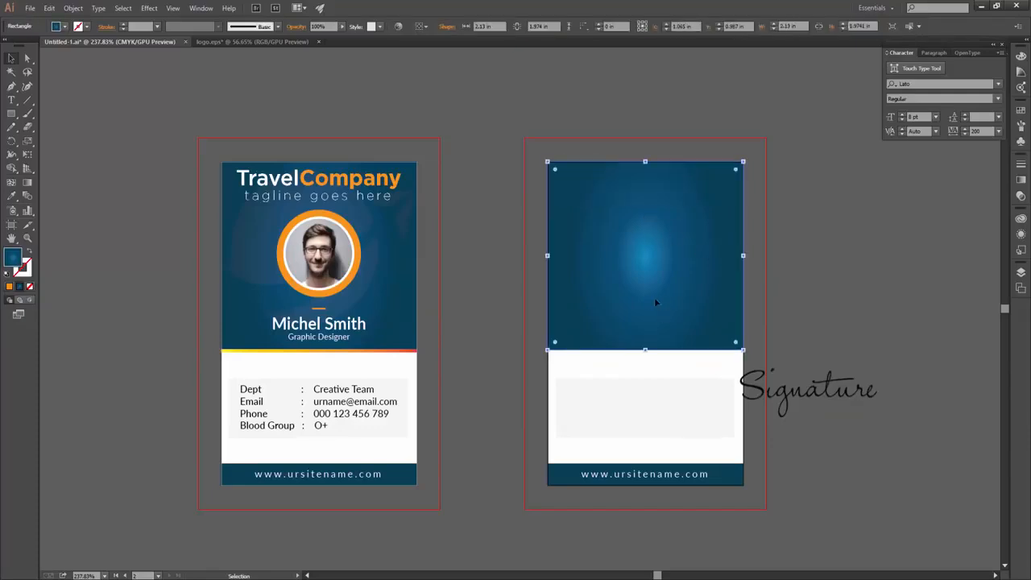
click(205, 41)
key(ctrl+z)
key(ctrl+x)
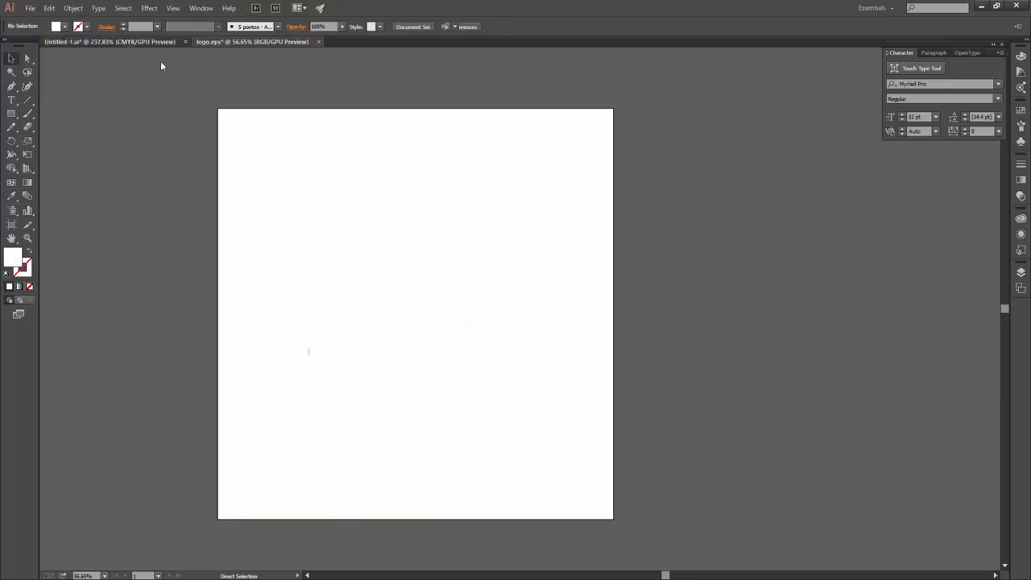
click(136, 44)
key(ctrl+v)
scroll(687, 264, down, 3)
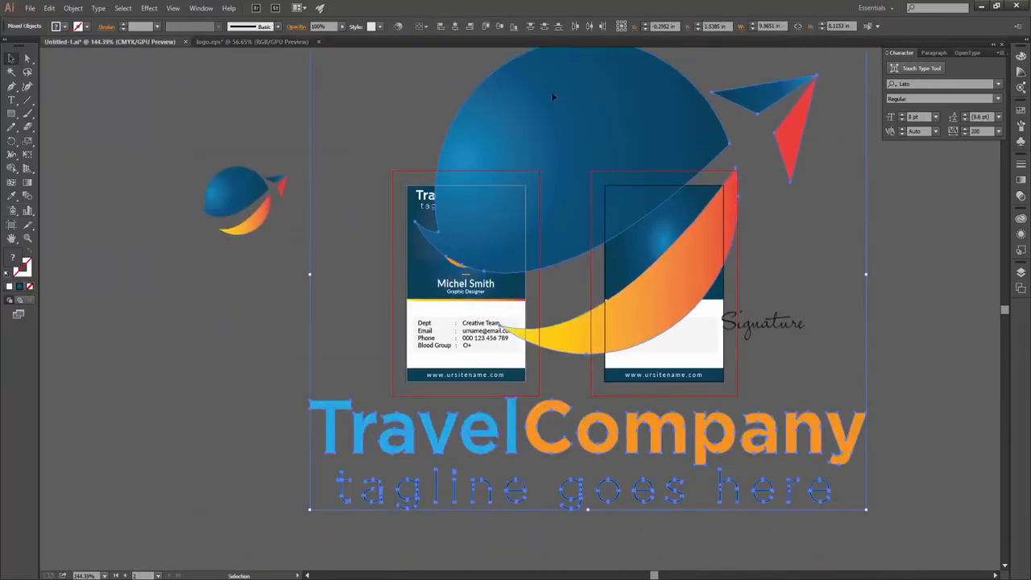
drag(553, 95, 490, 264)
drag(244, 220, 826, 247)
drag(150, 95, 326, 262)
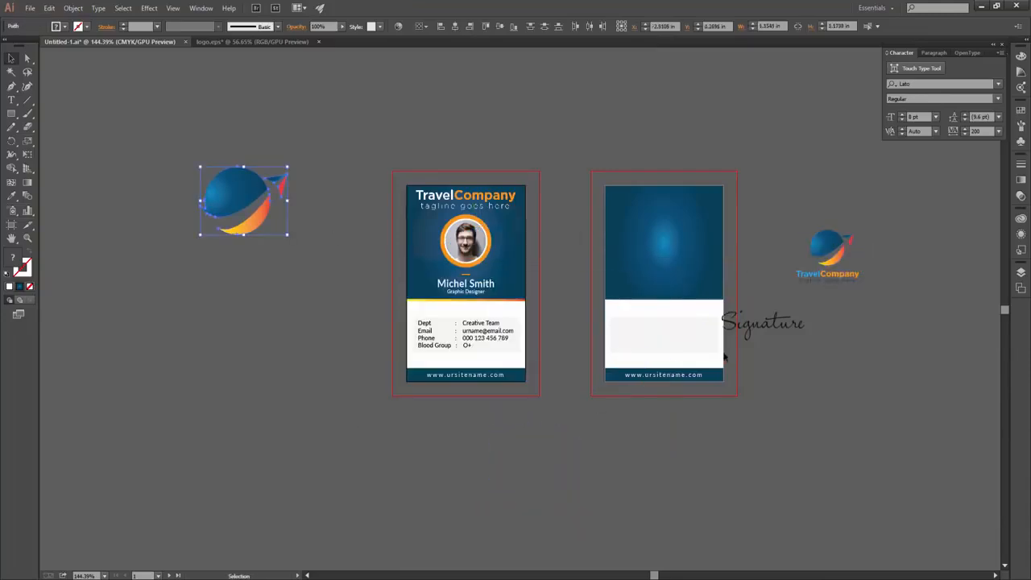
key(Delete)
Delete the grey panel on the second card and centre the signature in its white area.
drag(584, 240, 709, 245)
drag(757, 403, 608, 395)
click(607, 394)
key(Delete)
drag(817, 403, 614, 410)
mouse_move(682, 388)
mouse_down()
mouse_move(629, 404)
mouse_move(611, 428)
mouse_move(660, 408)
mouse_up()
key(ctrl+shift+a)
drag(599, 299, 845, 503)
click(927, 259)
drag(913, 371, 866, 437)
key(ctrl+z)
key(ctrl+z)
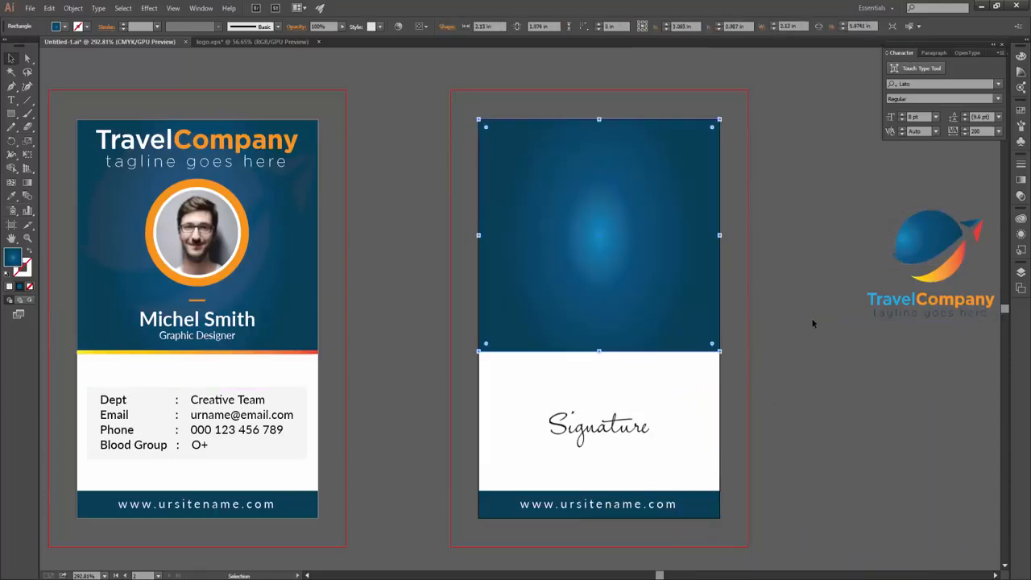
Shorten the second card's blue rectangle to about 1.42 in high and remove the middle stop from its radial gradient.
drag(600, 351, 599, 285)
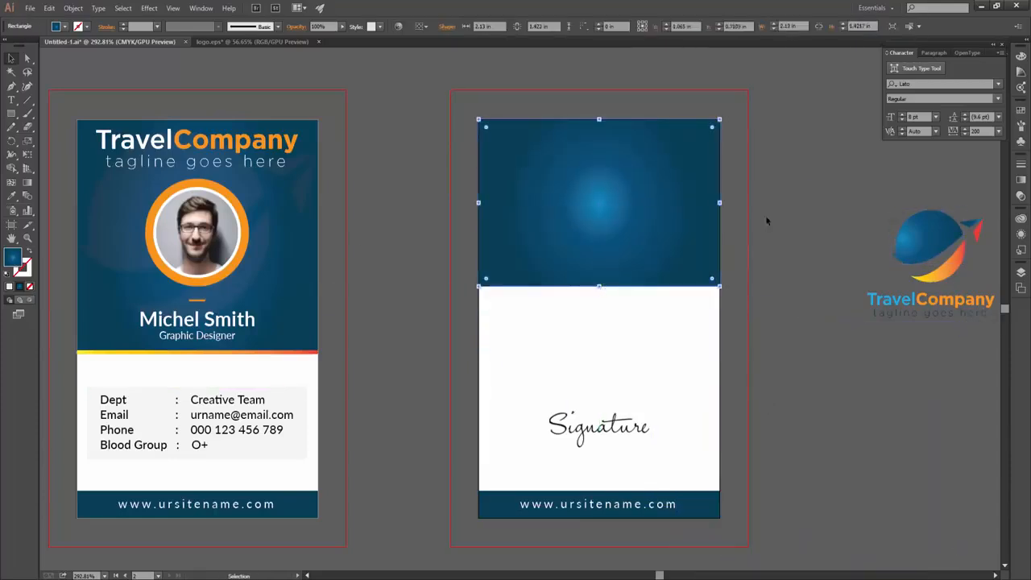
click(1021, 179)
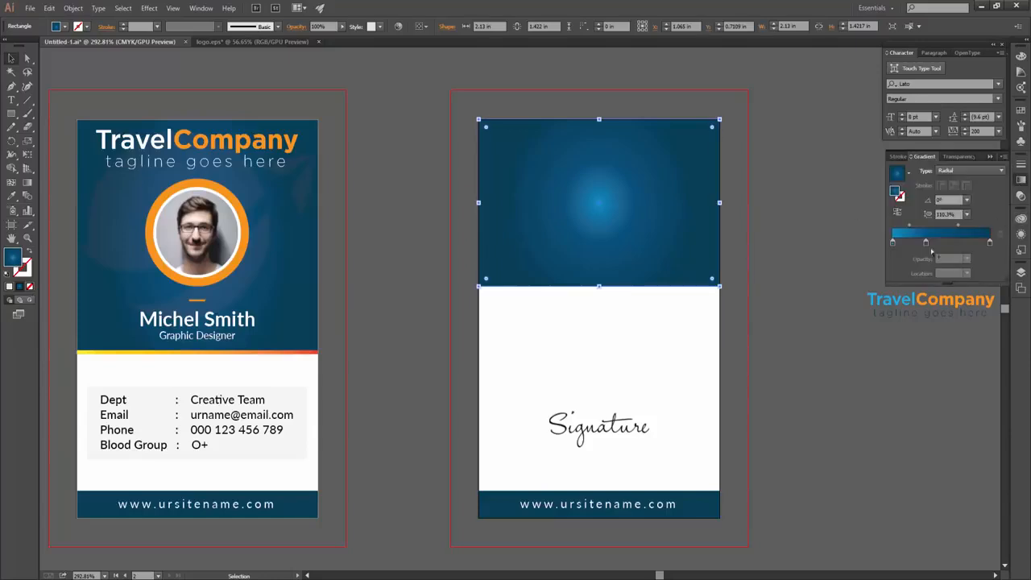
drag(928, 243, 929, 259)
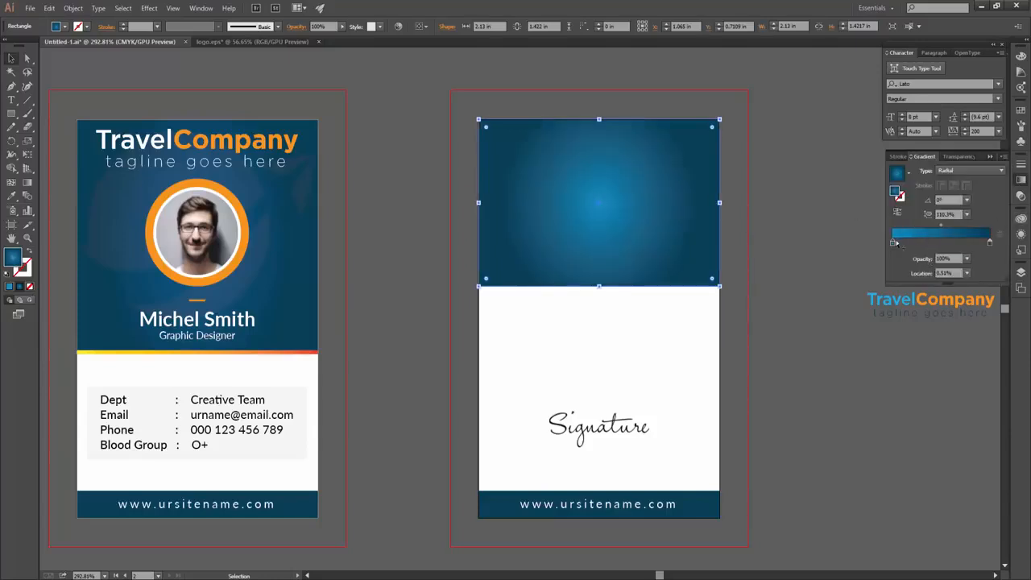
Recolour the rectangle's inner gradient stop with the dark navy swatch to match the outer stop.
double_click(893, 243)
click(852, 284)
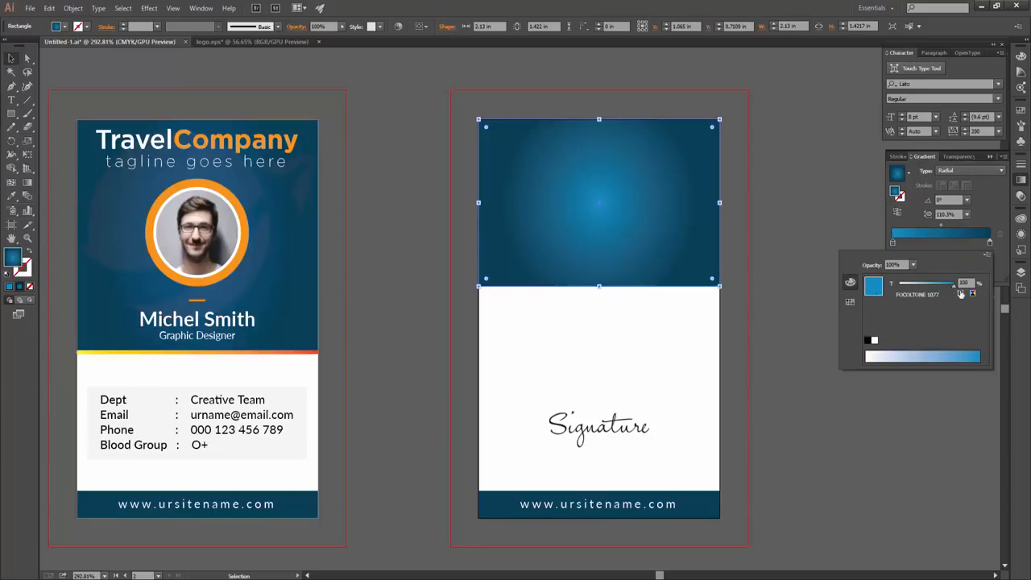
click(851, 301)
click(949, 295)
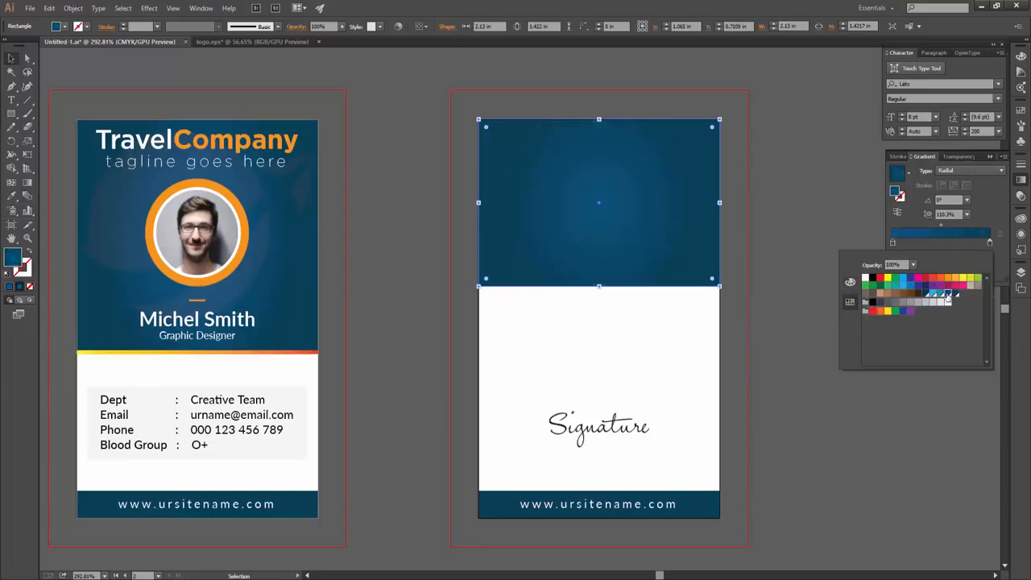
click(955, 295)
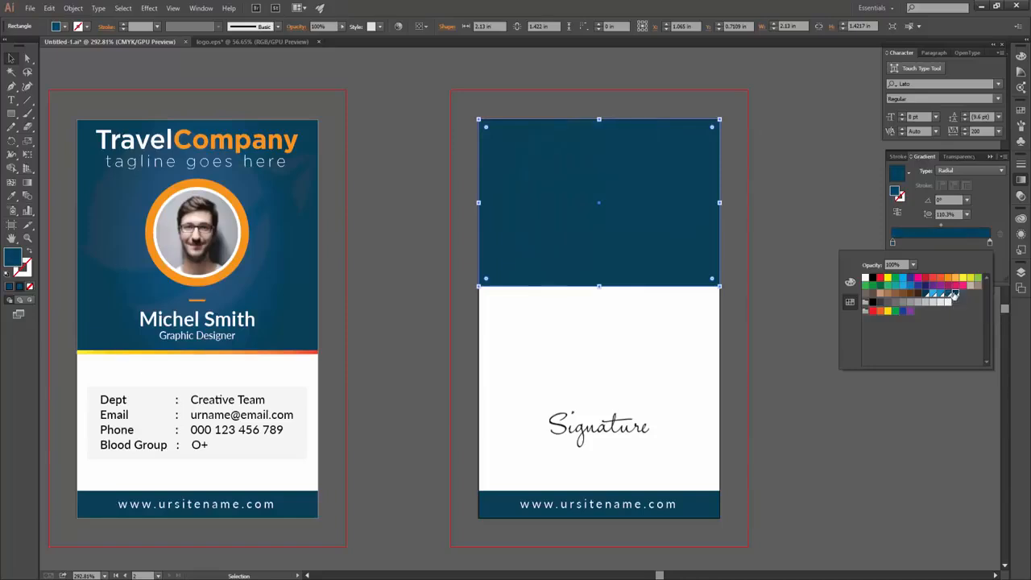
click(941, 295)
click(851, 283)
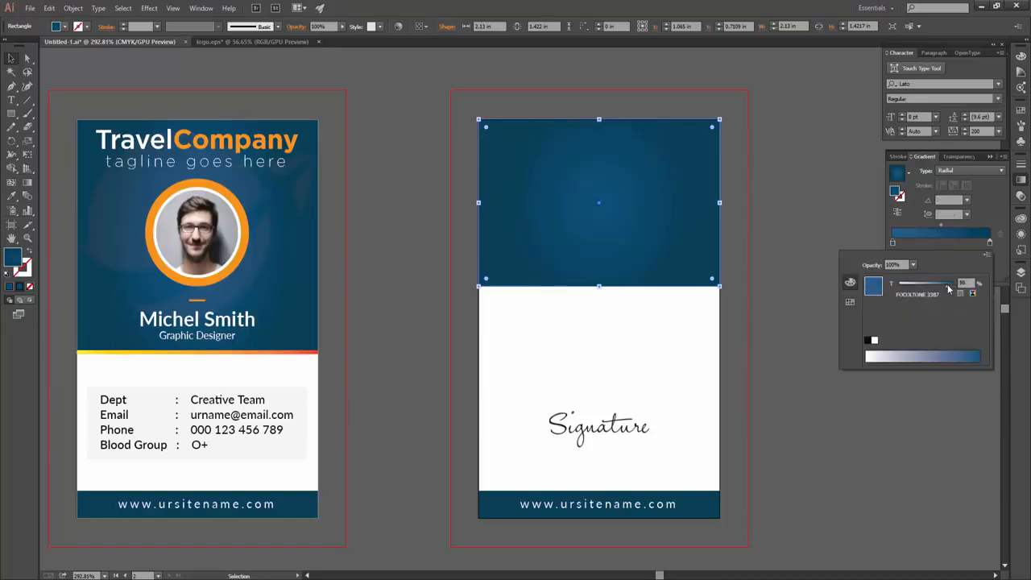
click(851, 302)
click(956, 295)
click(851, 283)
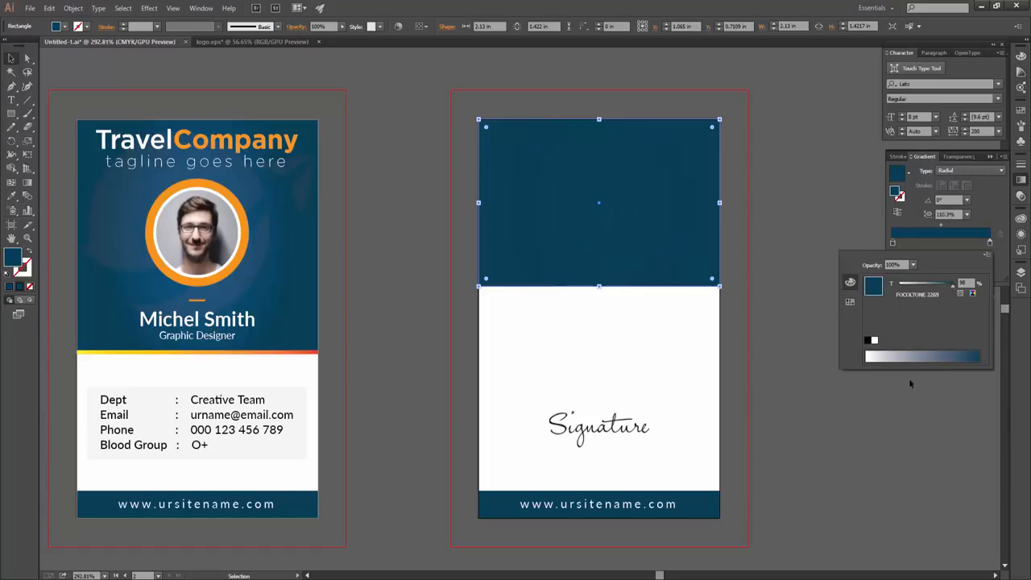
click(323, 299)
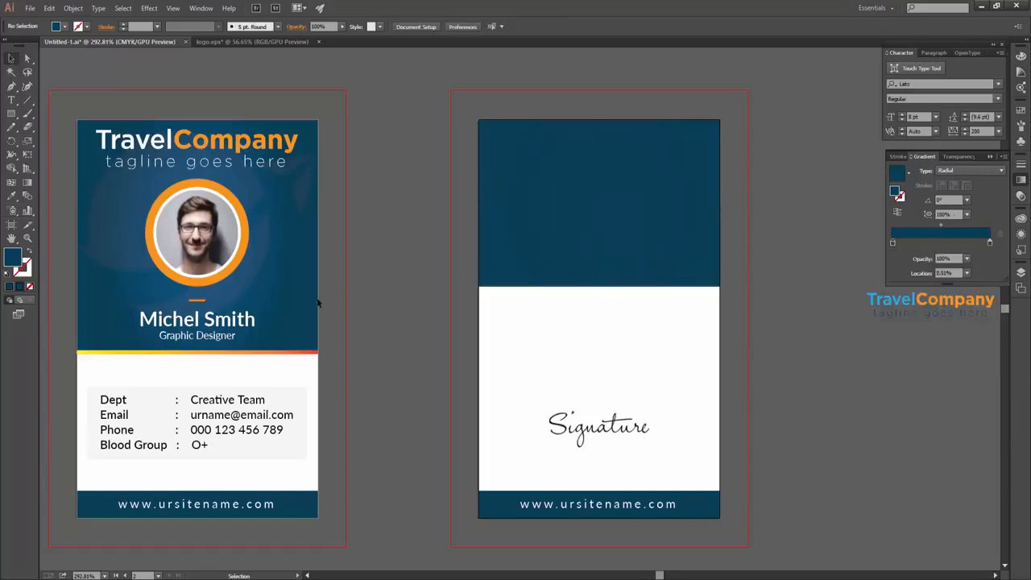
Draw a circle about 0.06 in across near the upper-left corner of the second card's blue area and fill it orange.
key(t)
drag(12, 113, 38, 144)
drag(508, 151, 500, 143)
key(v)
click(436, 208)
click(503, 146)
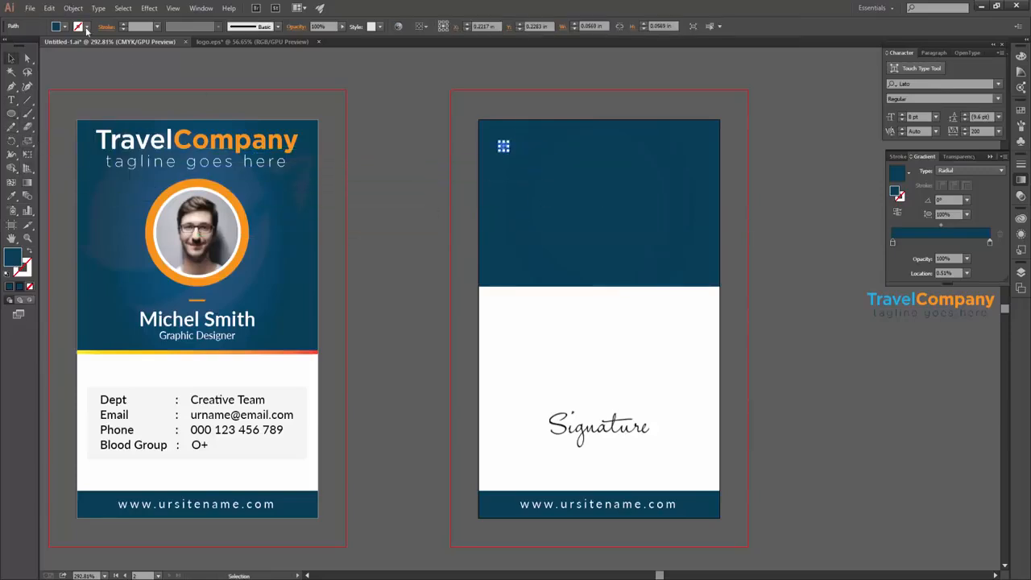
click(58, 27)
click(105, 44)
click(442, 275)
click(465, 214)
drag(514, 151, 544, 143)
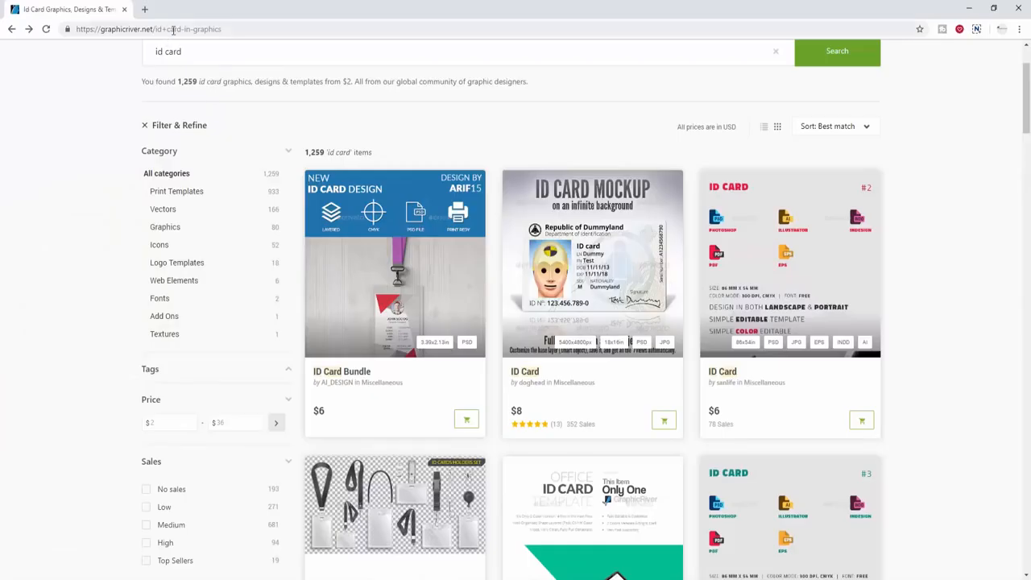
Switch to the browser, open lipsum.com and copy the start of the "What is Lorem Ipsum?" text up to "since the 1500s,".
click(173, 29)
text(lore)
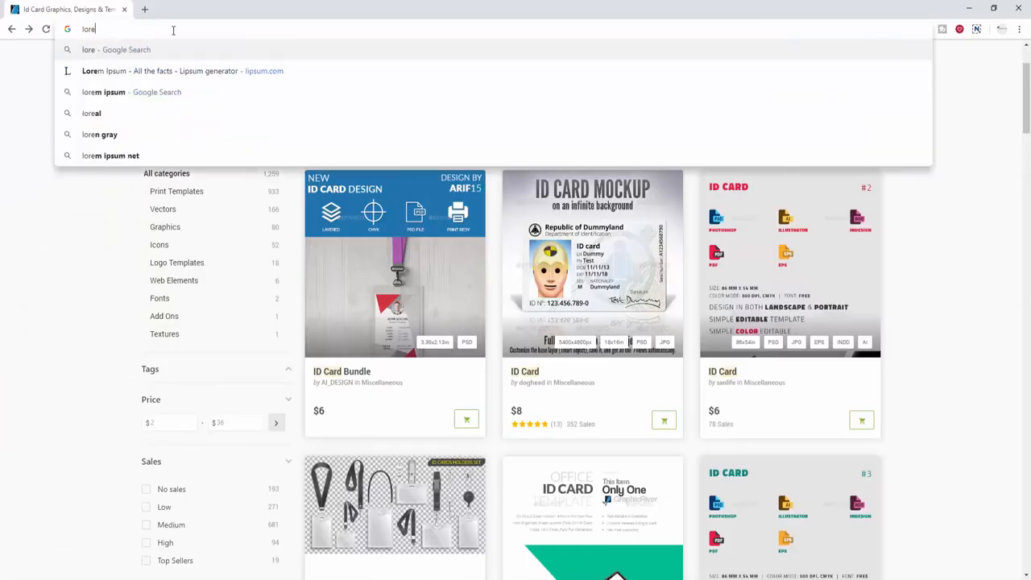
key(Down)
key(Return)
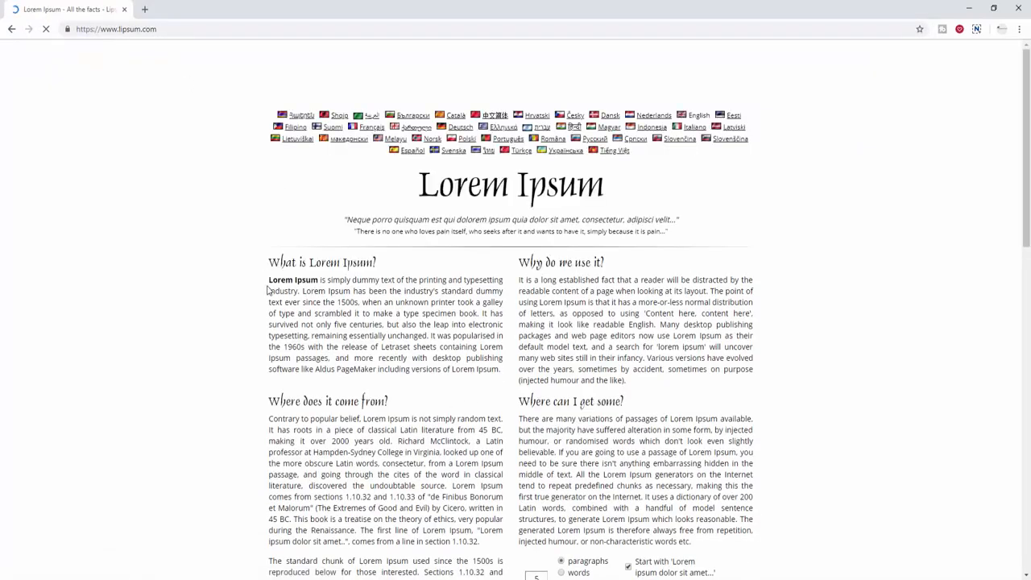
drag(268, 282, 367, 305)
key(ctrl+c)
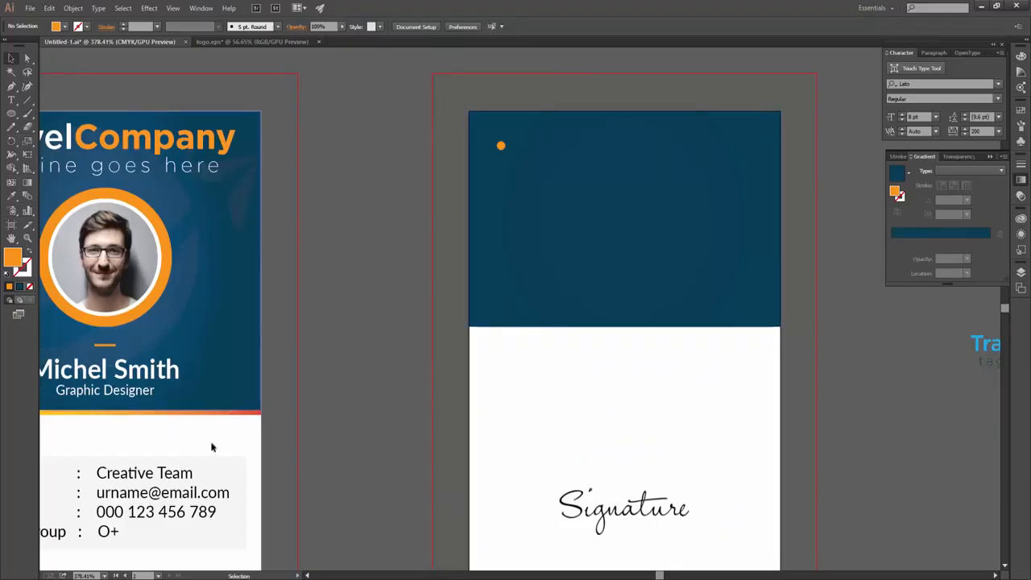
key(t)
click(403, 274)
key(ctrl+v)
key(ctrl+a)
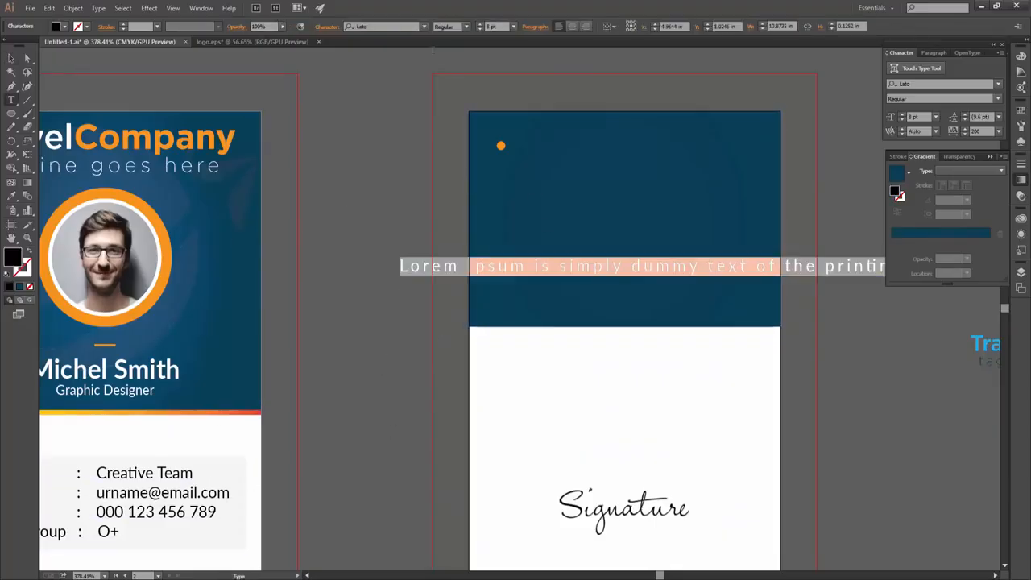
click(467, 26)
click(495, 26)
drag(504, 27, 407, 24)
text(6)
key(Return)
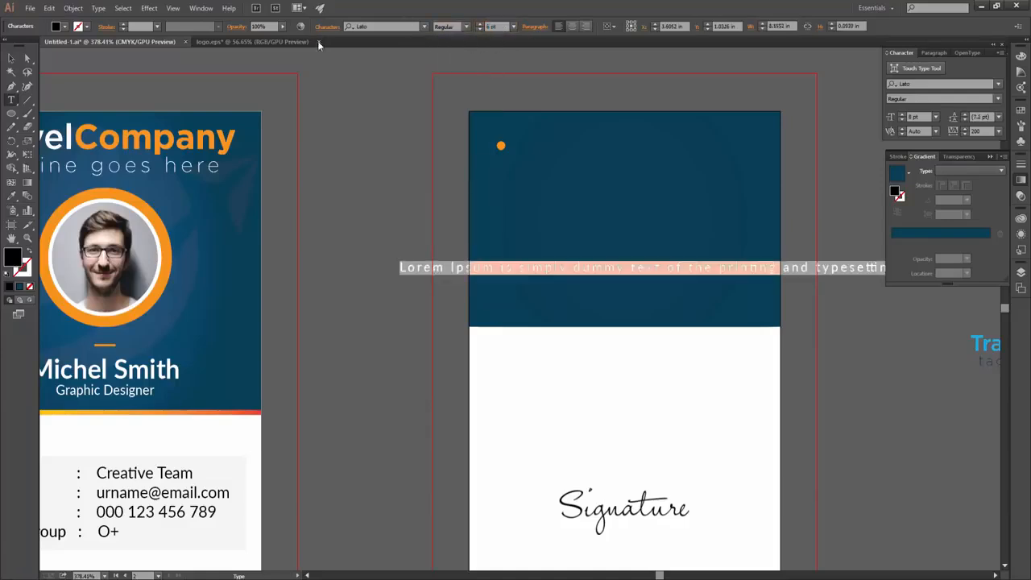
click(10, 59)
key(Delete)
Paste the copied Lorem Ipsum into a text frame about 1.92 in wide, set tracking to 10 and justify with the last line left.
click(11, 100)
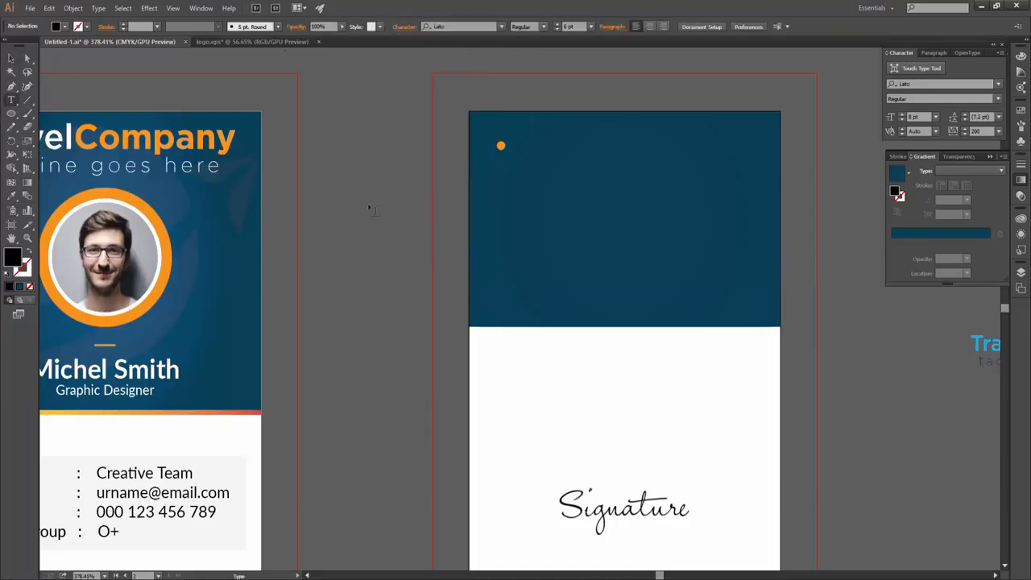
drag(324, 186, 604, 268)
text(Lorem Ipsum is simply dummy text of the printing and typesetting industry. Lorem Ipsum has been the industry's standard dummy text ever since the 1500s.)
key(ctrl+a)
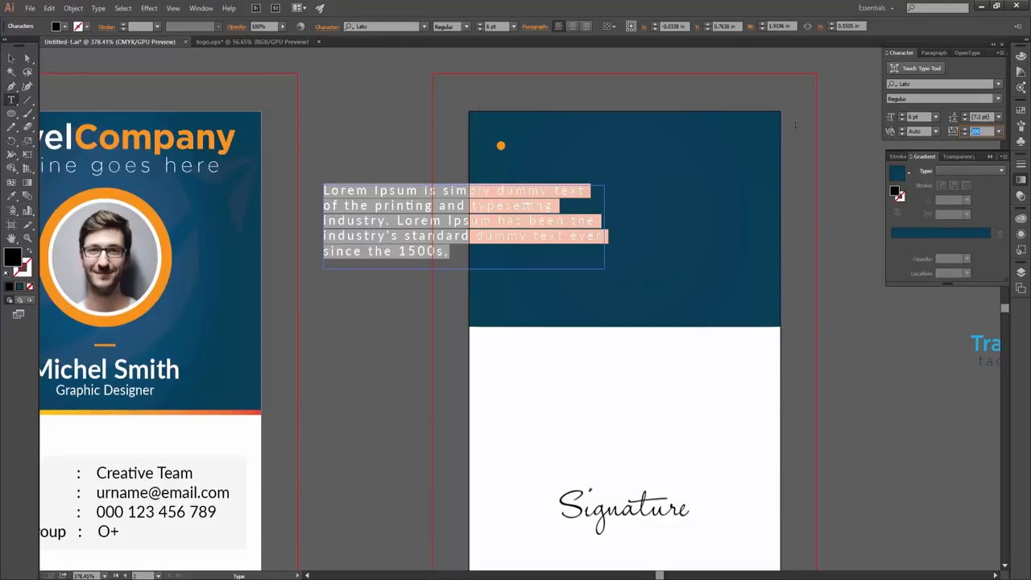
key(Return)
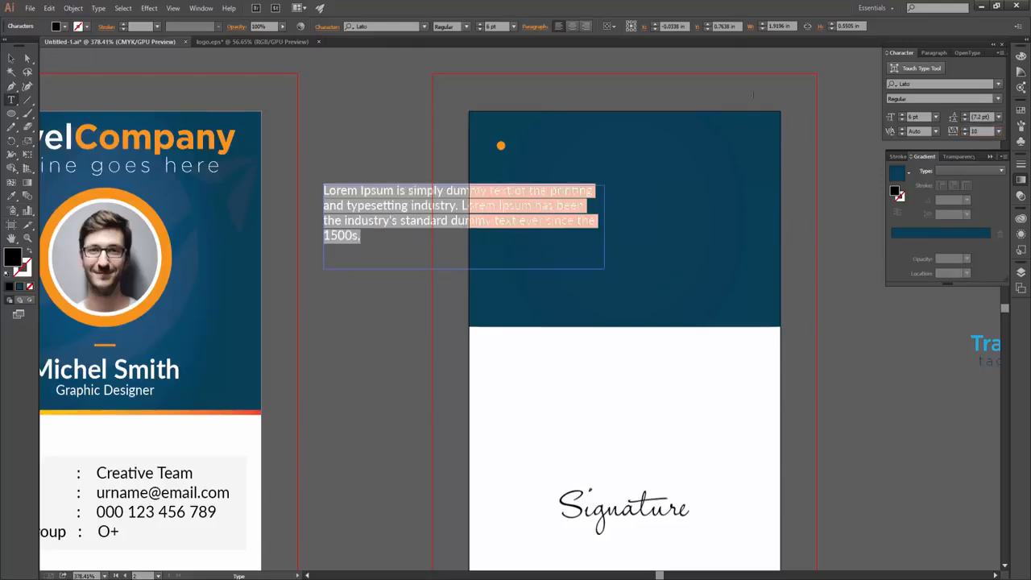
click(933, 52)
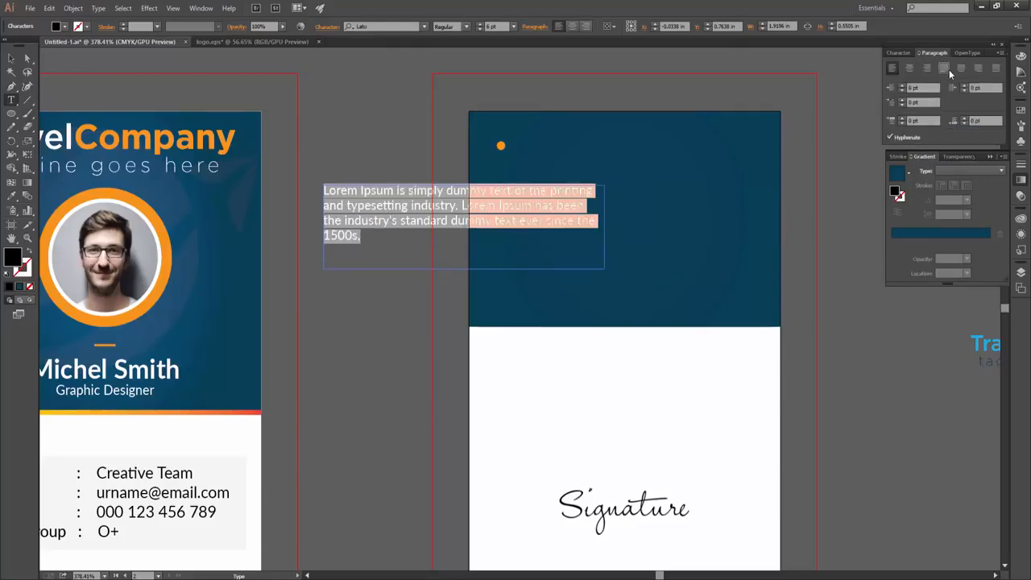
click(944, 68)
click(11, 55)
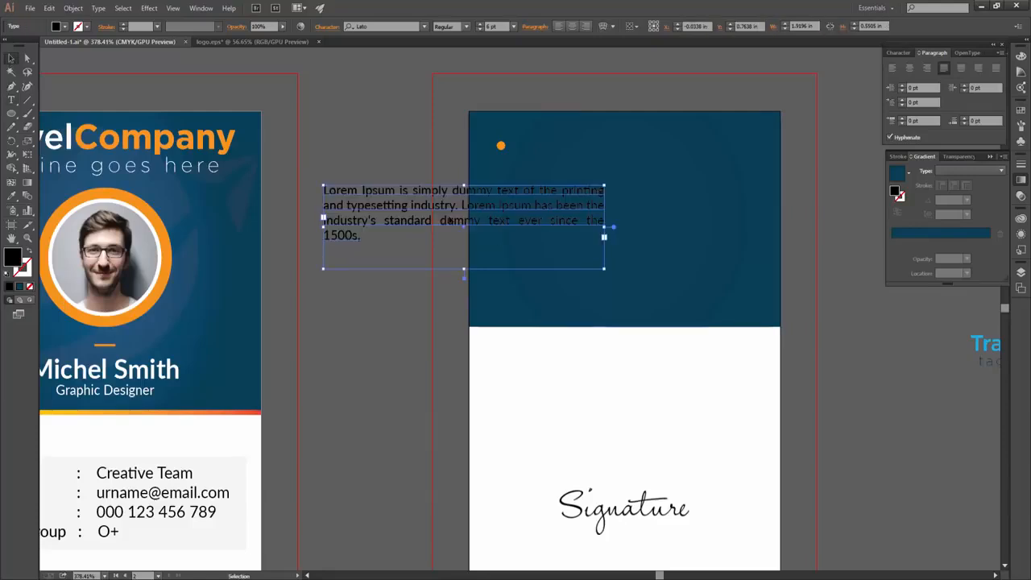
Colour the paragraph white, narrow its frame to about 1.69 in and place it on the blue area below the orange dot.
click(553, 421)
key(v)
drag(604, 185, 588, 190)
drag(438, 212, 604, 181)
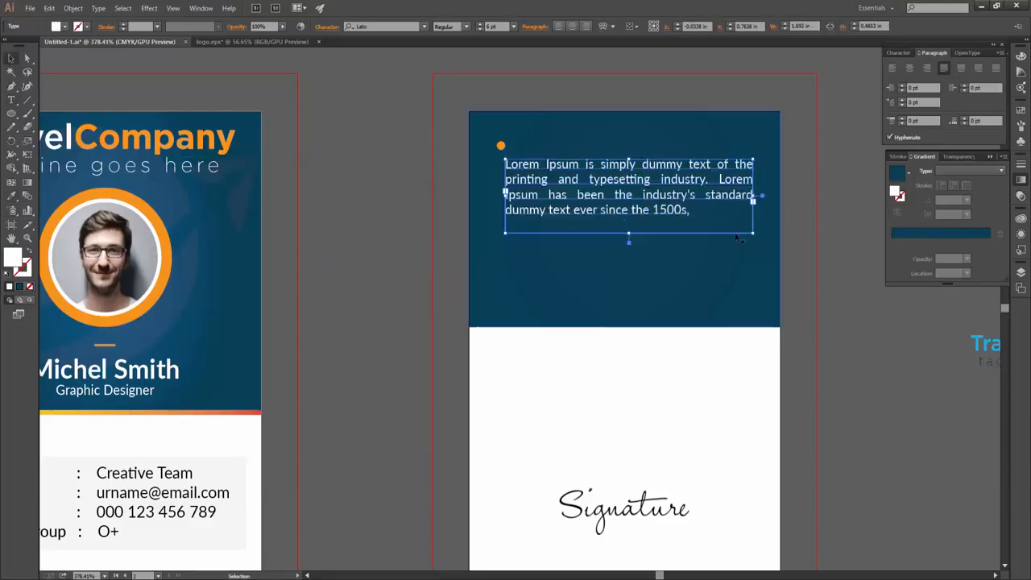
Nudge the orange dot left, closer to the card's edge.
click(500, 145)
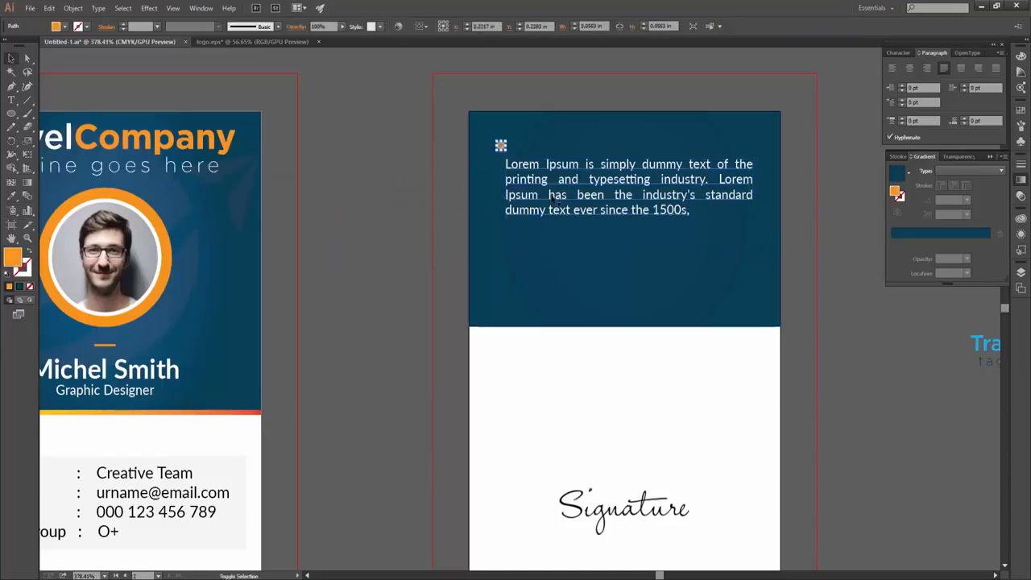
key(Right)
key(Right)
click(403, 235)
Set the paragraph to 5 pt, widen its frame to about 1.77 in and align its first line with the orange dot.
click(562, 191)
click(535, 171)
text(5)
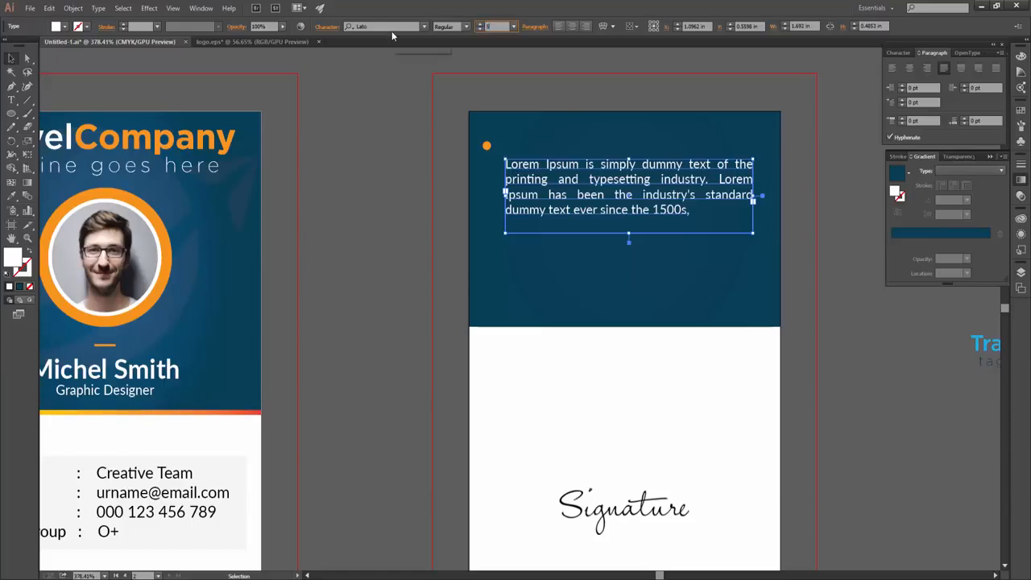
key(Return)
drag(761, 202, 768, 198)
drag(653, 184, 633, 167)
click(801, 314)
Duplicate the orange dot and its paragraph twice down the blue area to make three bullet points.
click(521, 159)
shift+click(487, 146)
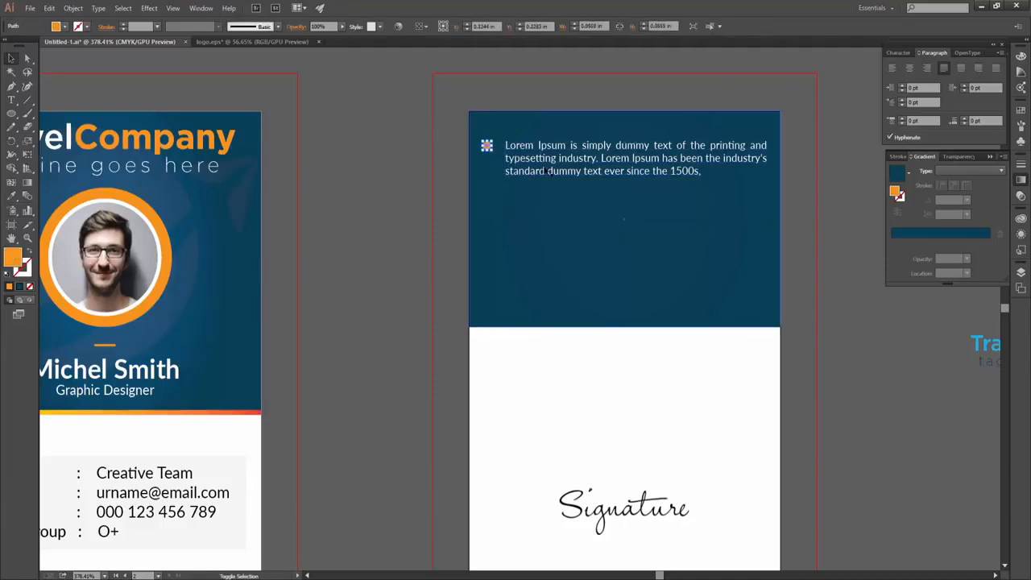
drag(545, 152, 583, 246)
scroll(739, 266, right, 1)
Nudge the second bullet's dot and paragraph down to widen the gap below the first bullet.
click(596, 208)
shift+click(423, 193)
key(Down)
key(Down)
key(Down)
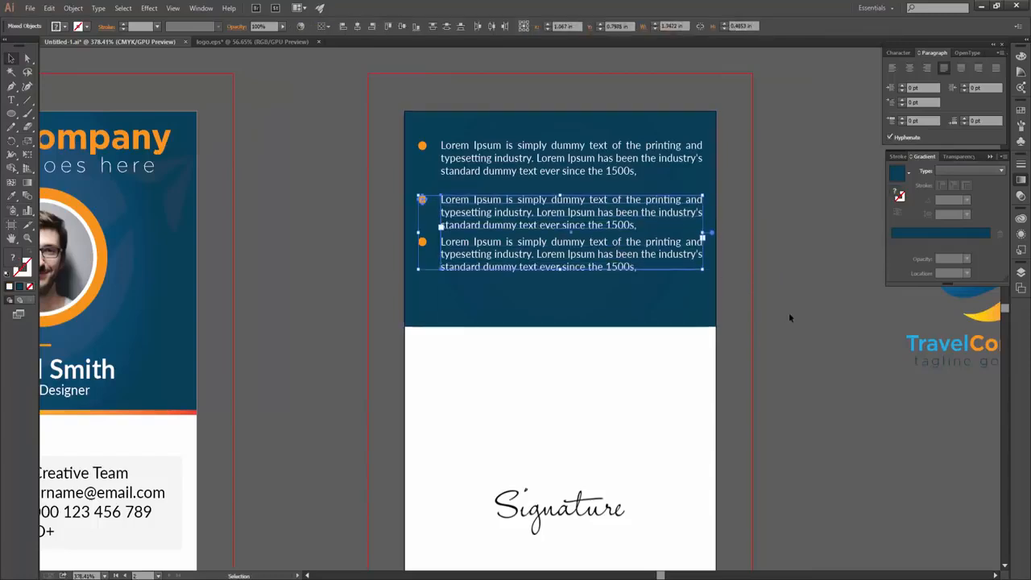
Nudge the third bullet's dot and paragraph down toward the lower edge of the blue area.
click(568, 256)
shift+click(422, 242)
key(Down)
key(Down)
key(Down)
key(Down)
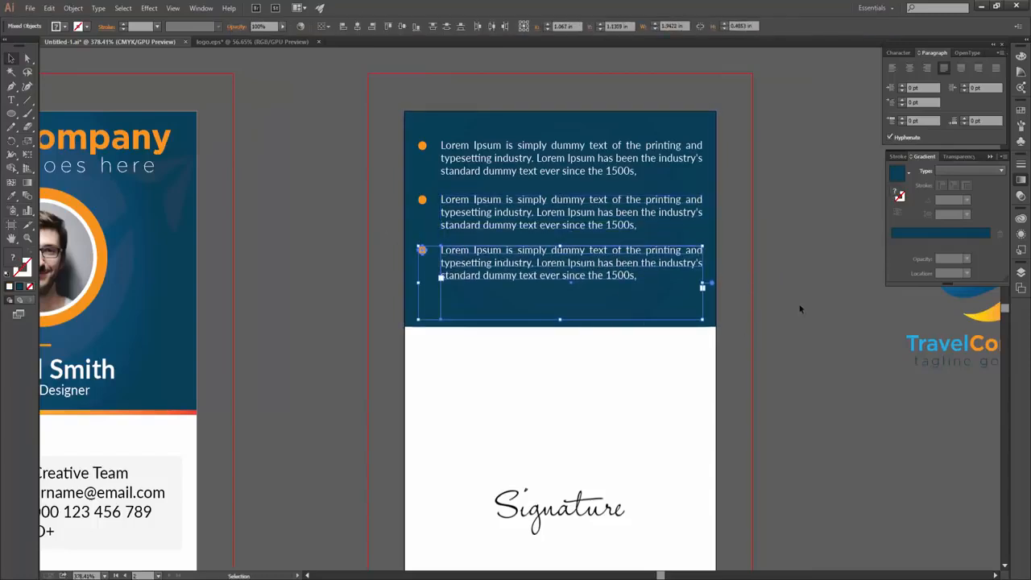
click(800, 303)
click(465, 266)
shift+click(422, 250)
key(Down)
key(Down)
key(Down)
key(Down)
Shift the second bullet's orange dot and paragraph further down, away from the first bullet.
click(460, 215)
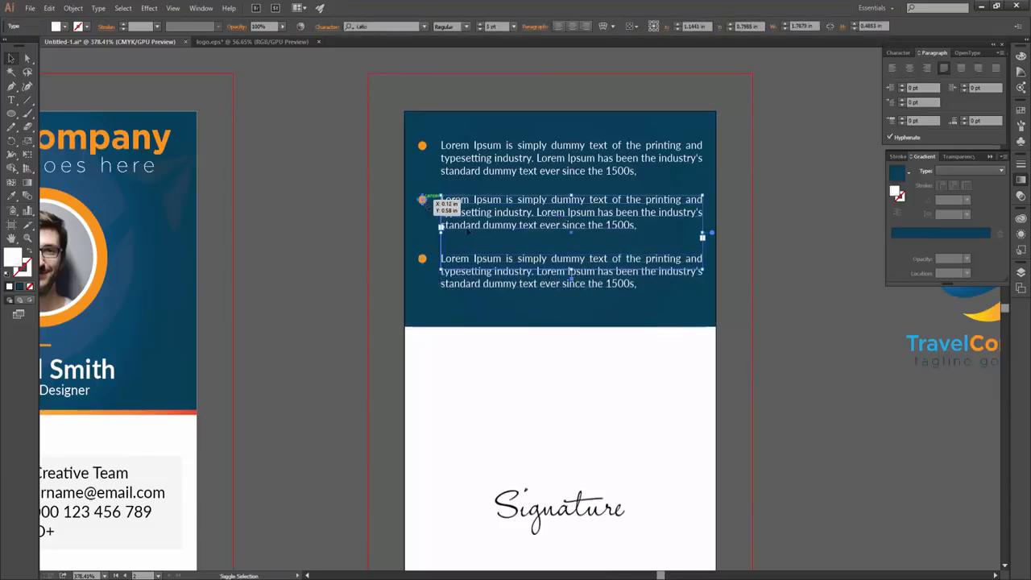
shift+click(422, 200)
key(Down)
key(Down)
key(Down)
key(Down)
key(Down)
Shift the third bullet's orange dot and paragraph further down to match the spacing between the first two bullets.
click(453, 274)
shift+click(422, 259)
key(Down)
key(Down)
key(Down)
key(Down)
key(Down)
key(Down)
key(Down)
key(Down)
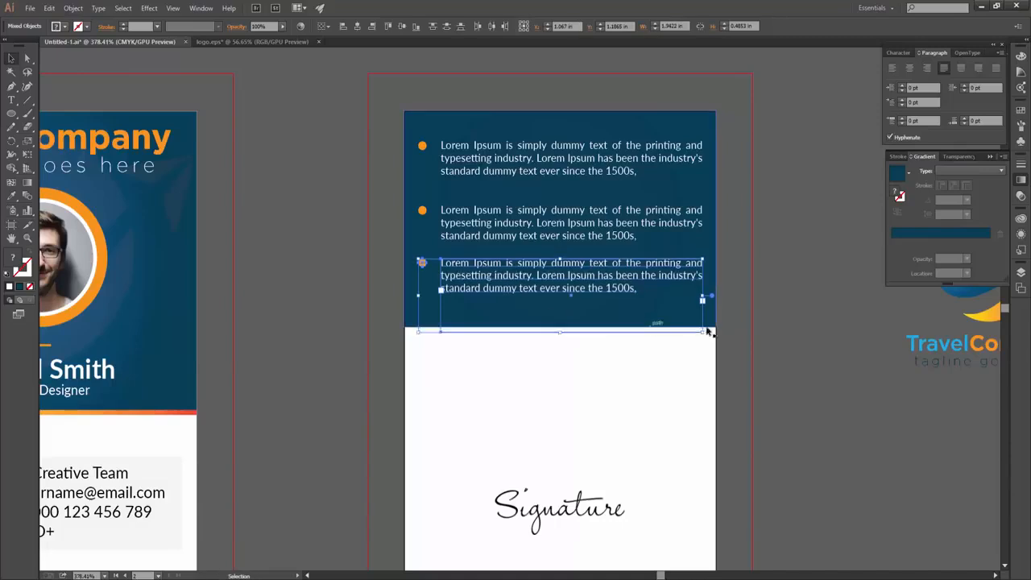
click(806, 337)
Copy the short orange dash from under the front card's photo and place it centred between the first and second bullets.
click(574, 300)
drag(609, 259, 626, 265)
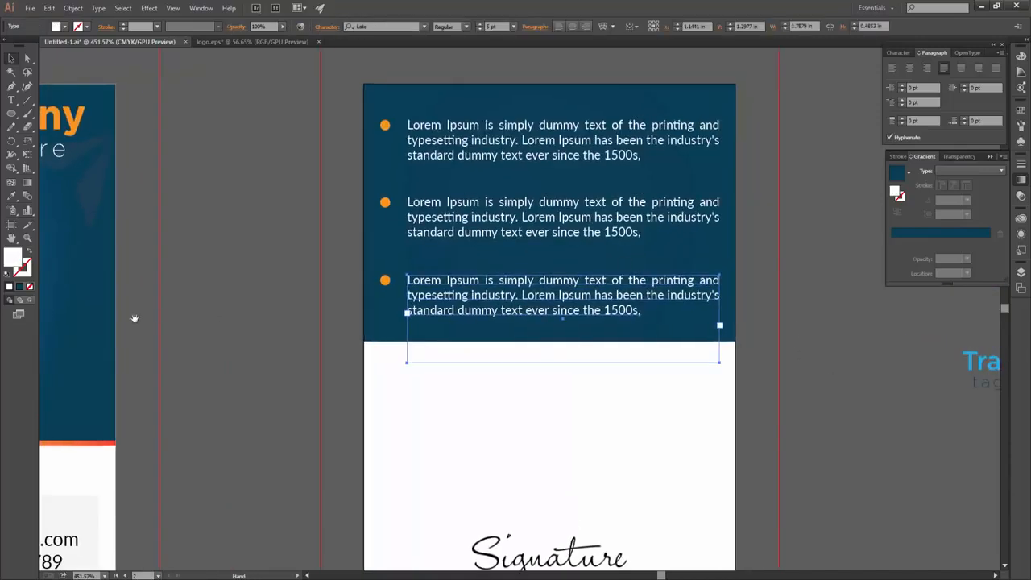
drag(315, 318, 269, 315)
drag(221, 364, 300, 363)
drag(111, 348, 573, 213)
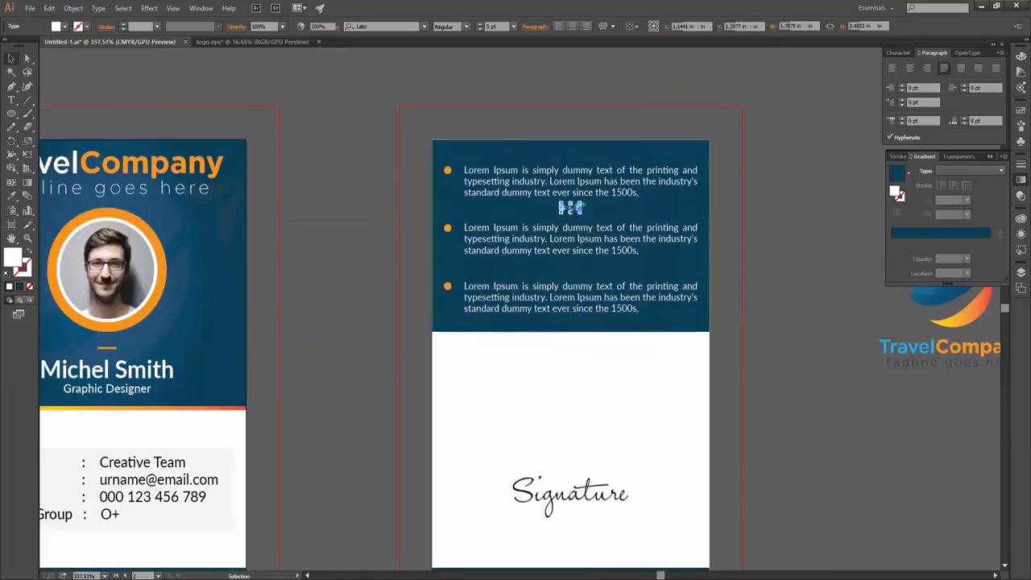
click(788, 274)
click(587, 216)
key(a)
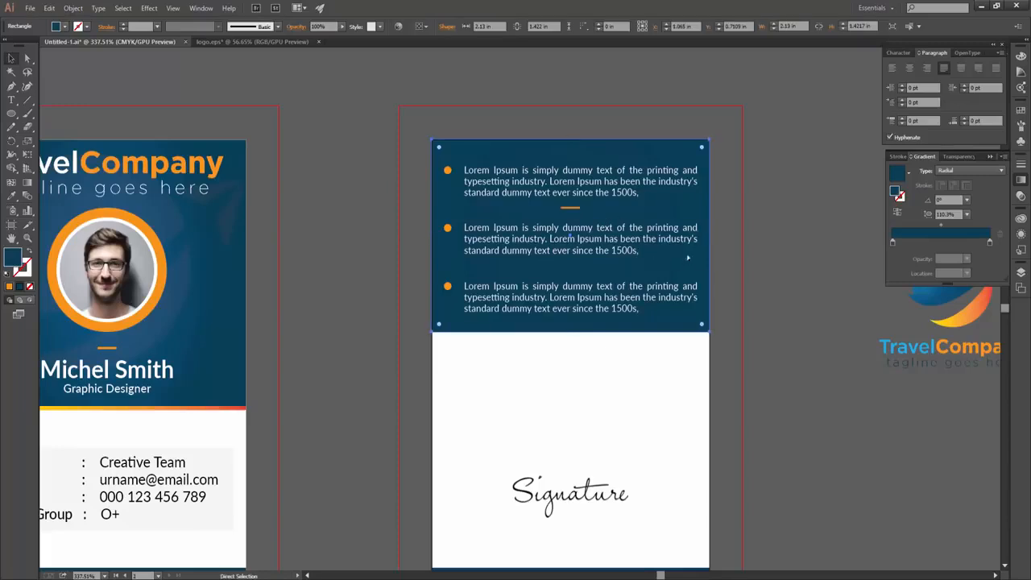
key(v)
click(572, 208)
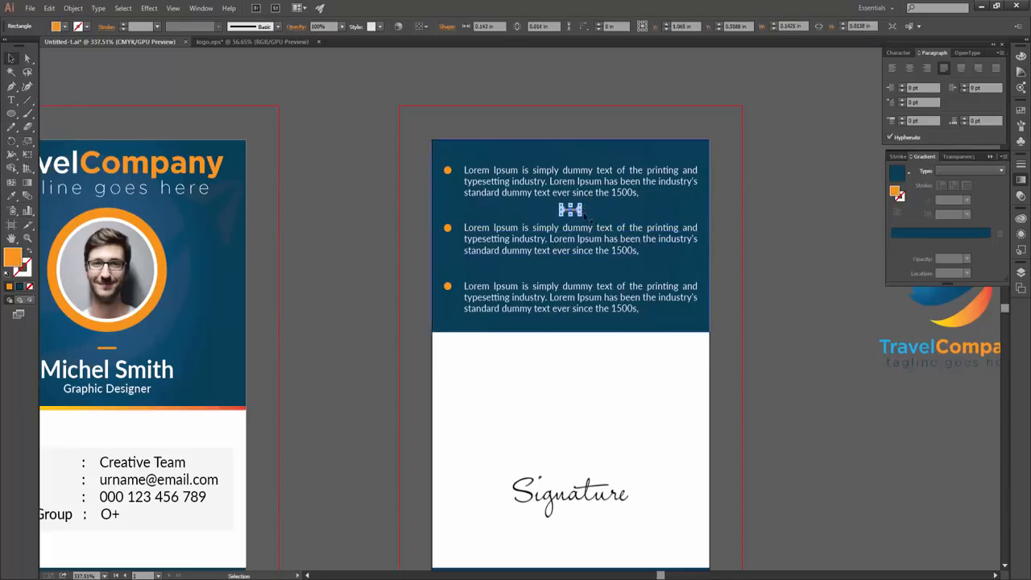
click(582, 215)
Duplicate the orange dash straight down into the gap between the second and third bullets.
drag(574, 210, 576, 270)
click(747, 324)
key(a)
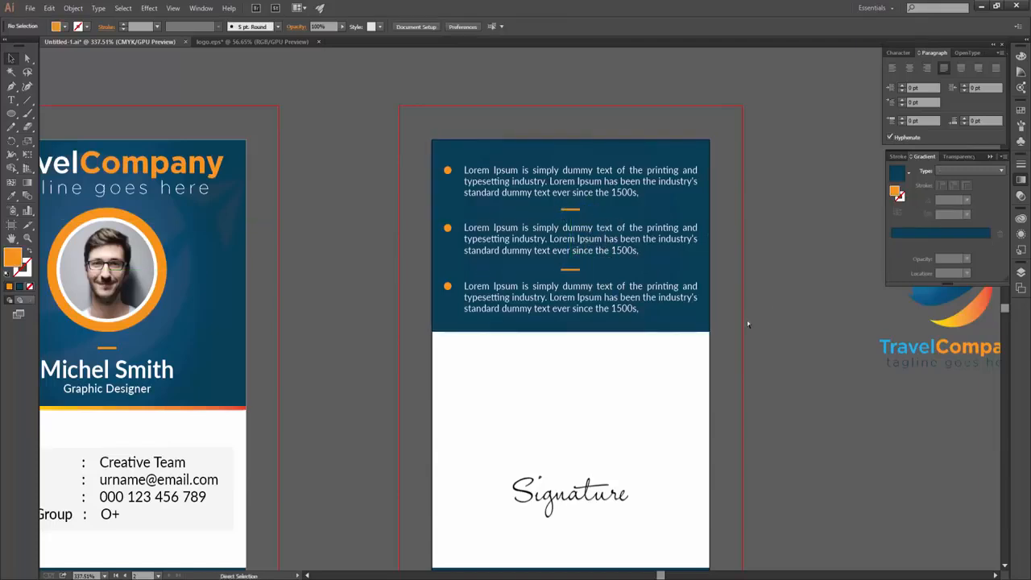
key(v)
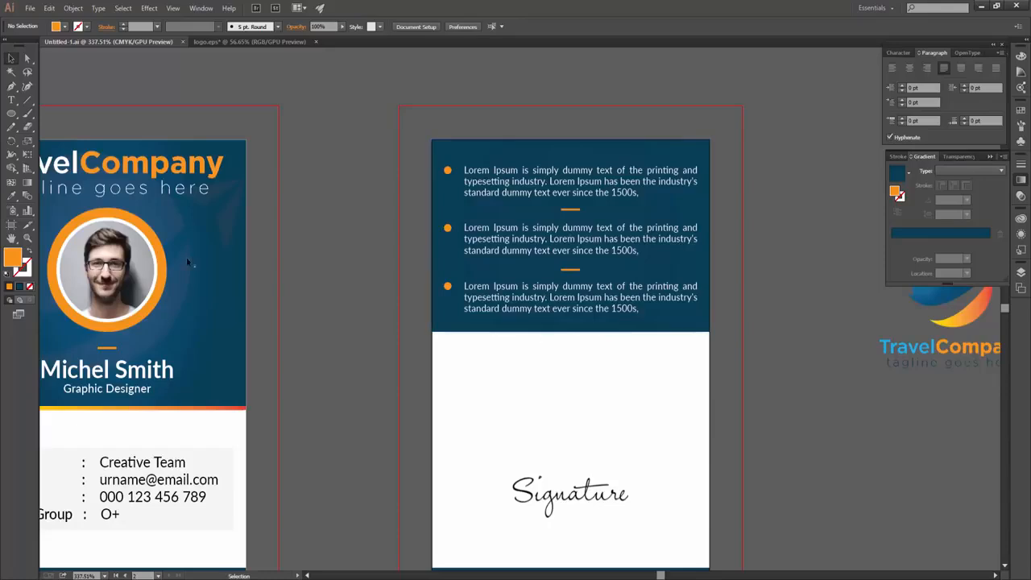
Copy the front card's faded logo watermark to the back's blue area and scale it to about 1.77 by 1.33 in.
drag(182, 291, 648, 274)
key(a)
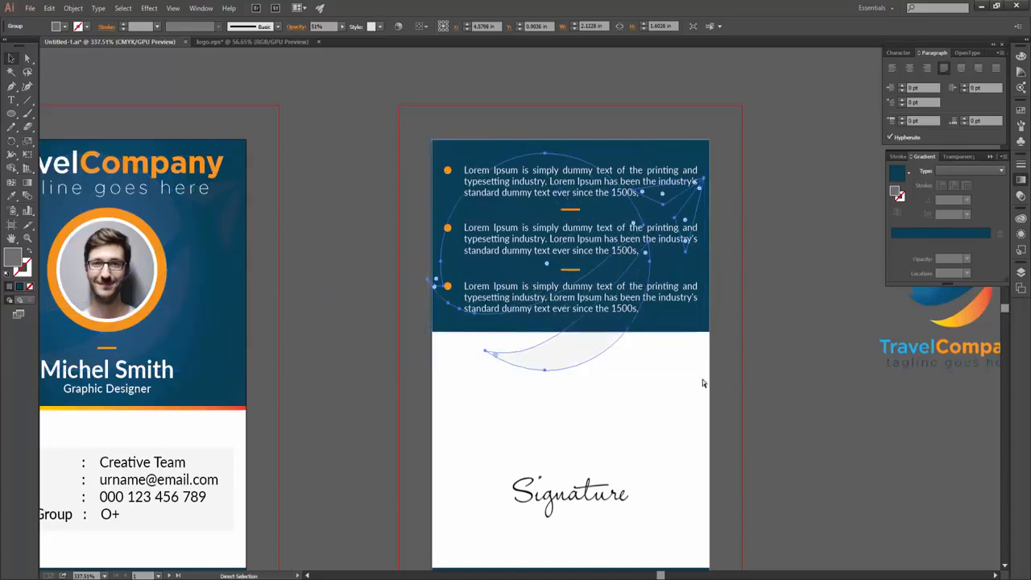
drag(703, 371, 665, 340)
drag(580, 324, 585, 298)
drag(670, 160, 696, 137)
key(a)
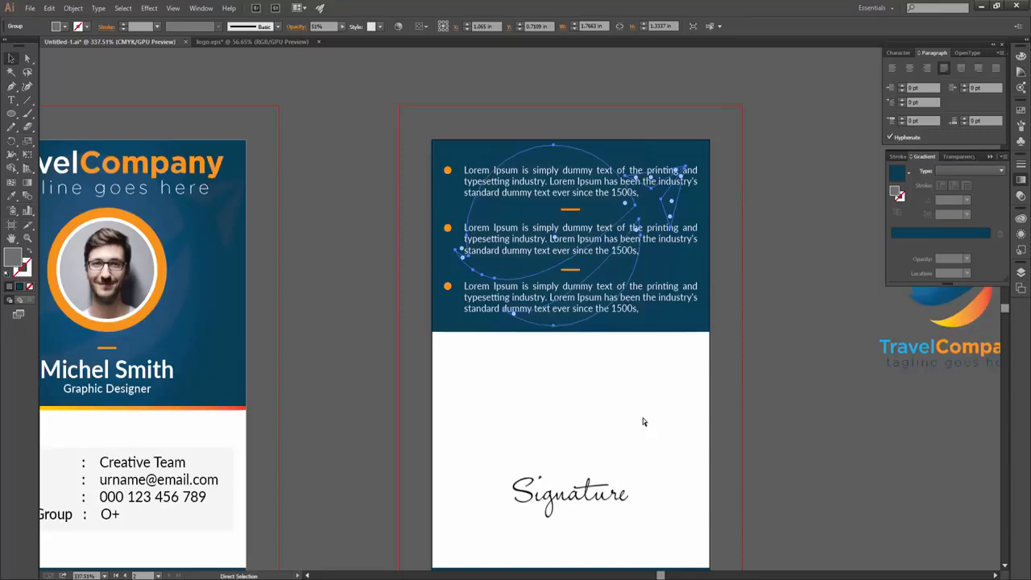
key(v)
click(732, 414)
Set the opacity of the back card's logo watermark to 30%.
click(633, 199)
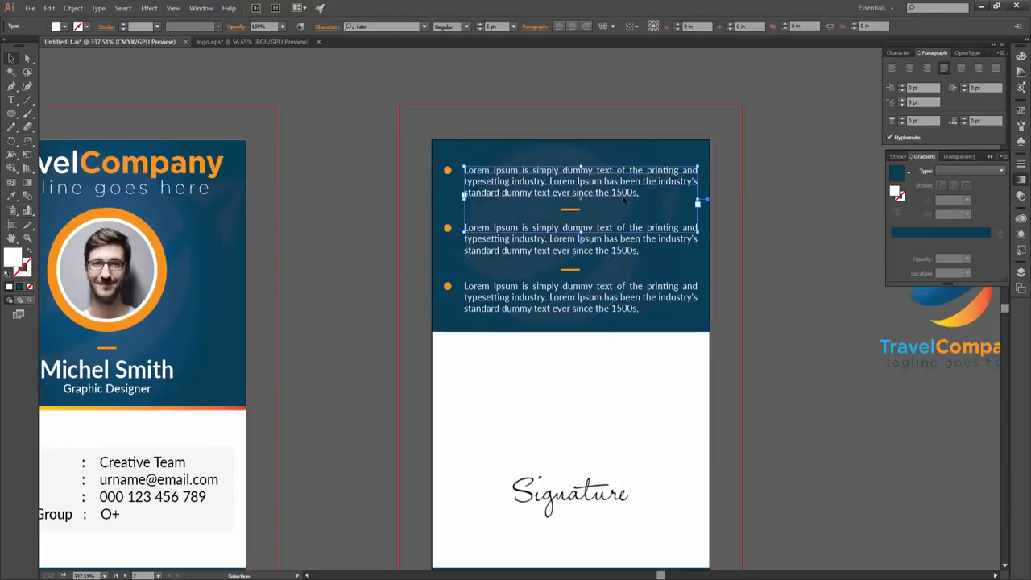
click(631, 222)
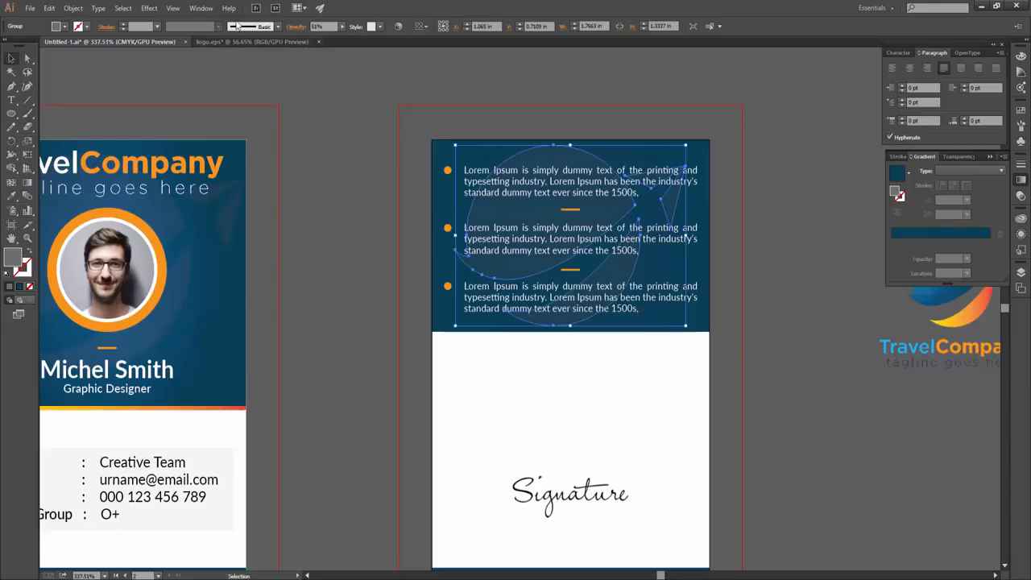
click(326, 27)
text(40)
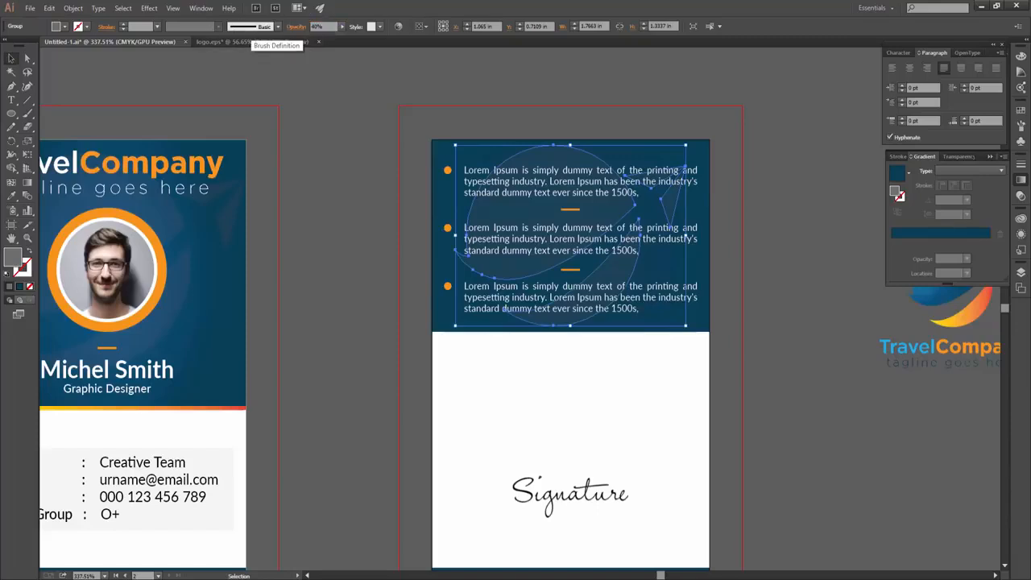
click(336, 281)
click(485, 205)
click(327, 26)
text(30)
key(Return)
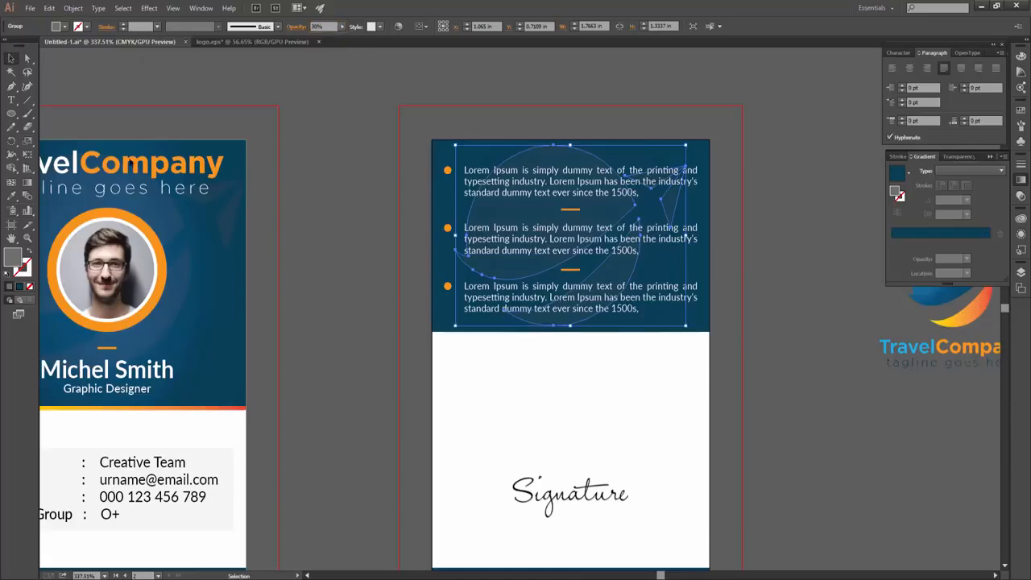
click(295, 381)
Move the signature slightly down in the back card's white area.
drag(695, 362, 648, 367)
drag(633, 414, 597, 353)
click(586, 407)
drag(586, 407, 587, 420)
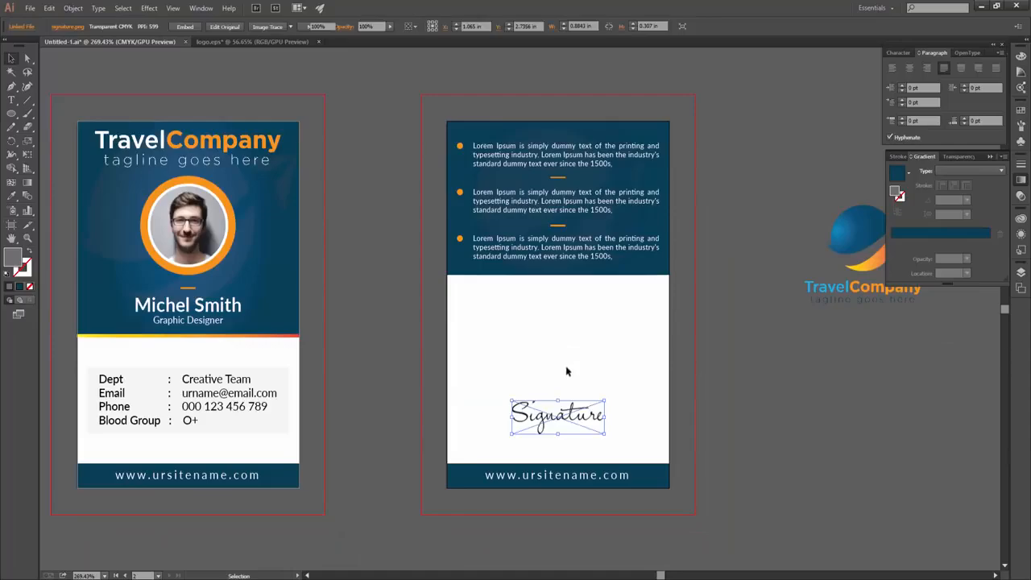
click(565, 365)
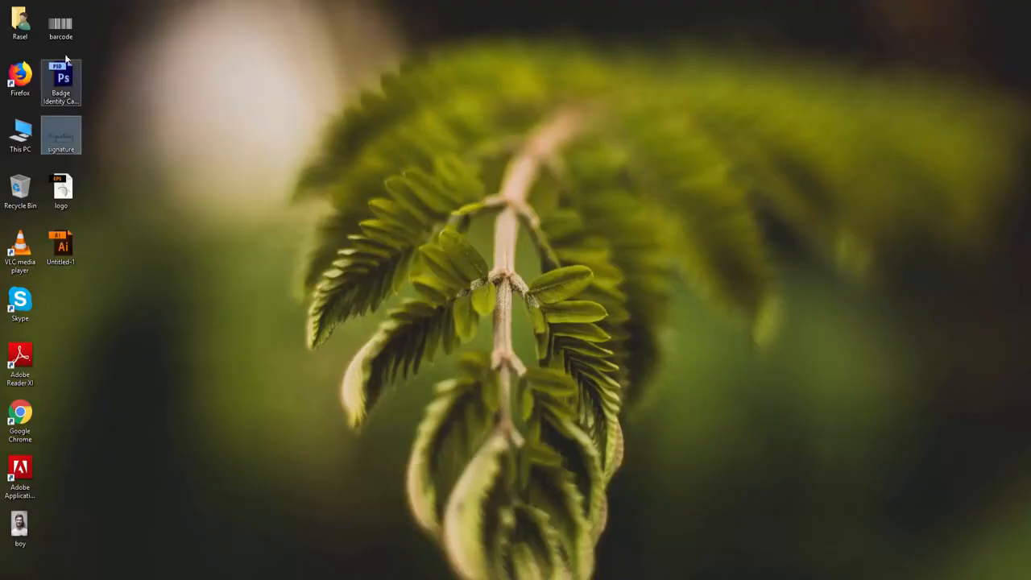
Place the barcode image from the desktop on the back card, about 1.25 in wide, just above the website footer.
mouse_move(62, 27)
mouse_down()
mouse_move(450, 309)
mouse_move(461, 524)
mouse_move(407, 579)
mouse_move(640, 375)
mouse_move(689, 378)
mouse_move(675, 386)
mouse_up()
drag(832, 288, 659, 333)
mouse_move(633, 373)
mouse_down()
mouse_move(556, 373)
mouse_move(622, 368)
mouse_move(633, 355)
mouse_up()
mouse_move(564, 368)
mouse_down()
mouse_move(559, 443)
mouse_move(564, 312)
mouse_move(581, 384)
mouse_up()
Place the full-colour logo at the upper part of the back's white area, about 1.04 in wide, and group its parts.
click(766, 281)
click(766, 281)
click(841, 235)
click(643, 475)
click(852, 235)
drag(901, 373, 666, 126)
click(951, 344)
drag(951, 343, 837, 372)
mouse_move(837, 373)
mouse_down()
mouse_move(778, 265)
mouse_move(773, 278)
mouse_move(447, 325)
mouse_move(520, 307)
mouse_up()
key(ctrl+g)
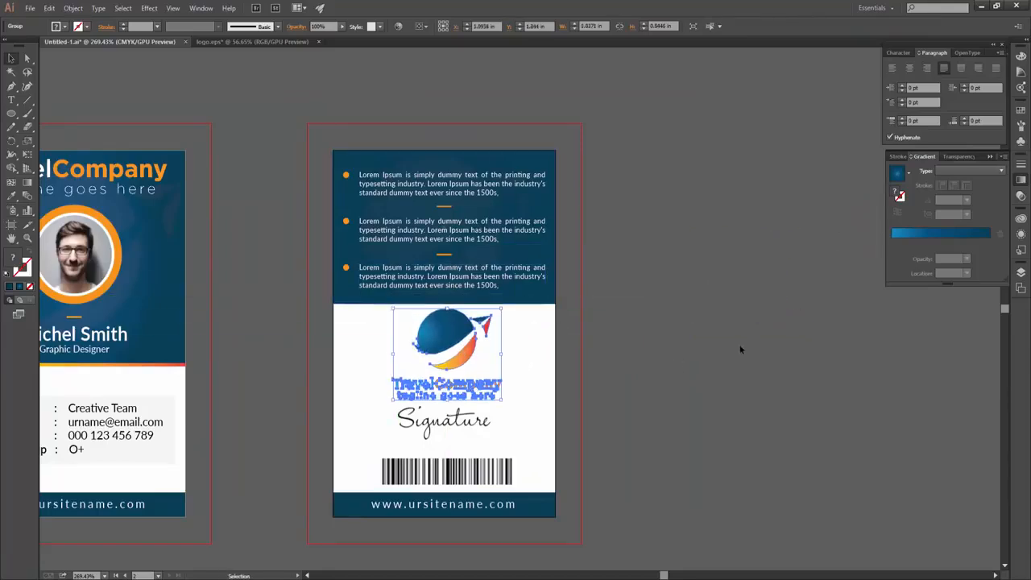
Move the signature off the back card onto the empty canvas beside it.
click(750, 341)
drag(444, 426, 511, 408)
scroll(532, 354, up, 3)
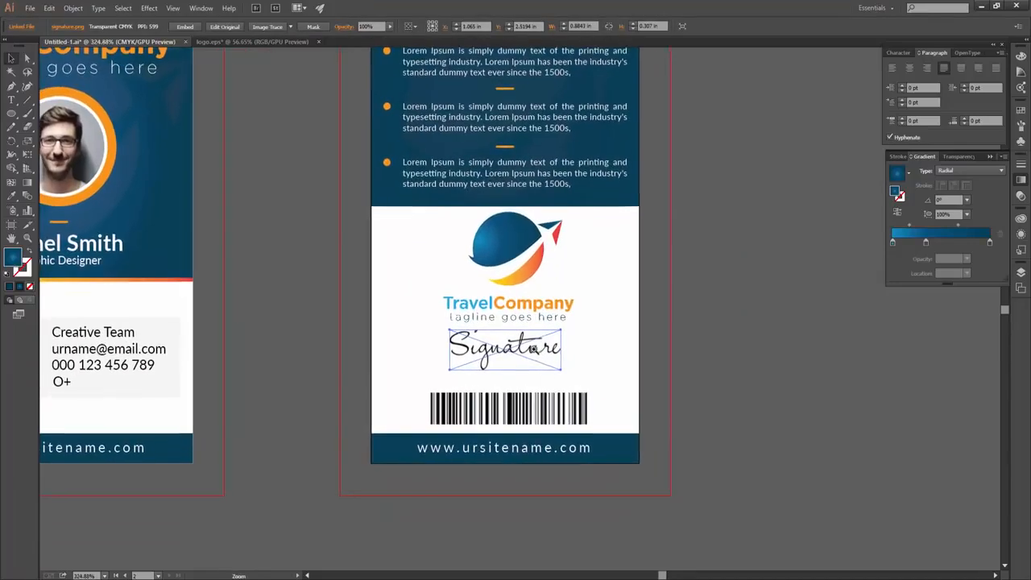
click(528, 383)
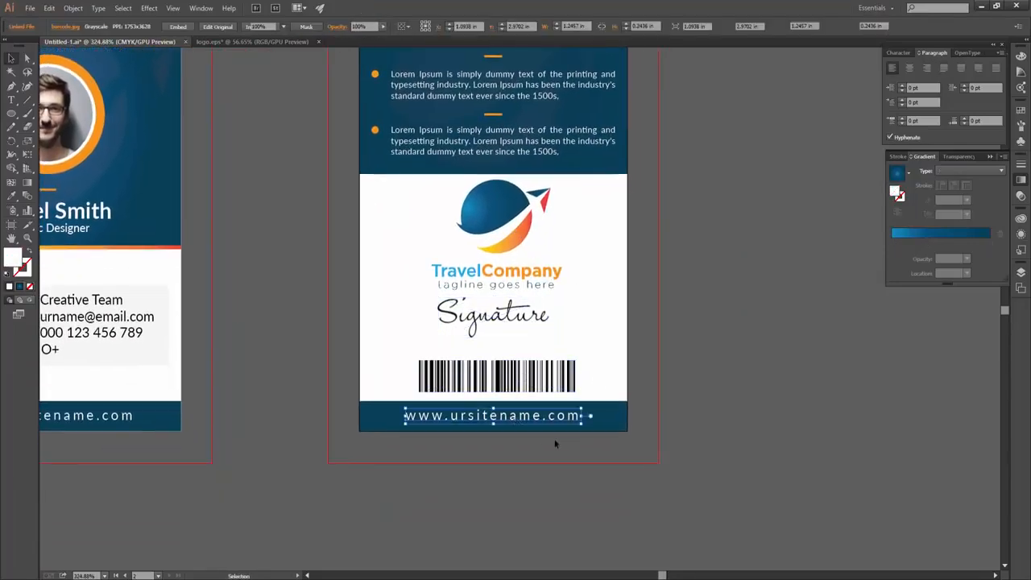
click(510, 332)
mouse_move(510, 331)
mouse_down()
mouse_move(691, 230)
mouse_move(734, 222)
mouse_up()
Copy the front card's contact details text below the back's logo and replace its content with an ID NUMBER line.
click(104, 299)
drag(104, 299, 559, 307)
key(t)
triple_click(490, 315)
key(ctrl+a)
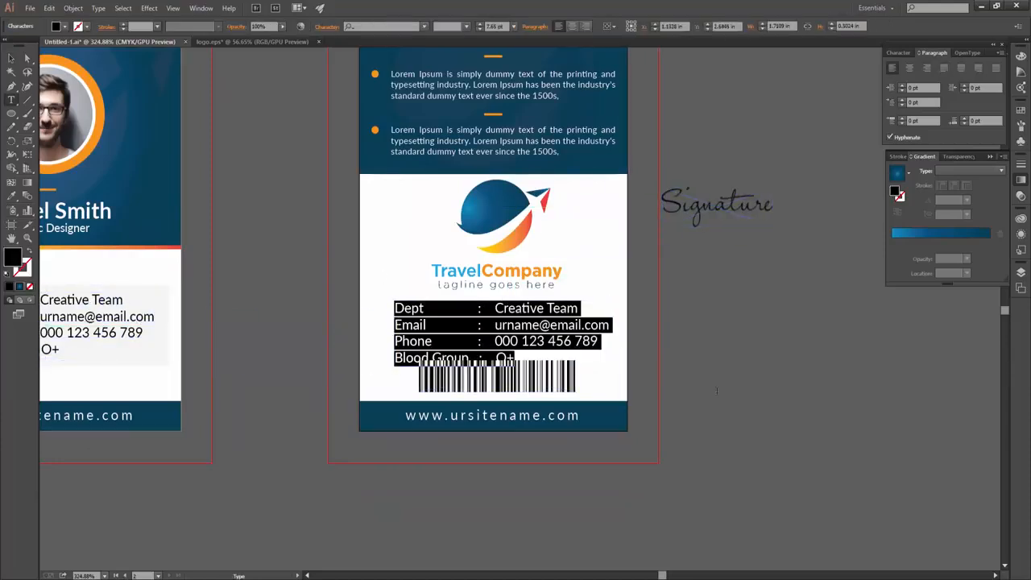
text(Id)
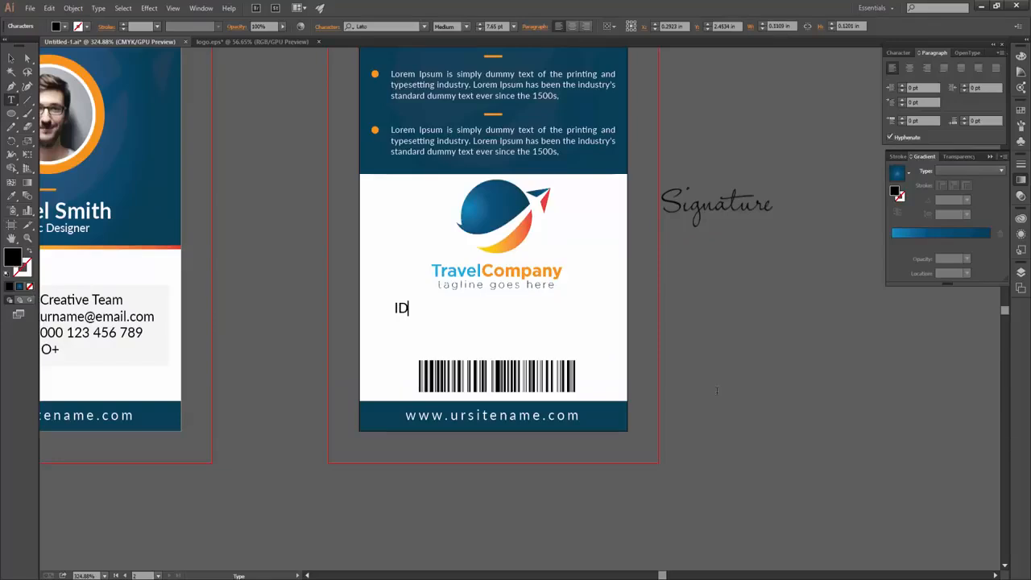
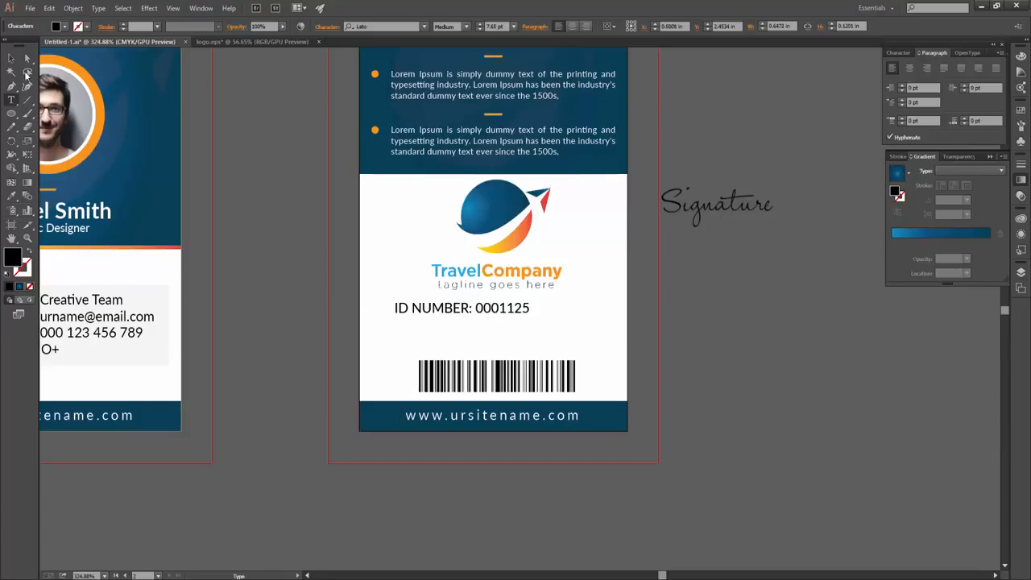
Position the ID number line just above the barcode, centre the two on each other and scale them down slightly.
click(9, 58)
drag(444, 311, 487, 338)
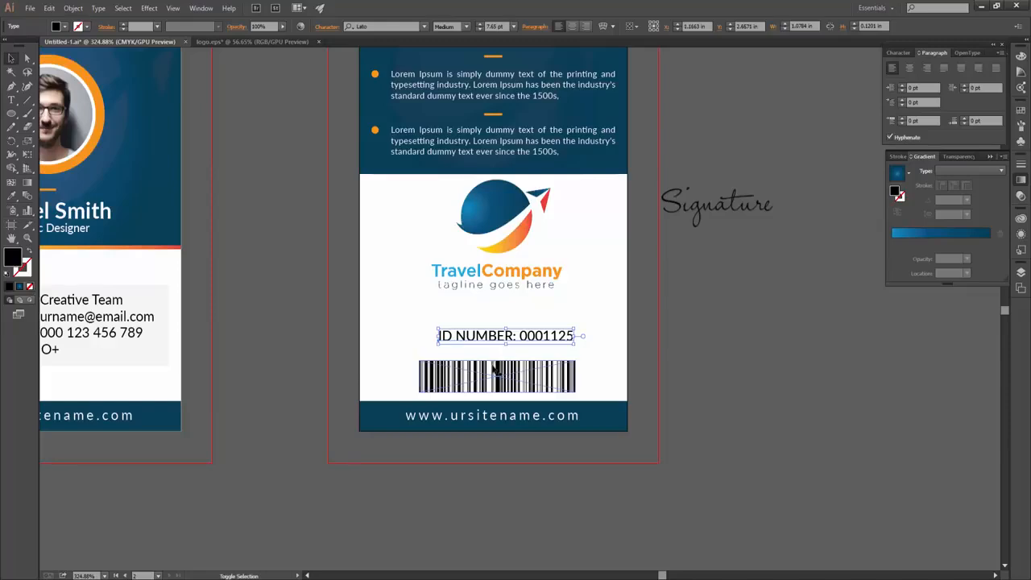
shift+click(494, 369)
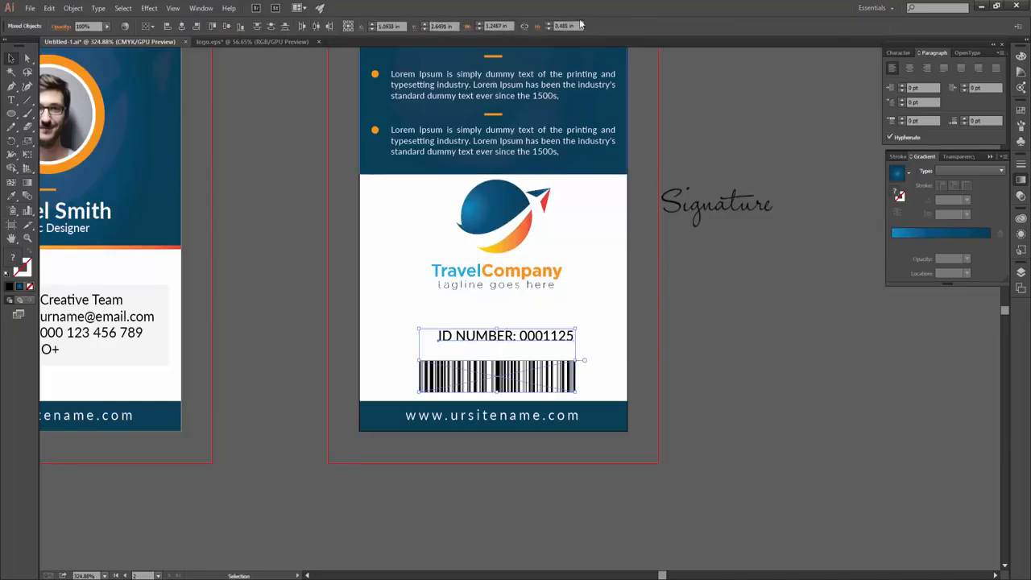
click(182, 26)
click(690, 376)
drag(538, 336, 572, 346)
key(Up)
Nudge the ID number line and barcode together slightly down and to the left.
shift+click(538, 380)
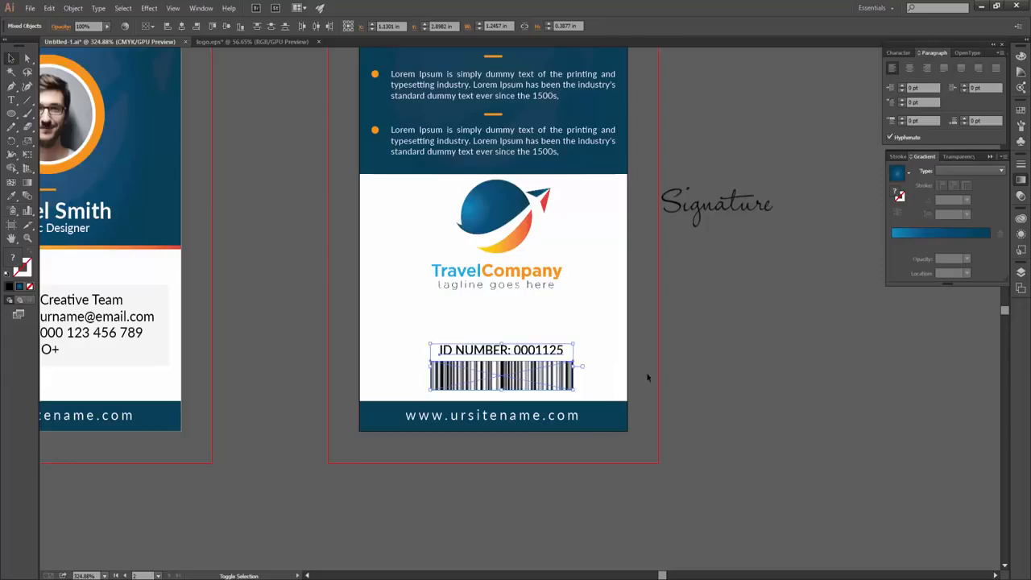
key(Down)
key(Down)
key(Left)
key(Left)
key(Down)
key(Down)
key(Up)
key(Up)
key(Up)
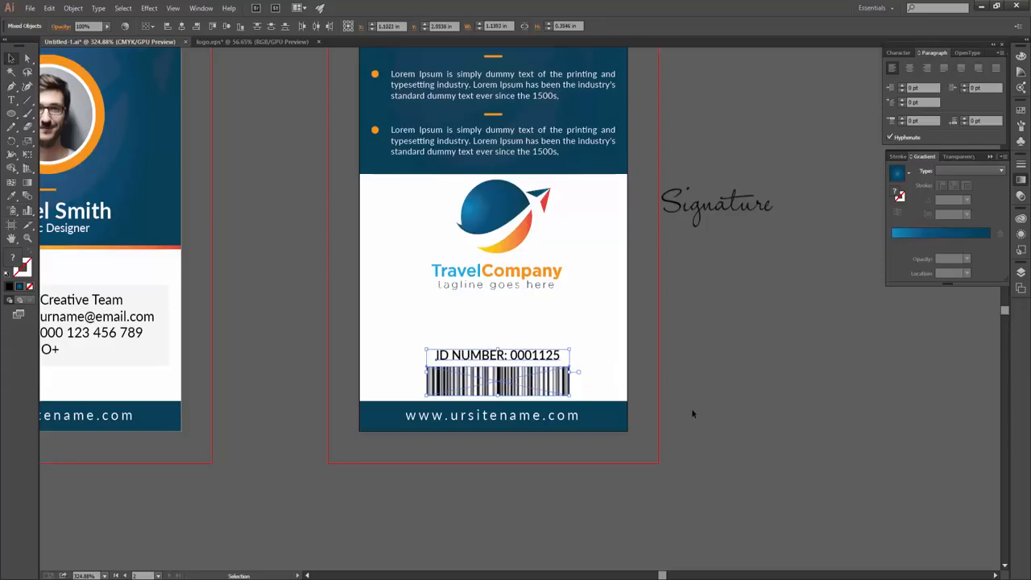
click(780, 374)
Move the signature lower on the canvas beside the back card.
click(551, 271)
click(765, 207)
mouse_move(764, 206)
mouse_down()
mouse_move(584, 316)
mouse_move(790, 345)
mouse_up()
Shrink the ID number line and barcode together and move them to the lower-left corner of the white area.
click(506, 388)
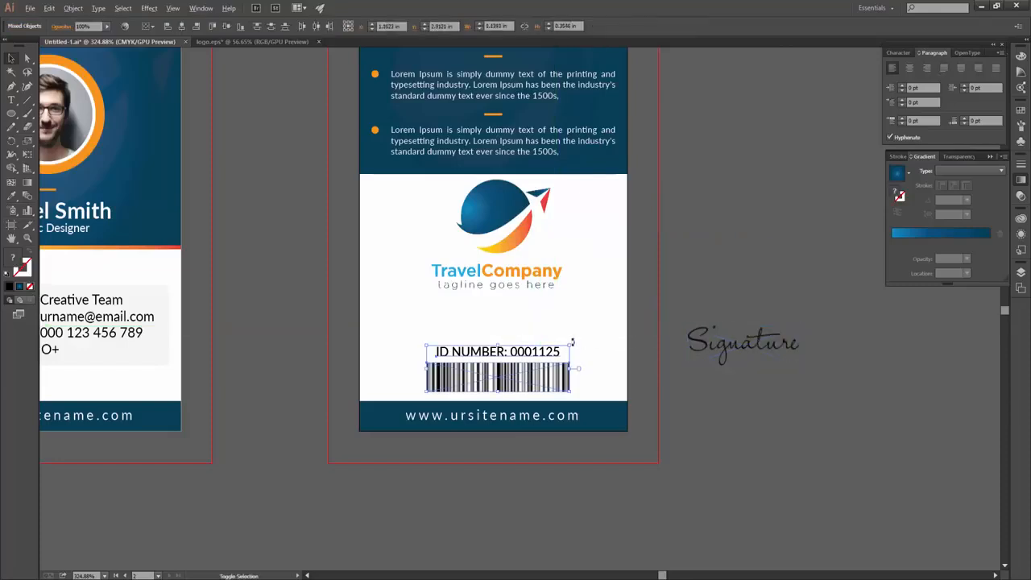
drag(570, 346, 558, 350)
drag(504, 376, 431, 381)
click(450, 361)
drag(478, 355, 487, 355)
click(592, 373)
Place the signature in the white area's lower-right corner beside the barcode and scale it to about 0.75 in wide.
click(742, 343)
drag(742, 344, 565, 372)
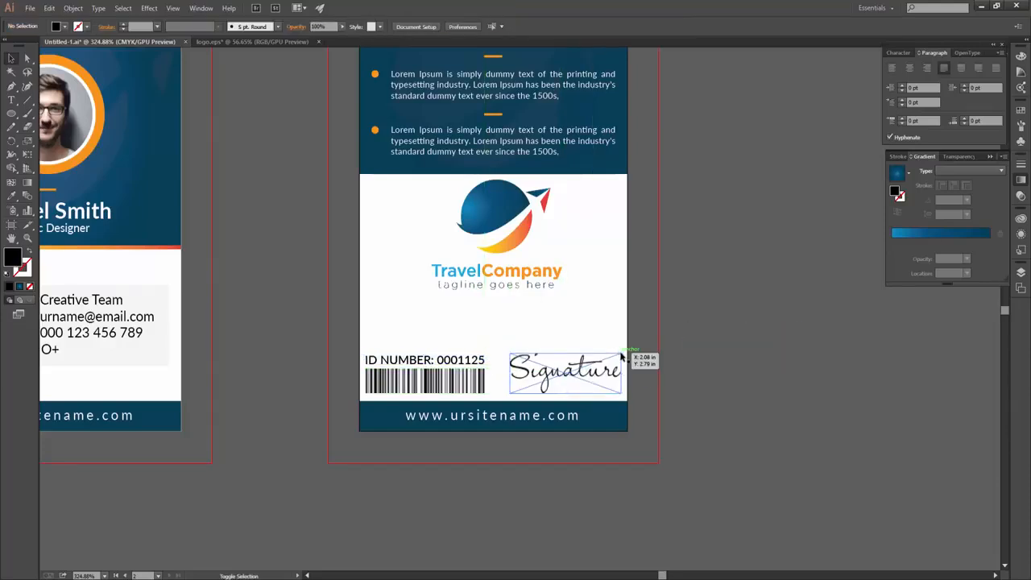
drag(620, 353, 611, 357)
drag(588, 369, 589, 372)
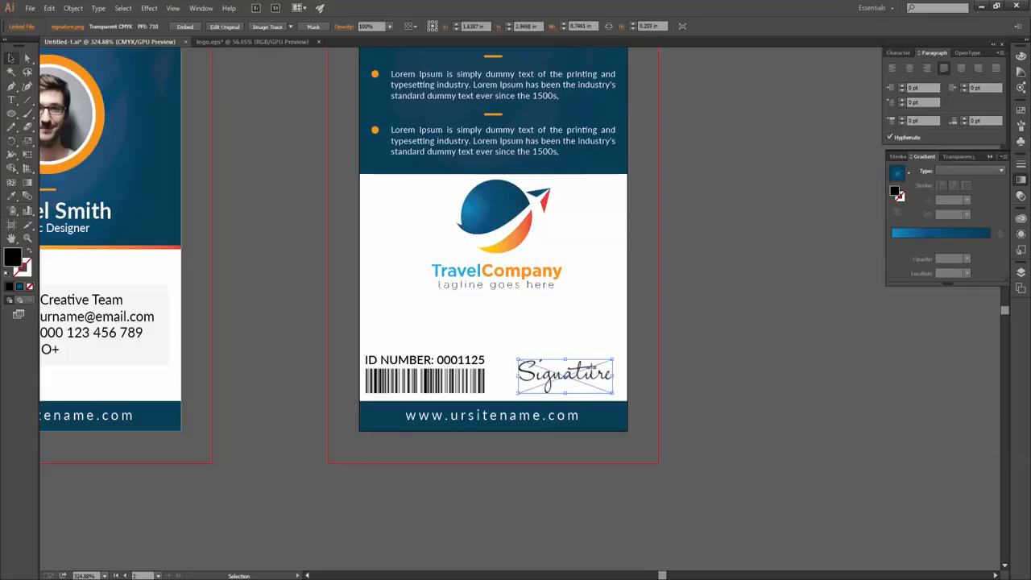
click(687, 367)
Move the back card's logo down, enlarge it to about 1.18 by 0.96 in and centre it above the barcode and signature.
drag(497, 243, 491, 262)
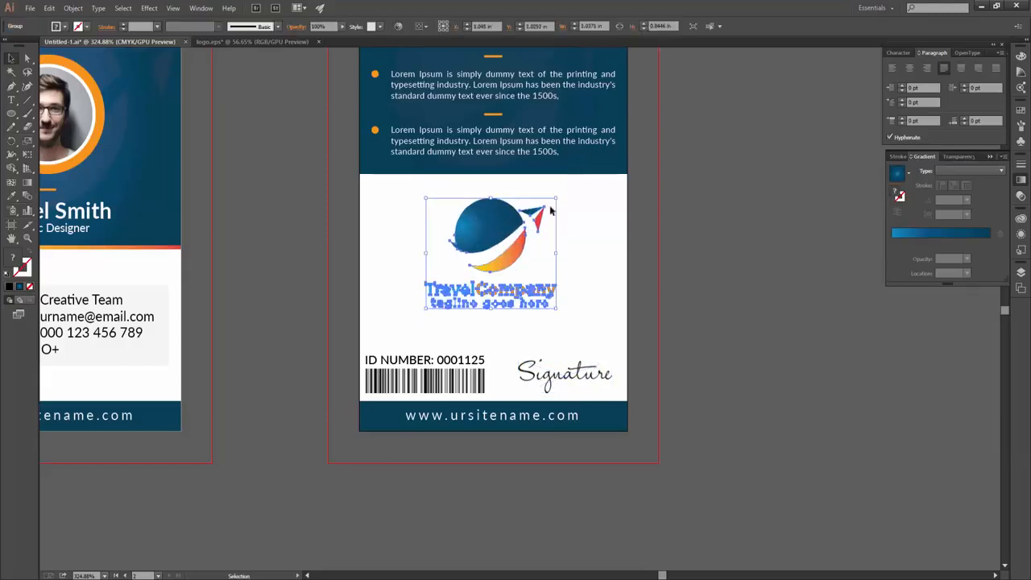
drag(556, 198, 569, 191)
click(619, 333)
drag(503, 253, 505, 253)
click(643, 288)
drag(586, 331, 572, 332)
click(566, 399)
click(561, 314)
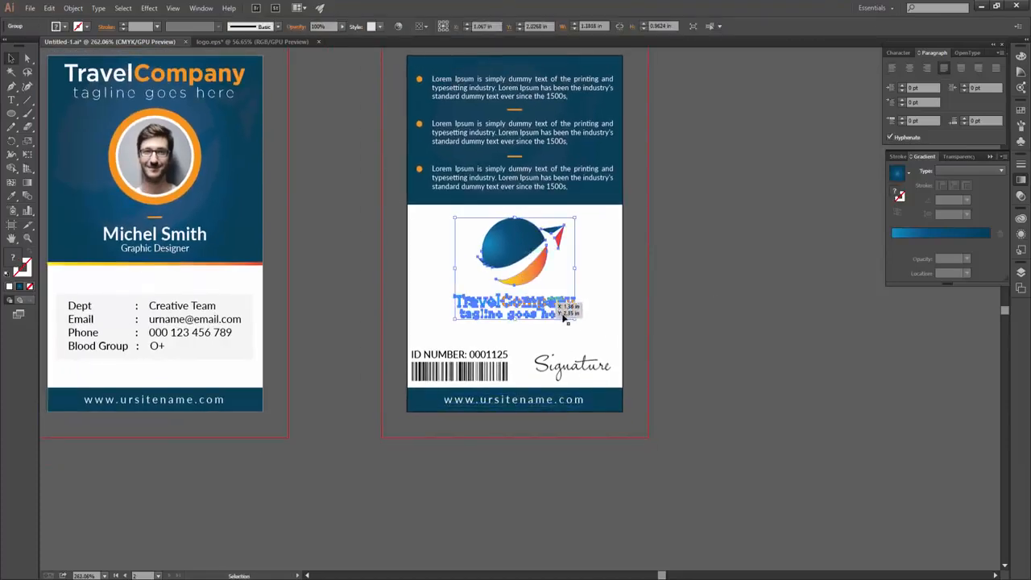
click(691, 358)
drag(520, 366, 551, 363)
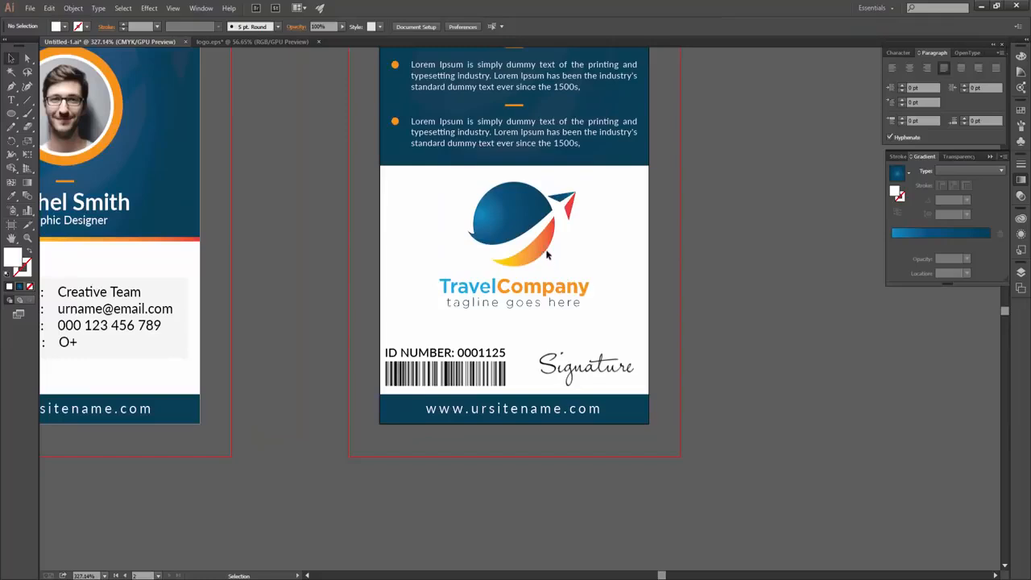
triple_click(516, 411)
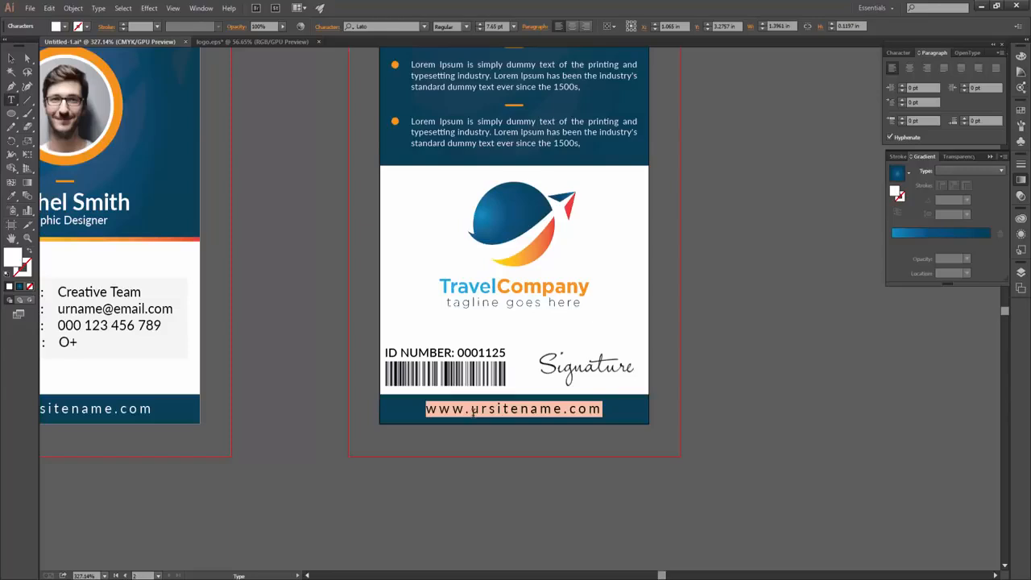
text(cA)
text(Call :)
key(ctrl+a)
text(Te)
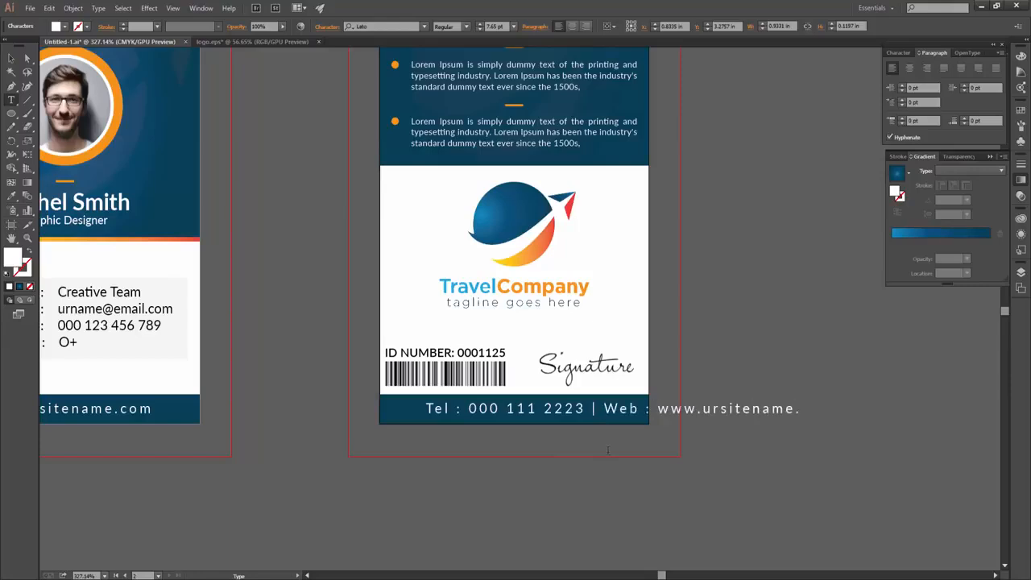
text(m)
key(ctrl+a)
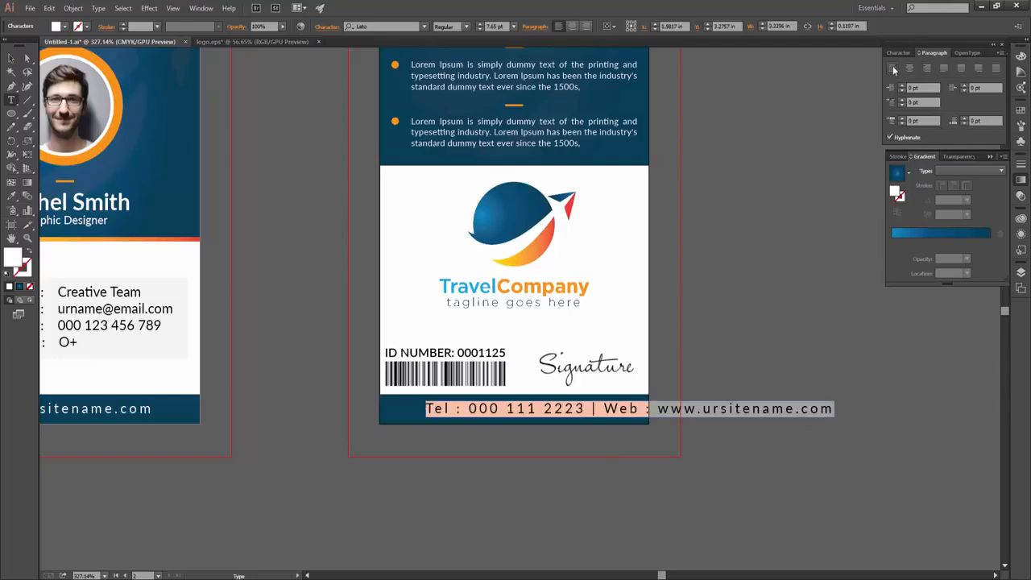
Set the footer line's tracking to 0 and move the line so it starts near the footer bar's left edge.
key(ctrl+t)
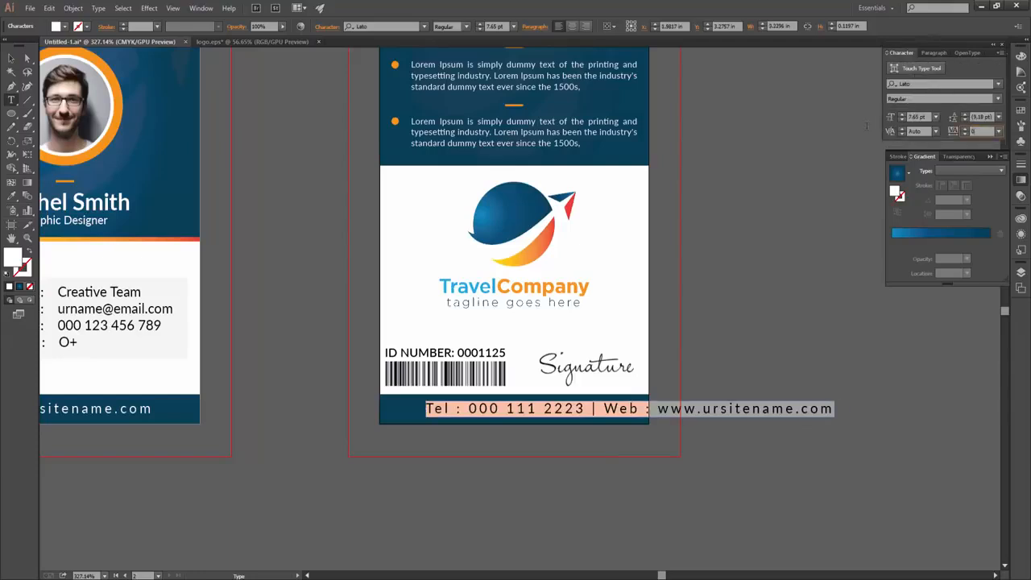
text(0)
key(Return)
click(12, 57)
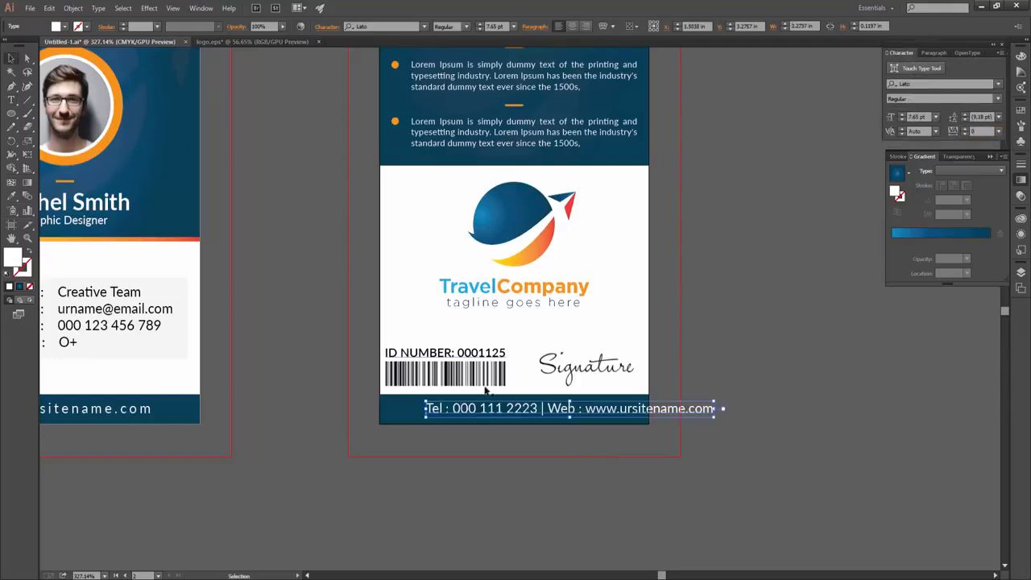
drag(520, 409, 479, 409)
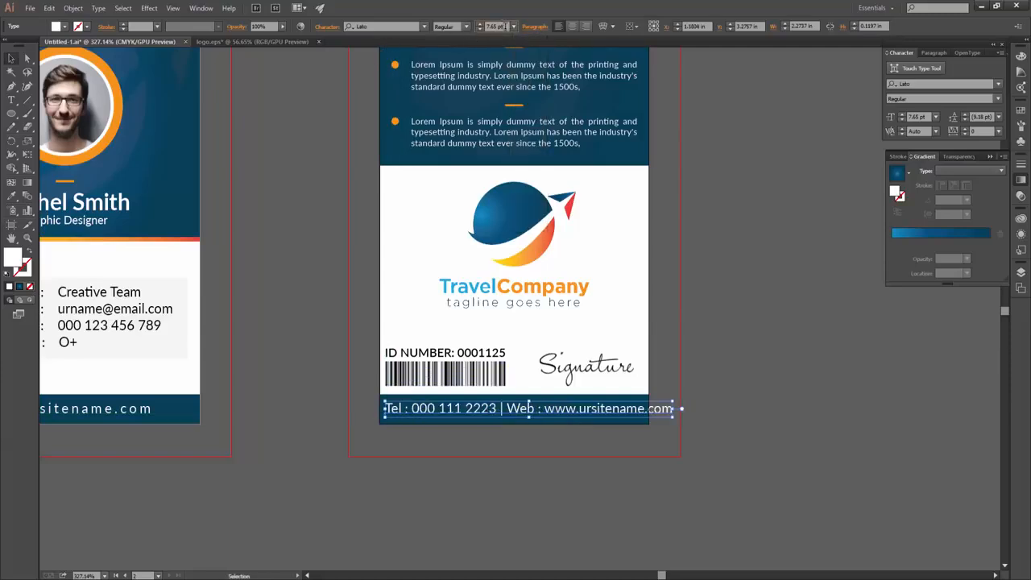
Reduce the back card's footer line to a font size of 6.5 pt.
click(495, 26)
key(Return)
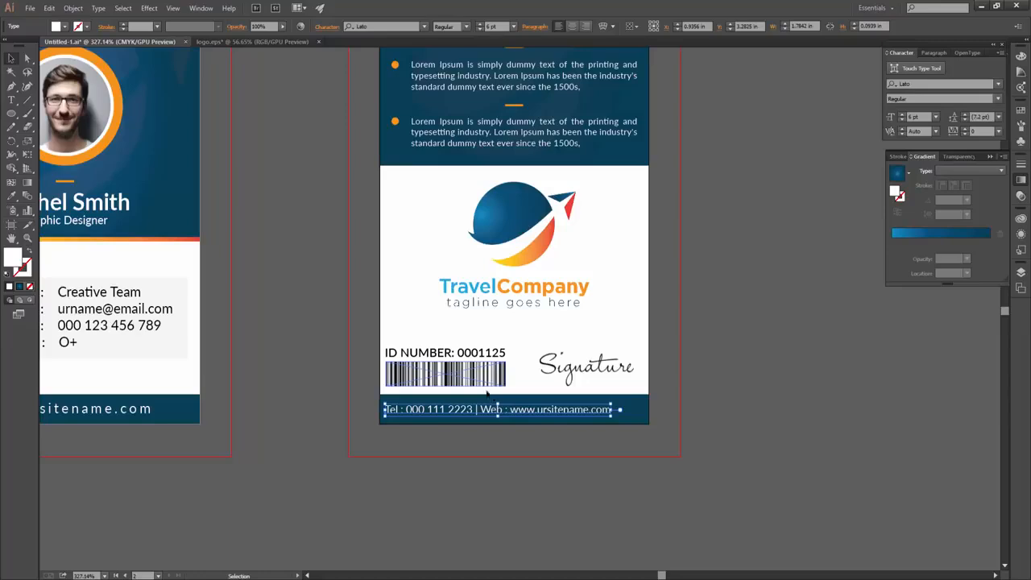
click(513, 26)
click(501, 26)
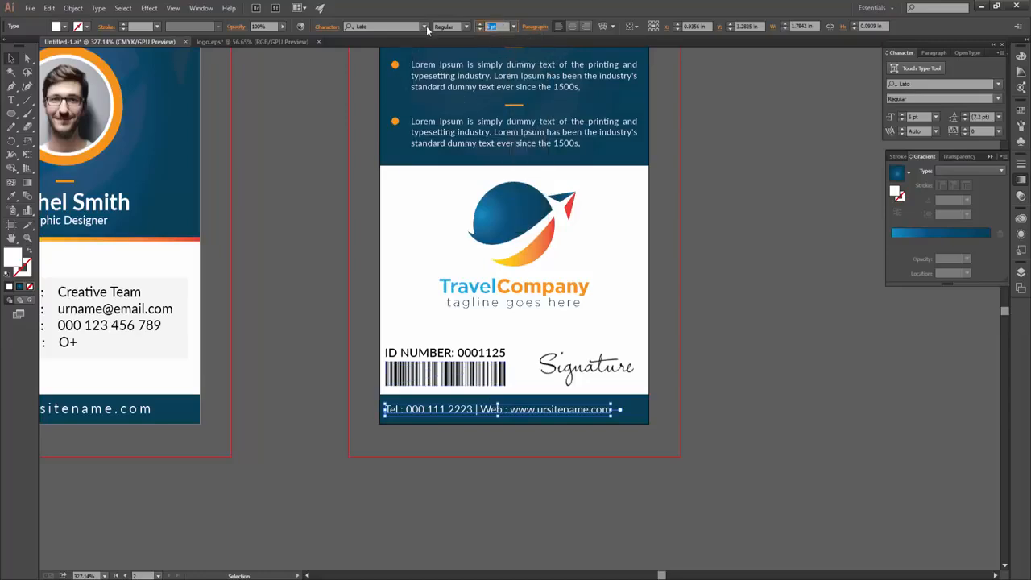
key(Return)
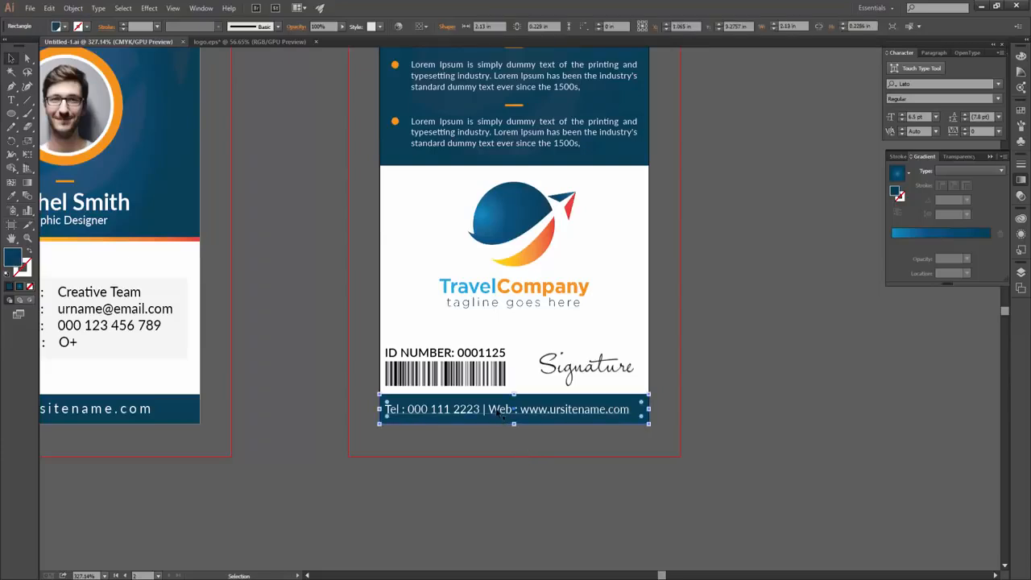
Set the footer line's font style to Semibold and centre the line within the back card's footer bar.
click(469, 26)
click(468, 137)
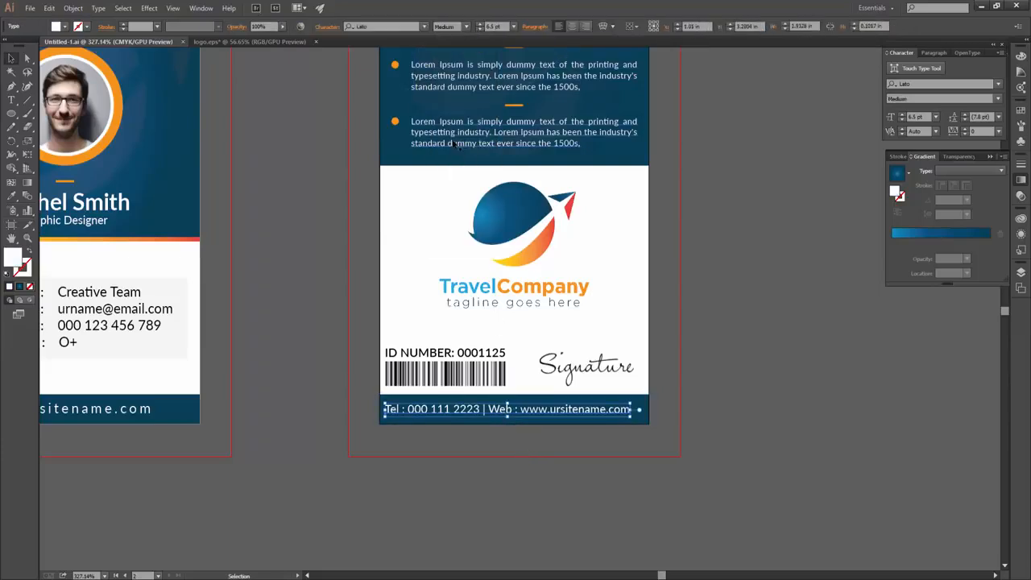
click(467, 26)
click(456, 161)
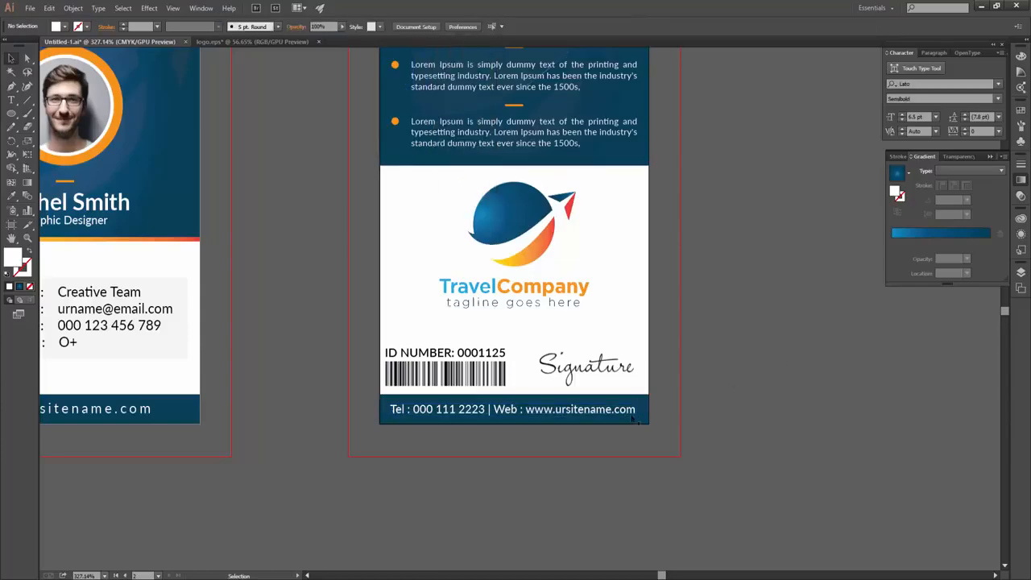
click(600, 436)
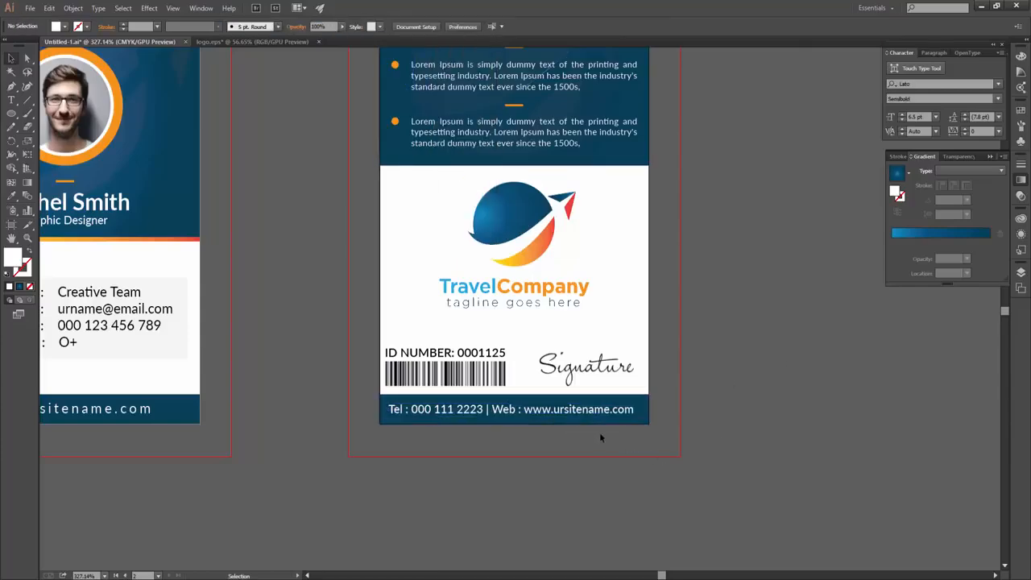
drag(659, 308, 617, 307)
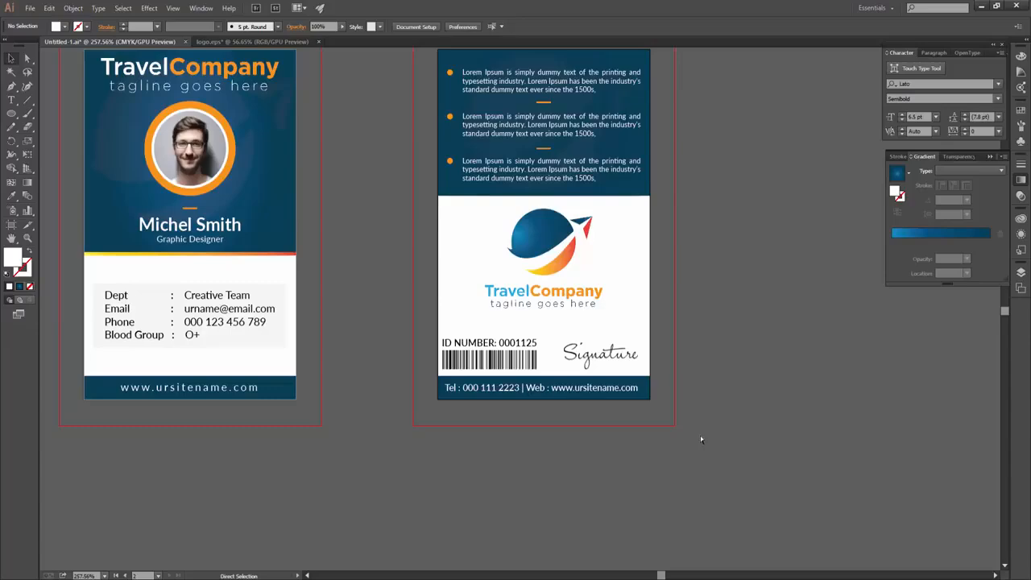
drag(246, 394, 307, 403)
drag(520, 449, 338, 449)
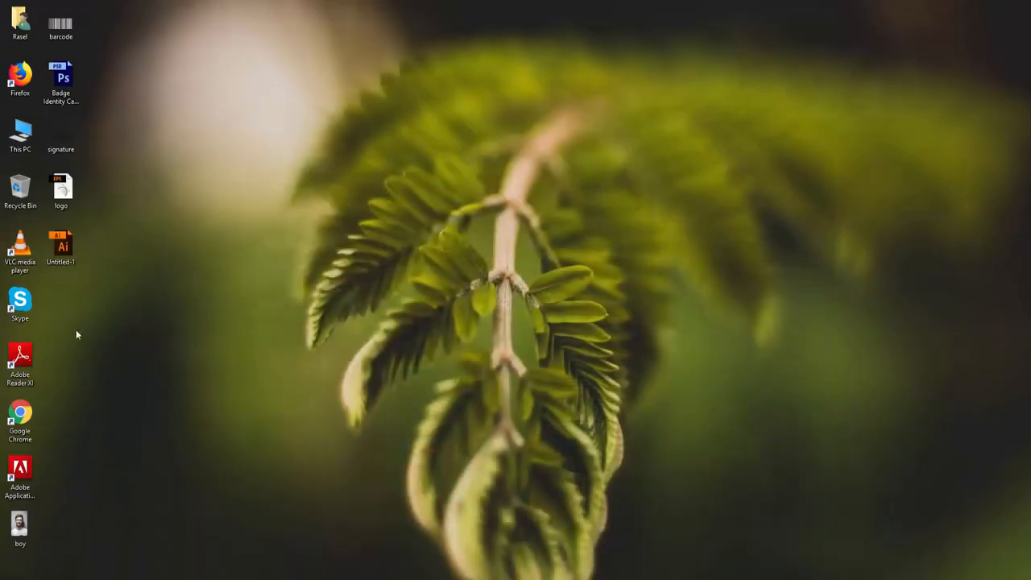
Open the Badge Identity Card Mockups 03.psd file from the desktop in Photoshop and activate the Move tool.
click(69, 90)
click(90, 93)
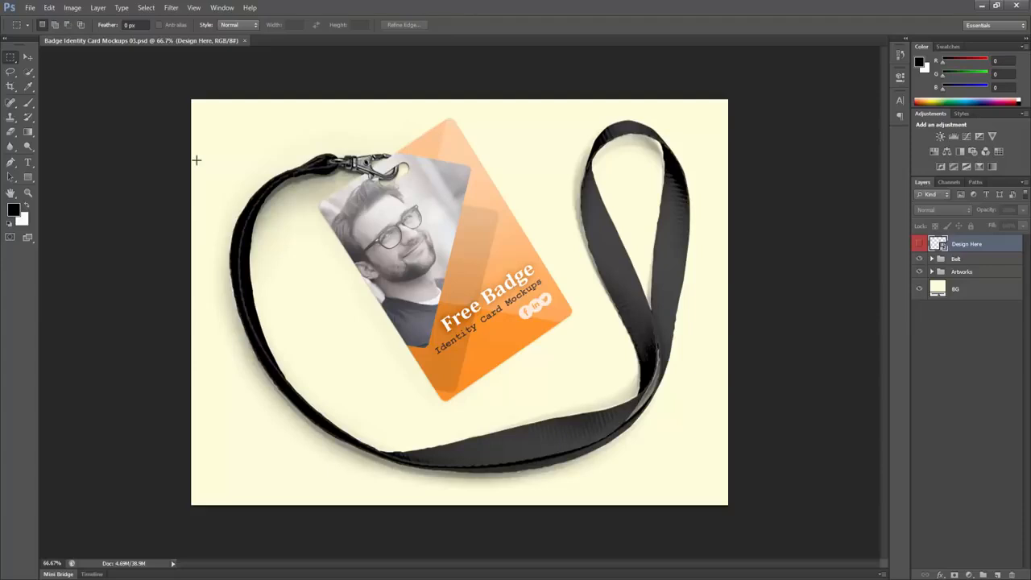
click(29, 57)
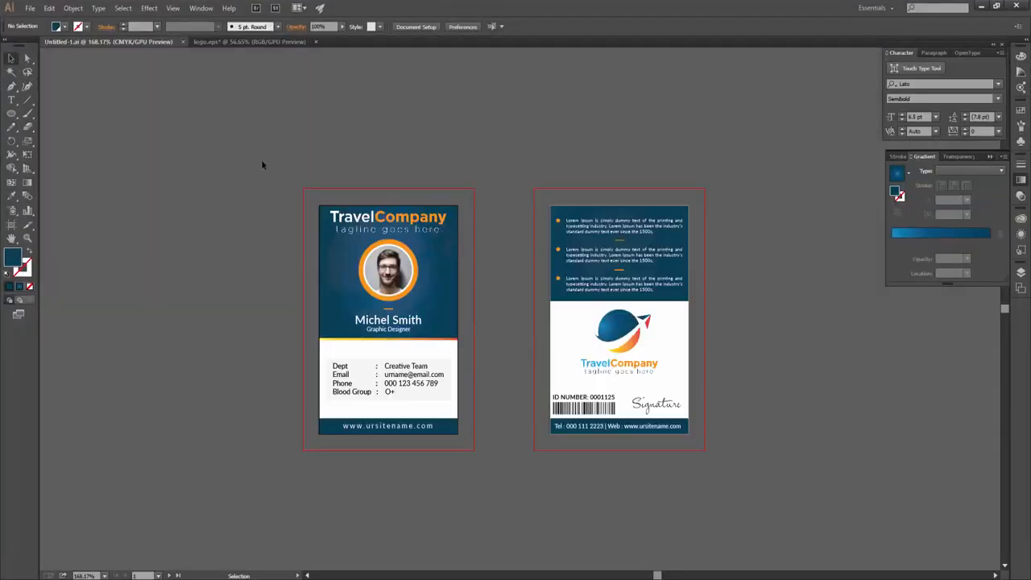
Copy the front card's artwork from Illustrator and open the Design Here smart object inside the Photoshop mockup's Artworks group.
drag(261, 161, 520, 535)
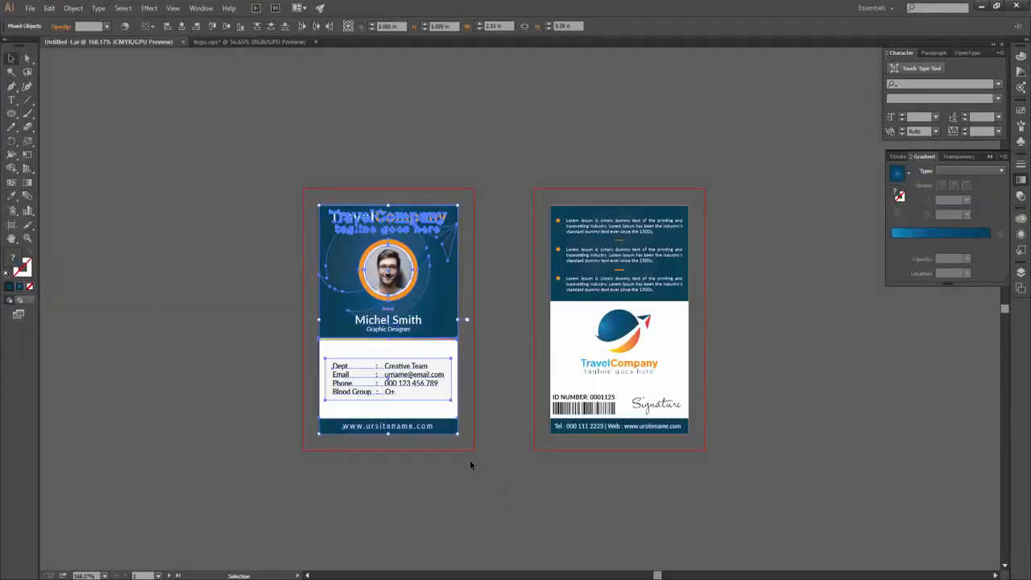
key(ctrl+c)
click(403, 579)
click(932, 259)
click(933, 259)
click(932, 271)
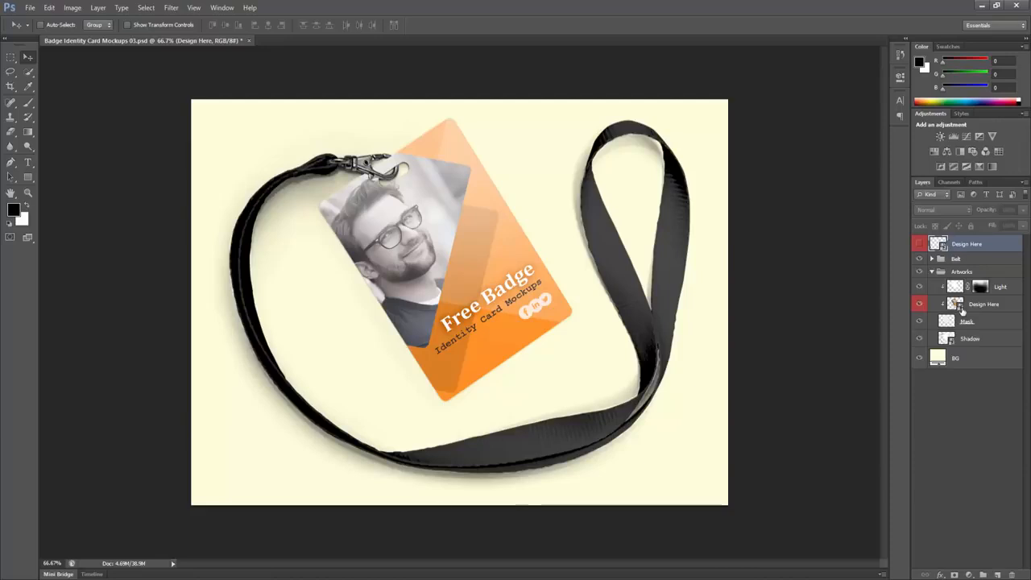
double_click(955, 304)
Try to paste the front card as pixels into the smart object and stretch it to 102.42% width to cover the canvas.
click(556, 251)
key(ctrl+v)
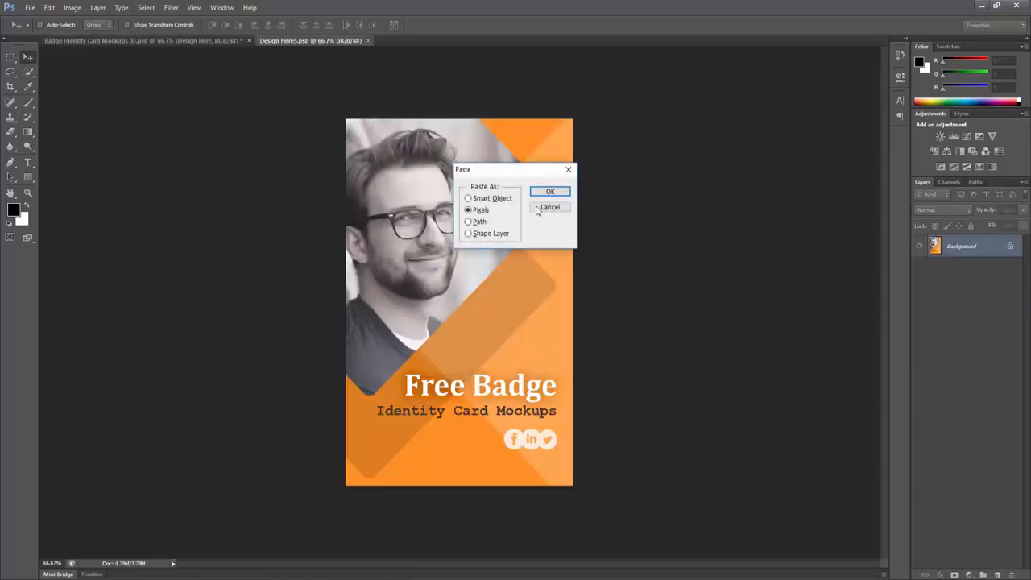
click(548, 192)
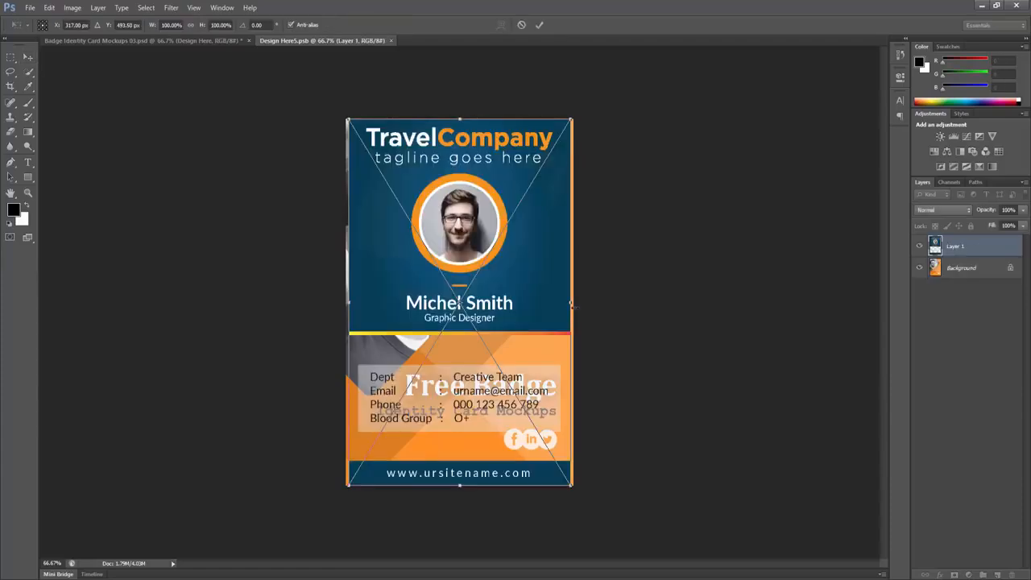
drag(577, 306, 580, 305)
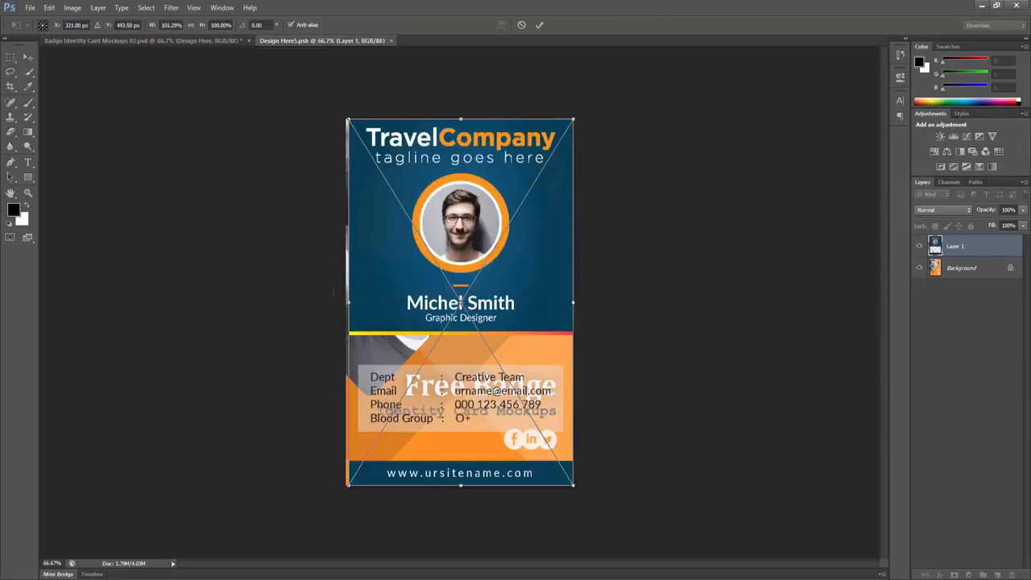
drag(348, 302, 345, 303)
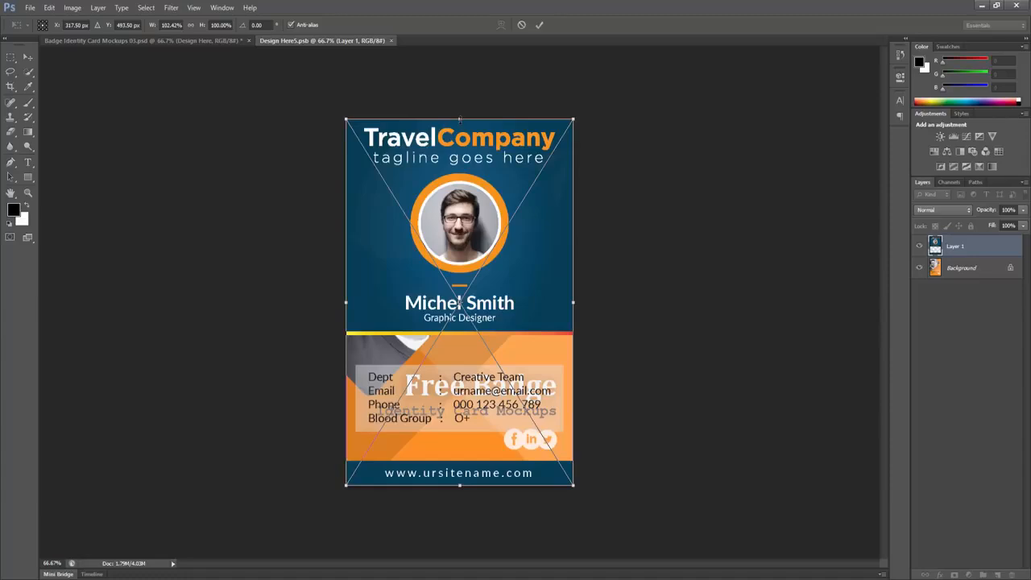
key(Return)
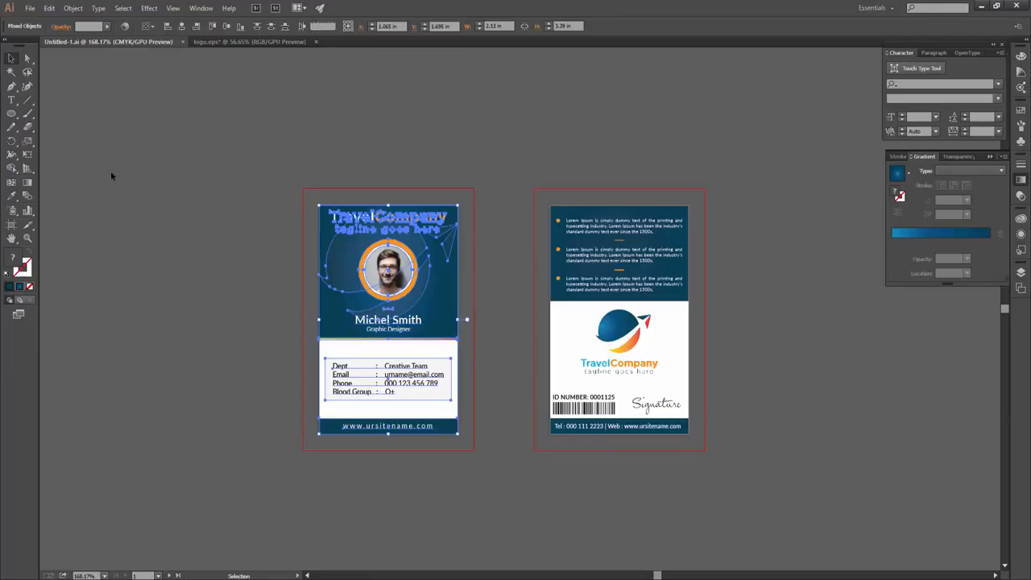
Back in Illustrator, draw a 2.13 by 3.39 in rectangle exactly over the front card and fill it with white.
click(111, 172)
drag(12, 114, 56, 114)
drag(319, 205, 457, 433)
click(61, 27)
click(19, 44)
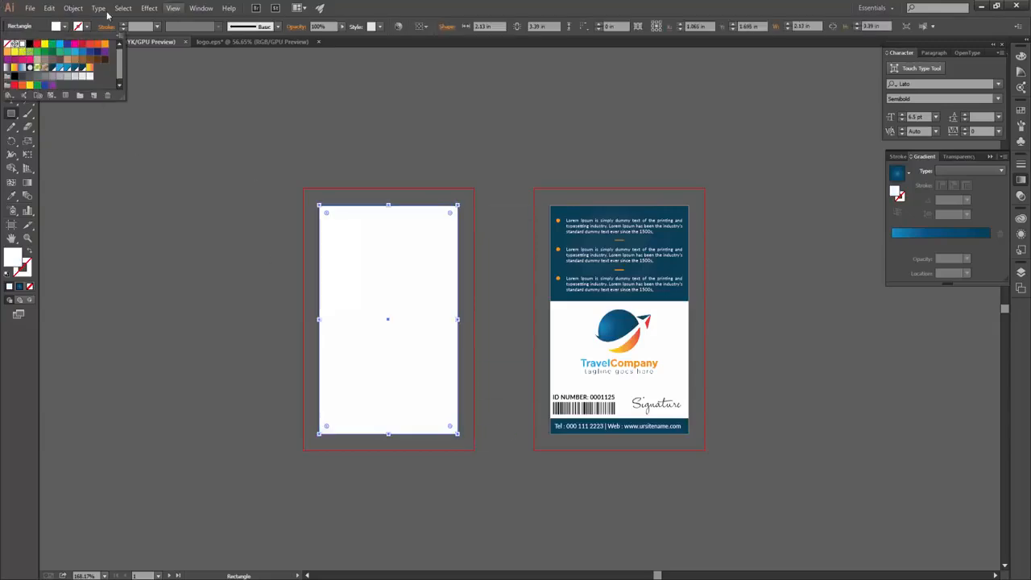
click(64, 28)
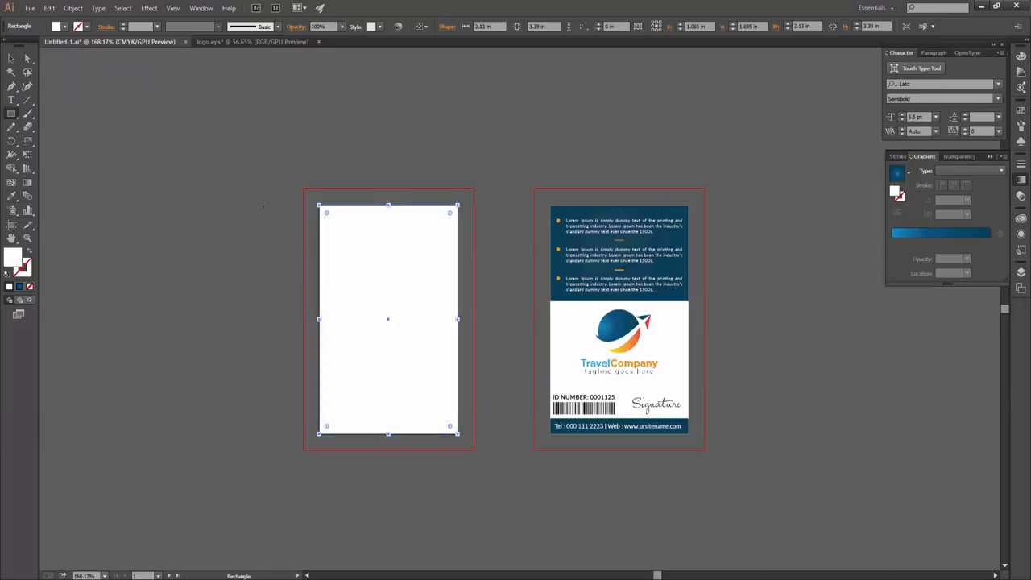
Send the white rectangle to the back, behind the front card's artwork.
right_click(357, 283)
mouse_move(403, 442)
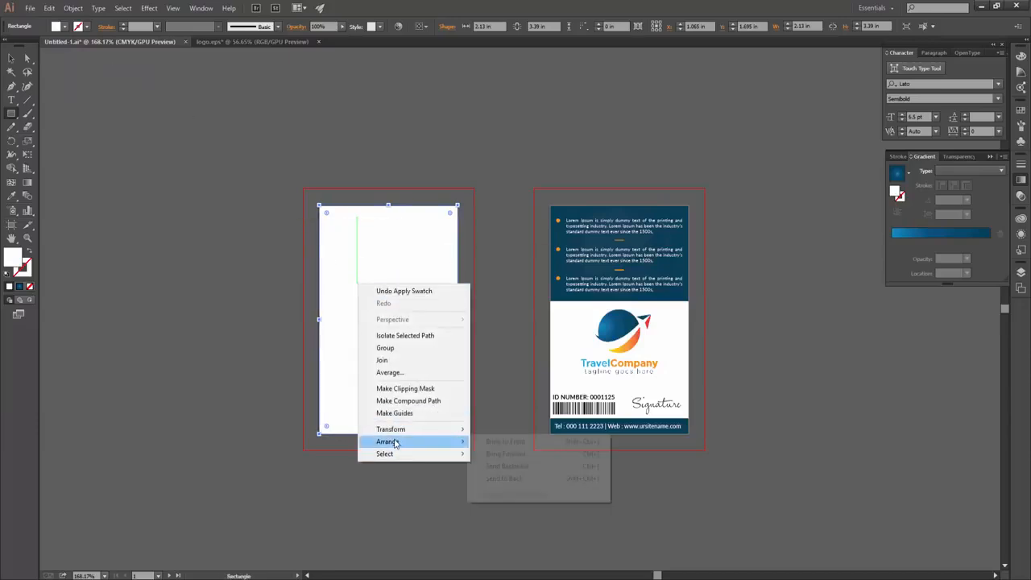
click(554, 478)
Copy the complete front card including its white backing rectangle and switch to the smart object document in Photoshop.
click(12, 59)
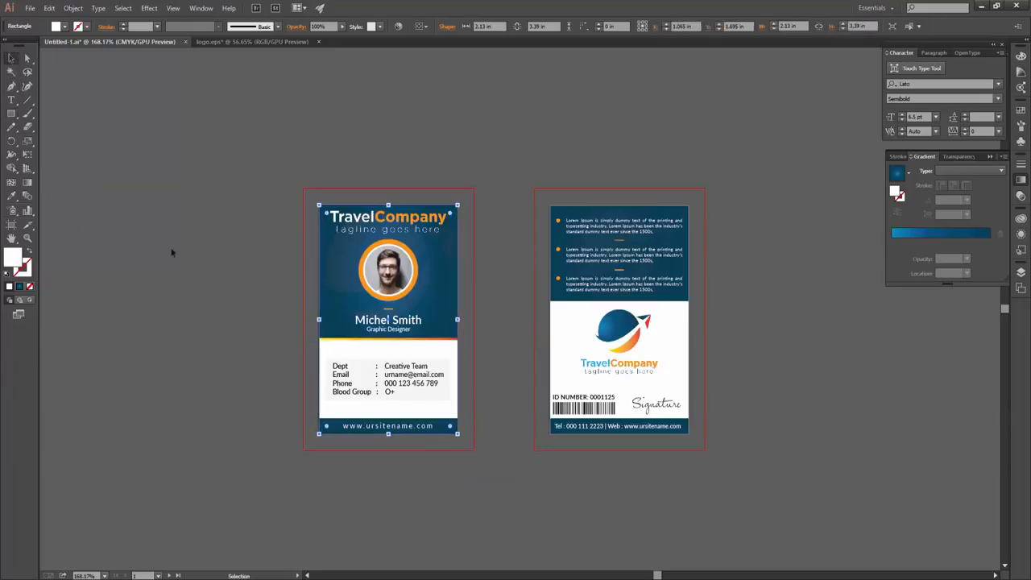
click(479, 411)
drag(479, 411, 499, 480)
key(ctrl+c)
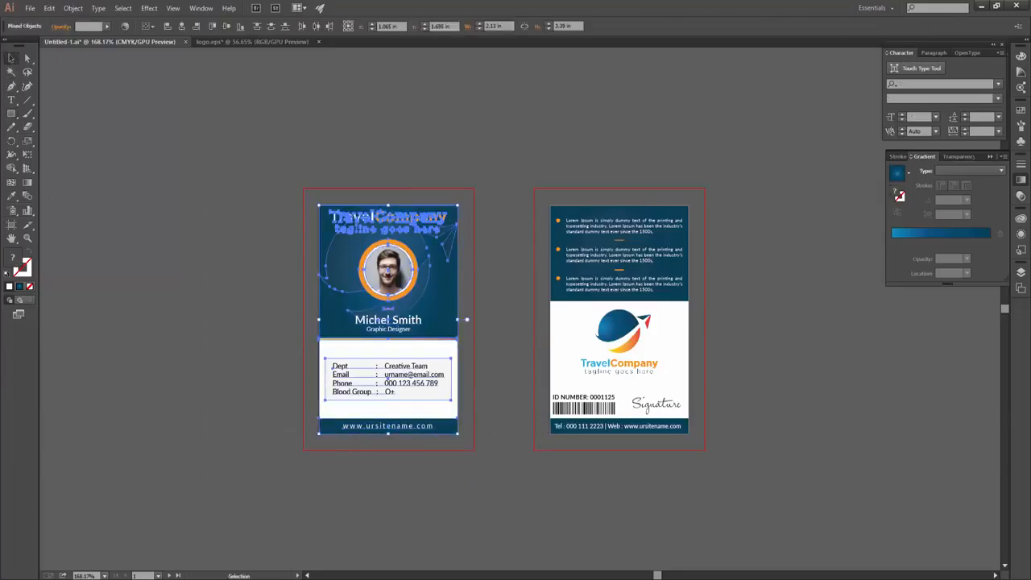
click(347, 578)
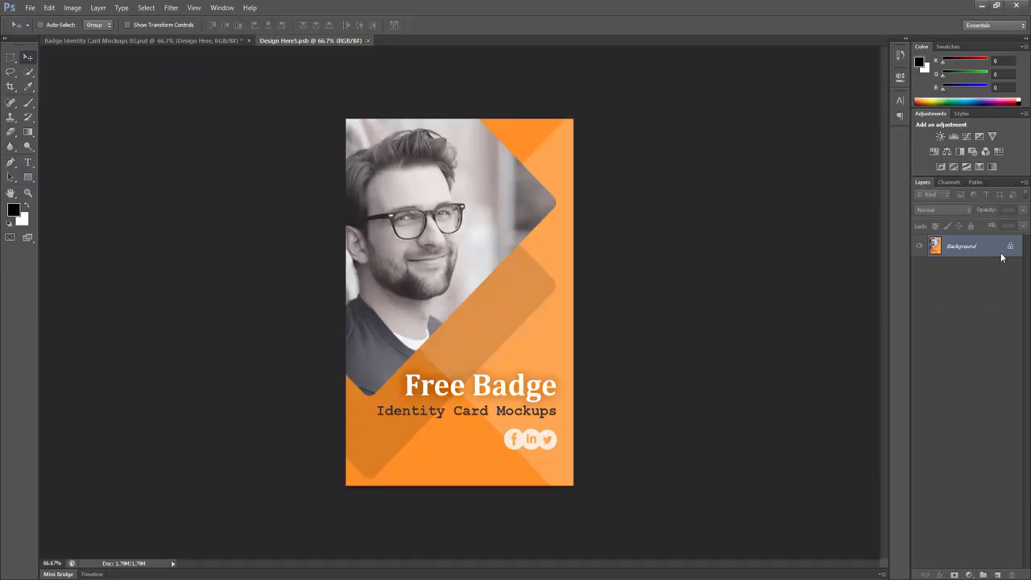
Paste the front card as pixels into the smart object and widen it to cover the whole canvas.
key(ctrl+v)
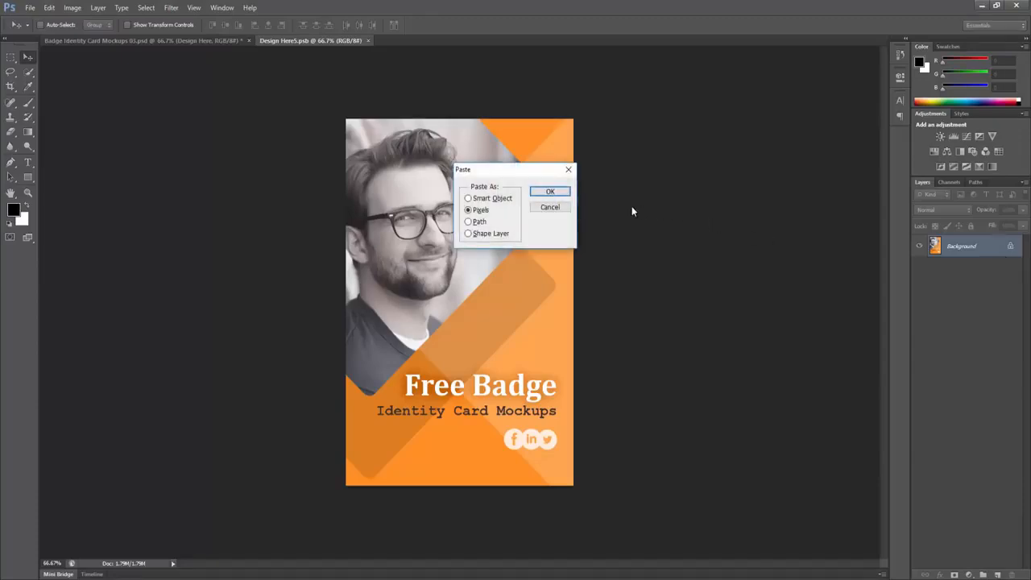
click(567, 194)
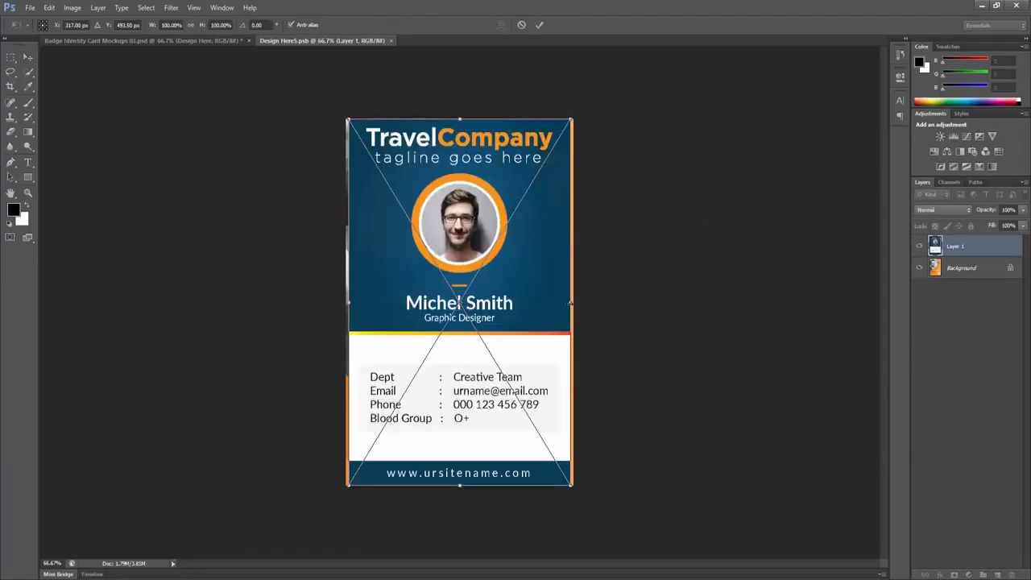
drag(571, 303, 586, 307)
key(Return)
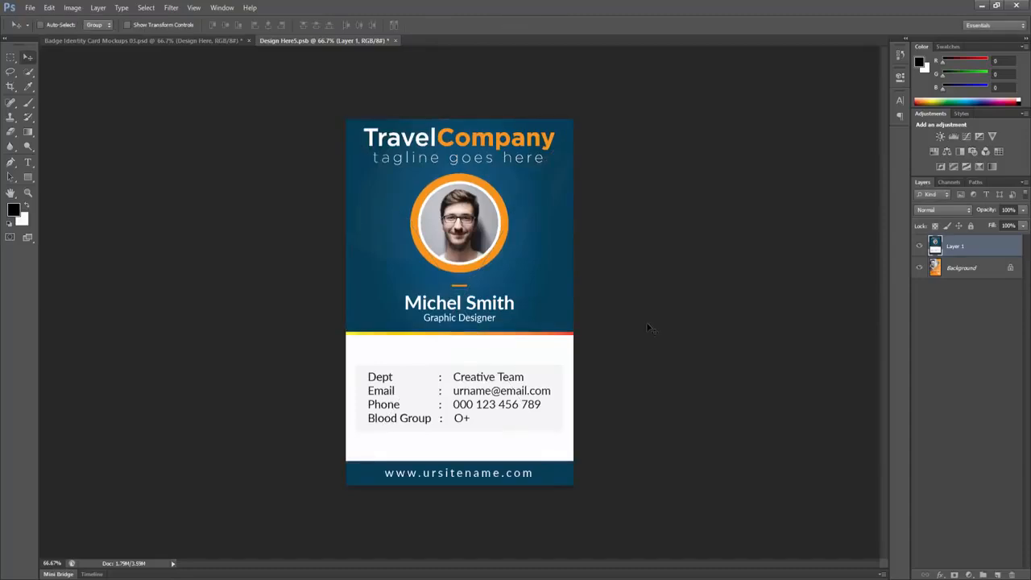
Save the Design Here smart object and close it to update the badge mockup.
key(ctrl+s)
click(414, 251)
click(635, 182)
key(ctrl+w)
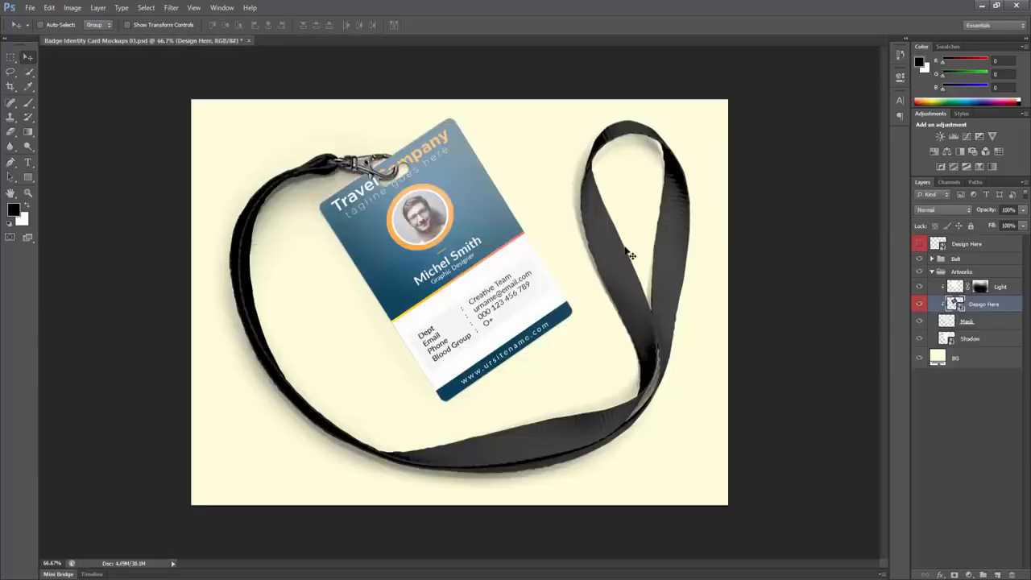
Examine what the Artworks group and its Light and Mask layers contribute by toggling their visibility off and on.
click(937, 273)
click(933, 272)
click(920, 273)
click(920, 274)
click(934, 272)
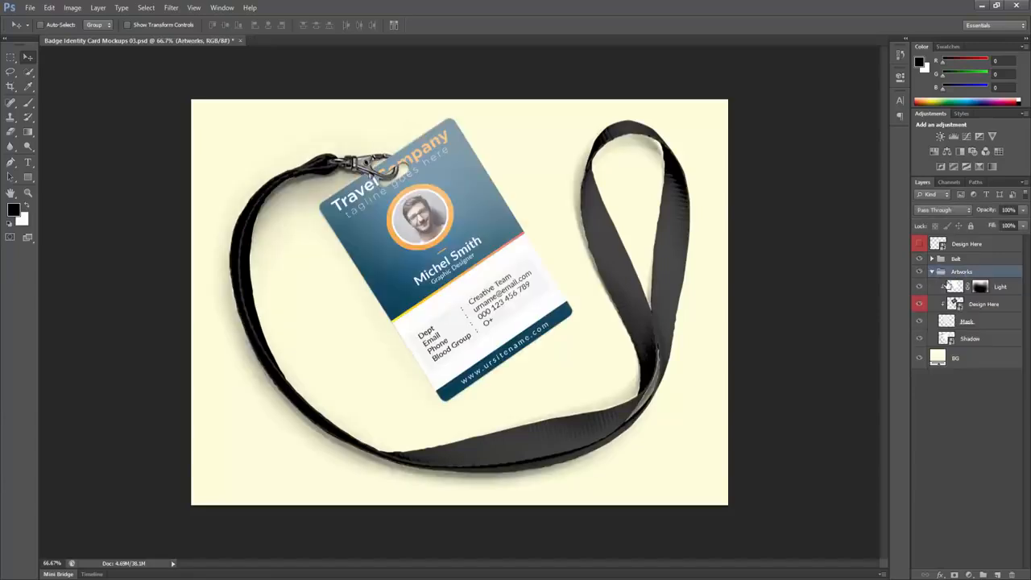
click(920, 289)
click(920, 288)
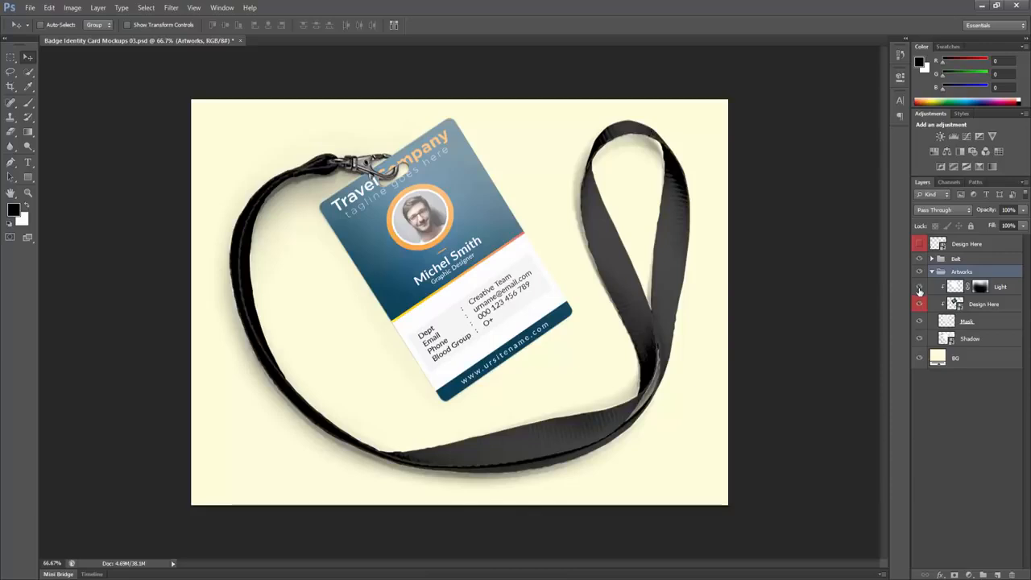
click(920, 322)
click(919, 323)
click(918, 322)
click(918, 322)
Duplicate the badge card's Light, Design Here and Mask layers as a second card.
click(973, 338)
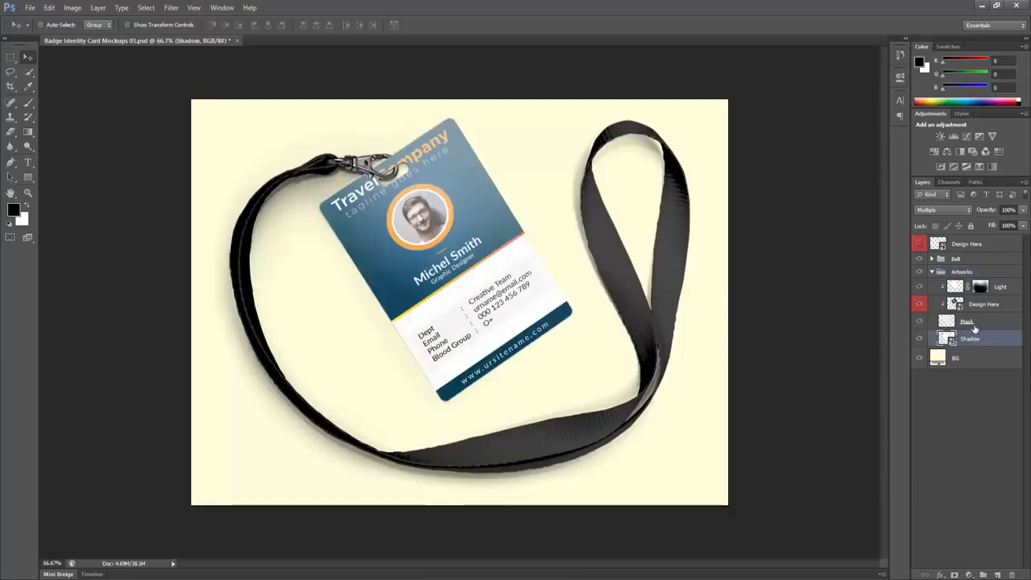
shift+click(971, 323)
click(977, 303)
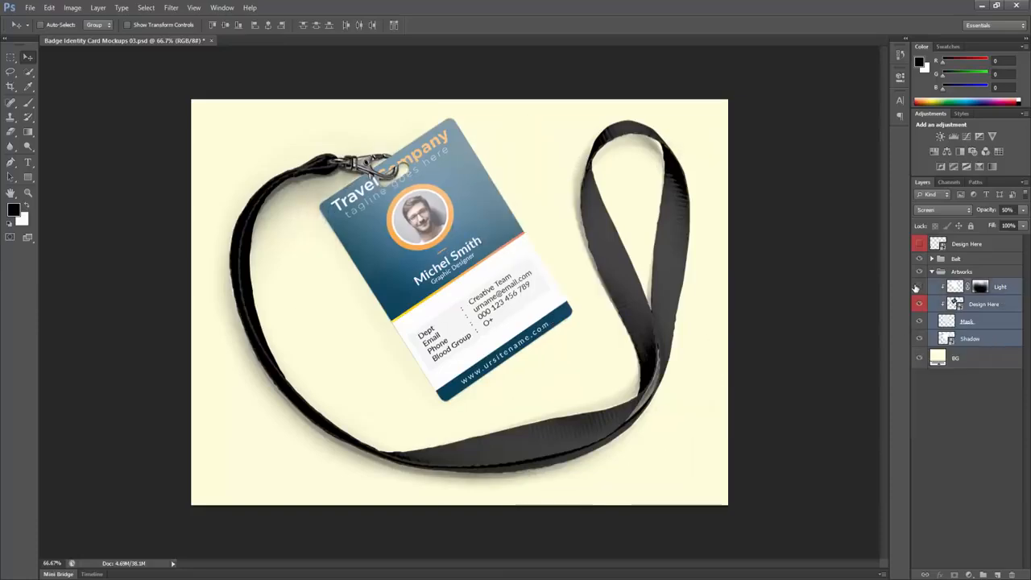
click(969, 323)
drag(492, 242, 590, 242)
key(ctrl+z)
shift+click(984, 291)
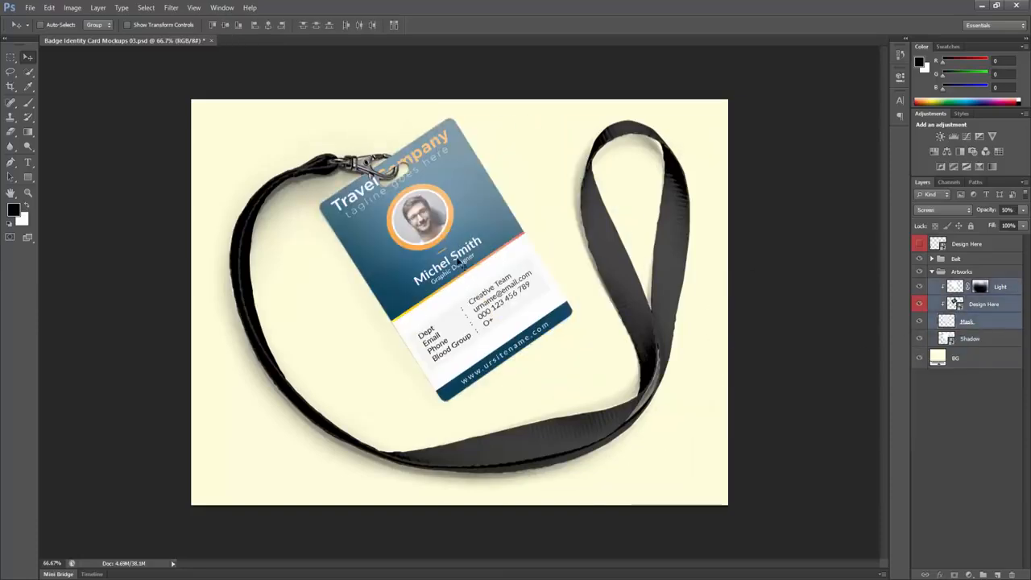
drag(497, 227, 376, 279)
Transform the duplicated card, adjusting its tilt and placing it to the right of the original card.
key(ctrl+t)
drag(431, 109, 564, 259)
drag(339, 315, 323, 371)
drag(564, 339, 461, 161)
drag(303, 379, 619, 213)
key(Return)
Hide the Shadow layer and the Belt group.
click(919, 391)
click(920, 390)
click(919, 391)
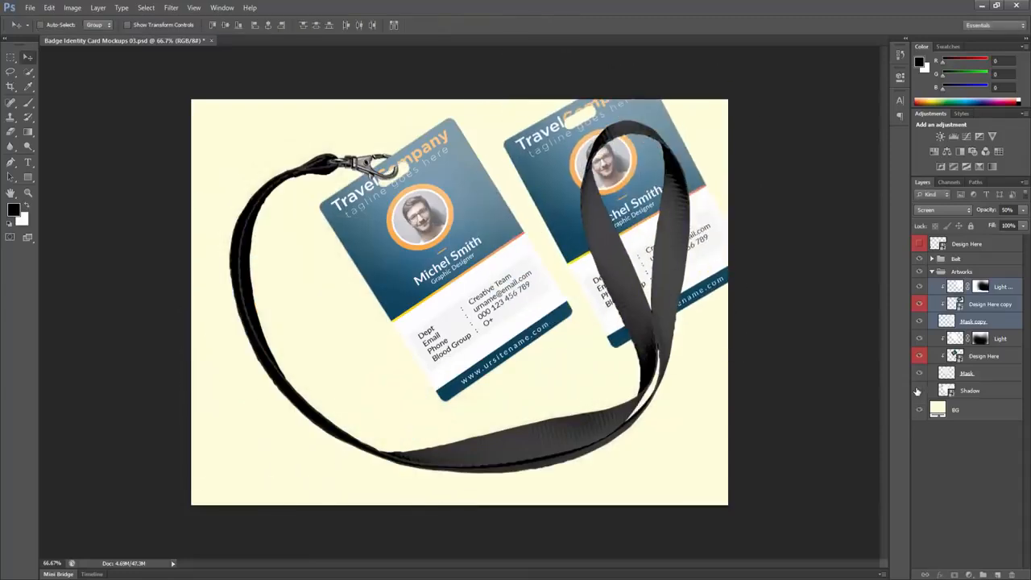
click(919, 258)
click(919, 258)
click(919, 258)
Reposition both cards so they lie side by side on the background, and show the Belt group again.
drag(543, 245, 511, 338)
click(999, 338)
shift+click(992, 376)
drag(459, 306, 395, 361)
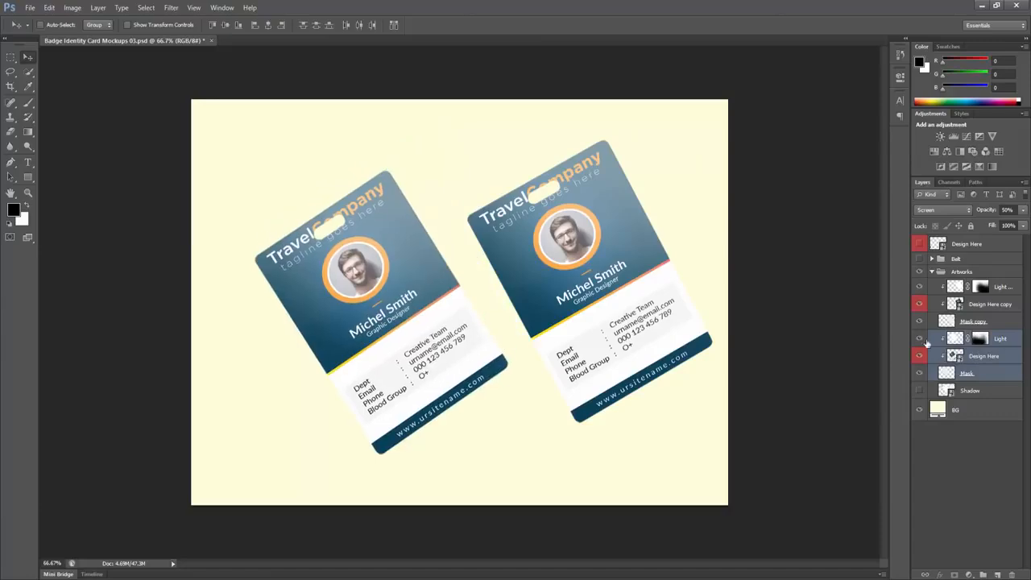
click(919, 259)
Try rotating the Belt group toward the first card's slot, and undo the transforms.
click(962, 259)
key(ctrl+t)
drag(713, 278, 241, 283)
drag(591, 409, 406, 187)
key(Return)
key(ctrl+t)
drag(560, 395, 192, 306)
key(Return)
key(ctrl+alt+z)
key(ctrl+alt+z)
key(ctrl+alt+z)
key(ctrl+alt+z)
key(ctrl+shift+z)
Move and rotate the Belt group so its metal clip meets the slot of the left card.
click(957, 259)
drag(590, 216, 522, 277)
key(ctrl+t)
drag(292, 112, 741, 286)
mouse_move(497, 262)
mouse_down()
mouse_move(295, 223)
mouse_move(294, 182)
mouse_up()
key(Return)
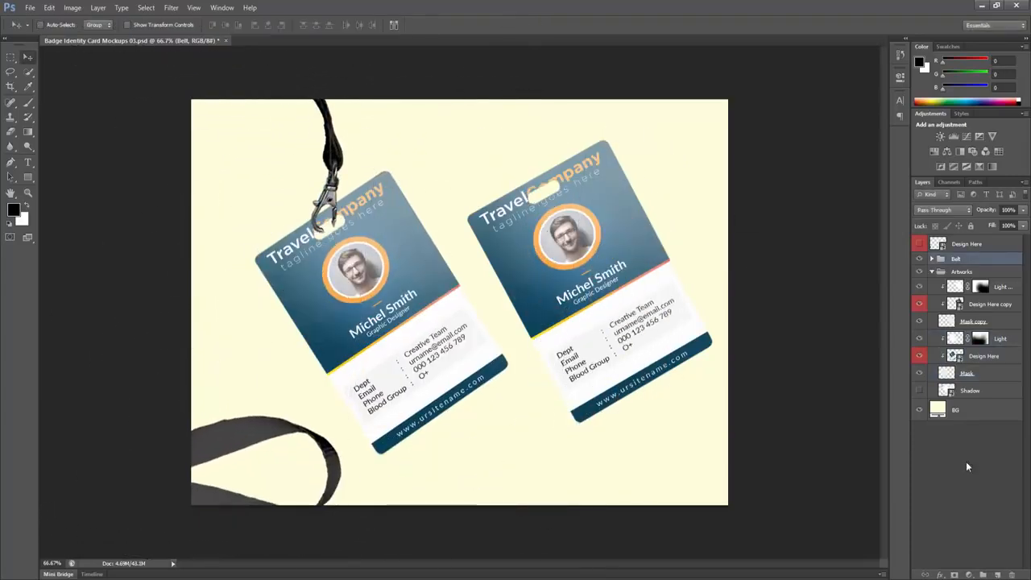
Add a layer mask to the Belt group and nudge the lanyard's clip over the left card's slot.
click(955, 575)
key(b)
key(x)
key(x)
key(x)
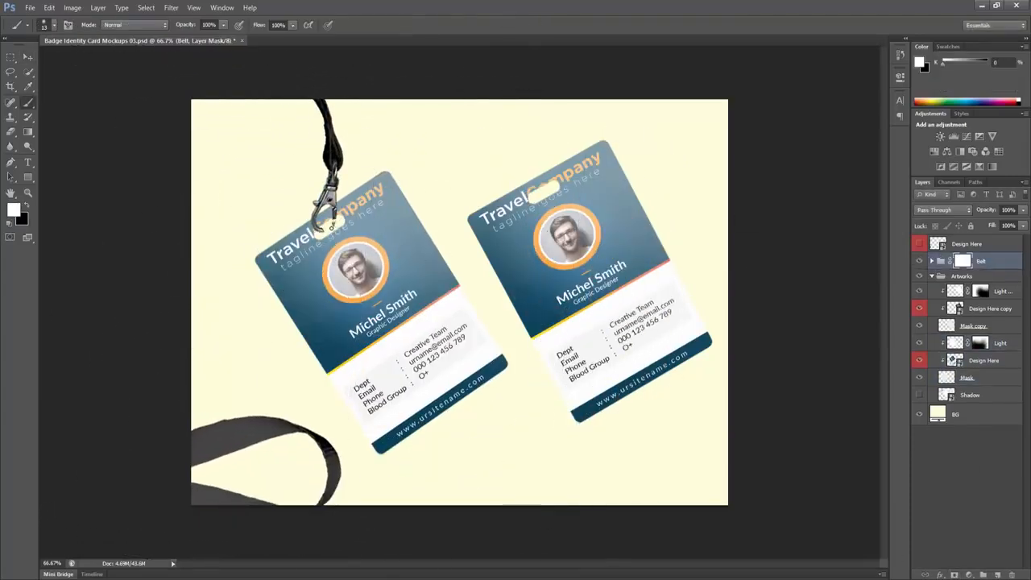
key(ctrl+z)
key(x)
key(v)
mouse_move(334, 210)
mouse_down()
mouse_move(331, 192)
mouse_move(336, 214)
mouse_up()
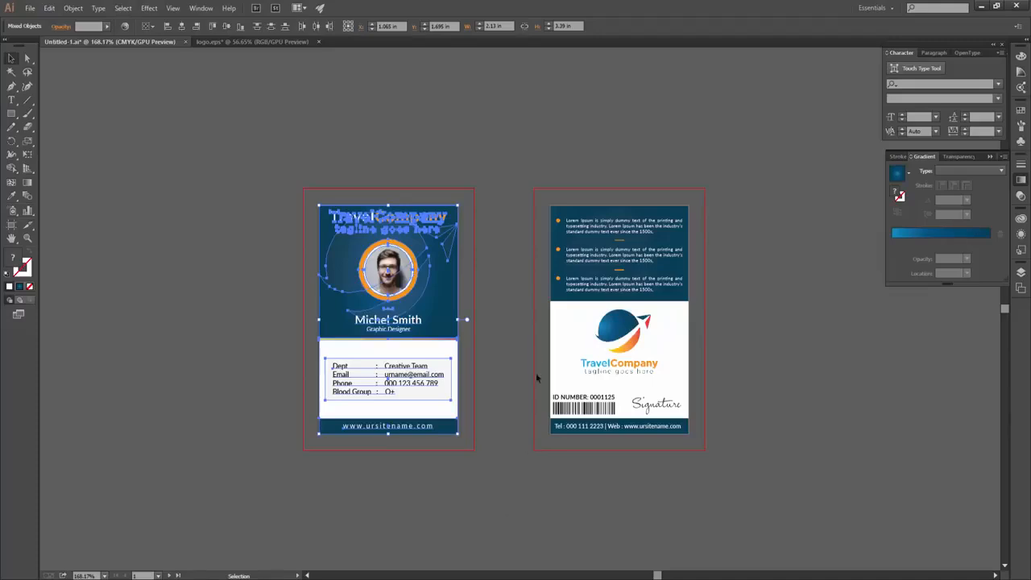
Draw a white 2.13 x 3.39 in rectangle over the back card in Illustrator and send it behind all artwork.
click(12, 114)
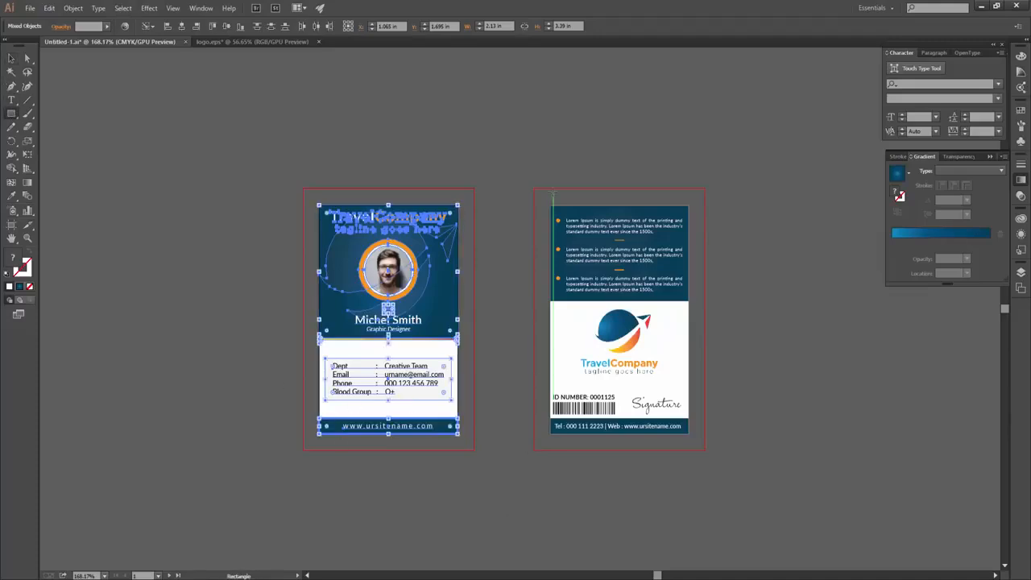
drag(550, 206, 689, 435)
key(v)
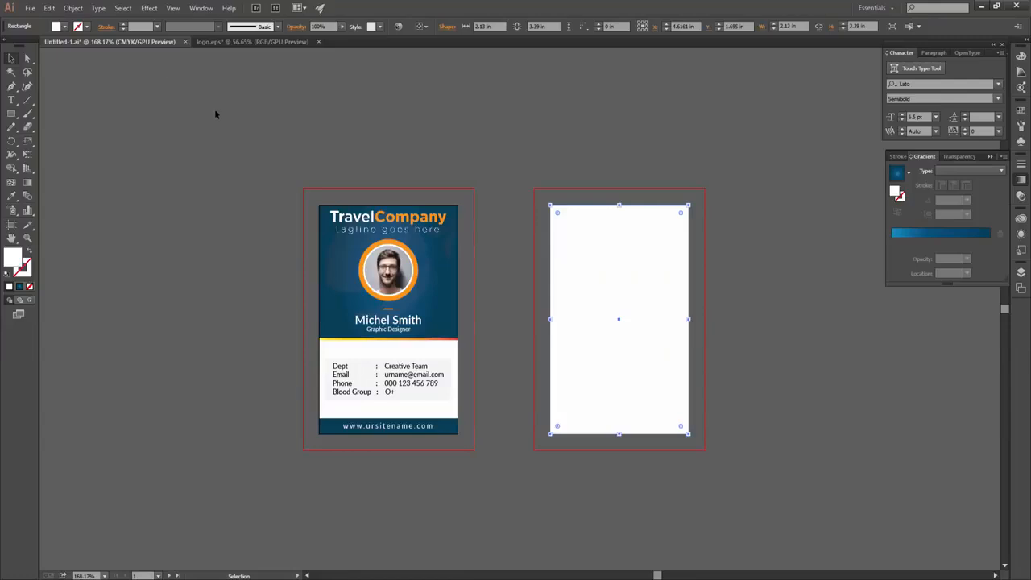
key(ctrl+shift+[)
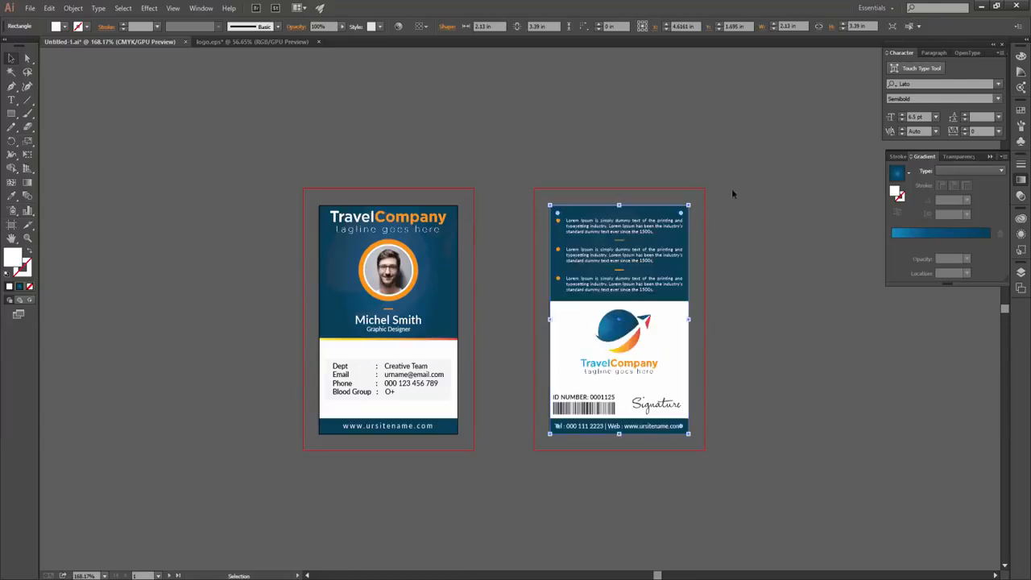
click(730, 195)
Select and copy the complete back card, switch to Photoshop and open the Design Here copy smart object.
drag(513, 496, 693, 339)
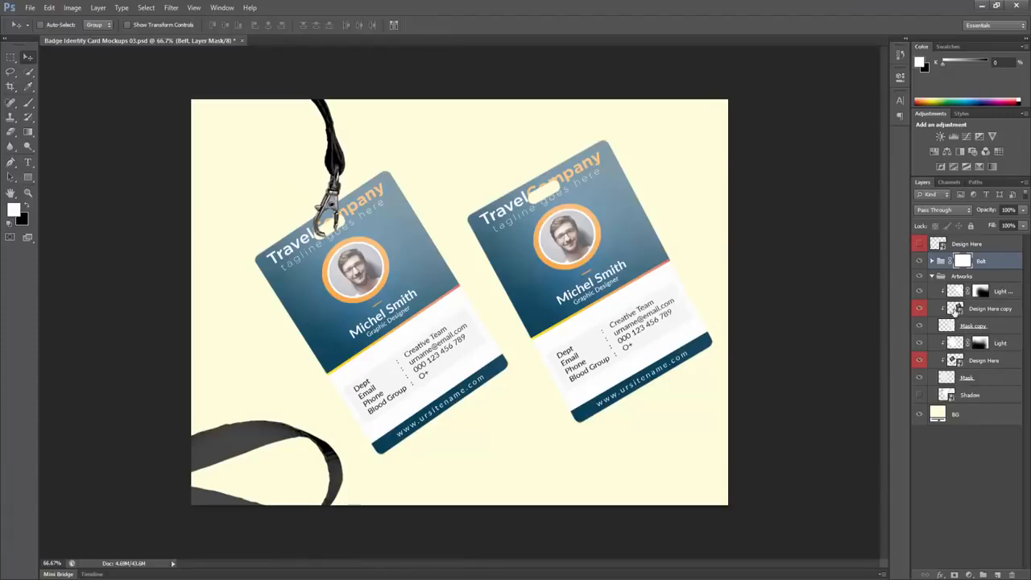
click(959, 368)
click(919, 291)
click(920, 291)
double_click(956, 308)
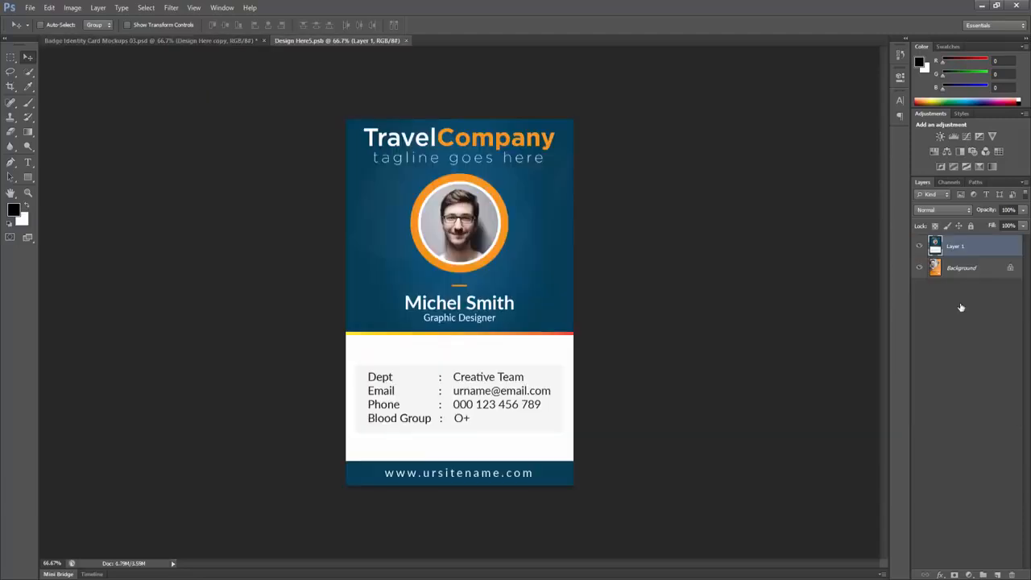
Paste the back card into the smart object, place it, then save and close the smart object.
key(ctrl+v)
click(550, 192)
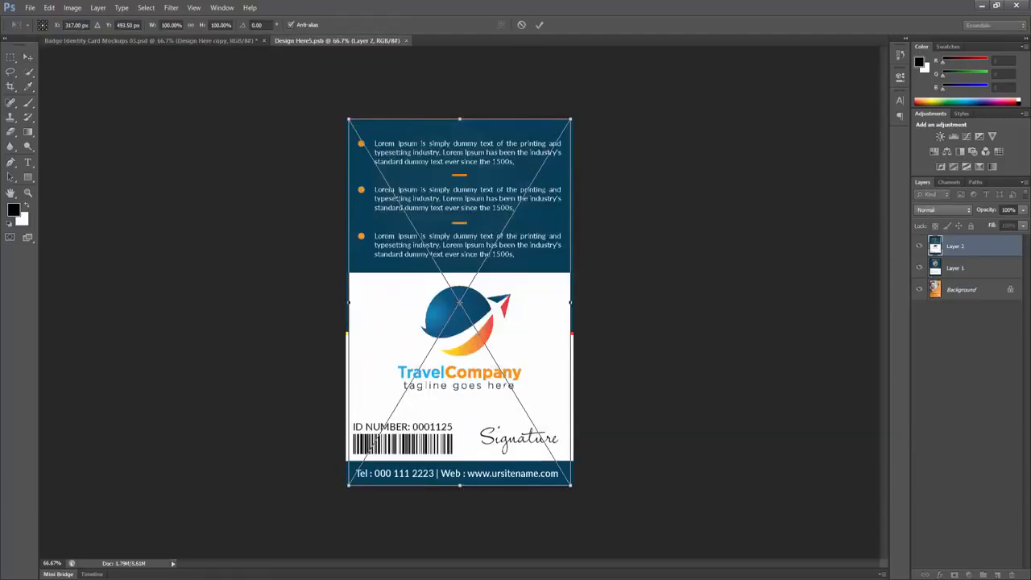
key(Return)
key(ctrl+s)
key(ctrl+w)
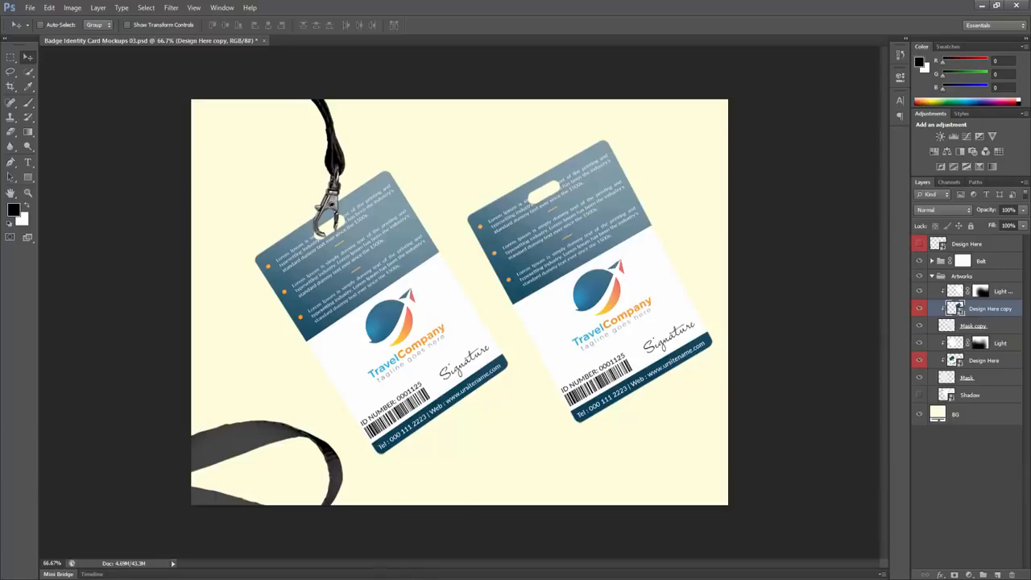
Switch to Illustrator, copy the complete front card and return to the badge mockup in Photoshop.
click(419, 576)
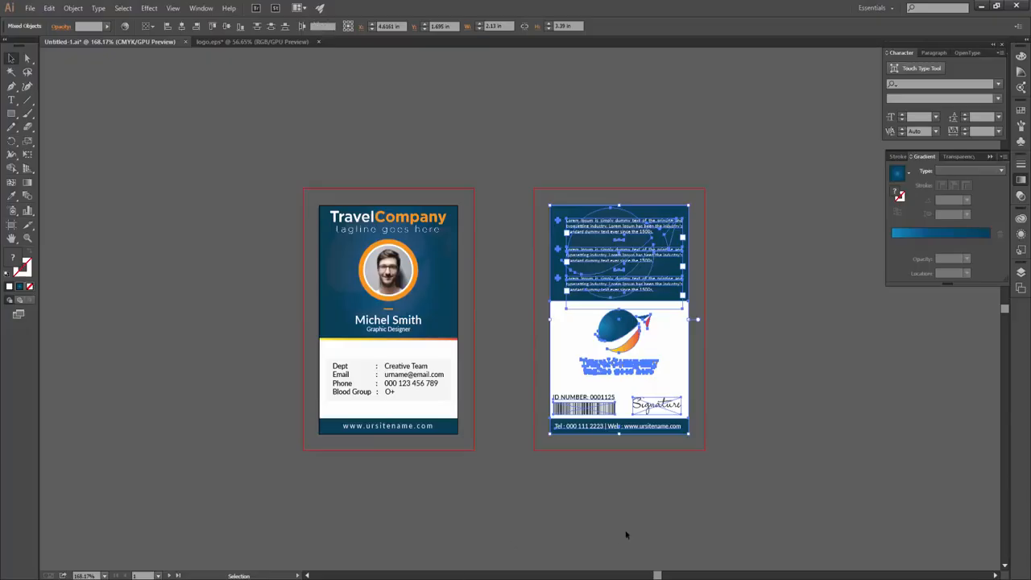
click(683, 485)
drag(487, 465, 260, 103)
key(ctrl+c)
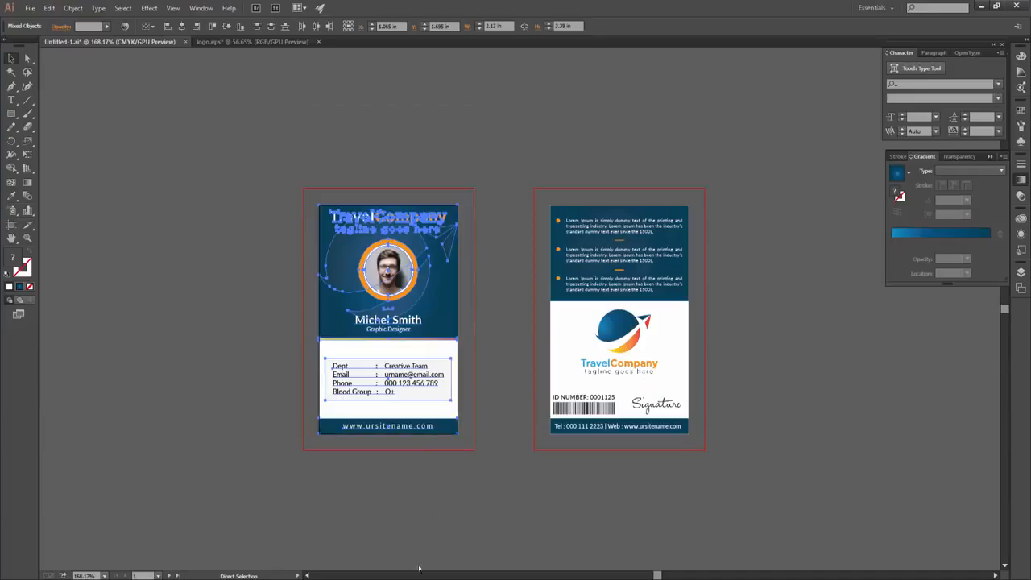
click(423, 577)
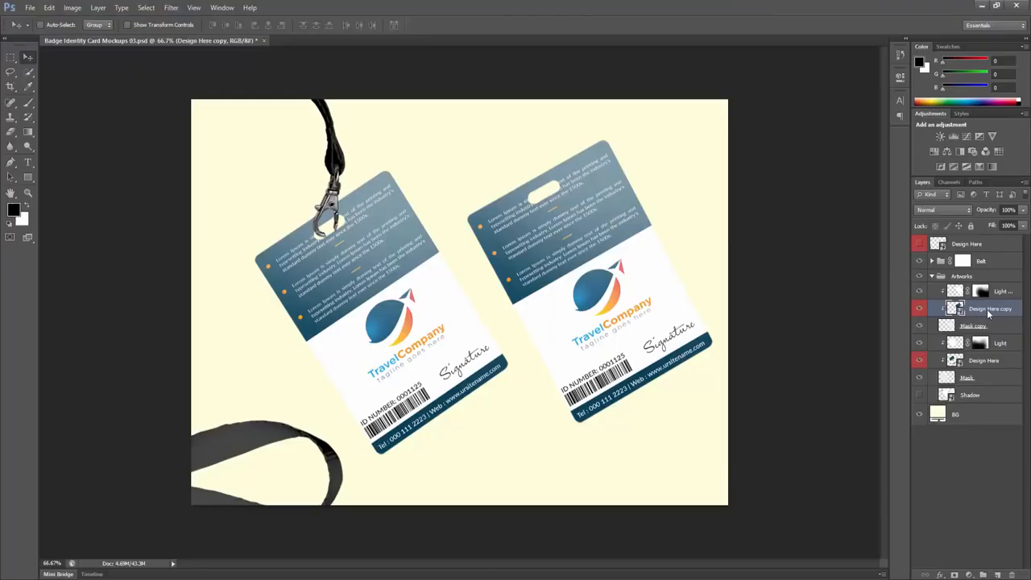
Convert the Design Here copy layer into its own smart object and open it.
right_click(986, 315)
click(913, 307)
right_click(977, 311)
click(886, 264)
double_click(955, 308)
Paste the front card as pixels into the Design Here copy smart object and place it.
key(ctrl+v)
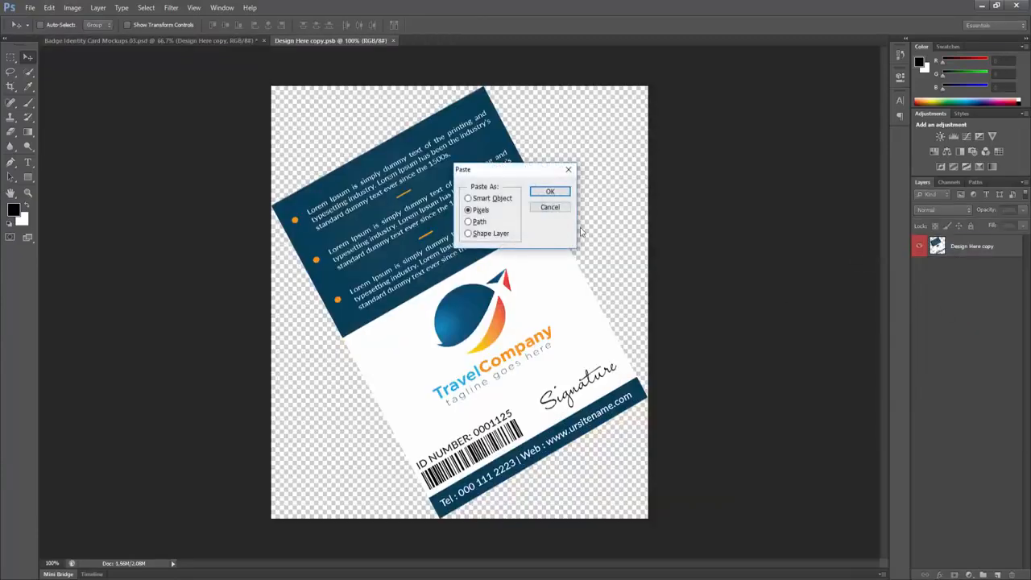
click(548, 191)
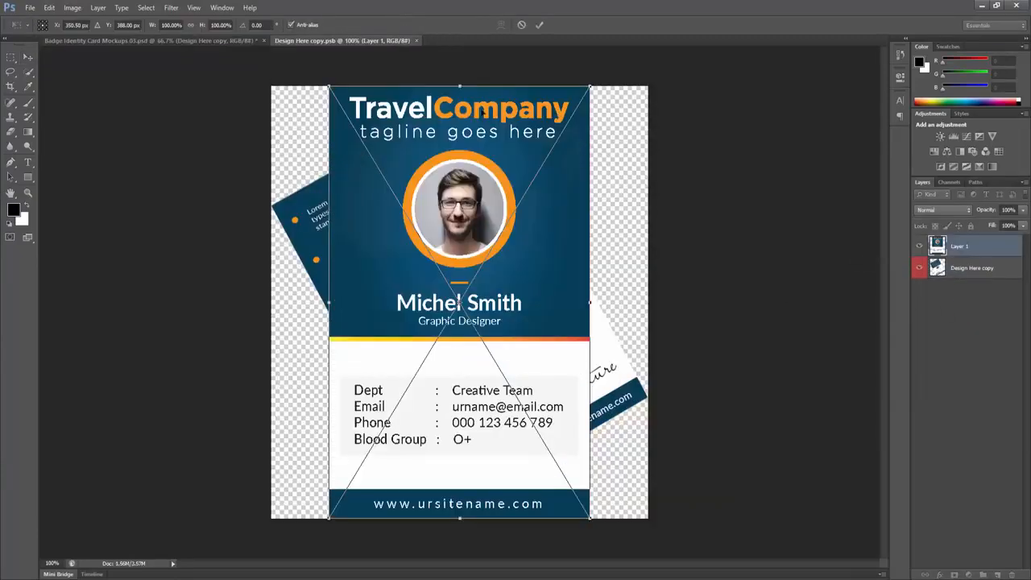
right_click(483, 113)
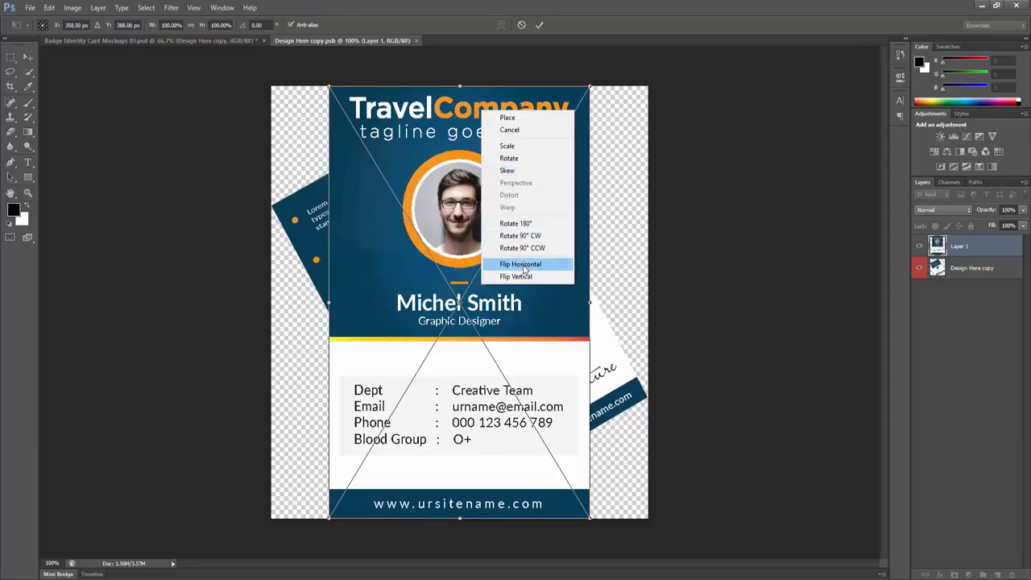
click(454, 234)
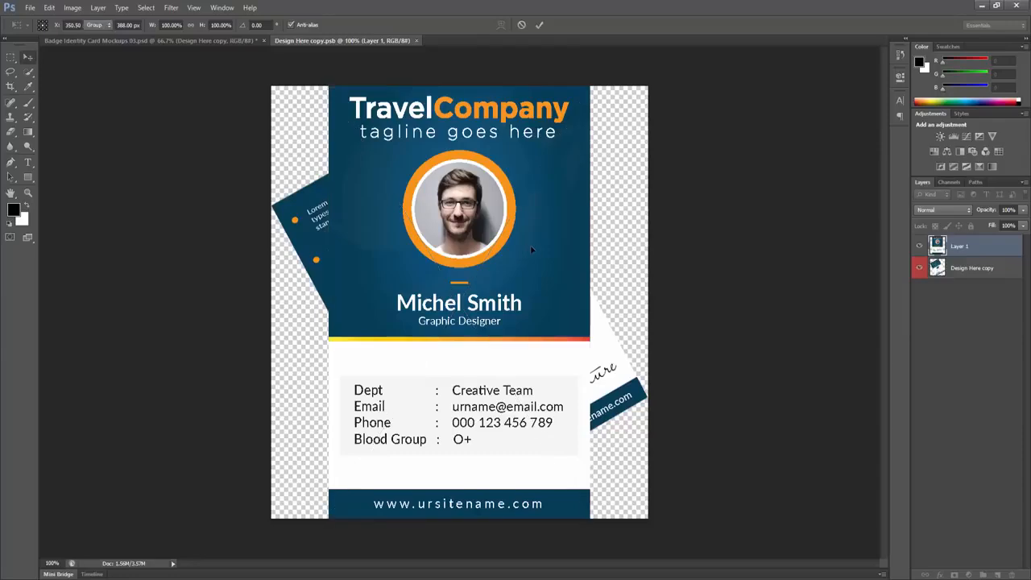
key(Return)
Distort the pasted front card's corners to match the tilted back card beneath, then save and close the smart object.
key(ctrl+t)
right_click(535, 195)
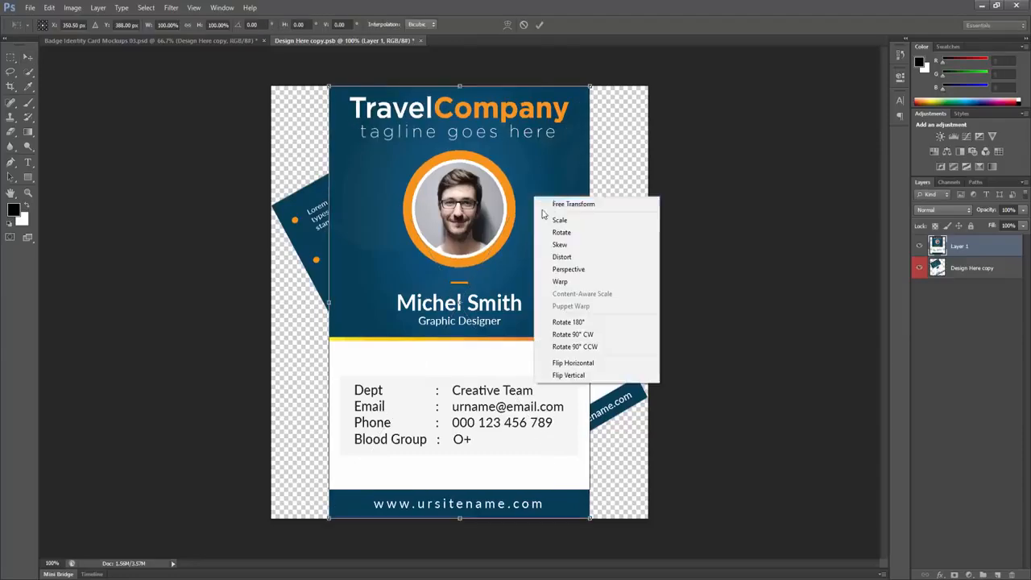
click(564, 254)
drag(332, 89, 273, 206)
drag(592, 86, 483, 87)
drag(592, 520, 649, 397)
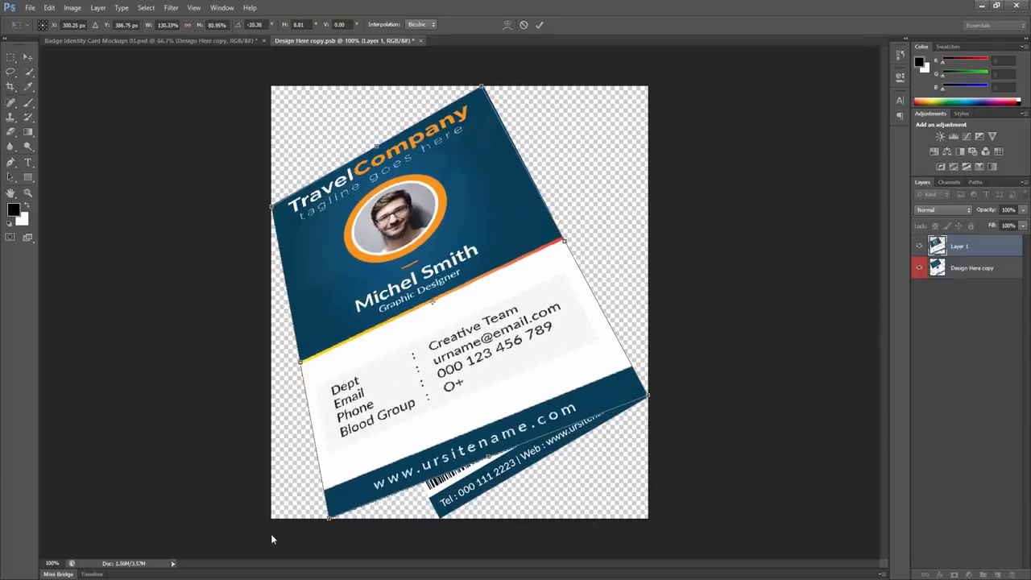
drag(332, 521, 440, 521)
key(Return)
key(ctrl+s)
key(ctrl+w)
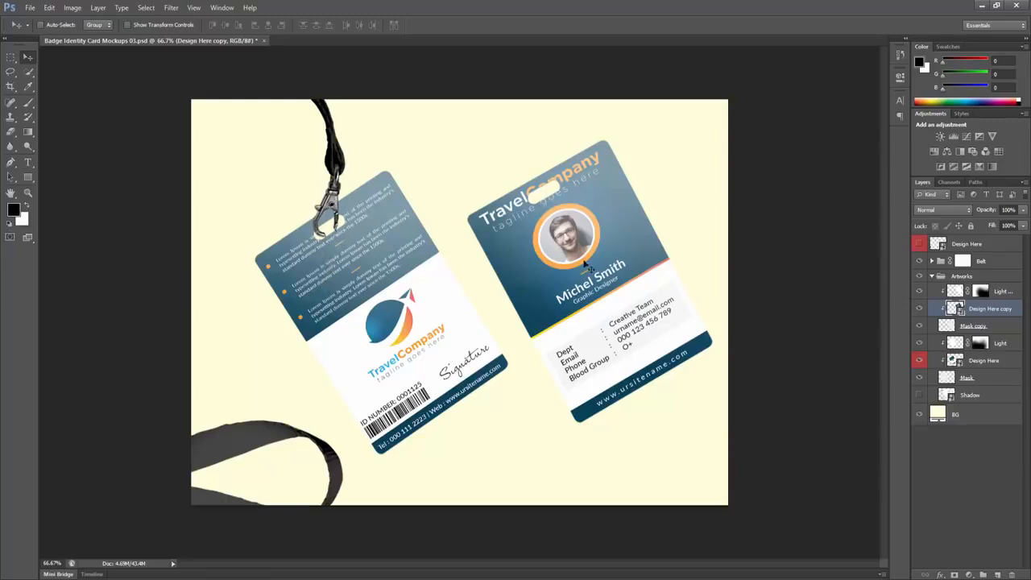
Undo the smart object replacements and the last nudge of the Belt group.
key(ctrl+alt+z)
key(ctrl+alt+z)
key(ctrl+alt+z)
key(ctrl+alt+z)
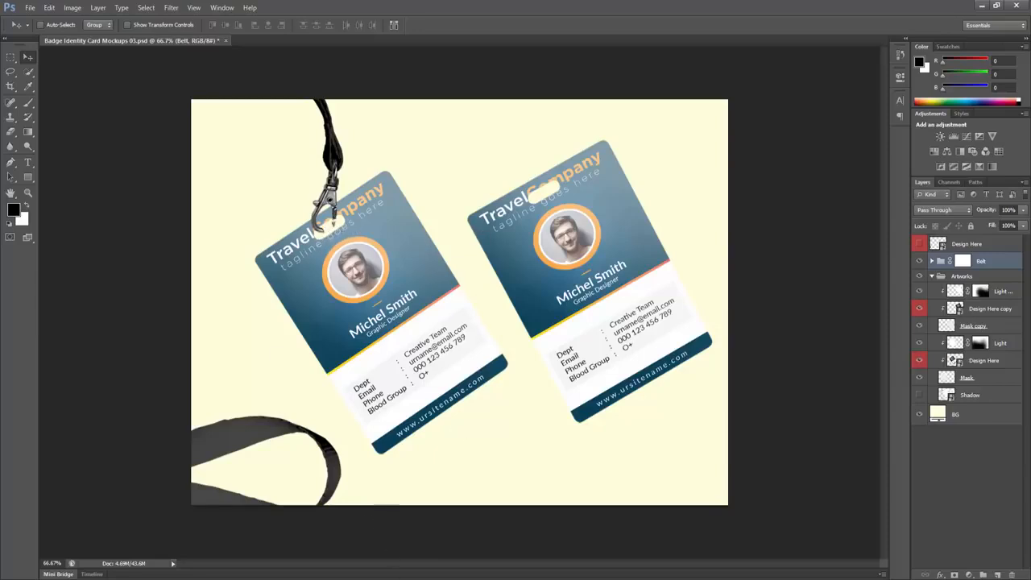
Switch to Illustrator and examine the finished front and back cards up close against the mockup.
mouse_move(419, 576)
click(419, 550)
click(782, 471)
key(ctrl+space)
click(664, 268)
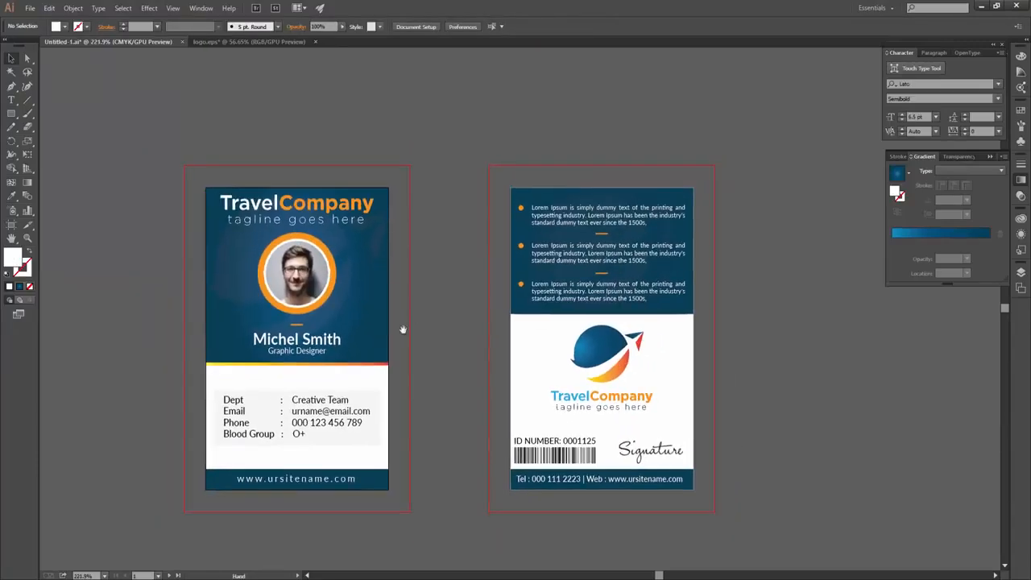
drag(417, 318, 466, 299)
key(alt+Tab)
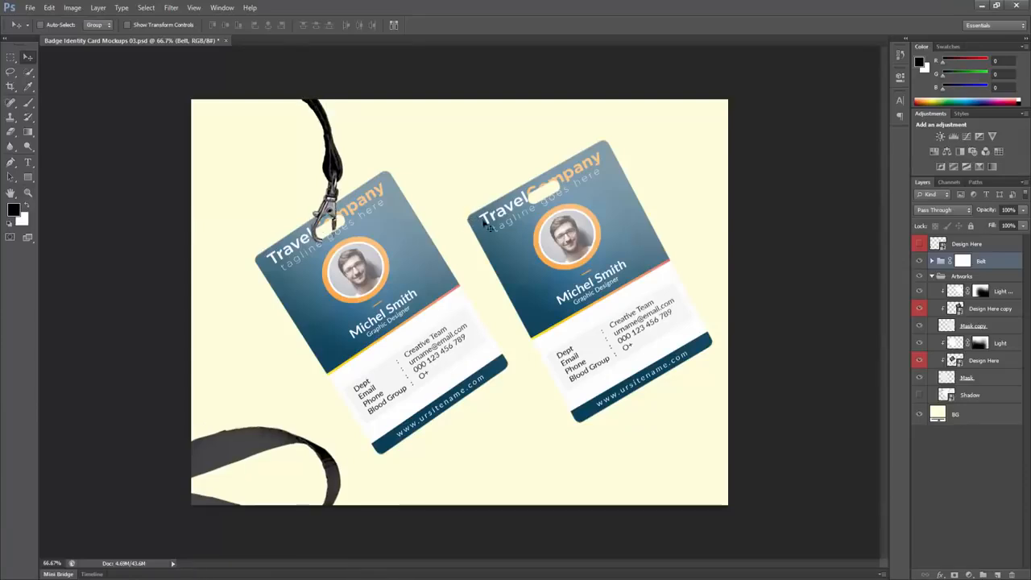
key(alt+Tab)
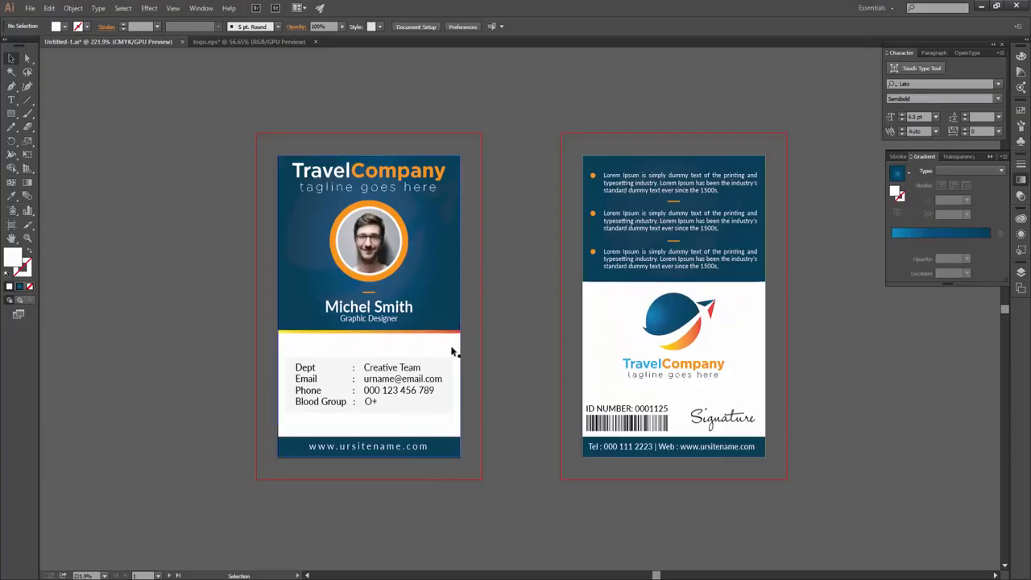
ctrl+click(357, 247)
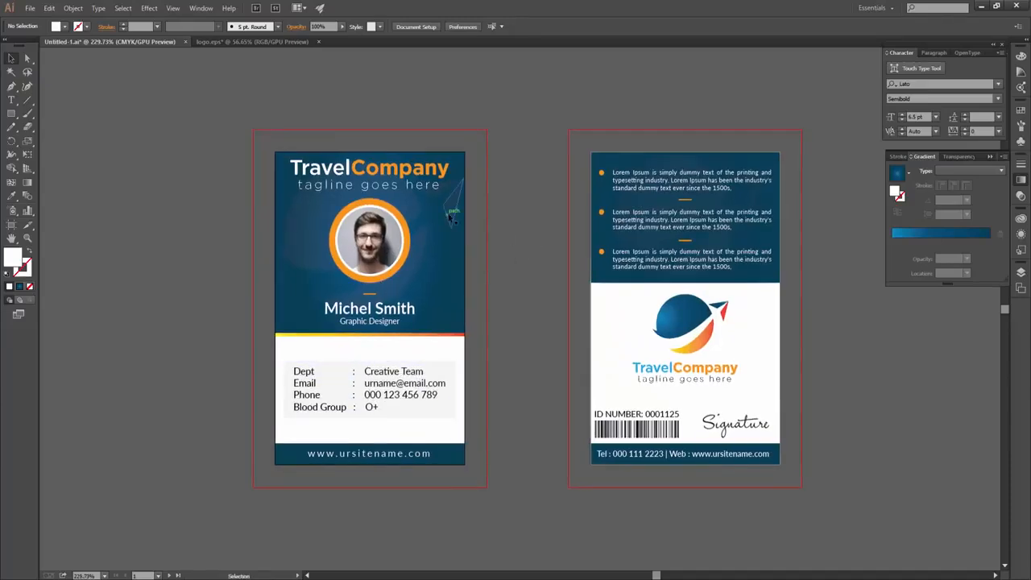
Draw a 2.63 x 3.89 in rectangle over the front card's whole bleed area and fill it with red.
click(12, 114)
drag(254, 129, 487, 487)
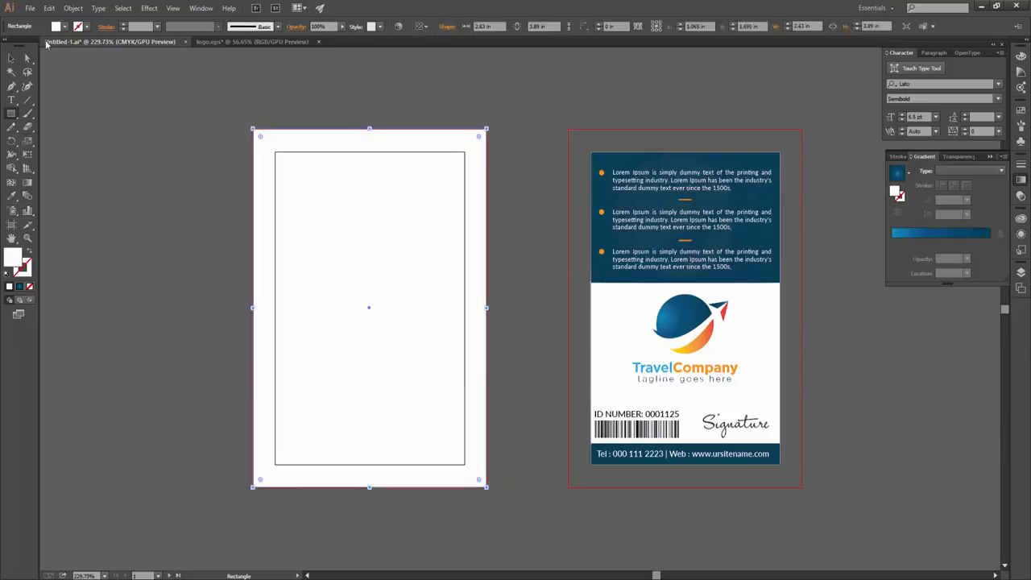
click(54, 72)
click(543, 314)
click(64, 27)
click(37, 46)
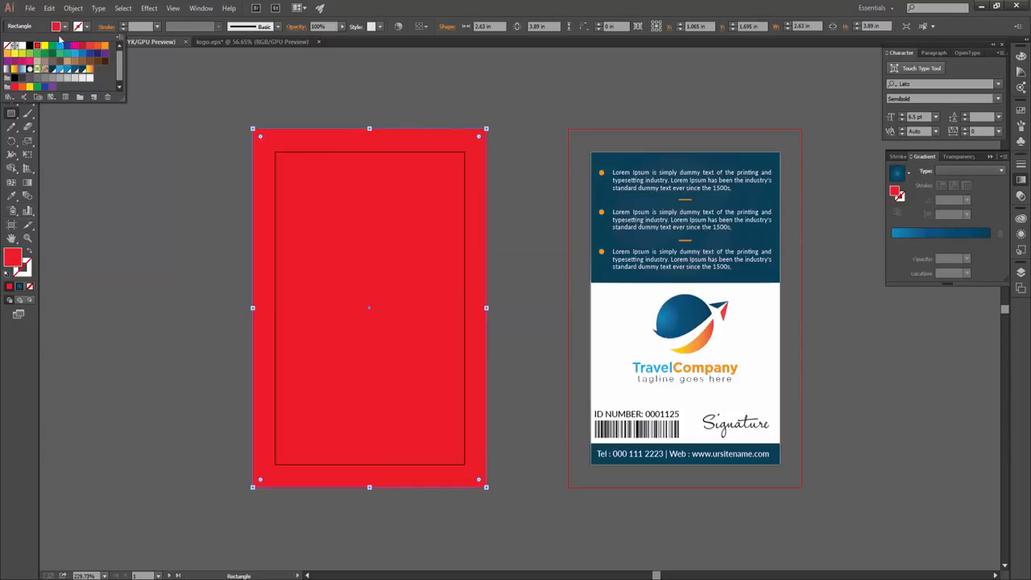
click(64, 29)
click(13, 58)
click(41, 79)
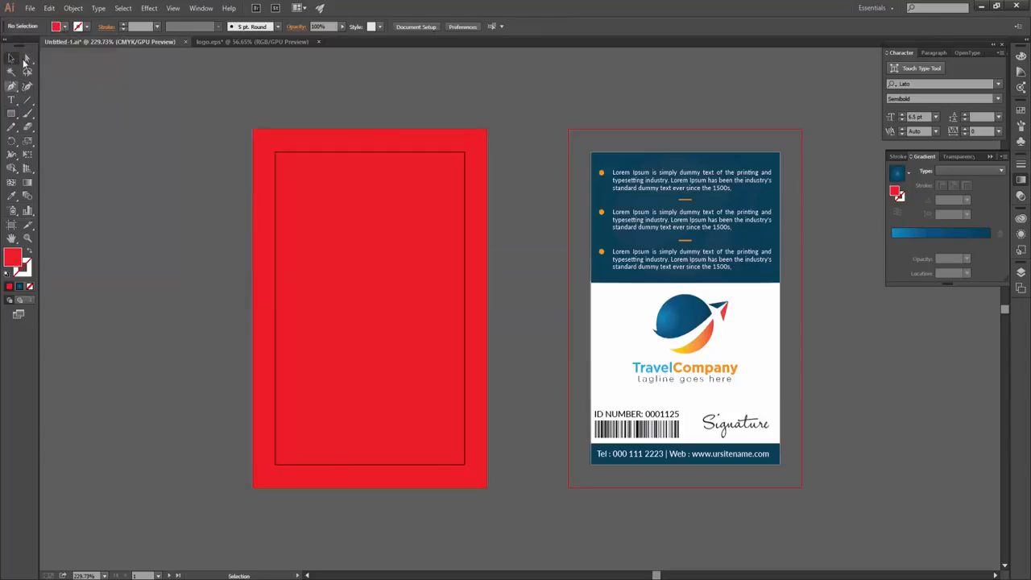
Draw a light blue 2.13 x 3.39 in rectangle over the front card's trim area, on top of the red one.
click(13, 114)
click(64, 27)
click(37, 45)
click(64, 27)
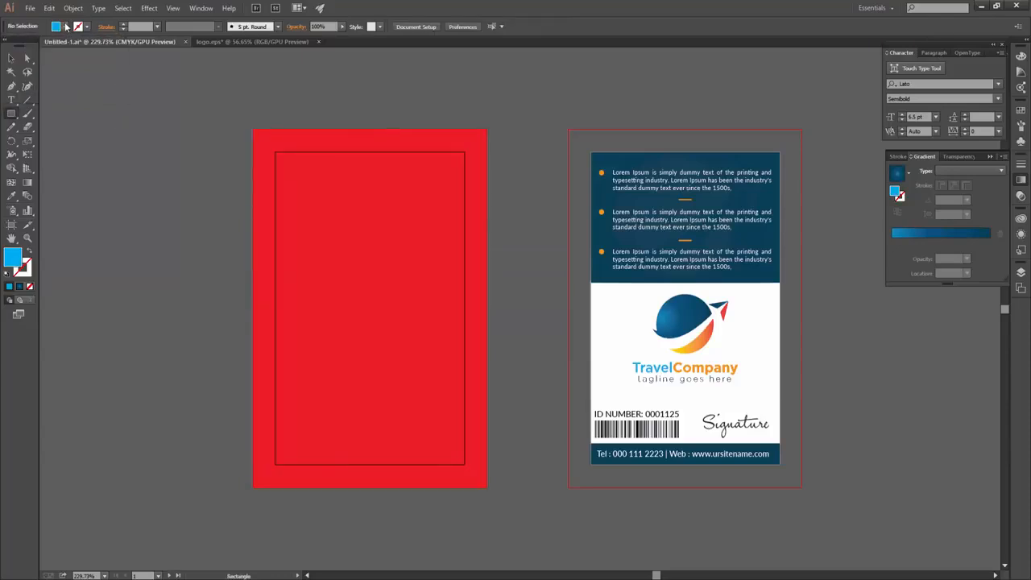
drag(275, 153, 465, 465)
key(v)
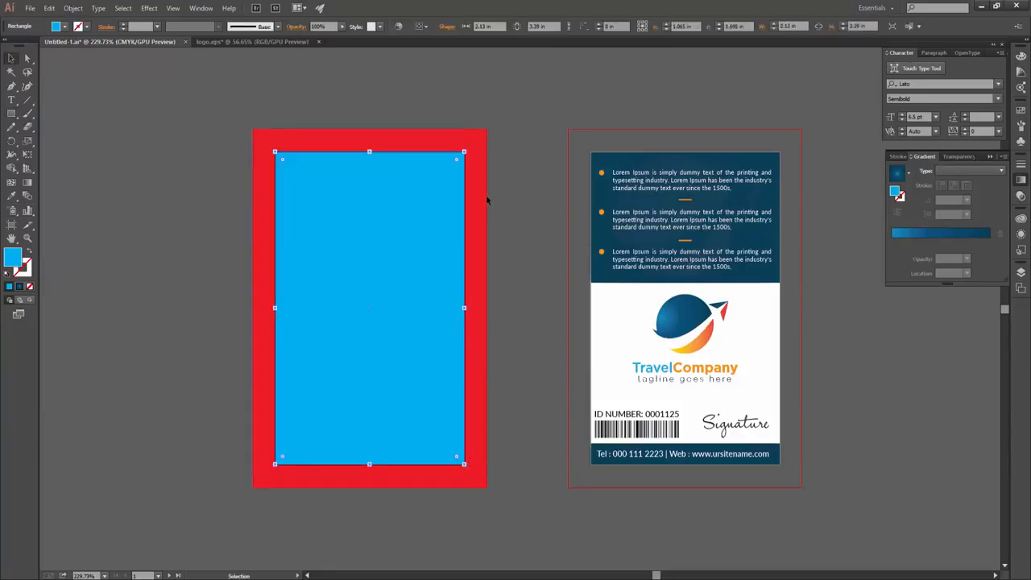
Subtract the blue trim rectangle from the red bleed rectangle with Minus Front to form a red frame around the front card.
click(481, 202)
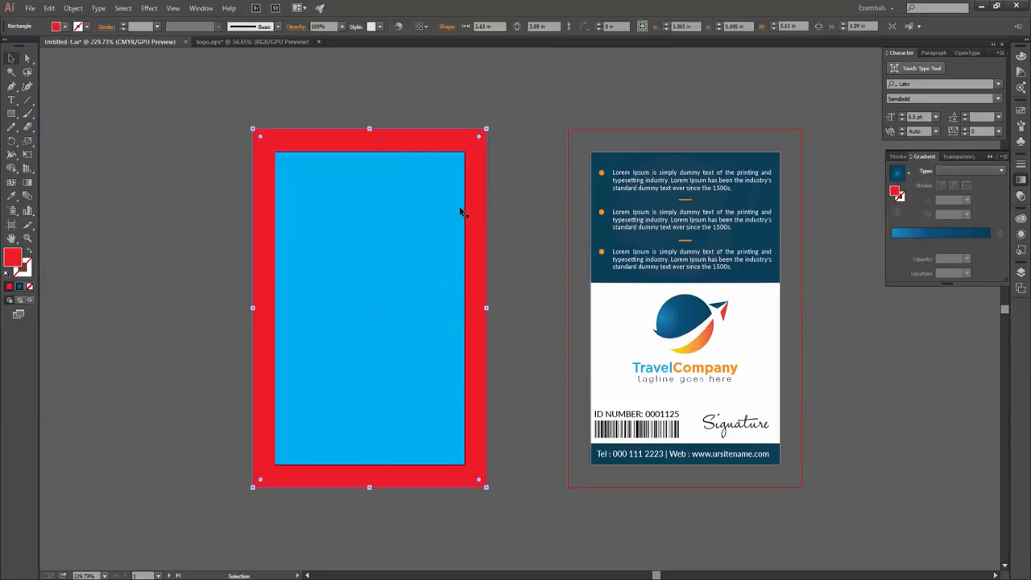
shift+click(447, 219)
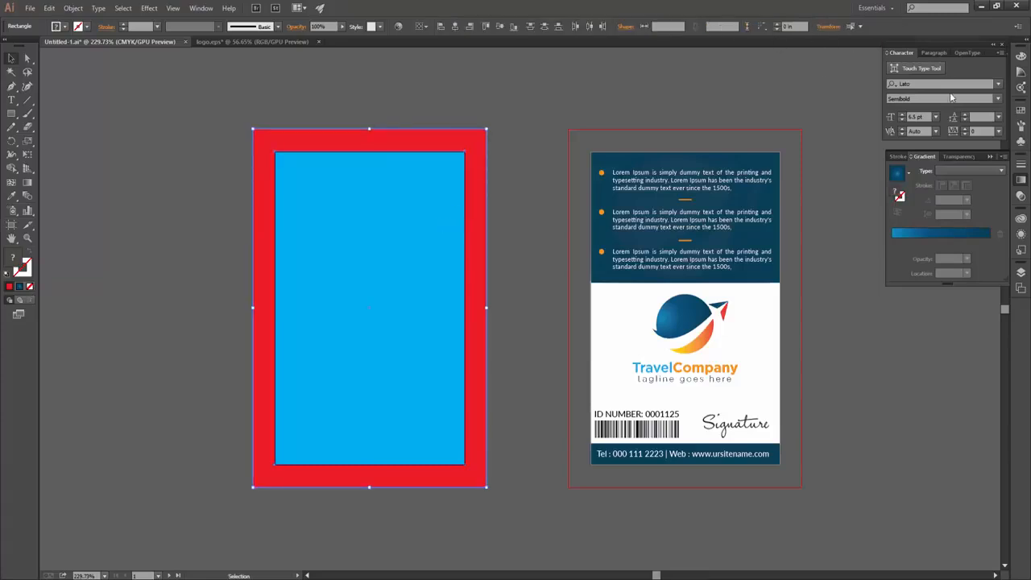
click(200, 8)
click(219, 363)
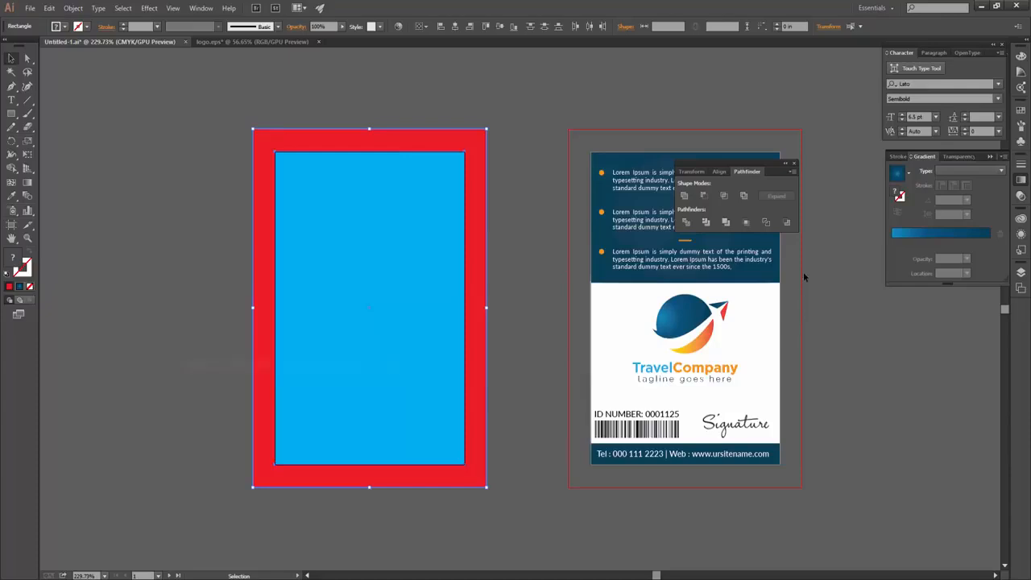
click(705, 196)
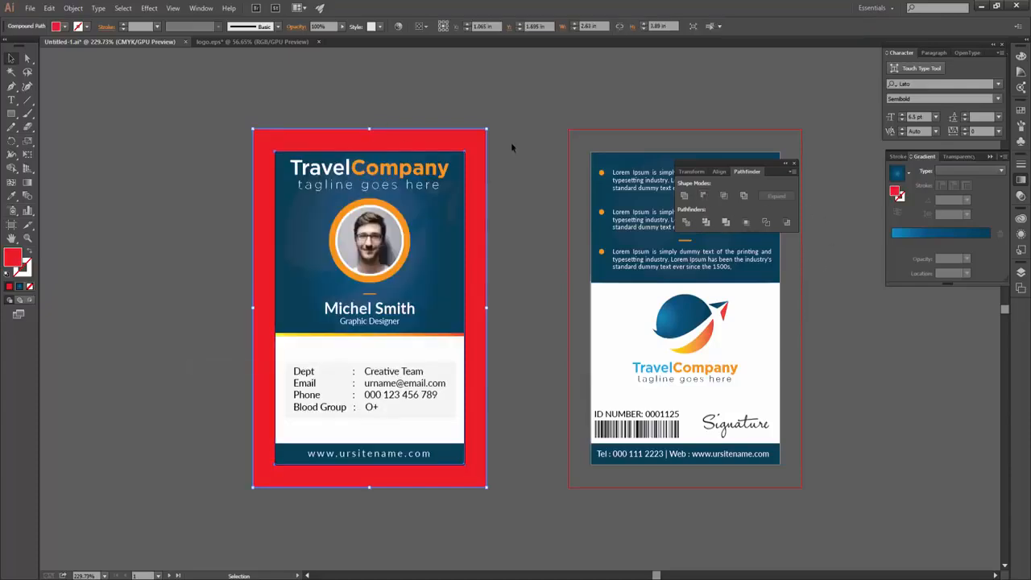
click(511, 143)
Round all four inner corners of the red frame around the front card with the live corner handles.
click(27, 58)
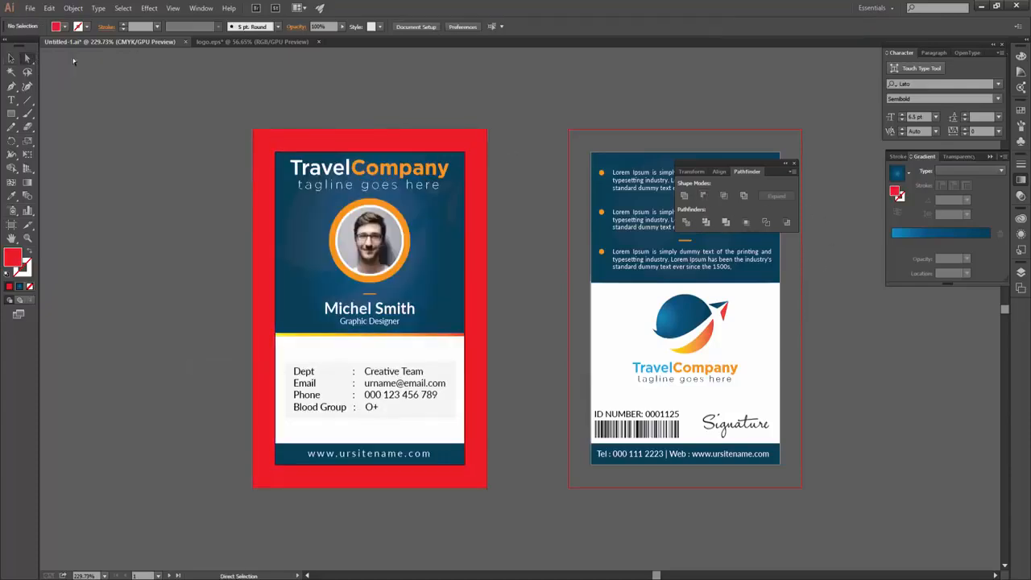
click(514, 145)
click(201, 161)
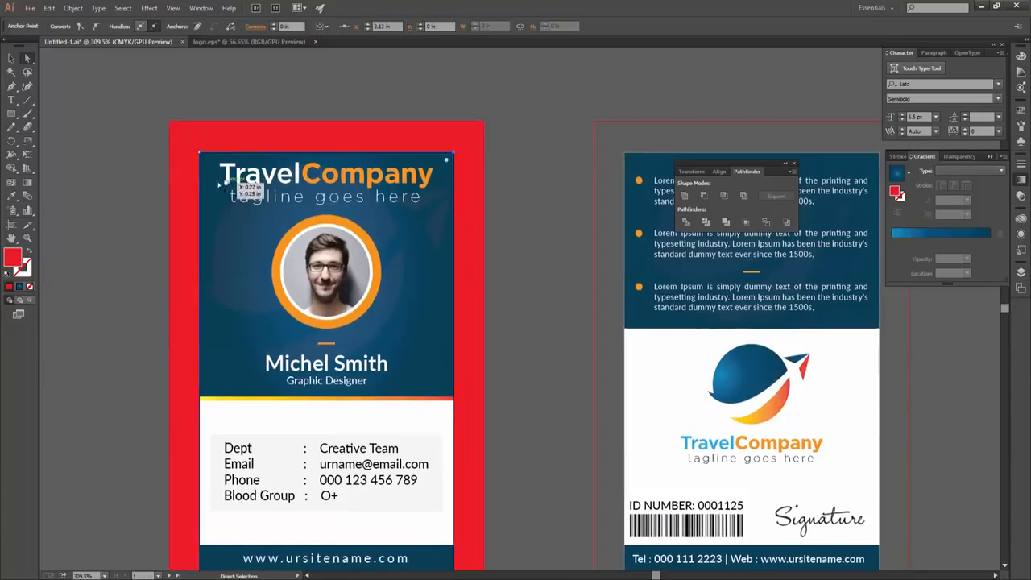
shift+click(199, 154)
drag(311, 403, 374, 126)
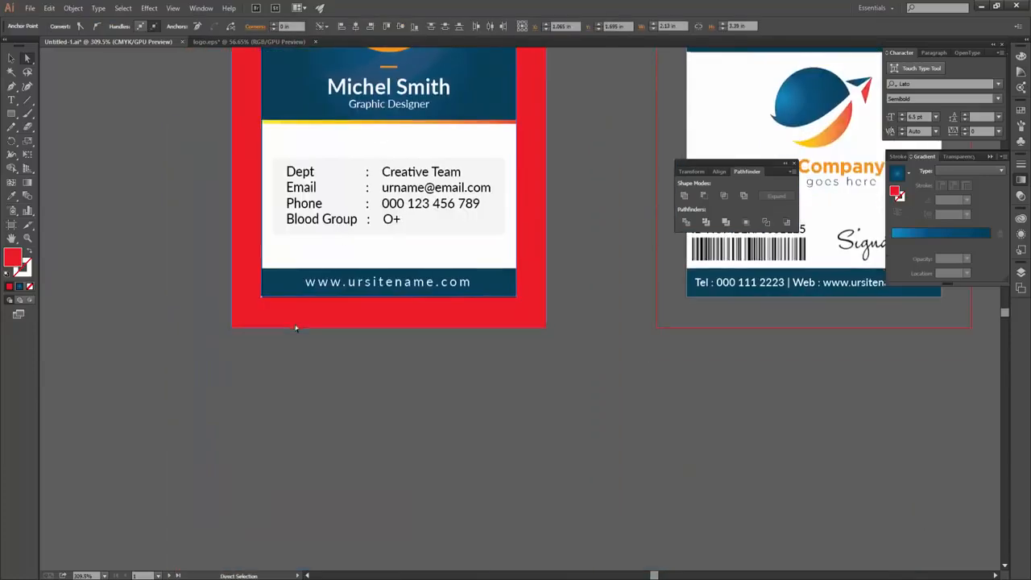
shift+click(262, 297)
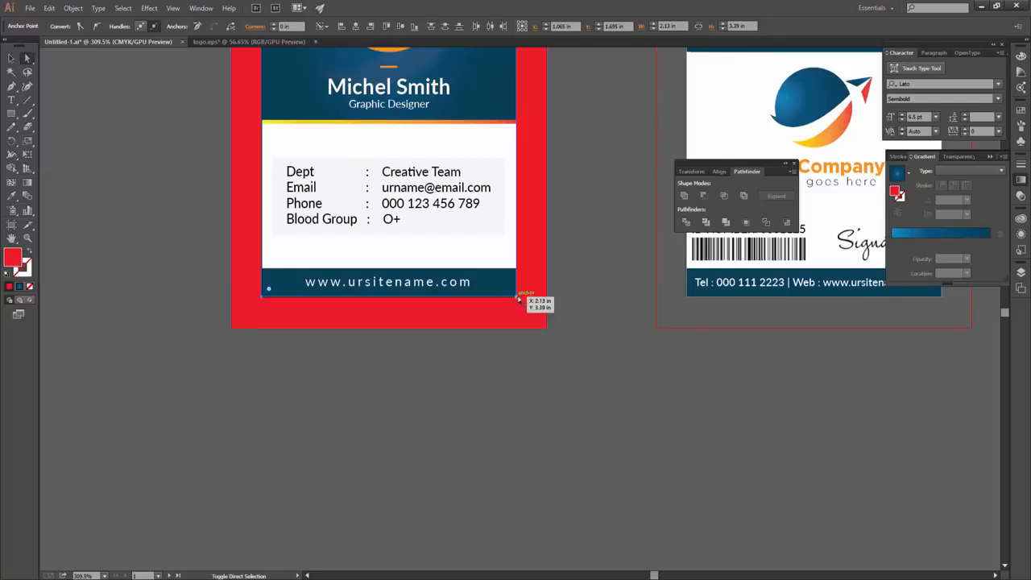
shift+click(516, 298)
drag(508, 290, 492, 278)
click(606, 355)
Create a new layer, move the red frame onto it from Layer 1, and check it by toggling the layer's visibility.
scroll(594, 225, up, 5)
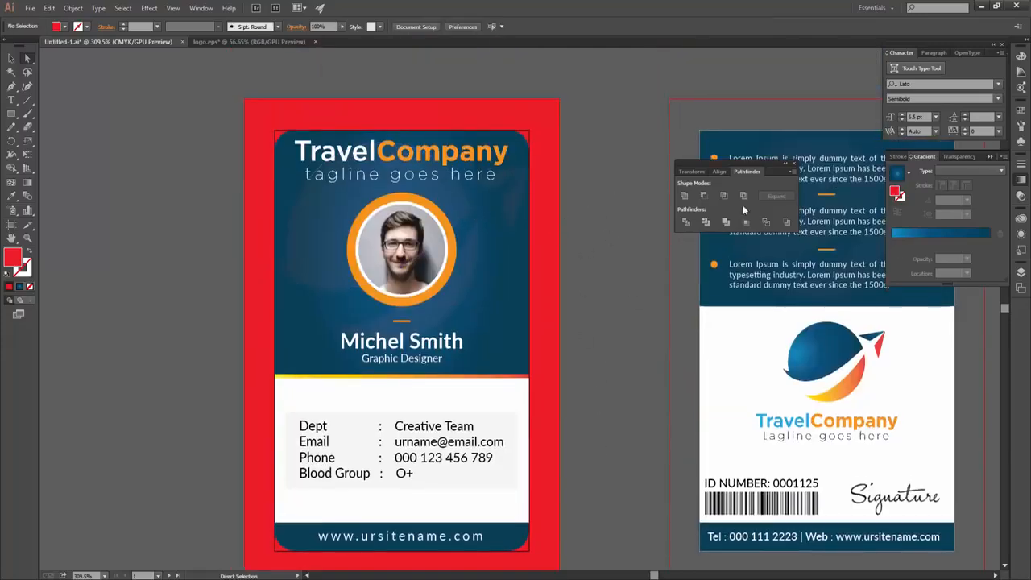
click(1021, 273)
click(978, 366)
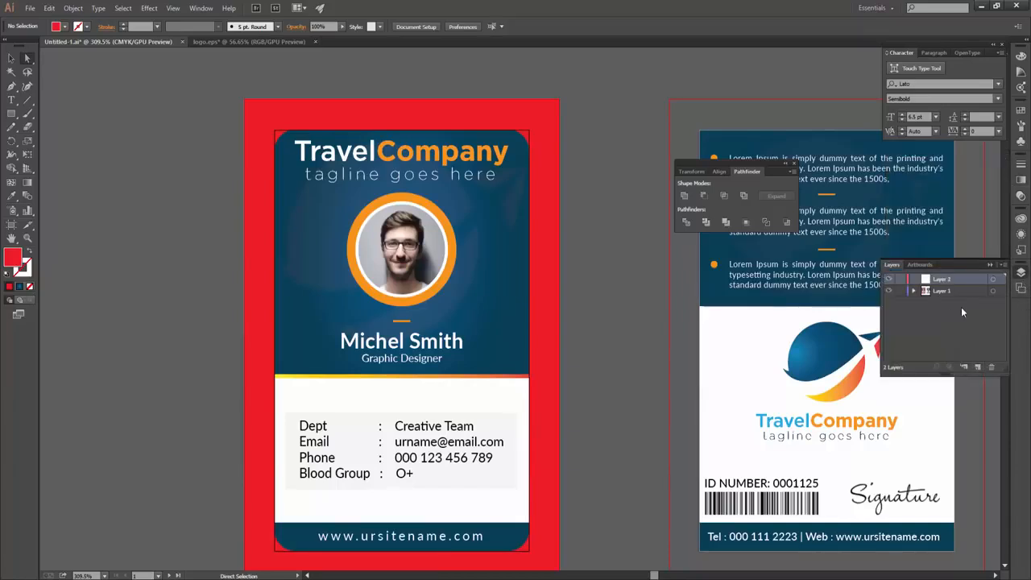
key(v)
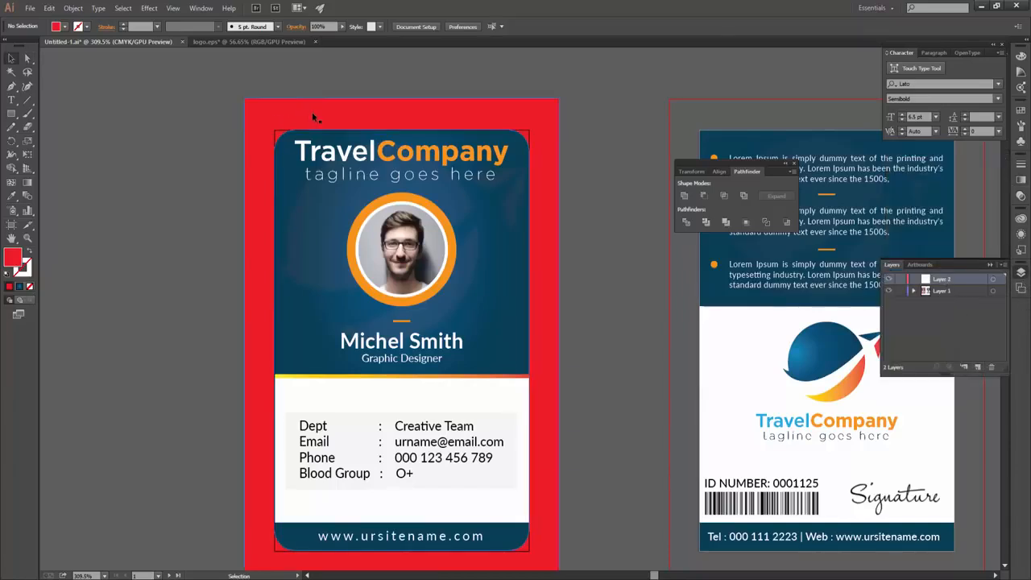
click(312, 112)
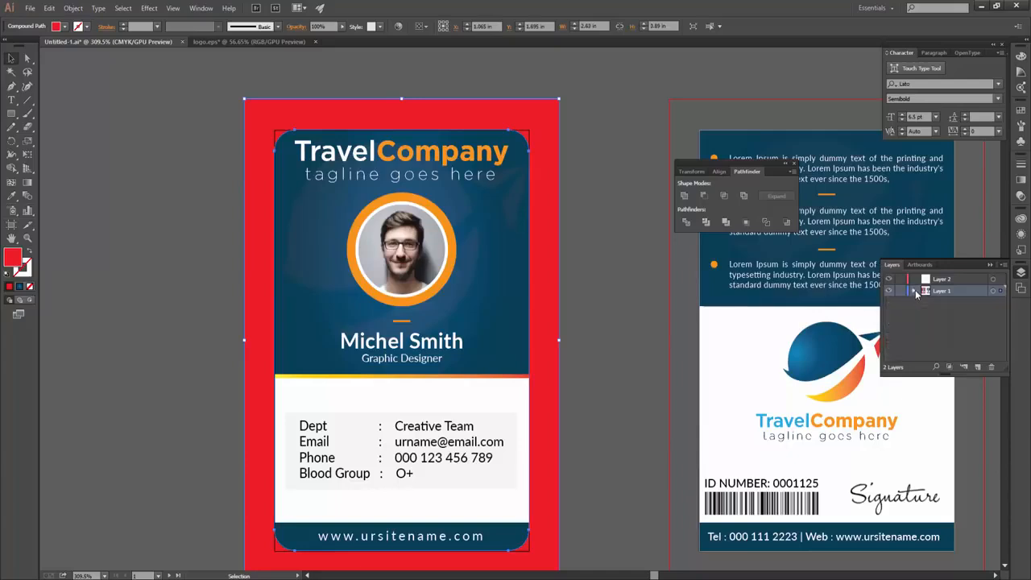
click(914, 291)
drag(935, 279, 935, 280)
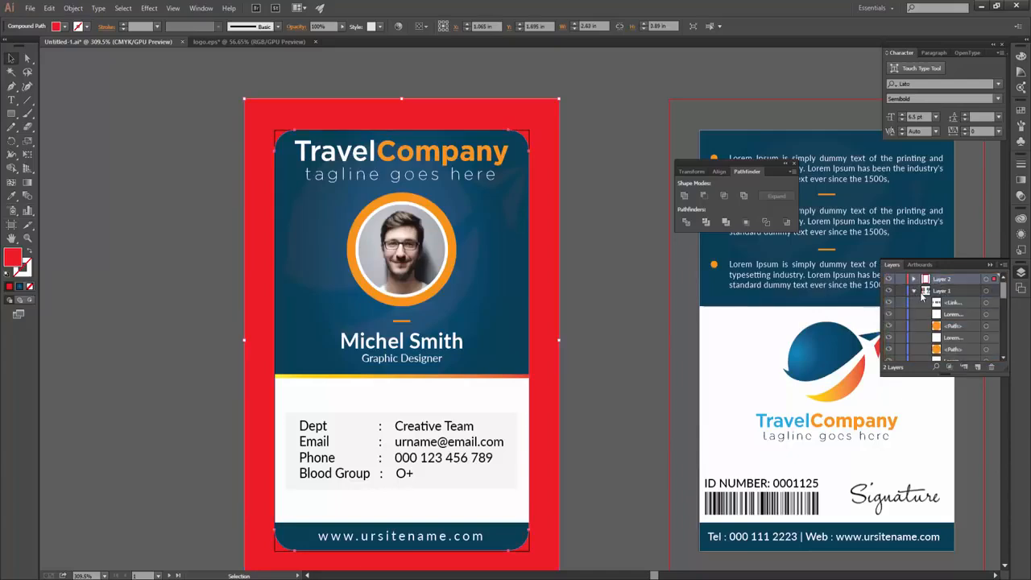
click(913, 291)
click(889, 279)
click(889, 279)
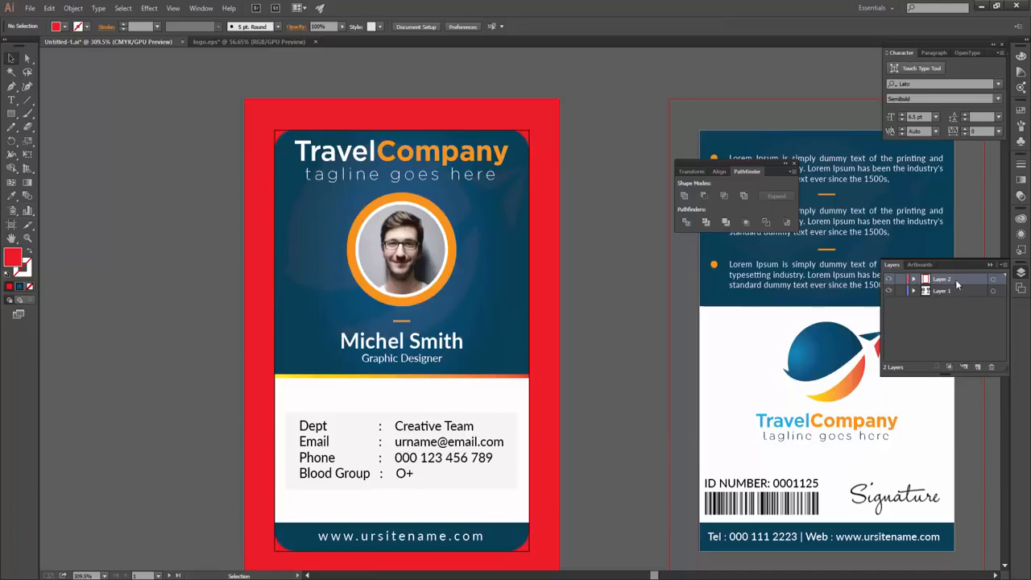
Rename the new layer "bleed rounded" and expand it to show its contents.
double_click(944, 280)
text(bleed rounded)
click(915, 281)
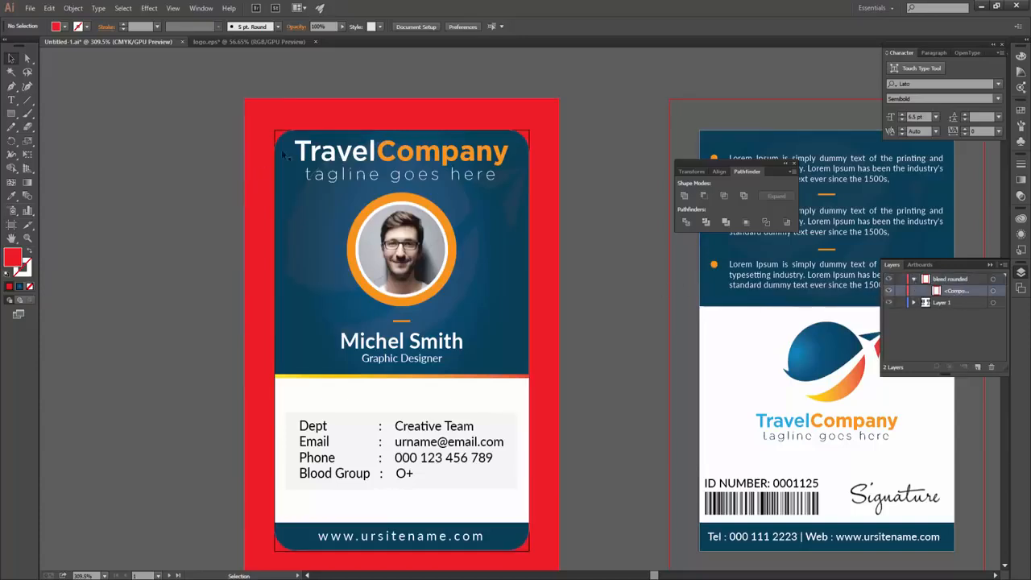
Duplicate the red frame in place within the bleed rounded layer and name the upper copy "die cut".
click(310, 123)
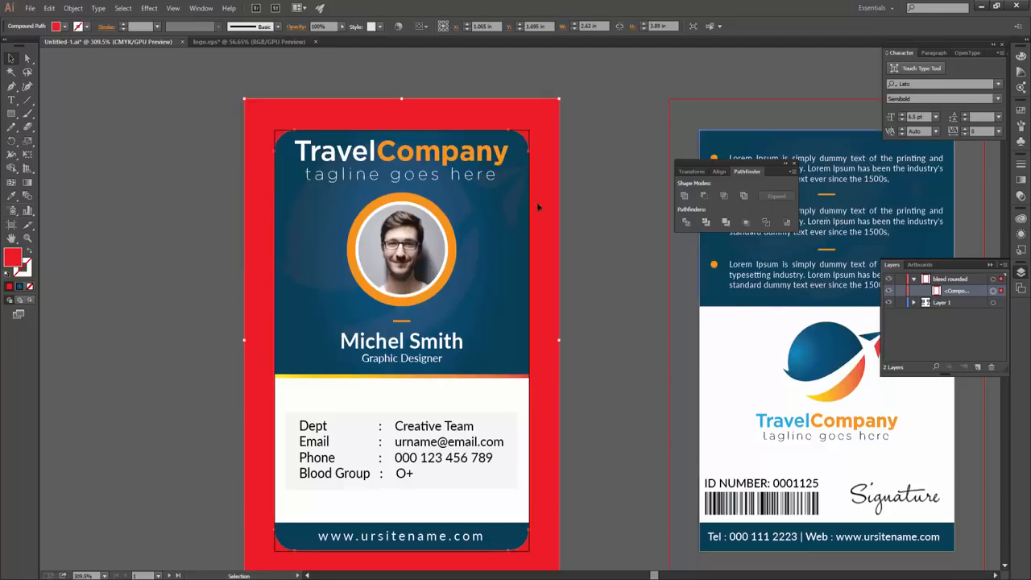
drag(476, 137, 453, 126)
click(613, 138)
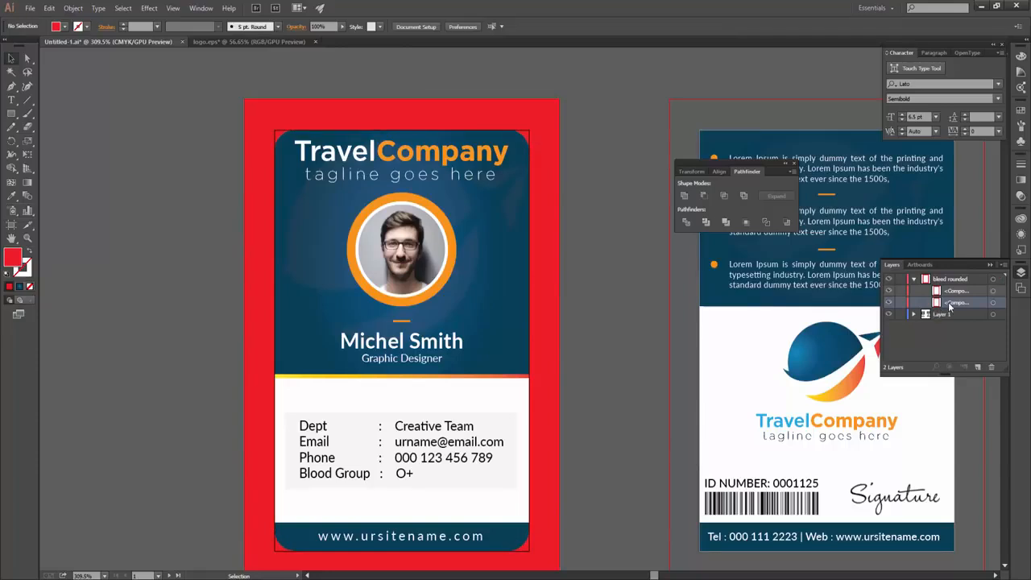
drag(977, 306, 958, 282)
double_click(958, 290)
text(die cut)
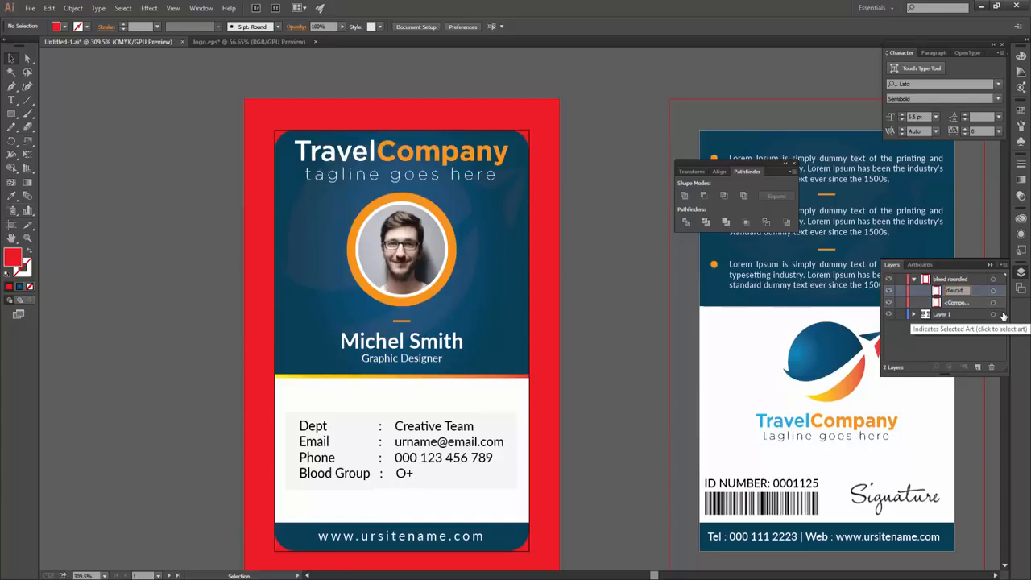
key(Return)
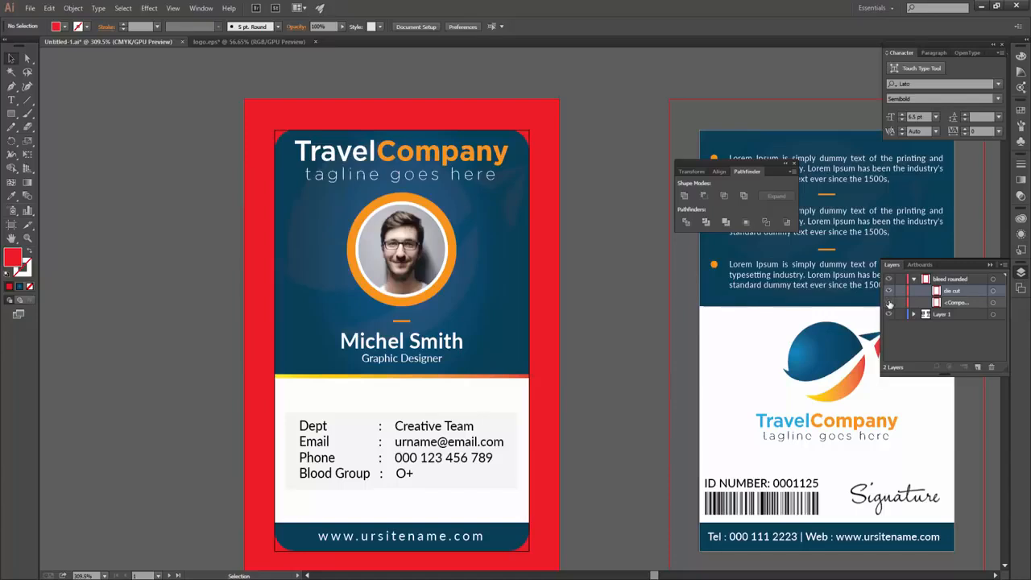
With the original red frame hidden, remove the die cut path's fill and give it a 1 pt black stroke.
click(889, 291)
click(888, 291)
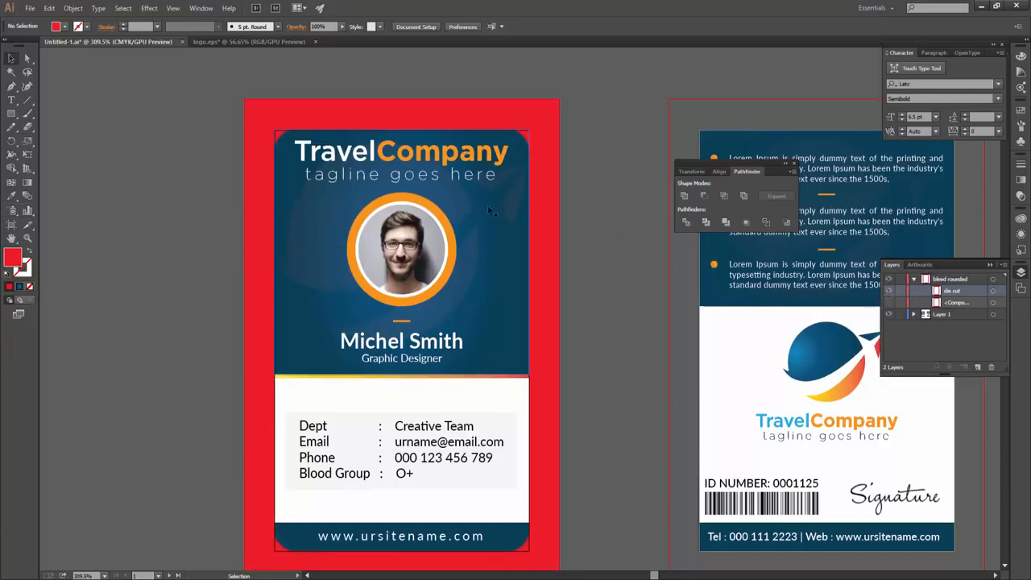
click(314, 109)
click(64, 26)
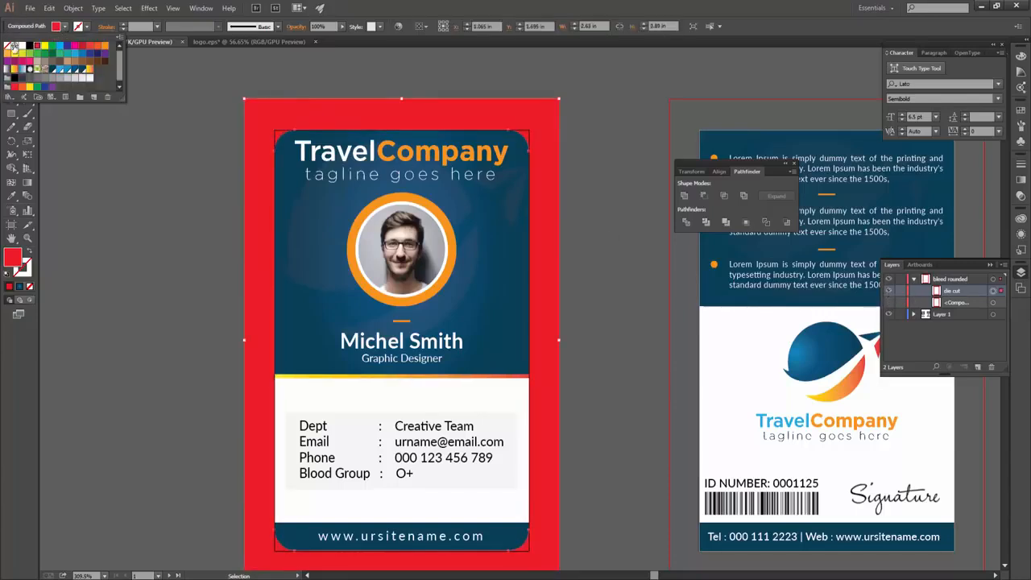
click(8, 46)
click(86, 28)
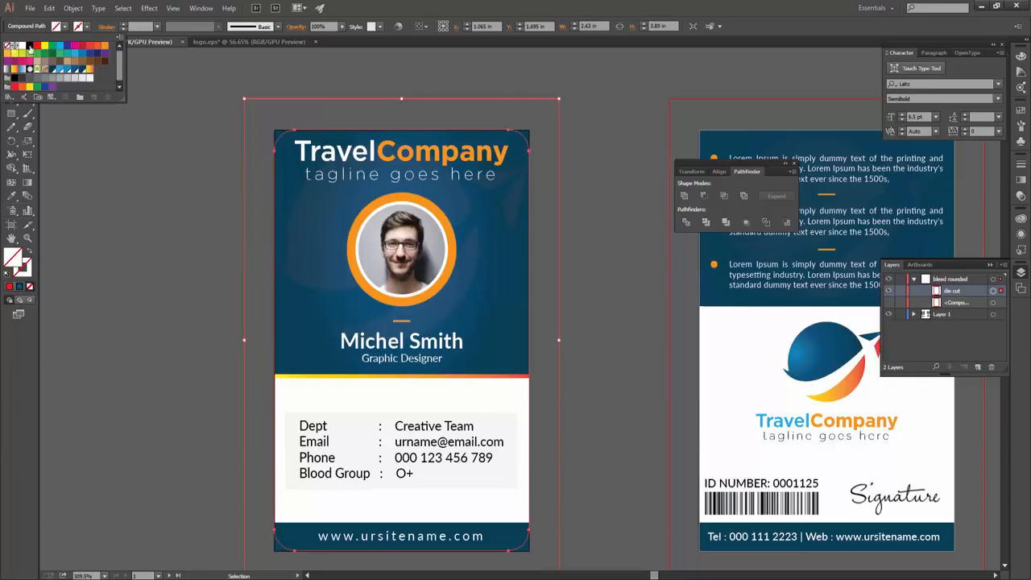
click(28, 47)
click(148, 25)
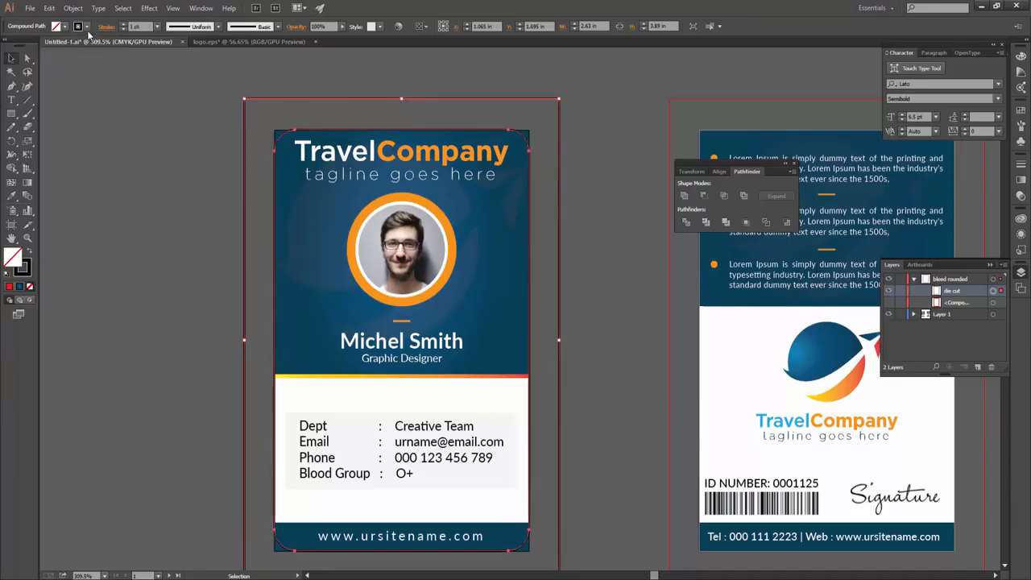
click(11, 58)
click(184, 145)
Delete the outer rectangle of the die cut path, keeping only the rounded inner outline.
click(27, 58)
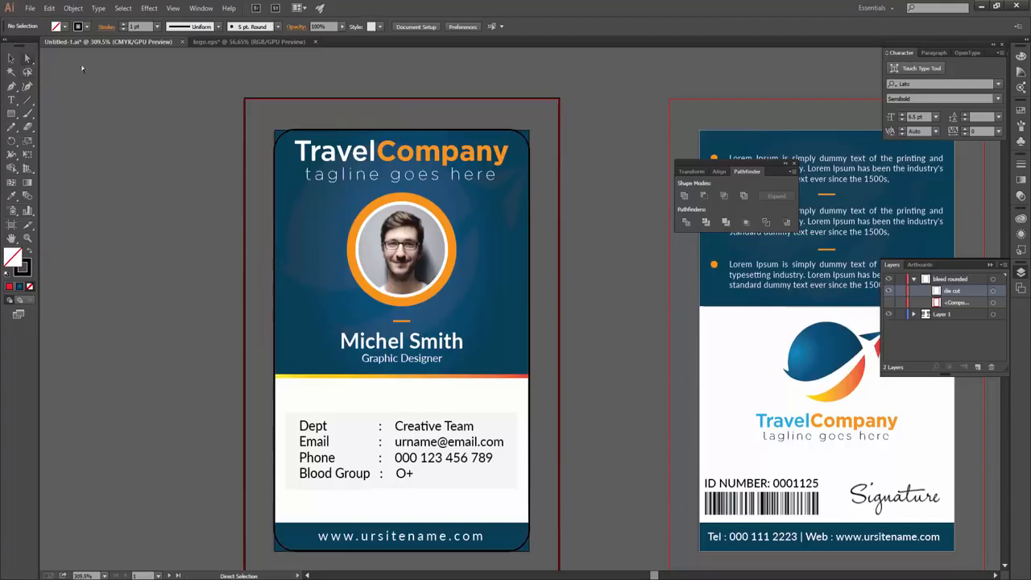
click(244, 100)
scroll(593, 323, down, 3)
shift+click(560, 448)
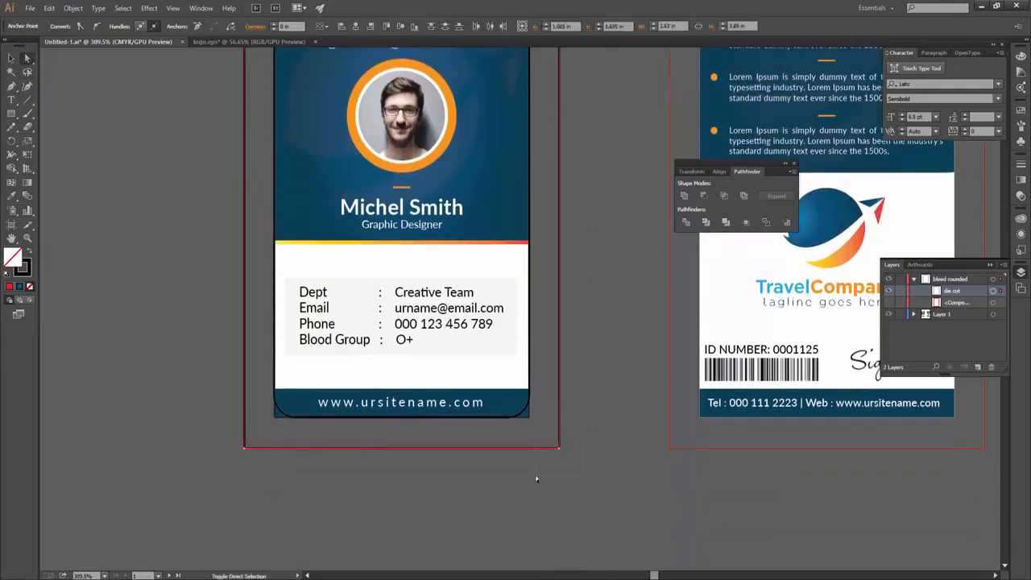
shift+click(244, 448)
click(259, 472)
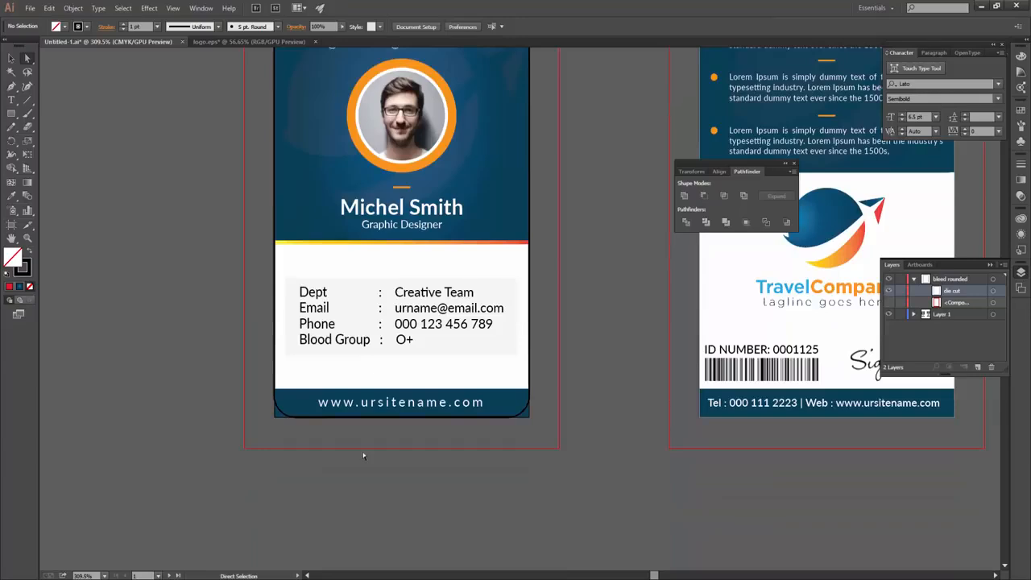
scroll(363, 455, up, 3)
key(v)
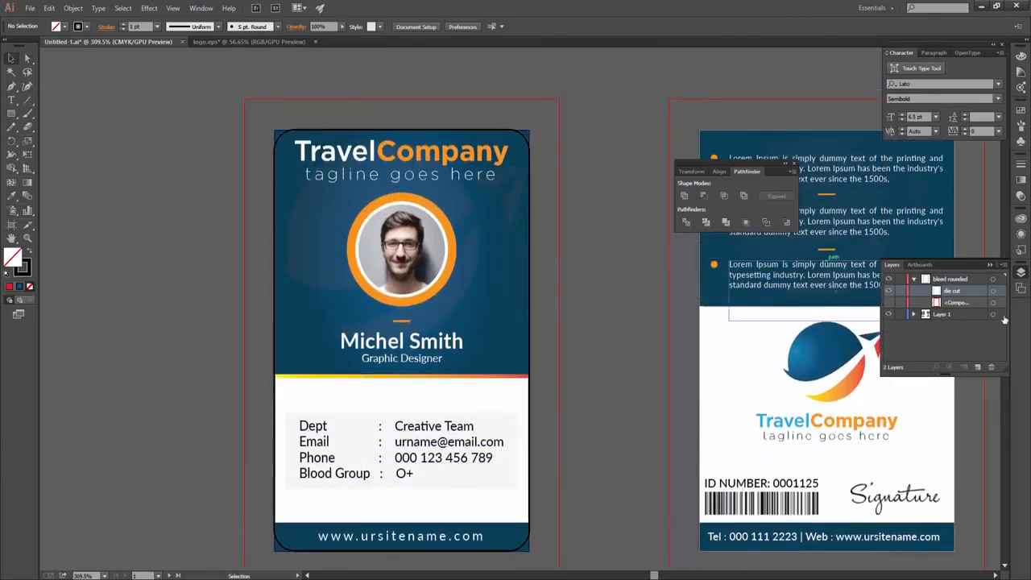
Compare the die cut outline and the red bleed frame by toggling their visibility, leaving both shown.
click(890, 303)
click(889, 303)
click(889, 303)
click(890, 303)
click(891, 302)
click(890, 302)
click(889, 291)
click(890, 291)
click(890, 304)
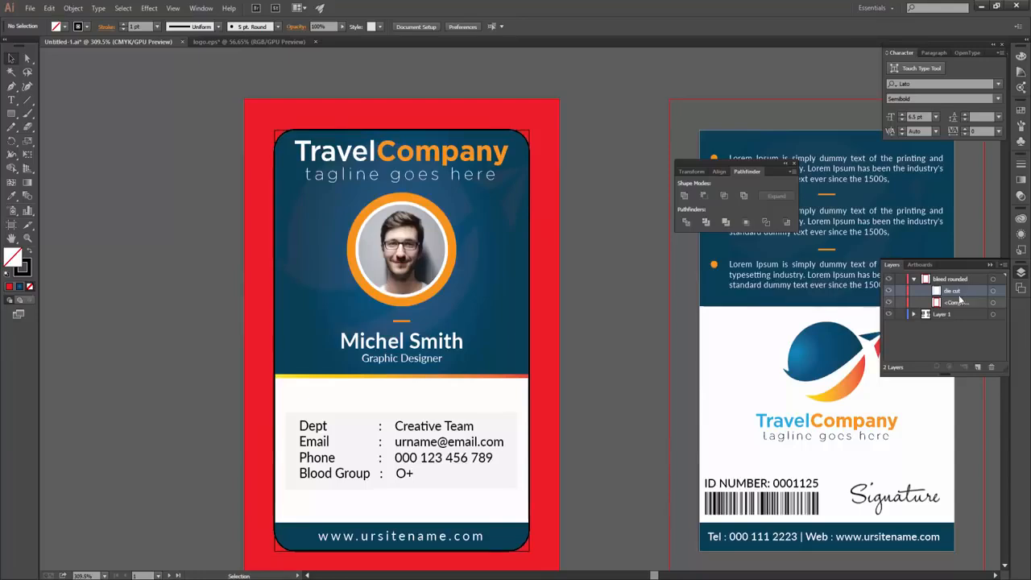
click(889, 292)
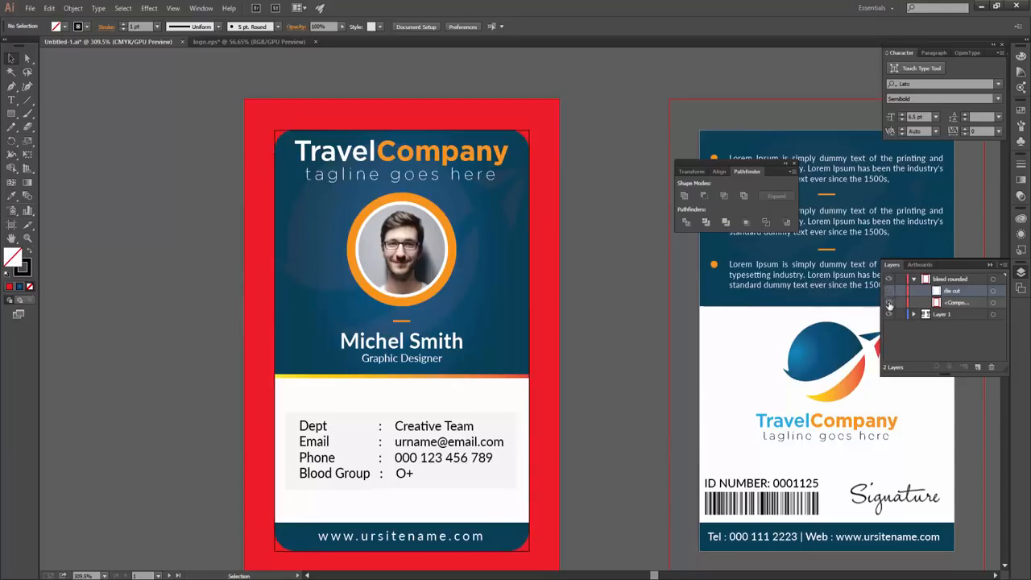
click(890, 302)
click(890, 291)
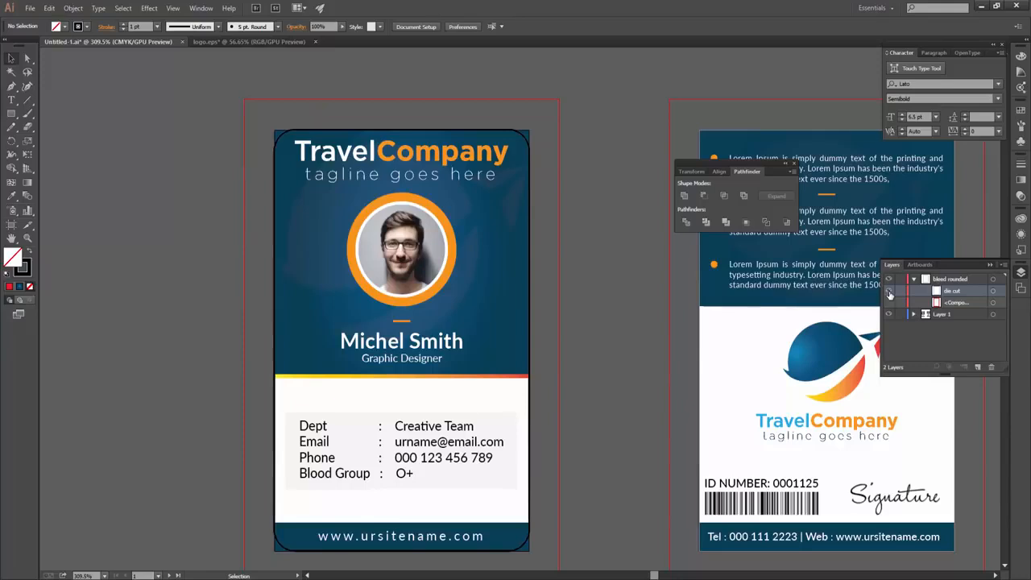
click(889, 292)
click(890, 303)
click(890, 302)
click(889, 303)
click(889, 292)
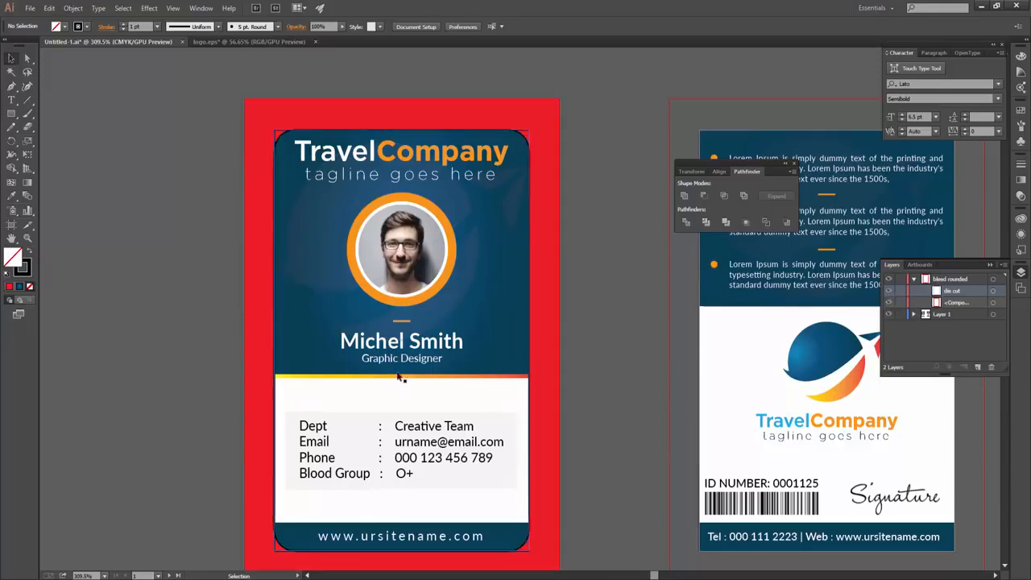
Try shifting the TravelCompany title toward the front card's left trim edge and undo the move.
click(300, 148)
drag(299, 147, 274, 144)
click(642, 274)
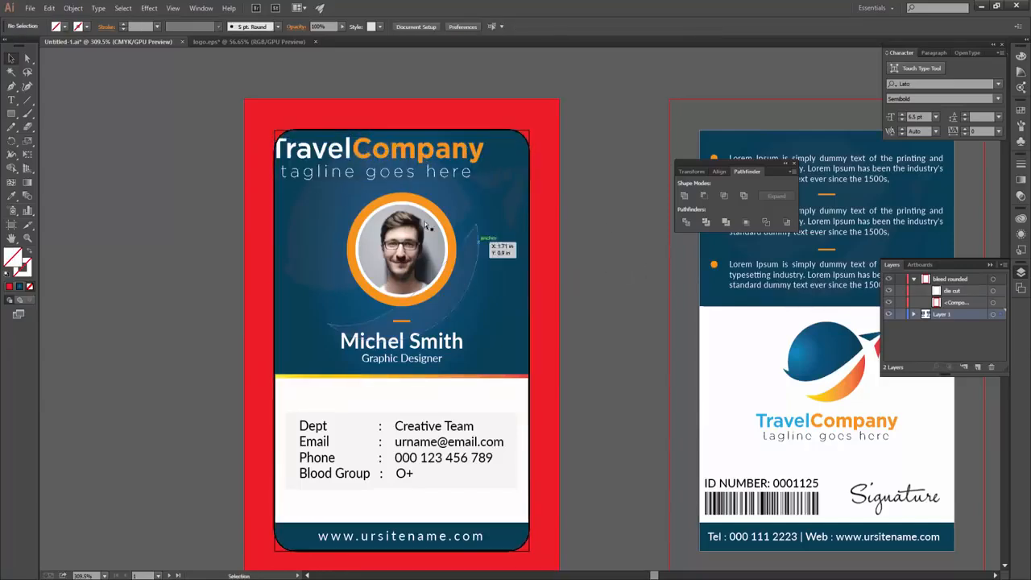
key(ctrl+z)
Deselect the artwork and collapse the bleed rounded layer.
click(613, 230)
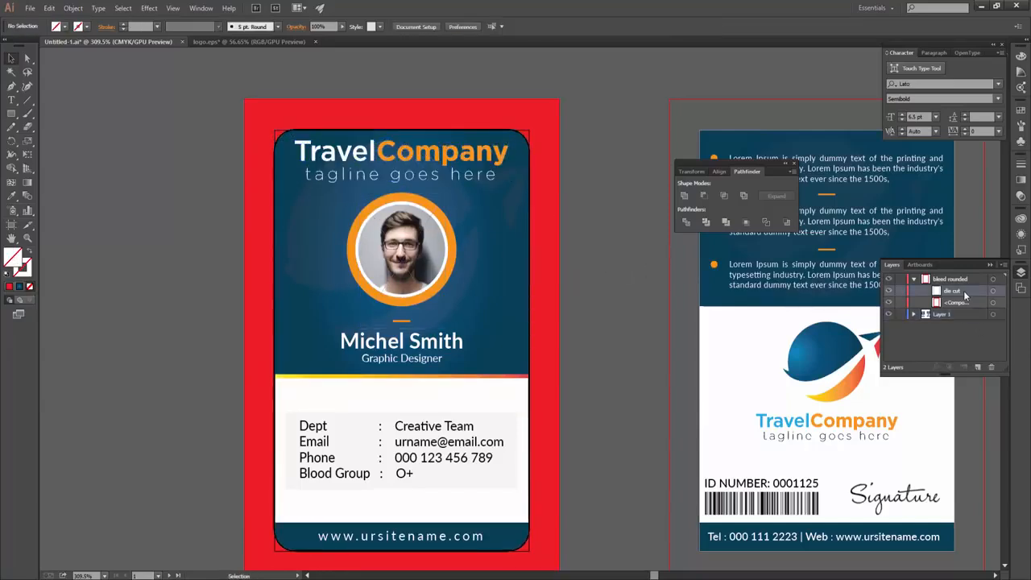
click(914, 279)
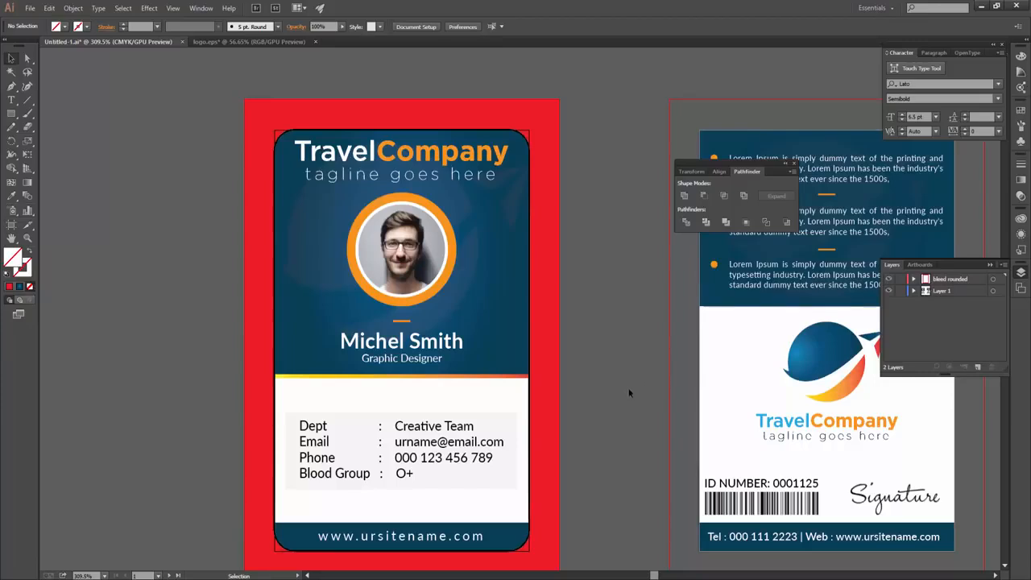
drag(634, 392, 559, 369)
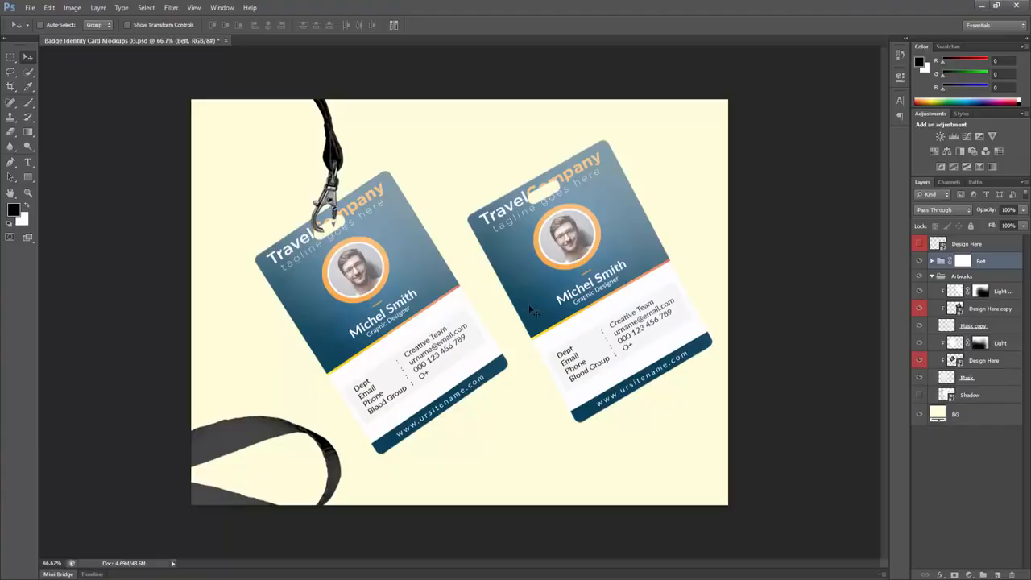
Switch to Photoshop and examine the two ID cards on the lanyard mockup up close.
scroll(472, 269, up, 3)
scroll(460, 274, down, 2)
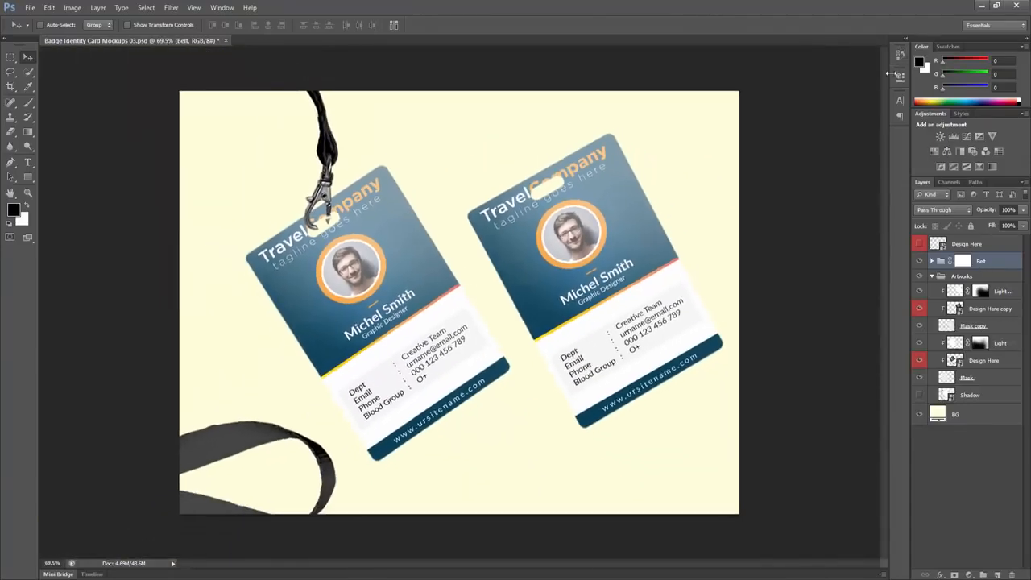
click(900, 54)
click(838, 61)
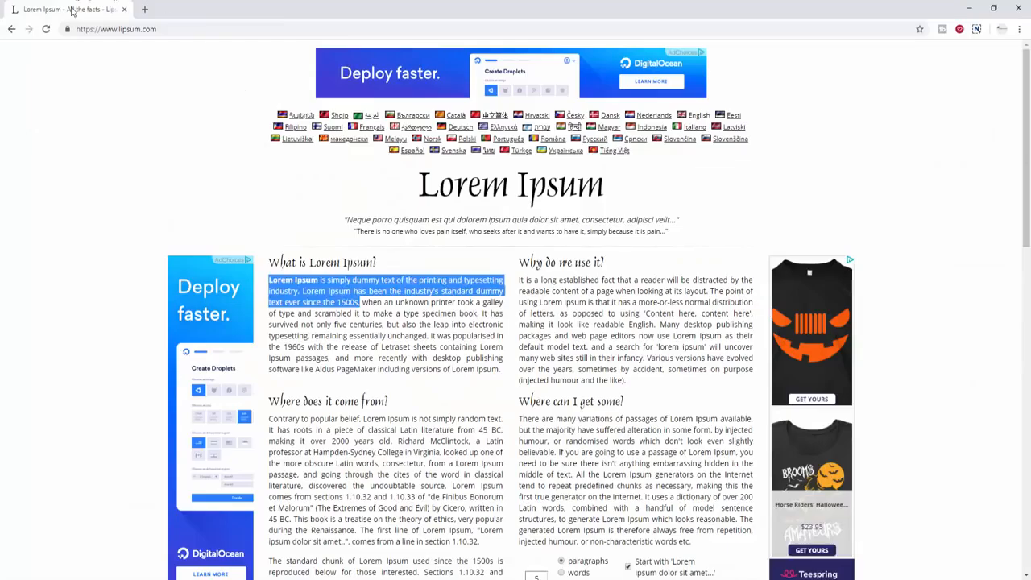
Browse GraphicRiver's "id card" results in the browser and return to Illustrator to view both card sides.
click(11, 29)
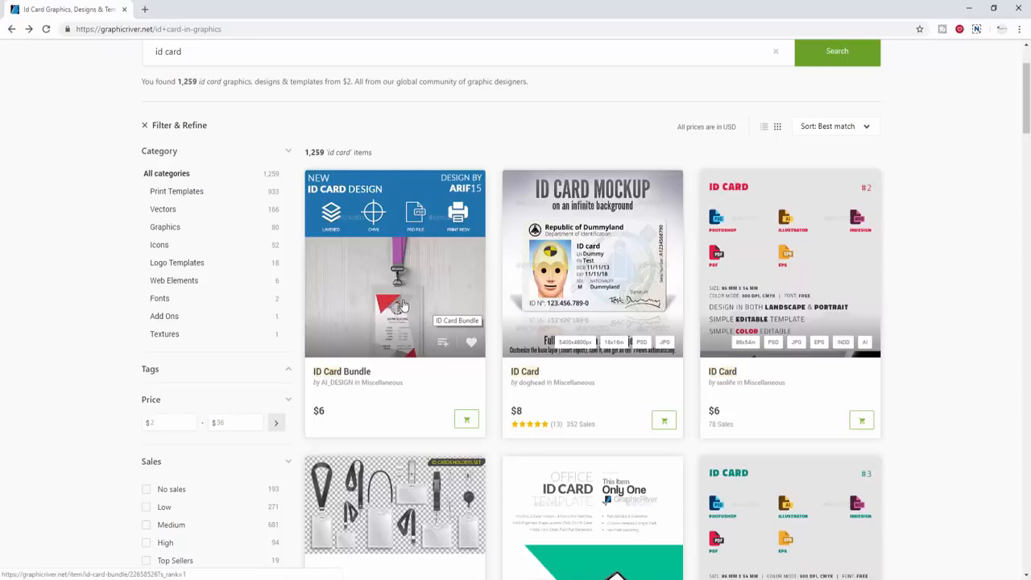
scroll(416, 313, down, 6)
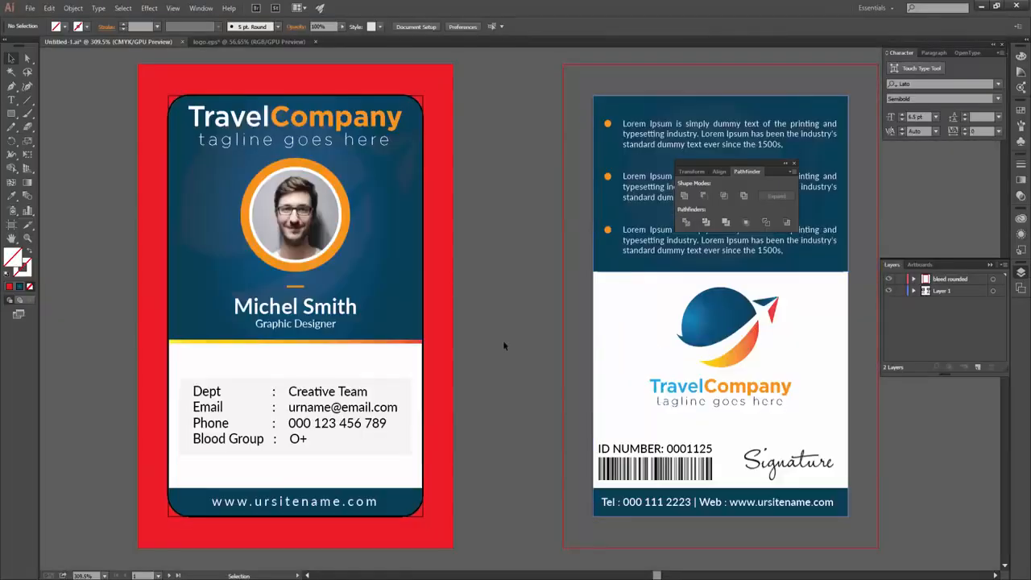
drag(515, 317, 447, 322)
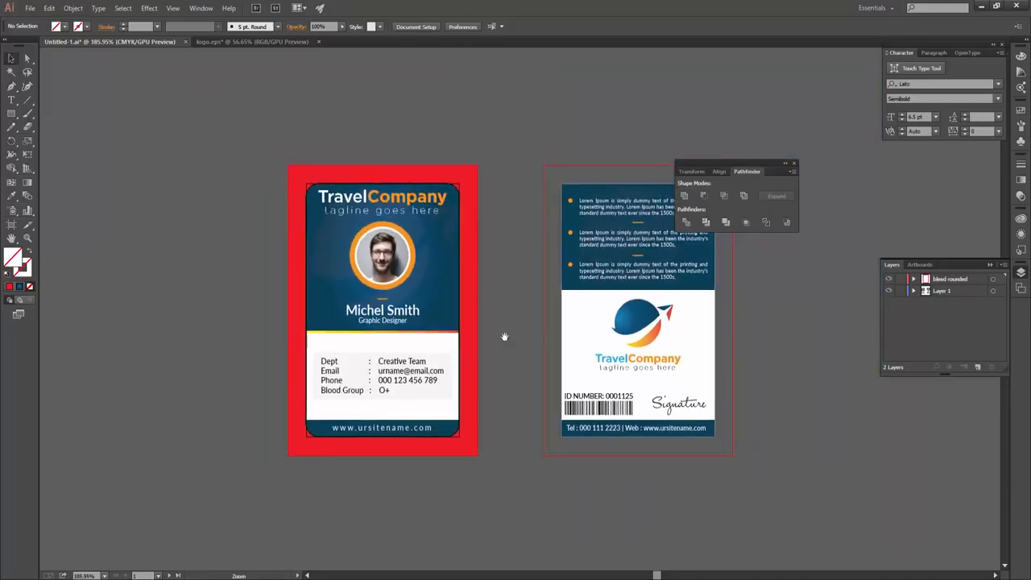